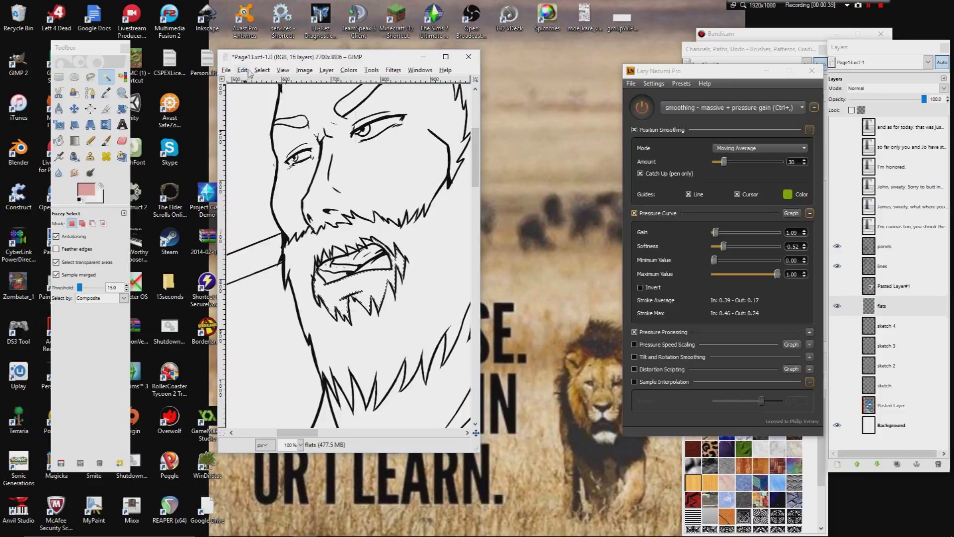
- Undo the last edit and add the bearded man's mouth area to the selection with Fuzzy Select in add mode
{"action": "left_click", "coordinate": [243, 70]}
{"action": "left_click", "coordinate": [247, 82]}
{"action": "left_click", "coordinate": [82, 223]}
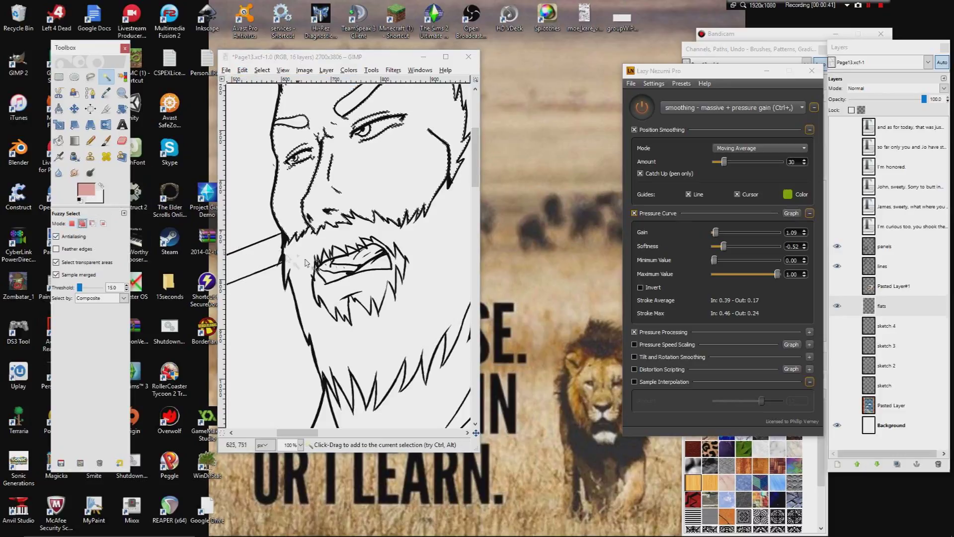
{"action": "left_click", "coordinate": [332, 268]}
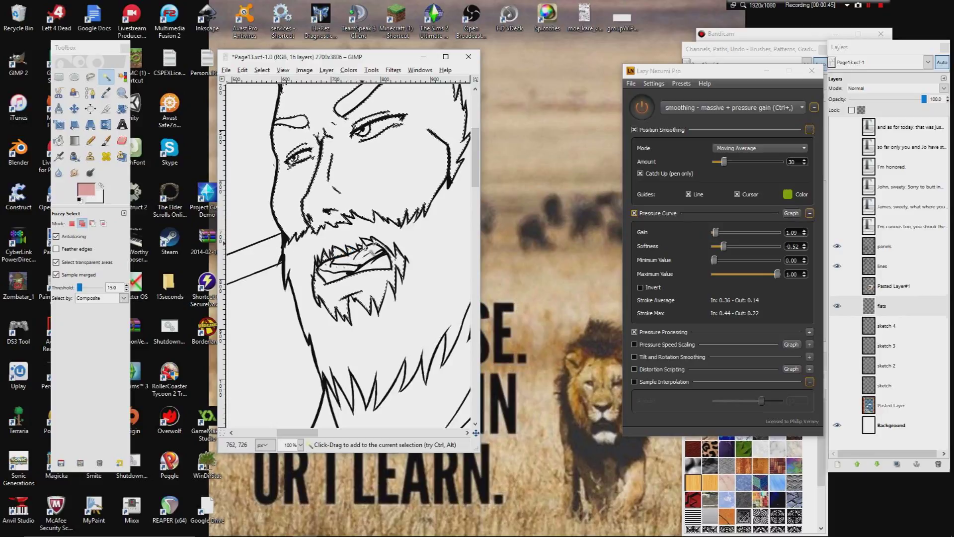
{"action": "left_click_drag", "start_coordinate": [380, 328], "coordinate": [315, 245]}
{"action": "left_click_drag", "start_coordinate": [340, 307], "coordinate": [414, 223]}
{"action": "left_click", "coordinate": [323, 315]}
- Extend the fuzzy selection to the remaining skin areas of the bearded man's neck, face and ear
{"action": "scroll", "coordinate": [416, 226], "scroll_direction": "left", "scroll_amount": 8}
{"action": "scroll", "coordinate": [347, 266], "scroll_direction": "down", "scroll_amount": 3}
{"action": "left_click_drag", "start_coordinate": [379, 347], "coordinate": [280, 355]}
{"action": "left_click_drag", "start_coordinate": [447, 114], "coordinate": [437, 294]}
{"action": "scroll", "coordinate": [436, 231], "scroll_direction": "right", "scroll_amount": 6}
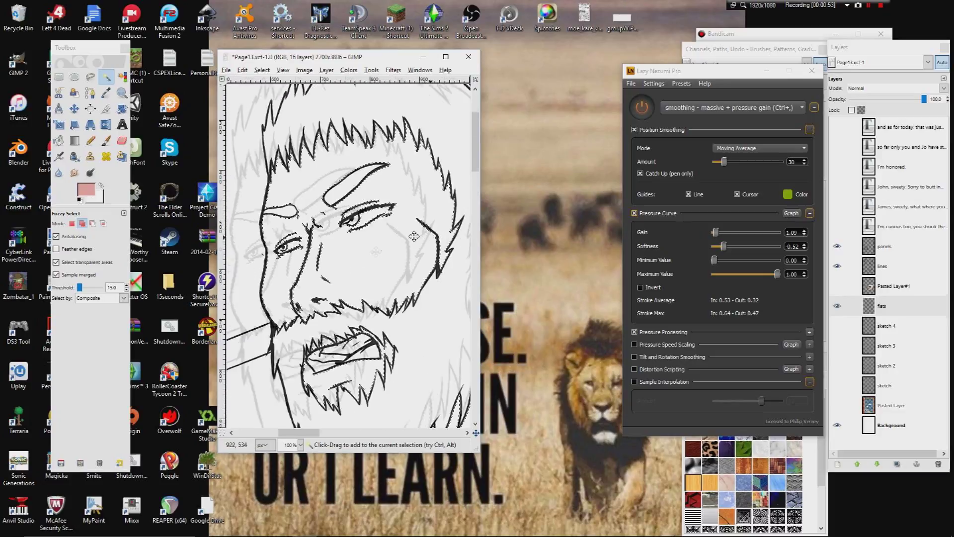
{"action": "scroll", "coordinate": [427, 258], "scroll_direction": "up", "scroll_amount": 2}
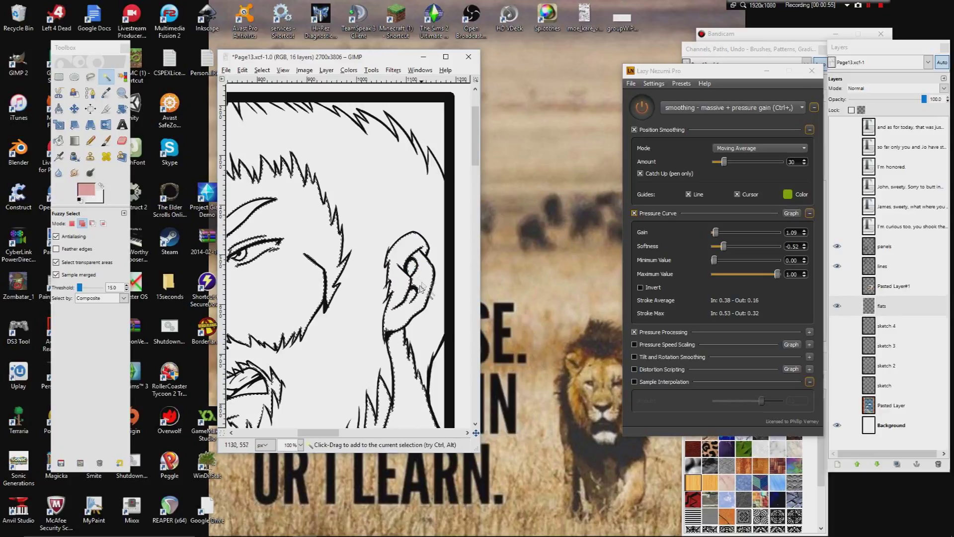
- Add the back-facing man's shoulder, upper back, ear and cheek in the adjacent panel to the selection
{"action": "scroll", "coordinate": [397, 298], "scroll_direction": "right", "scroll_amount": 12}
{"action": "scroll", "coordinate": [298, 243], "scroll_direction": "down", "scroll_amount": 6}
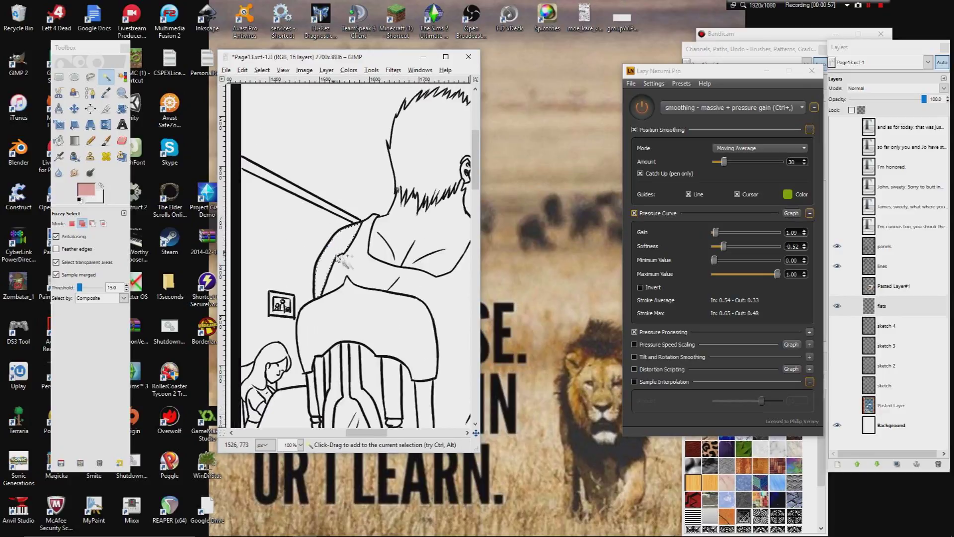
{"action": "scroll", "coordinate": [396, 248], "scroll_direction": "right", "scroll_amount": 4}
{"action": "scroll", "coordinate": [336, 278], "scroll_direction": "up", "scroll_amount": 3}
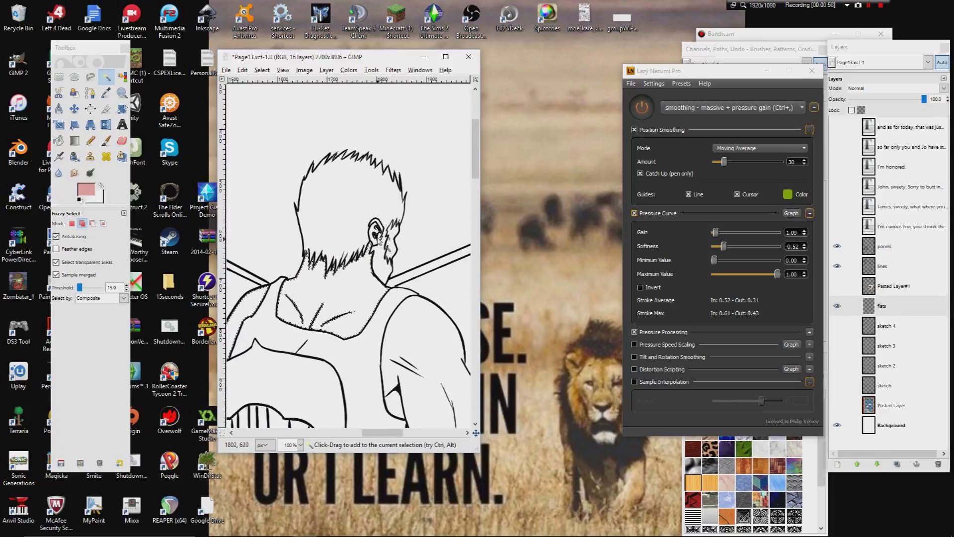
{"action": "left_click", "coordinate": [382, 240]}
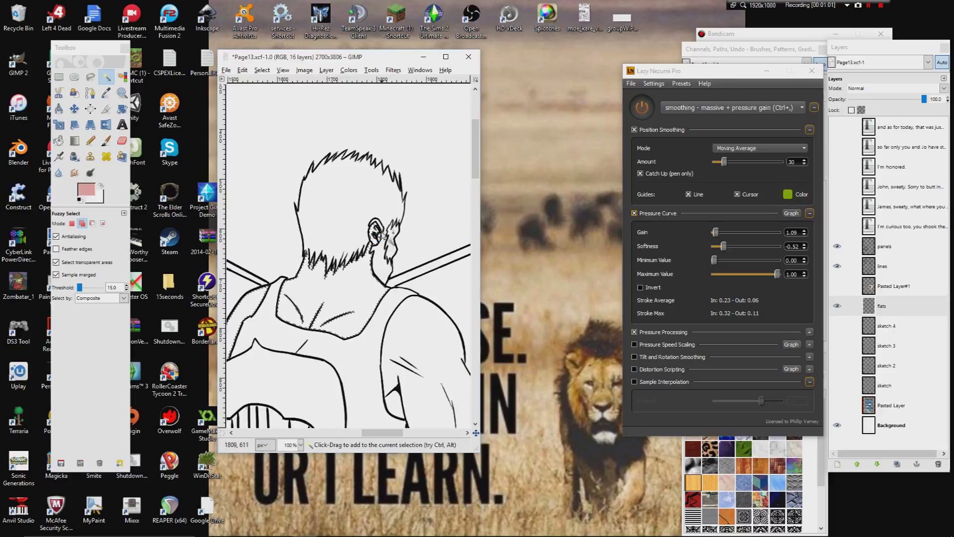
{"action": "left_click", "coordinate": [393, 252]}
- Add the back-facing man's right upper arm and forearm to the selection
{"action": "left_click_drag", "start_coordinate": [394, 247], "coordinate": [282, 174]}
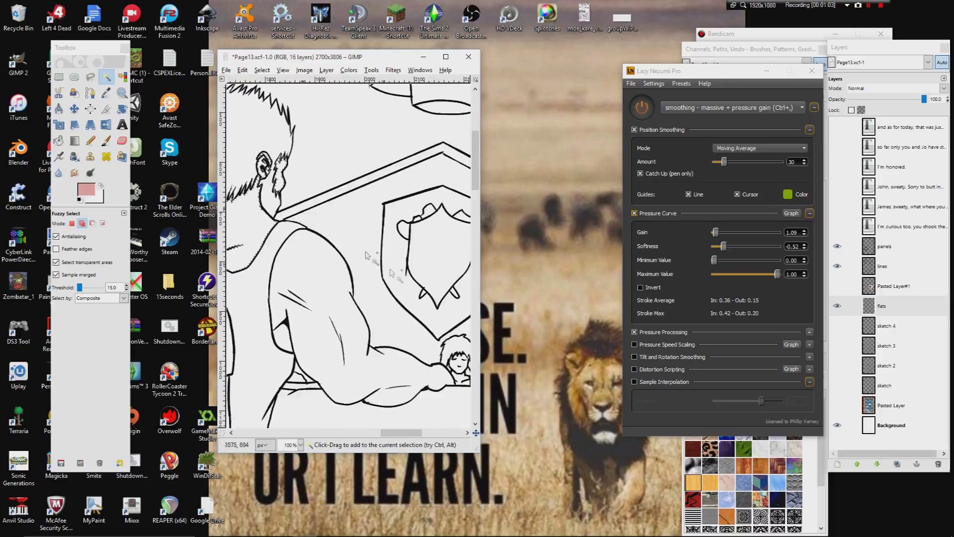
{"action": "left_click_drag", "start_coordinate": [367, 255], "coordinate": [265, 201]}
{"action": "left_click", "coordinate": [267, 294]}
{"action": "left_click_drag", "start_coordinate": [251, 289], "coordinate": [361, 266]}
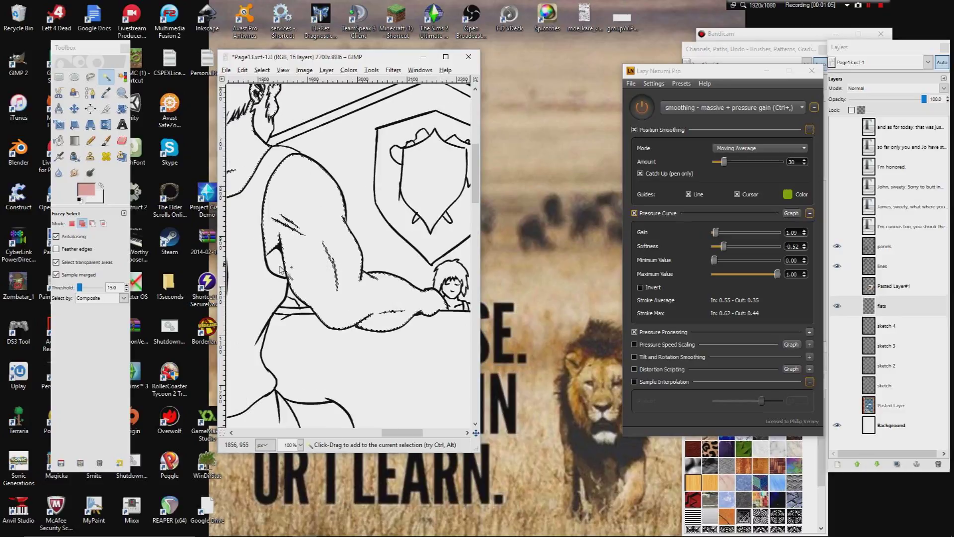
{"action": "left_click", "coordinate": [309, 284]}
{"action": "left_click_drag", "start_coordinate": [308, 283], "coordinate": [282, 274]}
- Add the face of the boy with closed eyes and the bare lower legs beneath the chair to the selection
{"action": "left_click_drag", "start_coordinate": [442, 256], "coordinate": [271, 299]}
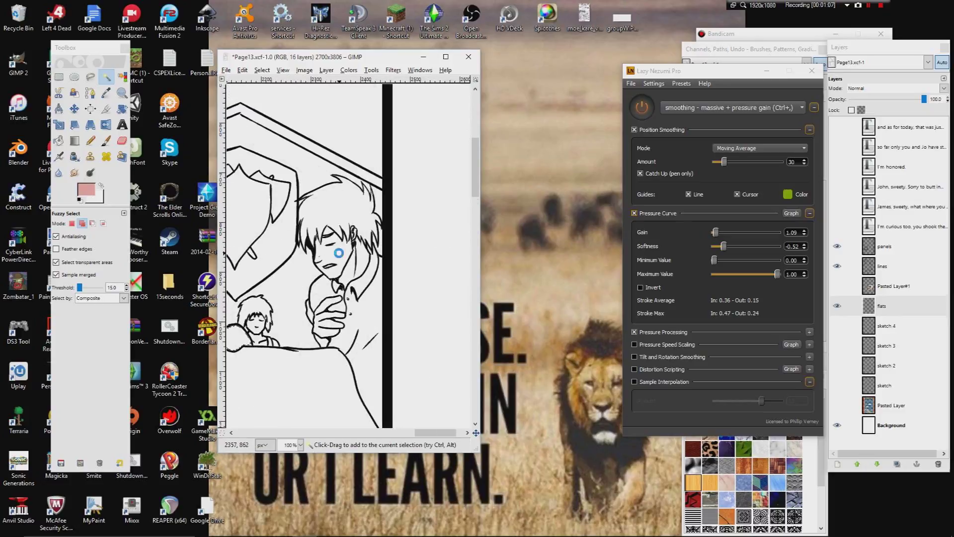
{"action": "left_click", "coordinate": [361, 260]}
{"action": "left_click_drag", "start_coordinate": [297, 303], "coordinate": [455, 146]}
{"action": "left_click", "coordinate": [413, 328]}
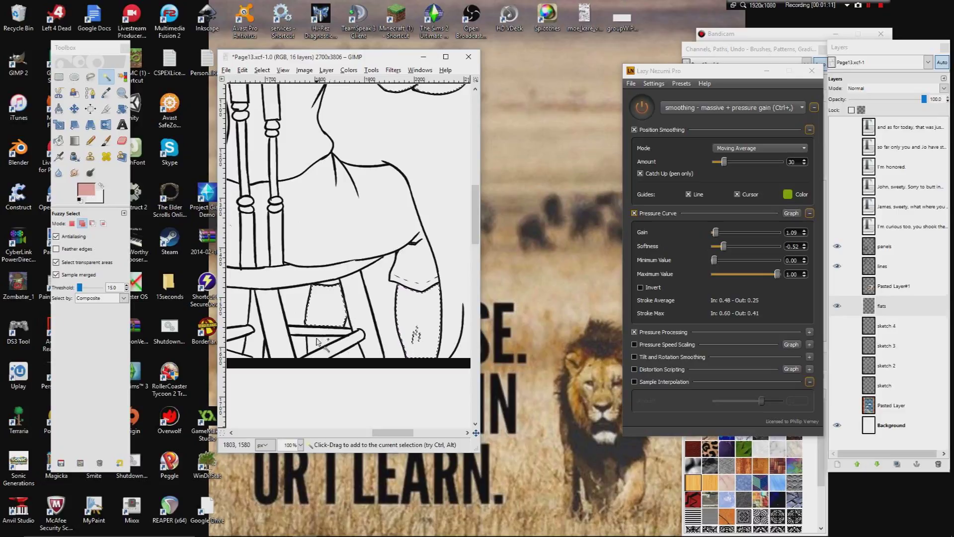
- Add the skin of the small woman beneath the framed picture to the selection
{"action": "scroll", "coordinate": [308, 317], "scroll_direction": "up", "scroll_amount": 8}
{"action": "scroll", "coordinate": [293, 298], "scroll_direction": "left", "scroll_amount": 2}
{"action": "scroll", "coordinate": [308, 298], "scroll_direction": "down", "scroll_amount": 10}
{"action": "scroll", "coordinate": [347, 249], "scroll_direction": "left", "scroll_amount": 5}
{"action": "left_click_drag", "start_coordinate": [258, 298], "coordinate": [421, 218]}
{"action": "left_click_drag", "start_coordinate": [291, 186], "coordinate": [328, 320]}
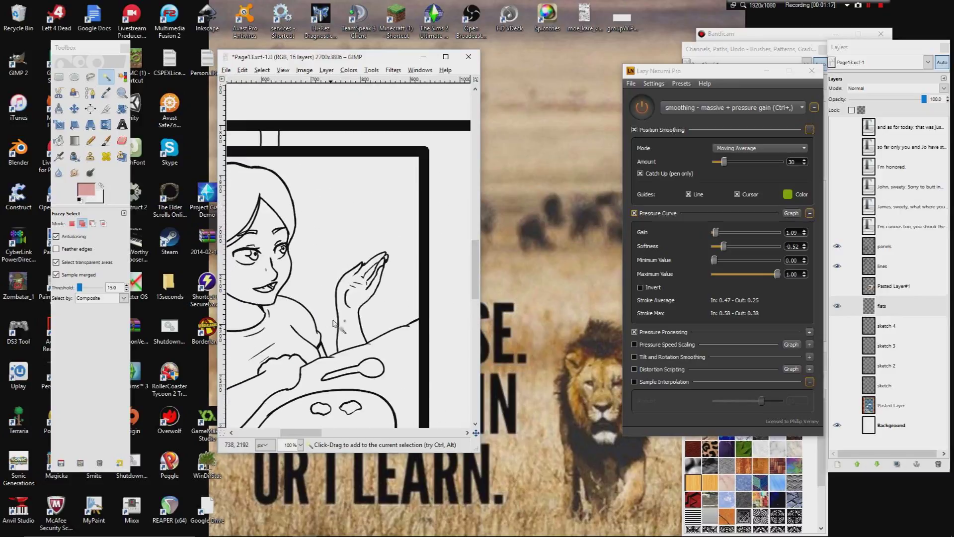
{"action": "scroll", "coordinate": [328, 321], "scroll_direction": "right", "scroll_amount": 2}
{"action": "scroll", "coordinate": [347, 249], "scroll_direction": "up", "scroll_amount": 10}
{"action": "left_click_drag", "start_coordinate": [368, 176], "coordinate": [358, 398]}
{"action": "left_click_drag", "start_coordinate": [447, 198], "coordinate": [234, 293]}
{"action": "left_click_drag", "start_coordinate": [392, 285], "coordinate": [328, 169]}
{"action": "left_click_drag", "start_coordinate": [308, 294], "coordinate": [353, 254]}
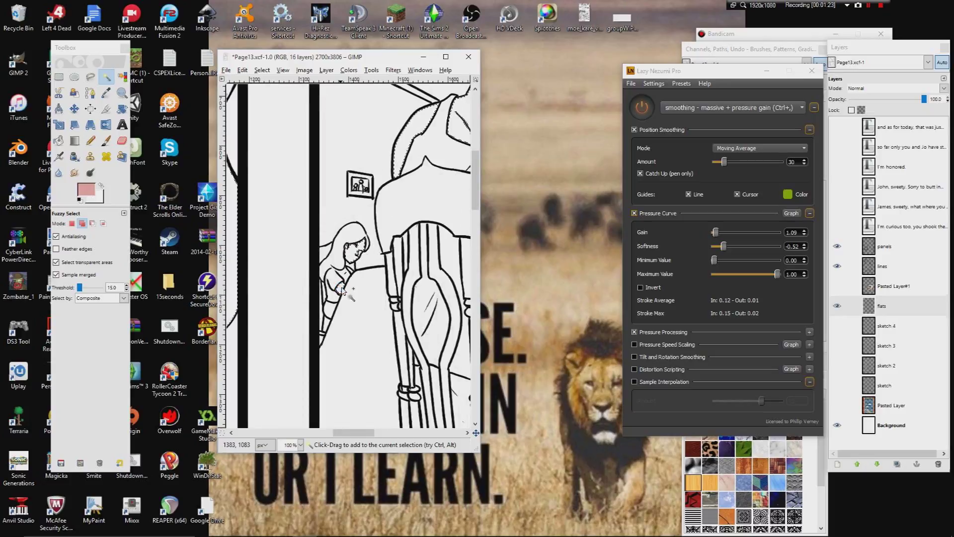
- Add the long-haired woman's face, neck, forearm and raised hand to the selection, undoing the misplaced pick on her face
{"action": "scroll", "coordinate": [343, 289], "scroll_direction": "left", "scroll_amount": 8}
{"action": "scroll", "coordinate": [350, 229], "scroll_direction": "down", "scroll_amount": 8}
{"action": "scroll", "coordinate": [299, 313], "scroll_direction": "down", "scroll_amount": 6}
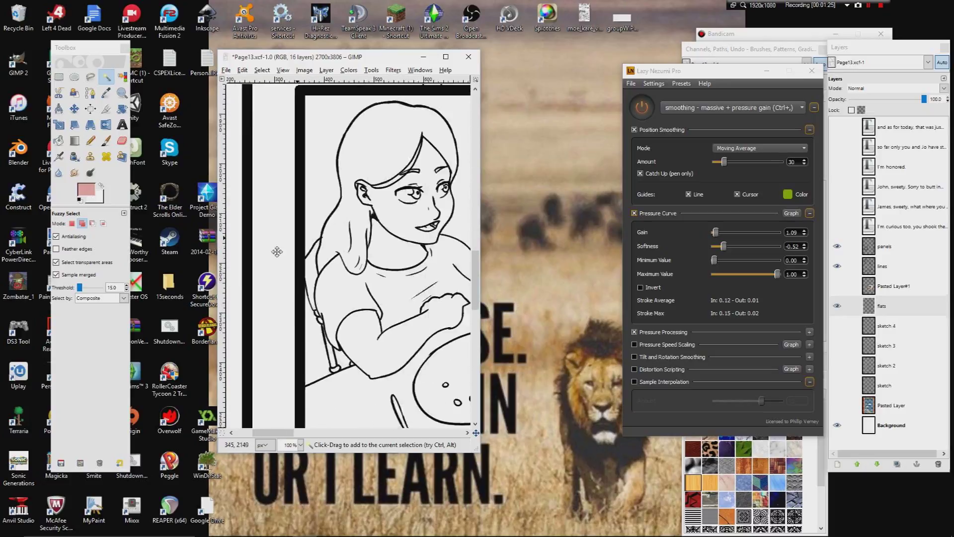
{"action": "scroll", "coordinate": [302, 248], "scroll_direction": "up", "scroll_amount": 2}
{"action": "scroll", "coordinate": [302, 247], "scroll_direction": "right", "scroll_amount": 3}
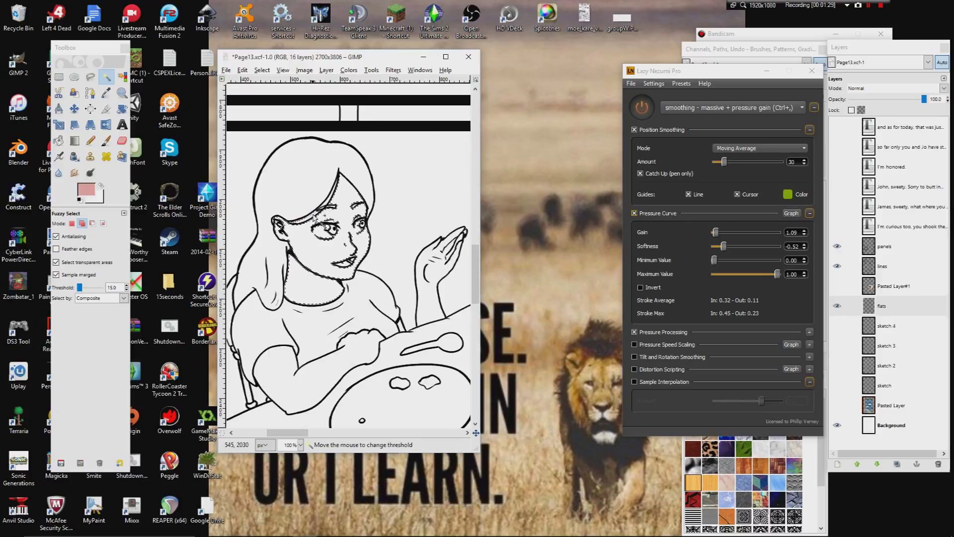
{"action": "left_click", "coordinate": [242, 70]}
{"action": "left_click", "coordinate": [247, 87]}
{"action": "left_click", "coordinate": [323, 205]}
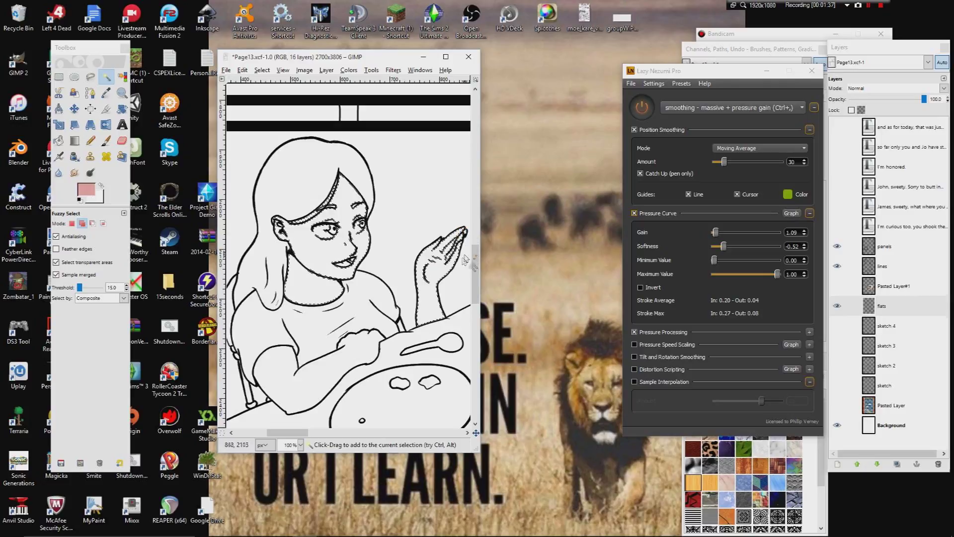
{"action": "left_click", "coordinate": [352, 367]}
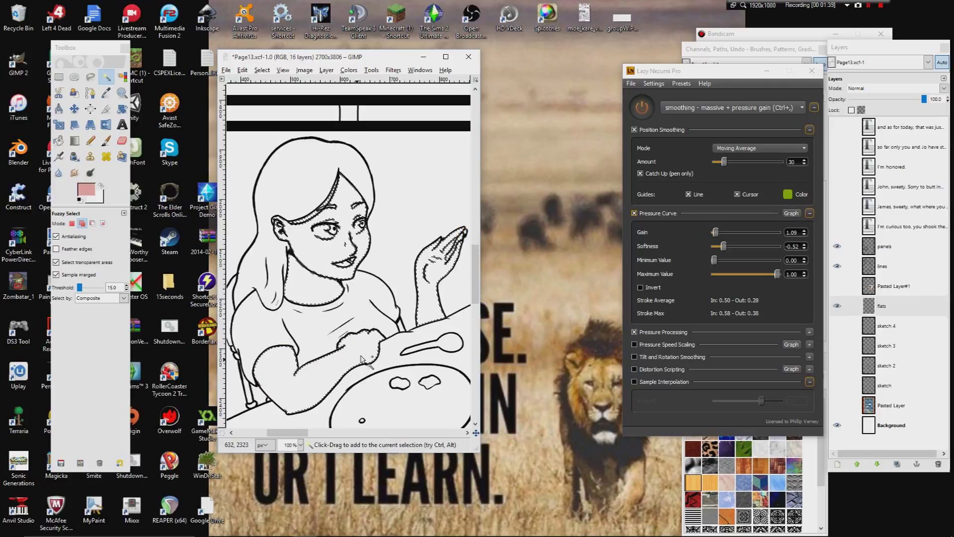
{"action": "left_click", "coordinate": [401, 326]}
- Add the neck, arms and spoon-side hand of the worried young man in the tank top to the selection
{"action": "left_click_drag", "start_coordinate": [393, 322], "coordinate": [323, 319]}
{"action": "left_click_drag", "start_coordinate": [447, 327], "coordinate": [366, 298]}
{"action": "left_click_drag", "start_coordinate": [420, 313], "coordinate": [283, 234]}
{"action": "left_click_drag", "start_coordinate": [406, 224], "coordinate": [332, 287]}
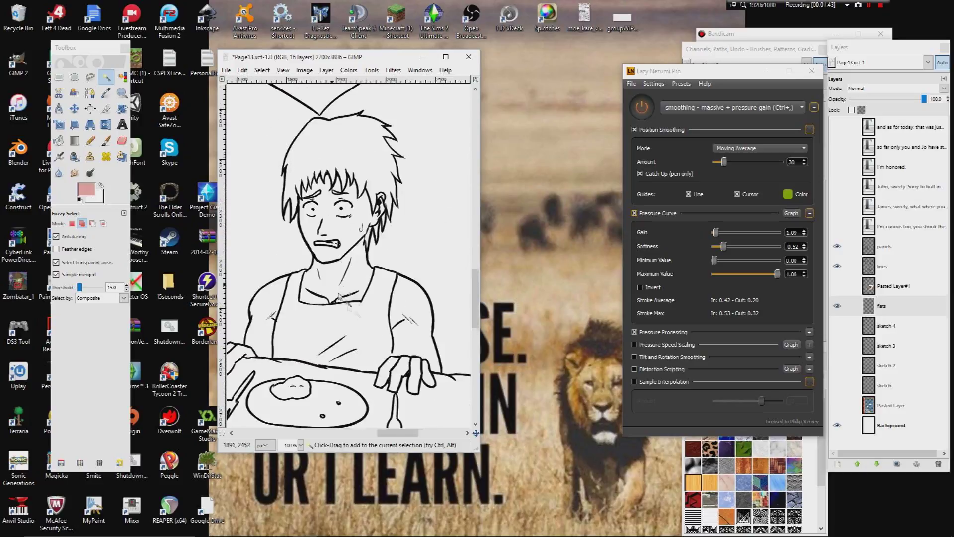
{"action": "left_click", "coordinate": [417, 368]}
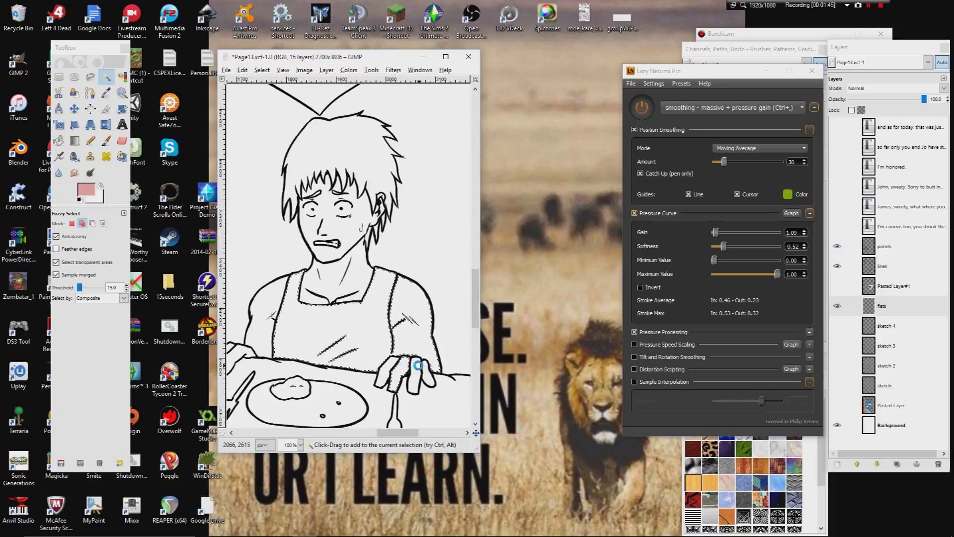
{"action": "left_click", "coordinate": [265, 328]}
- Add the worried young man's fork-side hand, face and ear area to the selection
{"action": "left_click_drag", "start_coordinate": [244, 364], "coordinate": [292, 329]}
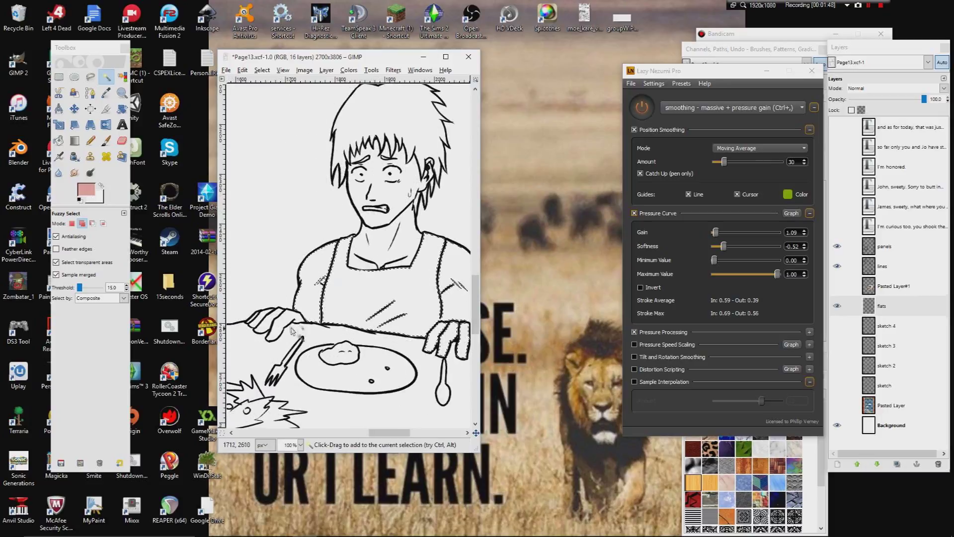
{"action": "left_click", "coordinate": [253, 322]}
{"action": "left_click", "coordinate": [255, 321]}
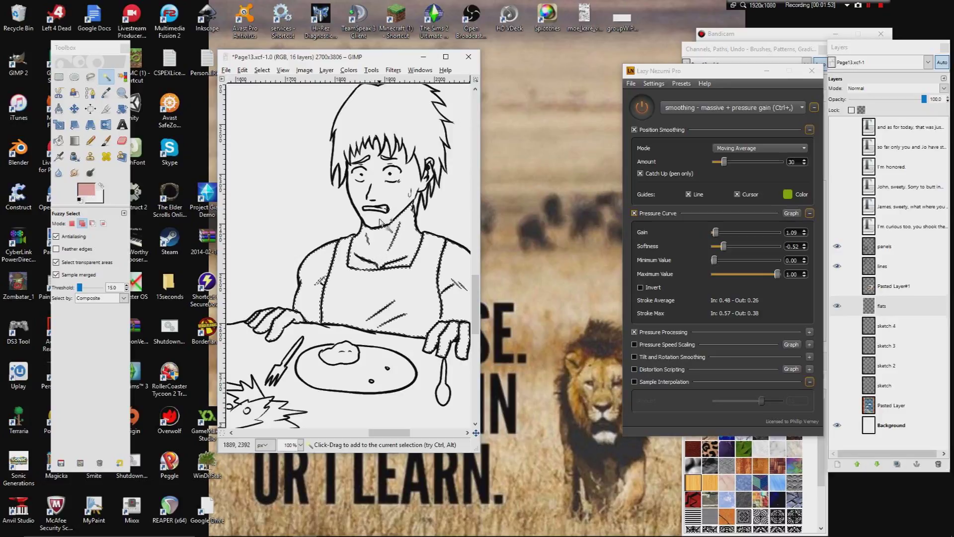
{"action": "left_click", "coordinate": [419, 193]}
{"action": "left_click_drag", "start_coordinate": [417, 194], "coordinate": [357, 243]}
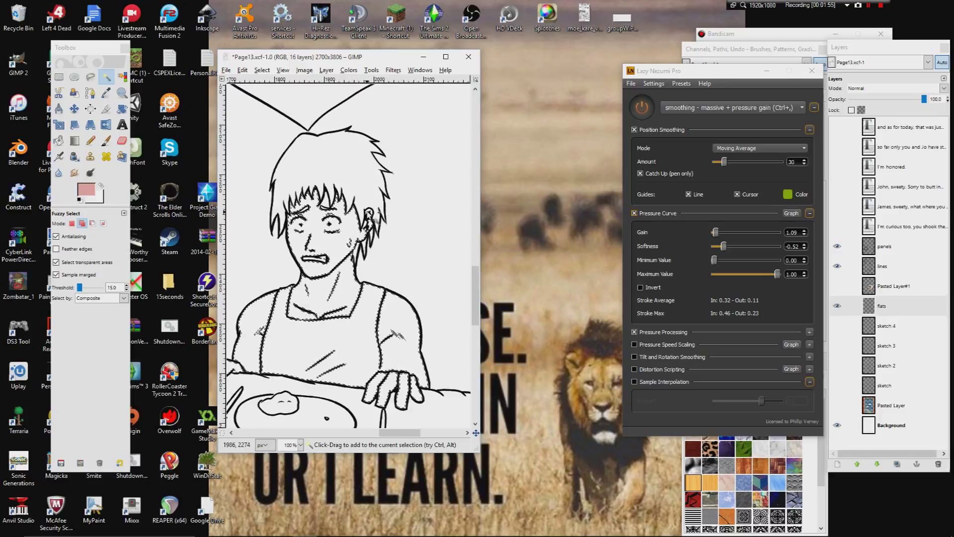
- Add the face and shoulders of the small child below the shield to the selection
{"action": "left_click_drag", "start_coordinate": [365, 224], "coordinate": [343, 422]}
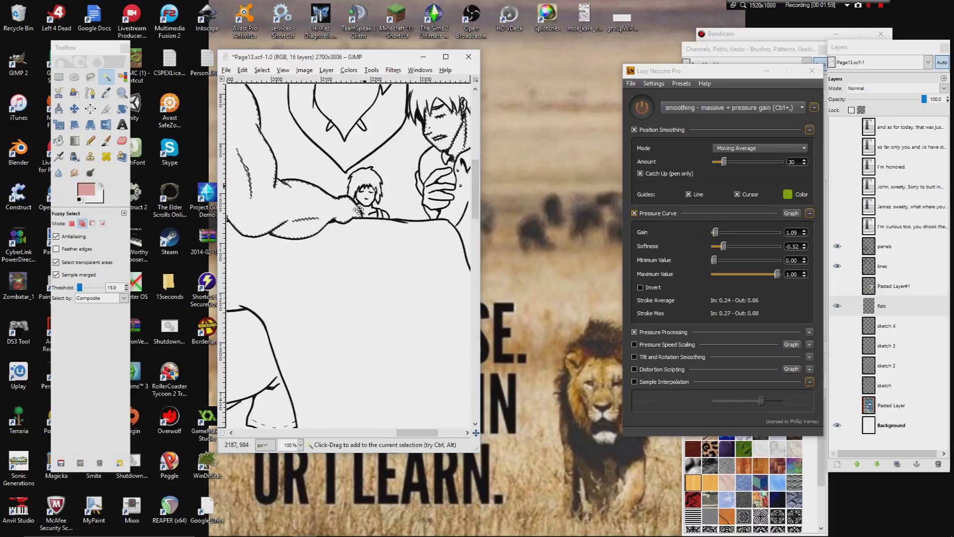
{"action": "left_click_drag", "start_coordinate": [356, 164], "coordinate": [341, 338]}
{"action": "left_click_drag", "start_coordinate": [349, 399], "coordinate": [361, 407]}
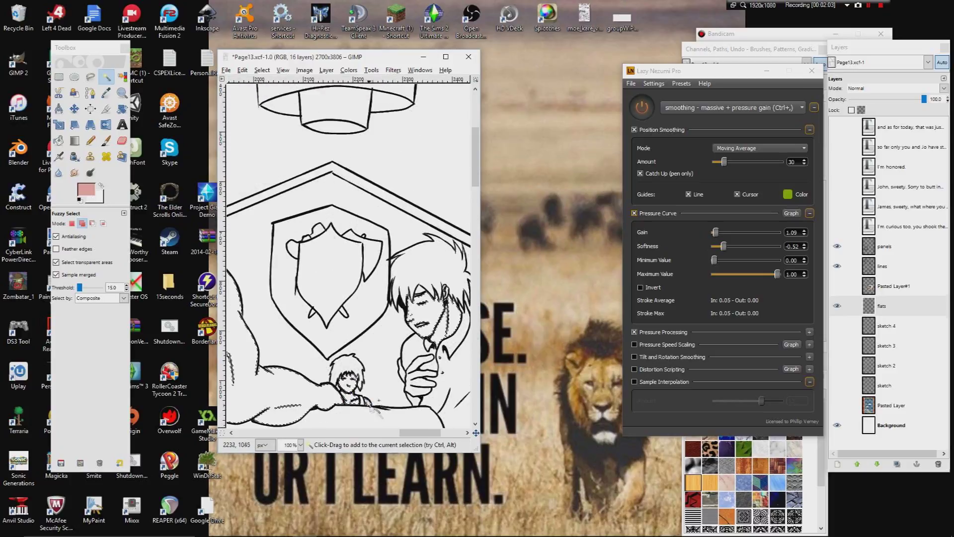
- Grow the combined skin selection
{"action": "left_click", "coordinate": [262, 70]}
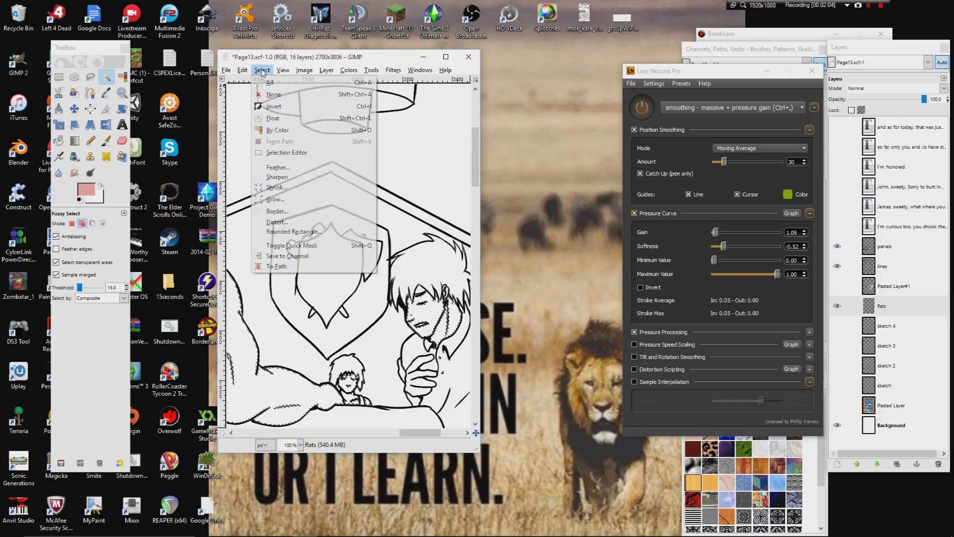
{"action": "left_click", "coordinate": [278, 194]}
{"action": "left_click", "coordinate": [352, 295]}
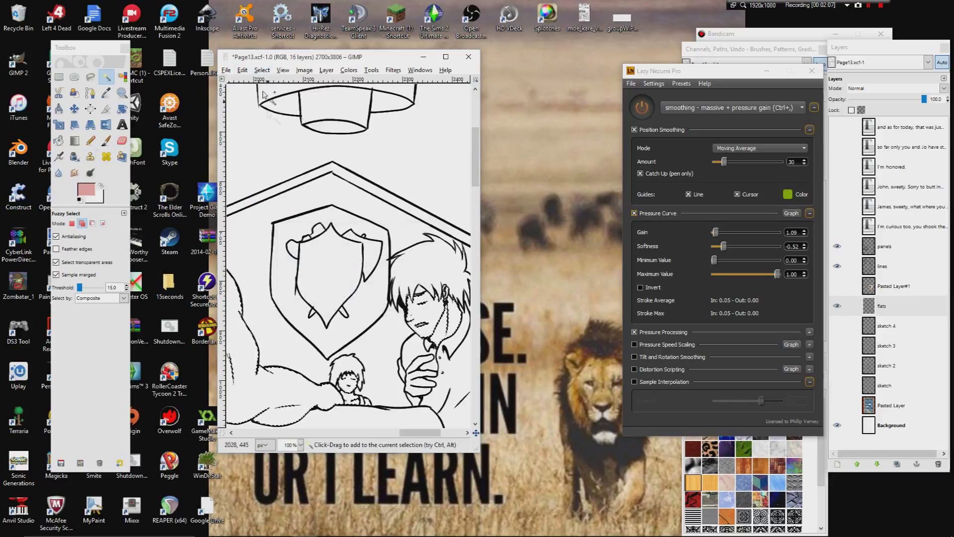
{"action": "left_click", "coordinate": [242, 70]}
{"action": "left_click", "coordinate": [272, 205]}
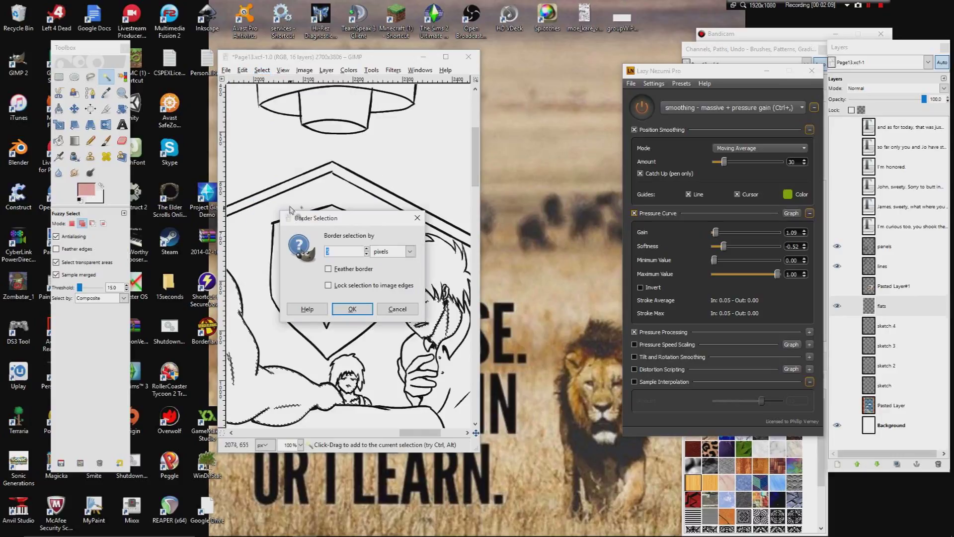
{"action": "left_click", "coordinate": [392, 310]}
- Apply Grow to the skin selection again
{"action": "left_click", "coordinate": [262, 69]}
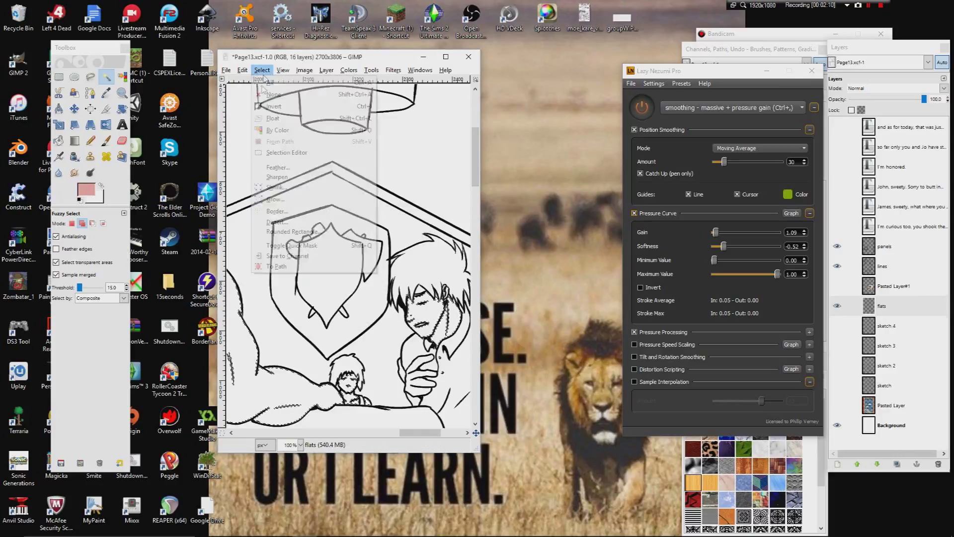
{"action": "left_click", "coordinate": [278, 195]}
{"action": "left_click", "coordinate": [367, 291]}
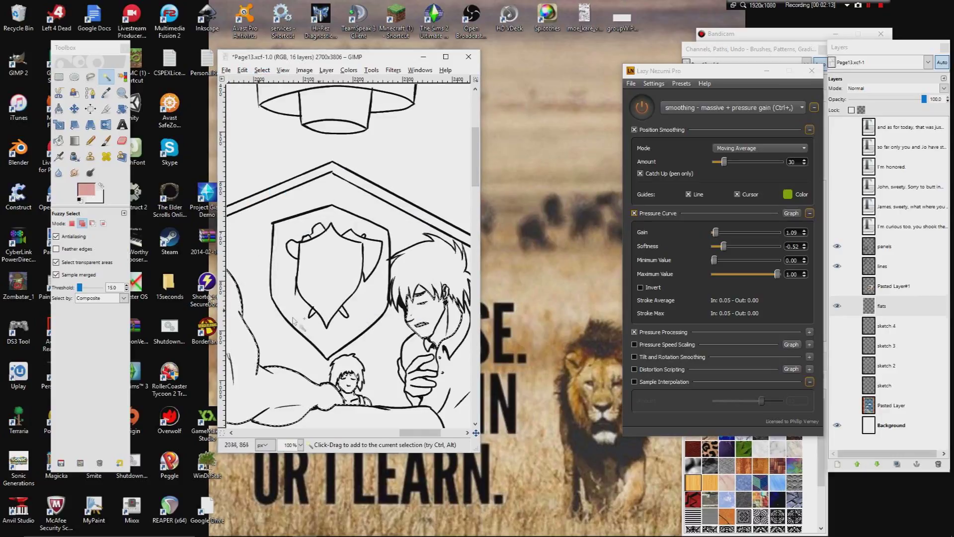
- Try filling the selected skin areas with the pink foreground colour using Bucket Fill, and undo the fill
{"action": "left_click", "coordinate": [59, 140]}
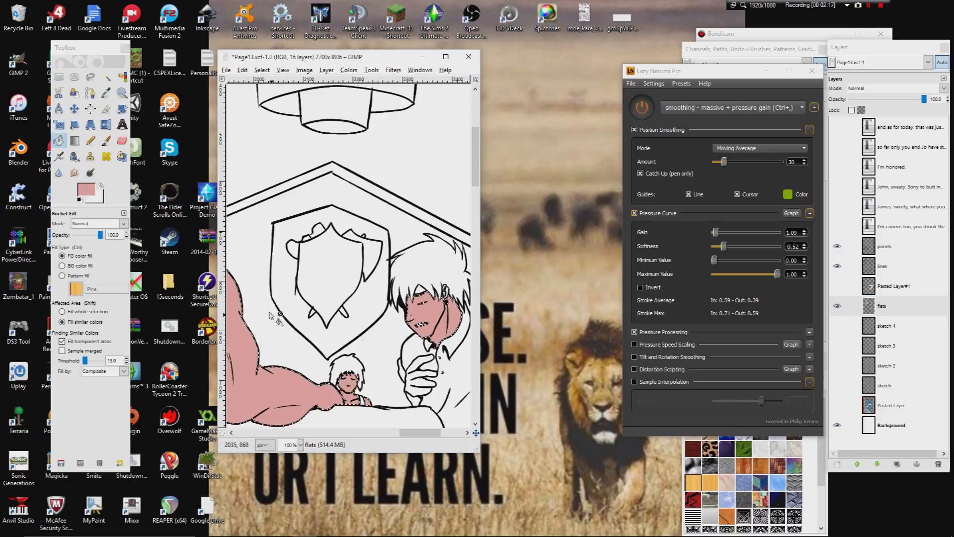
{"action": "left_click", "coordinate": [242, 70]}
{"action": "left_click", "coordinate": [256, 78]}
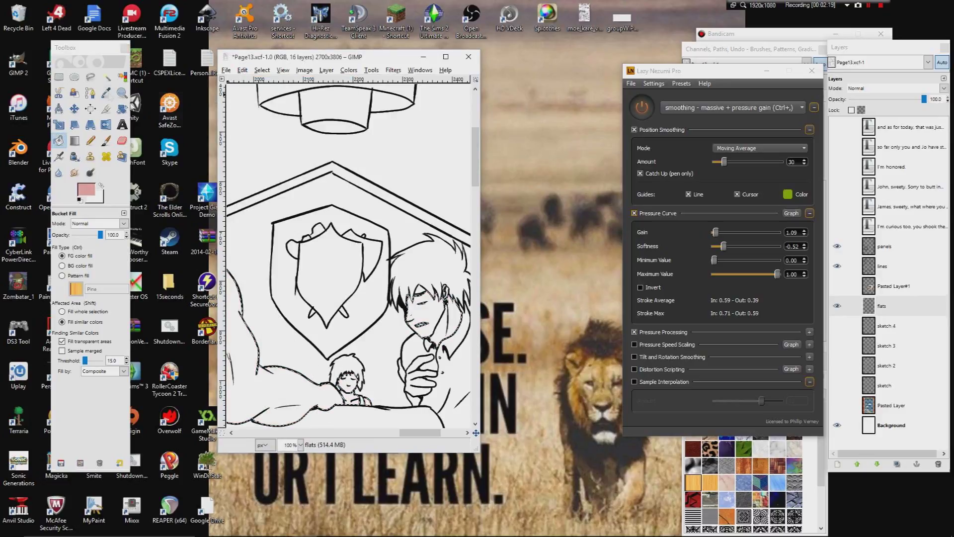
- Subtract the head of the boy with closed eyes from the selection by outlining it with Free Select in subtract mode
{"action": "left_click", "coordinate": [92, 77]}
{"action": "left_click", "coordinate": [92, 224]}
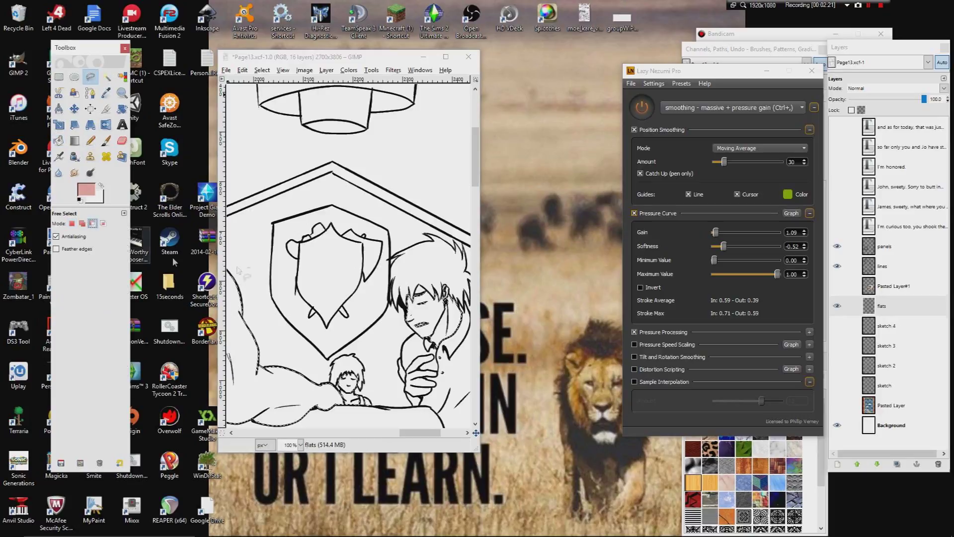
{"action": "left_click", "coordinate": [401, 254]}
{"action": "left_click", "coordinate": [389, 338]}
{"action": "left_click", "coordinate": [434, 367]}
{"action": "left_click", "coordinate": [463, 365]}
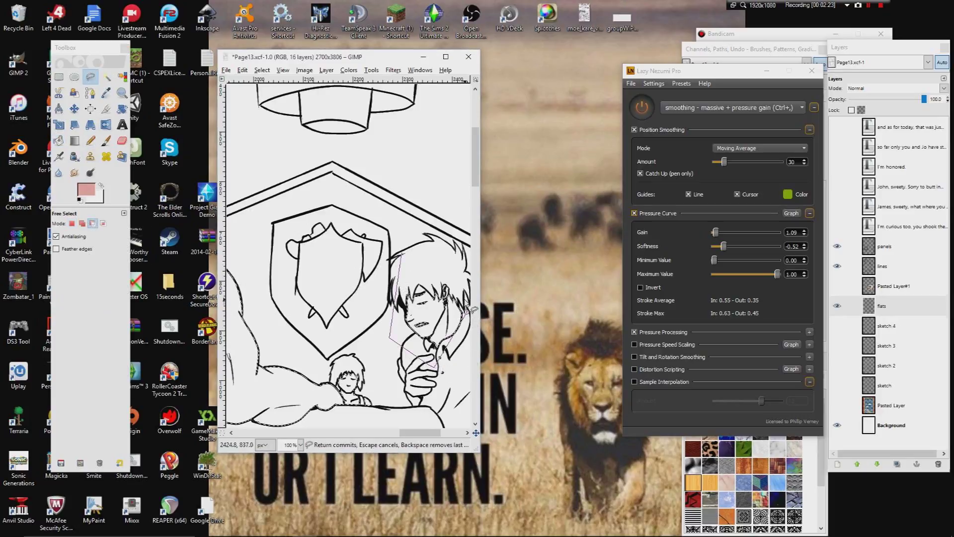
{"action": "left_click_drag", "start_coordinate": [467, 314], "coordinate": [402, 327]}
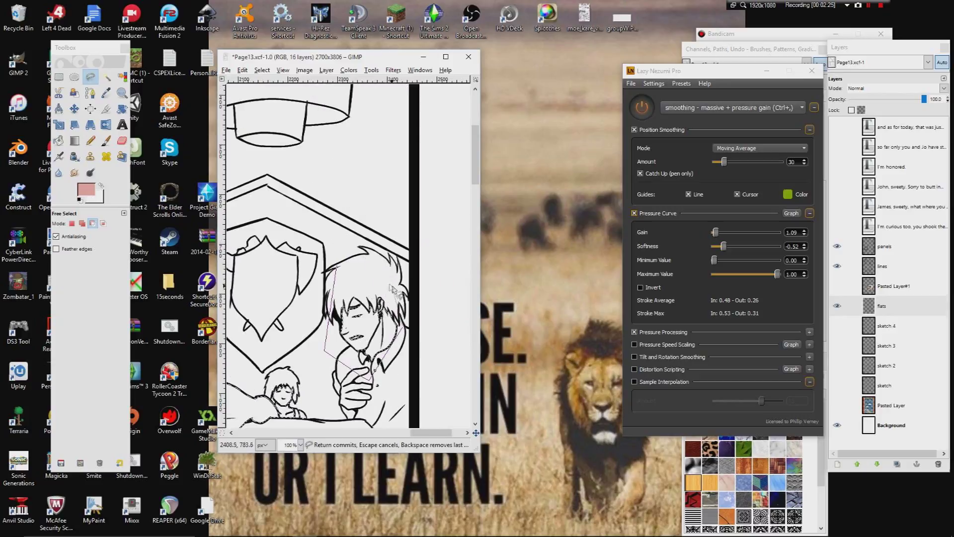
{"action": "left_click", "coordinate": [376, 272]}
{"action": "left_click", "coordinate": [337, 267]}
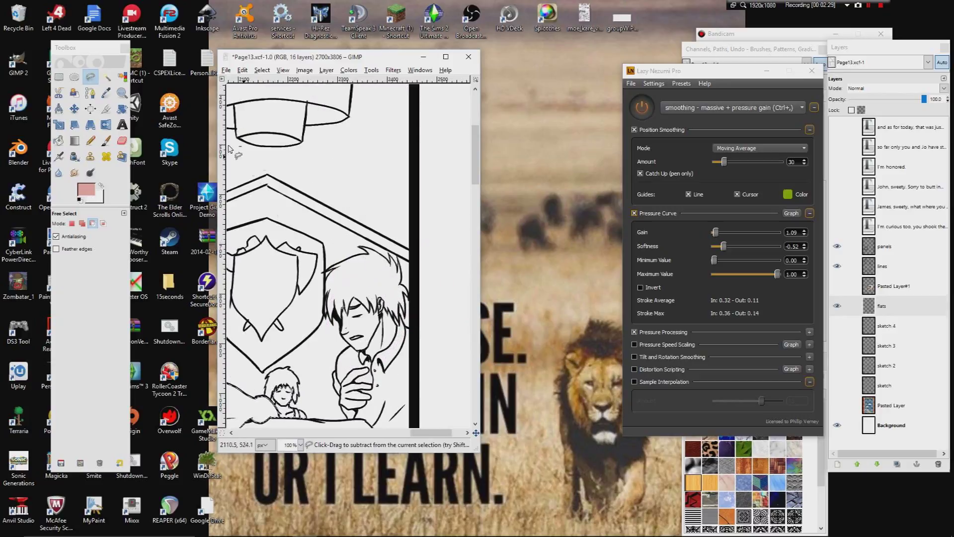
- Fill the skin selection on the flats layer with the pink foreground colour using Bucket Fill, and clear the selection
{"action": "left_click", "coordinate": [58, 141]}
{"action": "left_click_drag", "start_coordinate": [262, 307], "coordinate": [360, 269]}
{"action": "scroll", "coordinate": [360, 269], "scroll_direction": "down", "scroll_amount": 2}
{"action": "scroll", "coordinate": [343, 298], "scroll_direction": "left", "scroll_amount": 1}
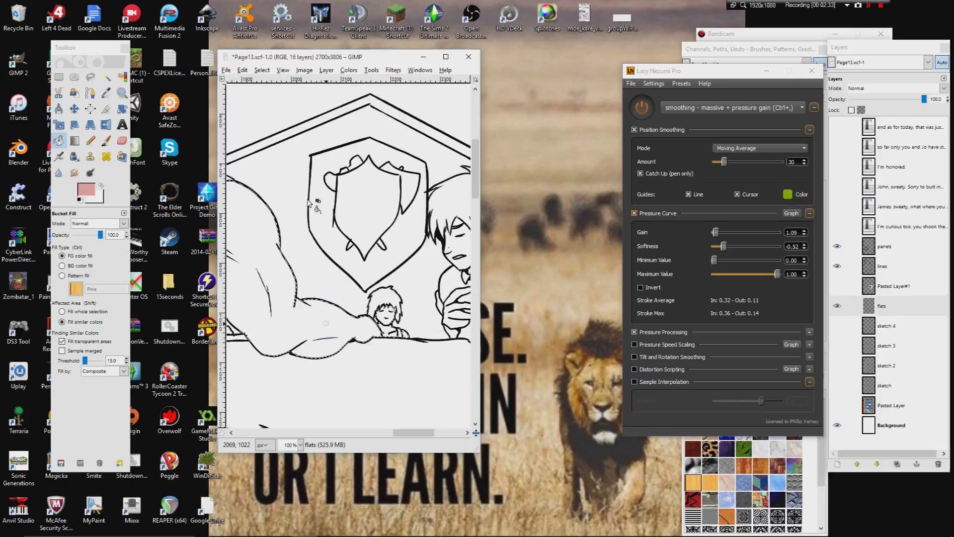
{"action": "left_click", "coordinate": [315, 236]}
{"action": "scroll", "coordinate": [261, 238], "scroll_direction": "up", "scroll_amount": 2}
{"action": "scroll", "coordinate": [260, 238], "scroll_direction": "left", "scroll_amount": 3}
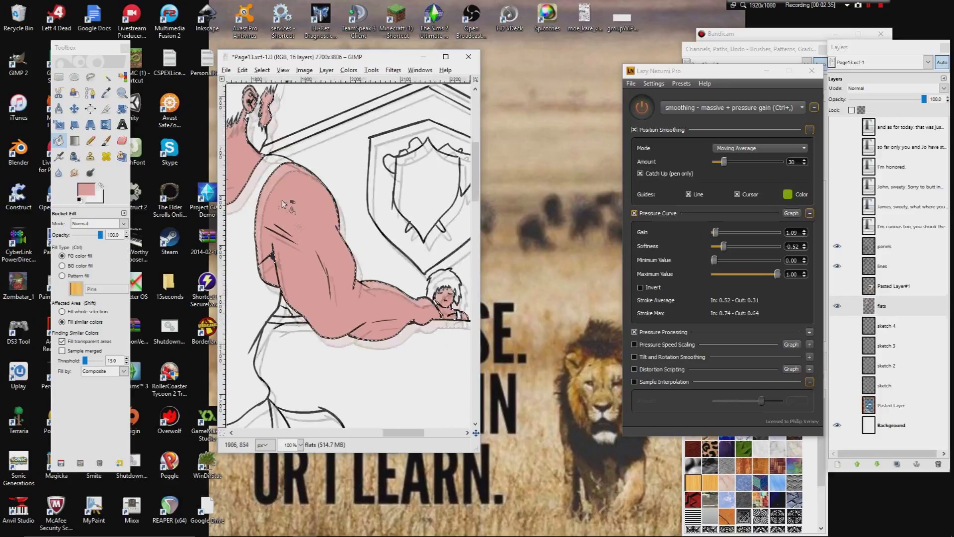
{"action": "left_click", "coordinate": [265, 73]}
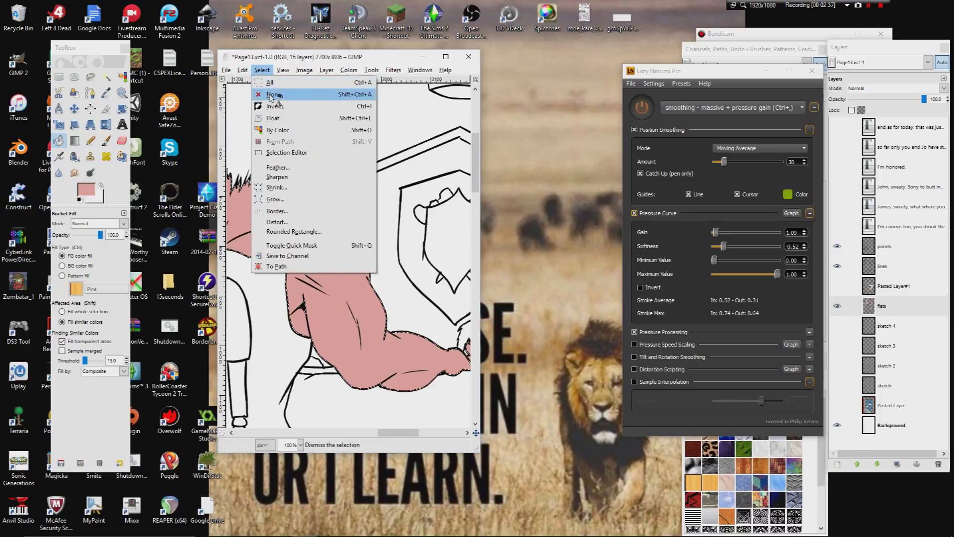
{"action": "left_click", "coordinate": [272, 94]}
- Set up the Pencil with the Circle (11) brush and open its brush dynamics for touching up the worried man at 200% zoom
{"action": "scroll", "coordinate": [346, 178], "scroll_direction": "down", "scroll_amount": 6}
{"action": "scroll", "coordinate": [346, 177], "scroll_direction": "right", "scroll_amount": 2}
{"action": "scroll", "coordinate": [347, 175], "scroll_direction": "down", "scroll_amount": 4}
{"action": "scroll", "coordinate": [347, 175], "scroll_direction": "left", "scroll_amount": 2}
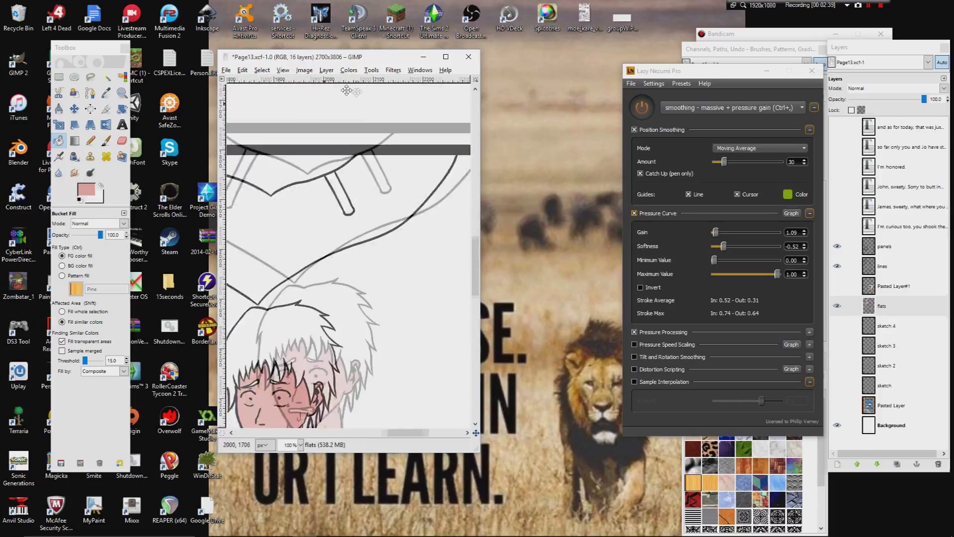
{"action": "scroll", "coordinate": [299, 181], "scroll_direction": "right", "scroll_amount": 1}
{"action": "scroll", "coordinate": [329, 241], "scroll_direction": "up", "scroll_amount": 5}
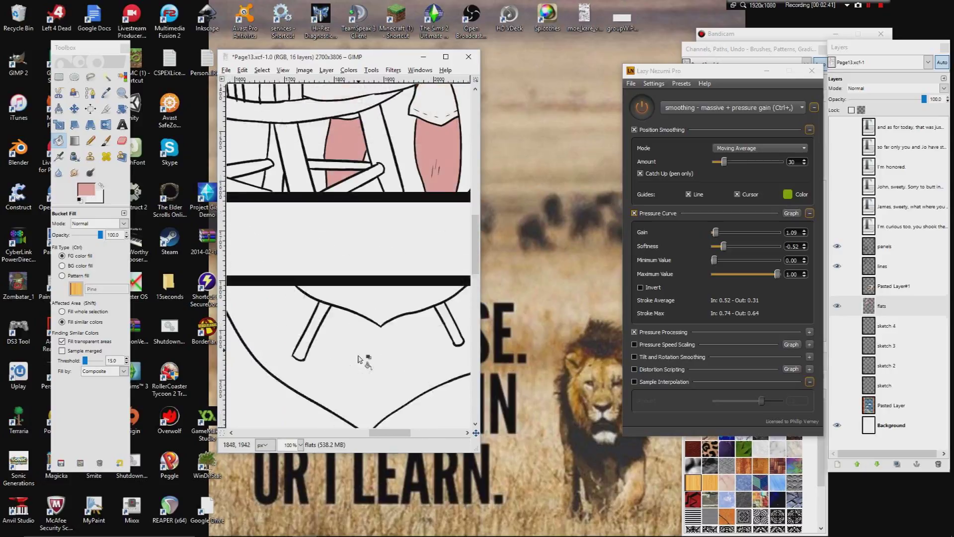
{"action": "key", "text": "n"}
{"action": "scroll", "coordinate": [302, 277], "scroll_direction": "down", "scroll_amount": 5}
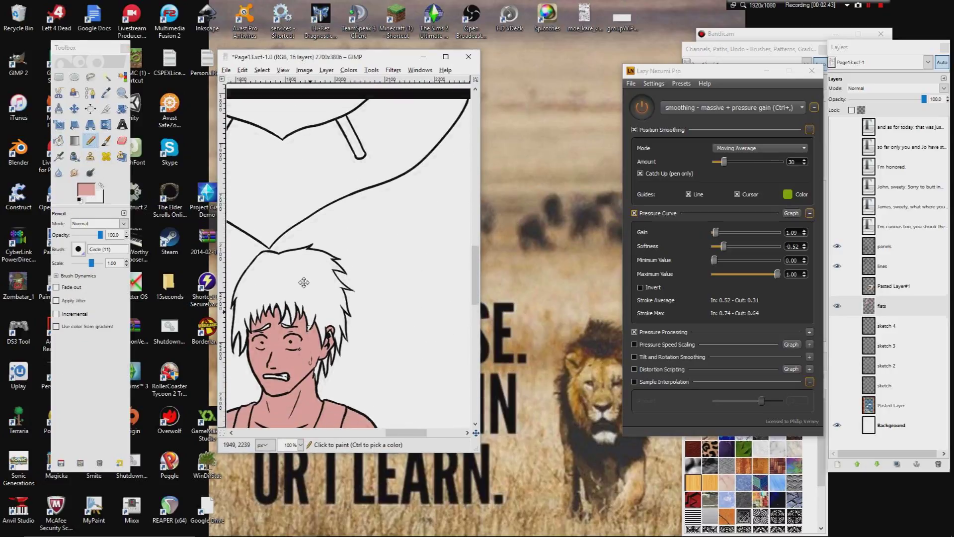
{"action": "scroll", "coordinate": [302, 277], "scroll_direction": "right", "scroll_amount": 2}
{"action": "left_click", "coordinate": [300, 444]}
{"action": "left_click", "coordinate": [292, 374]}
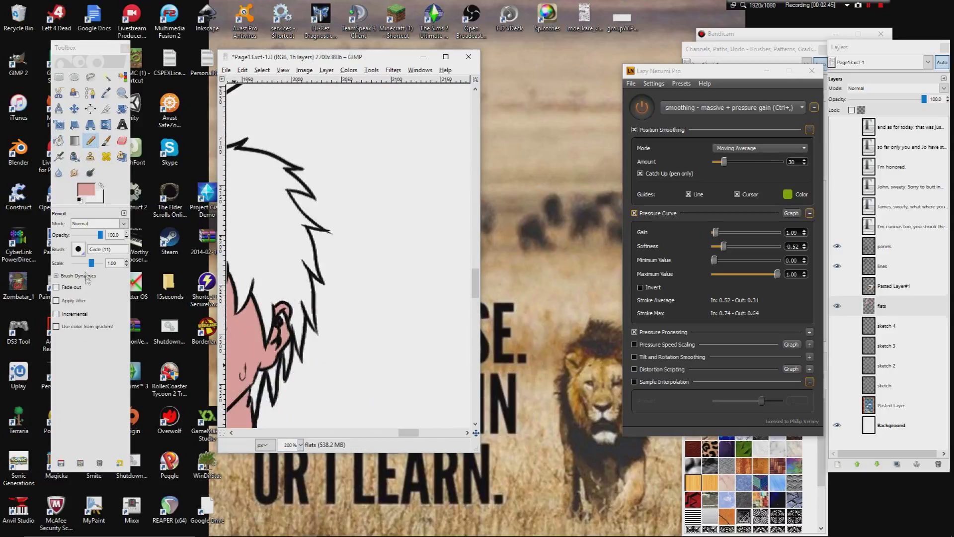
{"action": "left_click", "coordinate": [86, 276]}
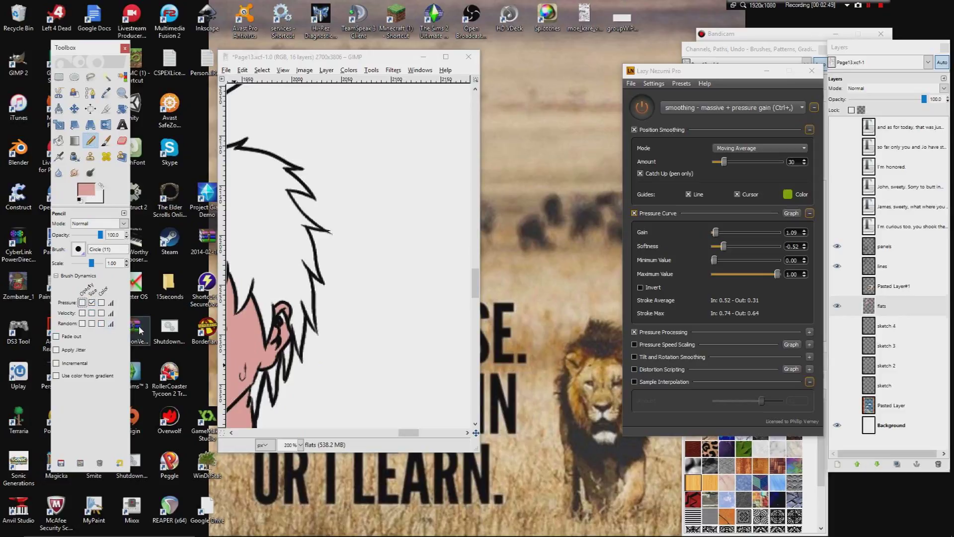
- Paint the missed skin spots on the worried man pink, including around his ear and between the hair tips and eyebrow
{"action": "left_click_drag", "start_coordinate": [227, 289], "coordinate": [302, 239]}
{"action": "scroll", "coordinate": [318, 224], "scroll_direction": "down", "scroll_amount": 2}
{"action": "scroll", "coordinate": [343, 199], "scroll_direction": "right", "scroll_amount": 1}
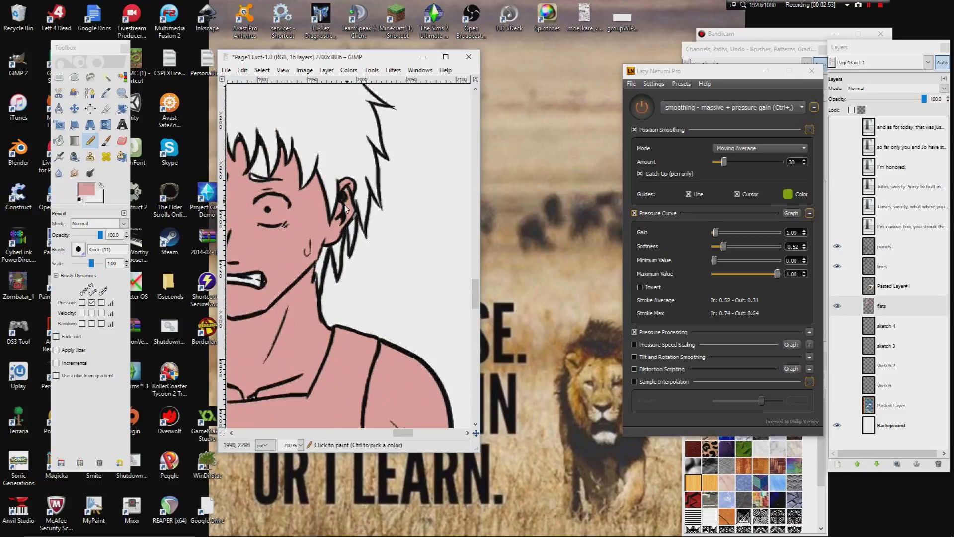
{"action": "scroll", "coordinate": [313, 235], "scroll_direction": "up", "scroll_amount": 1}
{"action": "scroll", "coordinate": [313, 235], "scroll_direction": "left", "scroll_amount": 2}
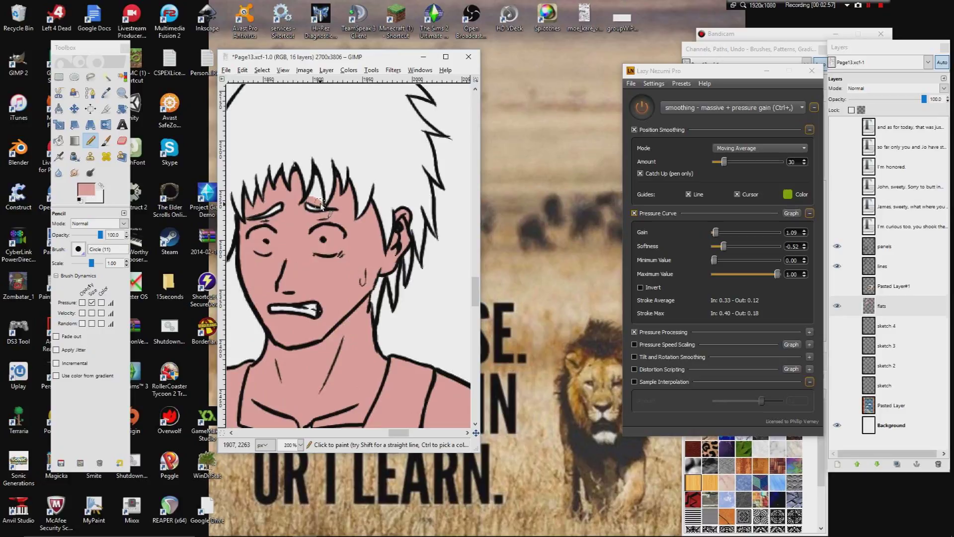
{"action": "left_click_drag", "start_coordinate": [316, 182], "coordinate": [312, 199]}
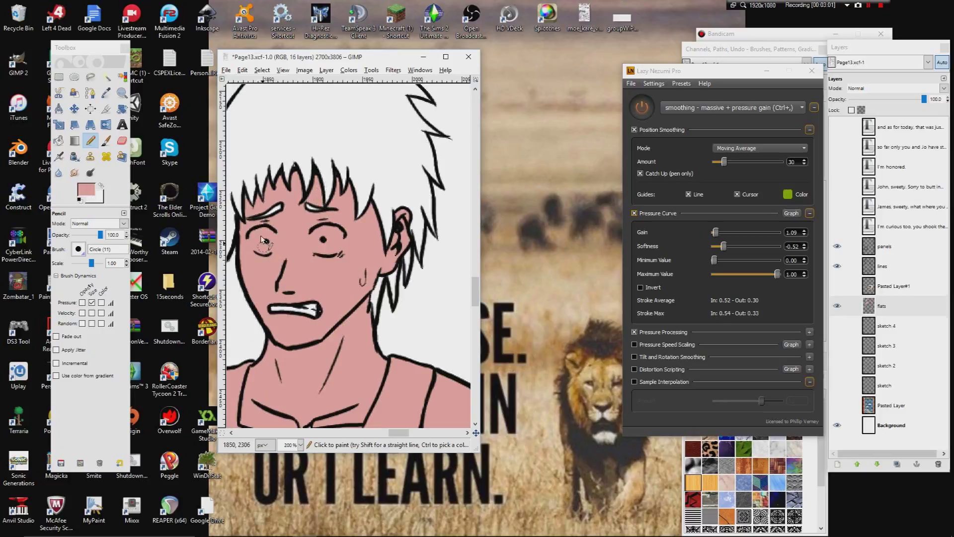
{"action": "left_click_drag", "start_coordinate": [271, 223], "coordinate": [274, 49]}
{"action": "mouse_move", "coordinate": [228, 323]}
{"action": "left_mouse_down"}
{"action": "mouse_move", "coordinate": [363, 261]}
{"action": "mouse_move", "coordinate": [373, 206]}
{"action": "left_mouse_up"}
{"action": "scroll", "coordinate": [356, 165], "scroll_direction": "right", "scroll_amount": 5}
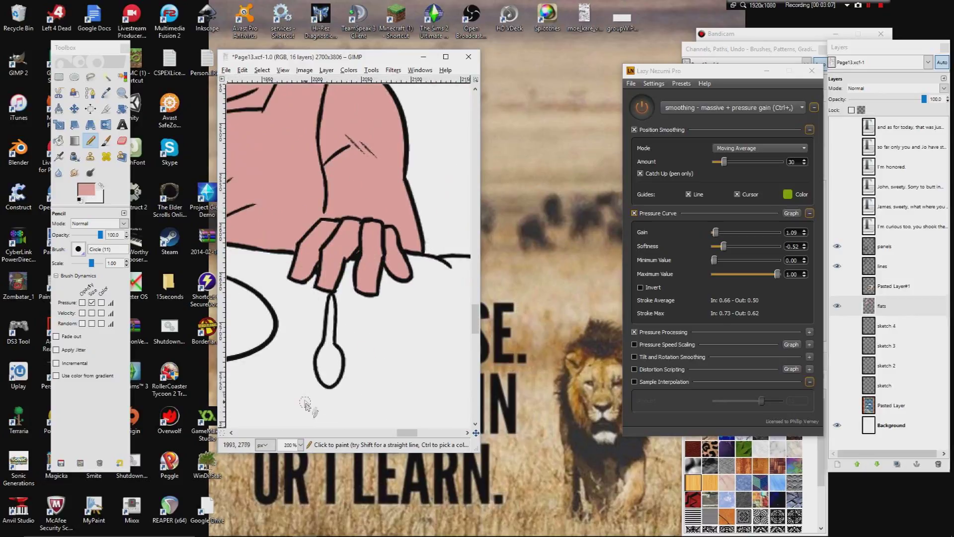
{"action": "left_click", "coordinate": [300, 444]}
{"action": "left_click", "coordinate": [299, 386]}
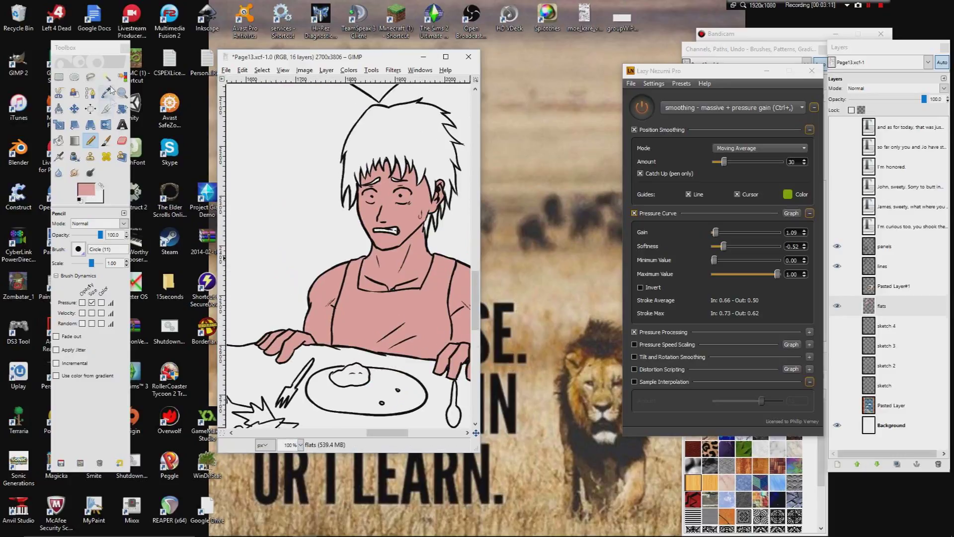
{"action": "key", "text": "u"}
{"action": "left_click", "coordinate": [386, 292]}
{"action": "left_click_drag", "start_coordinate": [385, 290], "coordinate": [284, 268]}
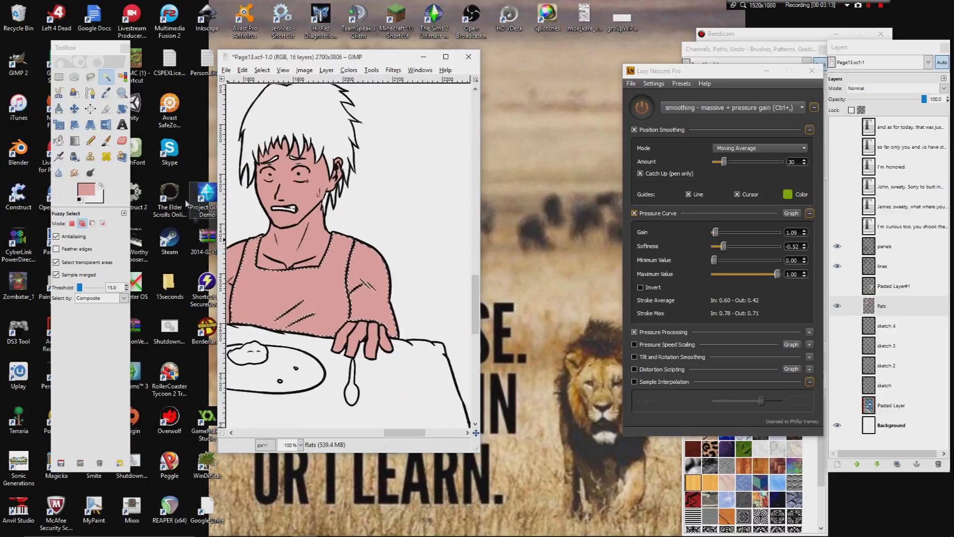
{"action": "left_click", "coordinate": [261, 70]}
{"action": "left_click", "coordinate": [263, 92]}
- Touch up the man's arm outline above his hand on the lines layer with a black Paintbrush, scale 0.50, with pressure-controlled size
{"action": "left_click", "coordinate": [105, 141]}
{"action": "left_click", "coordinate": [80, 199]}
{"action": "left_click", "coordinate": [905, 276]}
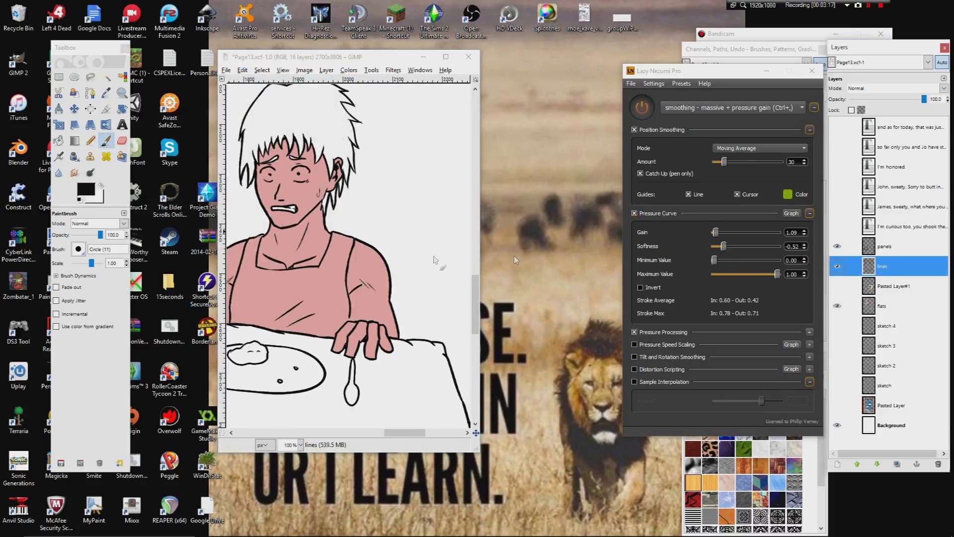
{"action": "left_click", "coordinate": [56, 275]}
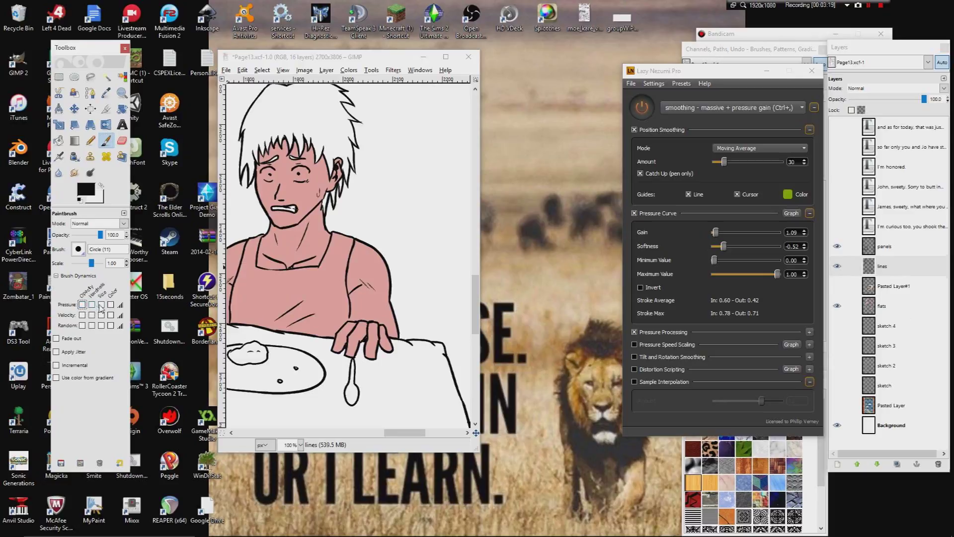
{"action": "left_click", "coordinate": [102, 304]}
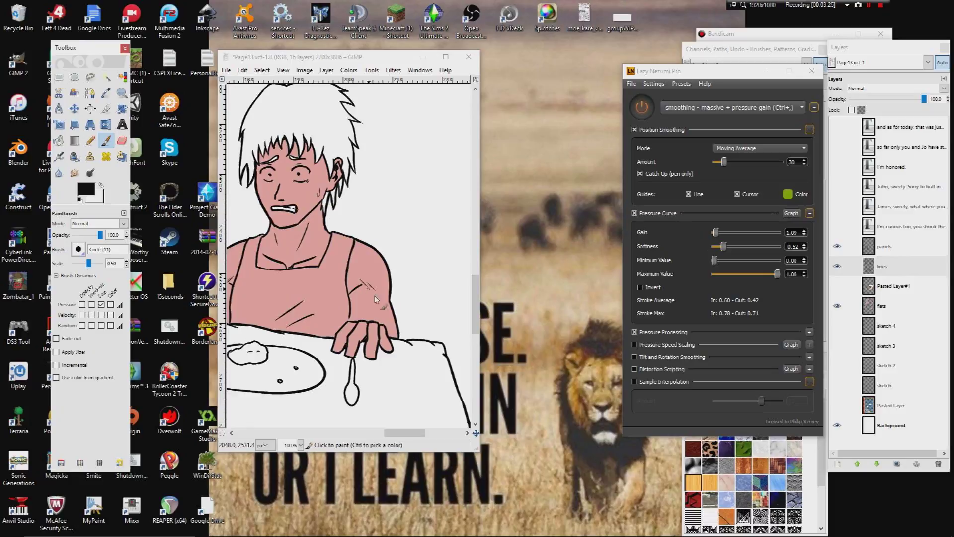
{"action": "left_click", "coordinate": [349, 323]}
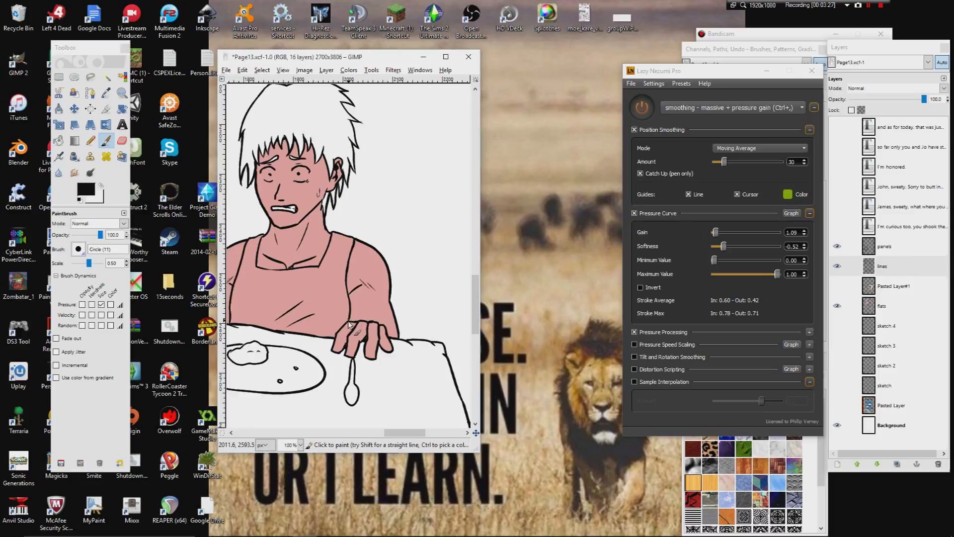
{"action": "left_click_drag", "start_coordinate": [348, 242], "coordinate": [472, 215]}
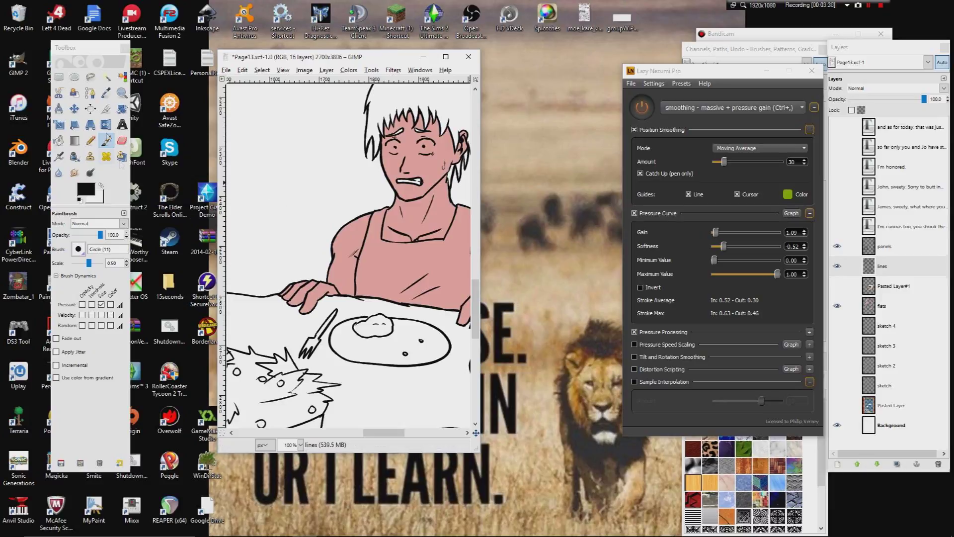
- Return to the flats layer, pick up the pink skin colour as foreground with Color Picker, and choose the Pencil
{"action": "left_click", "coordinate": [106, 78]}
{"action": "scroll", "coordinate": [273, 270], "scroll_direction": "up", "scroll_amount": 3}
{"action": "scroll", "coordinate": [272, 270], "scroll_direction": "left", "scroll_amount": 12}
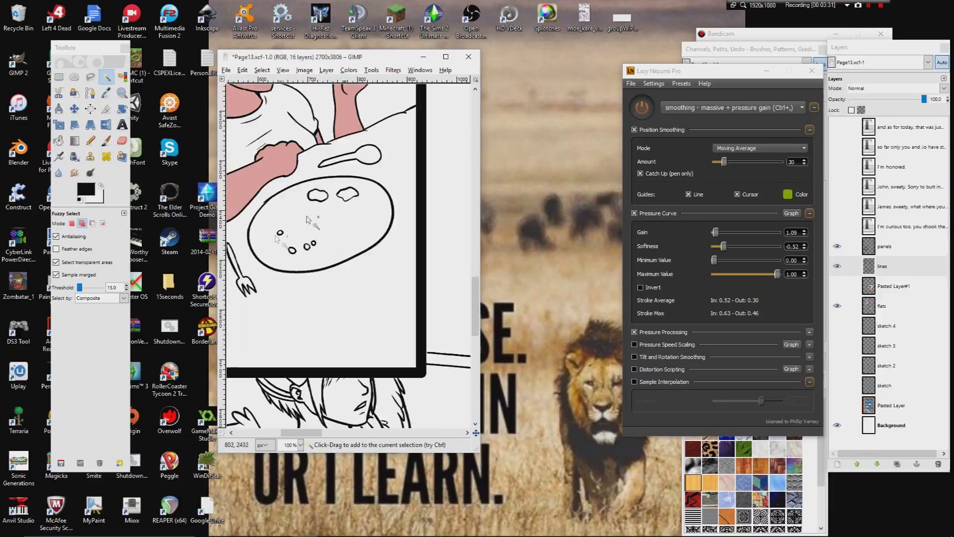
{"action": "scroll", "coordinate": [336, 297], "scroll_direction": "up", "scroll_amount": 3}
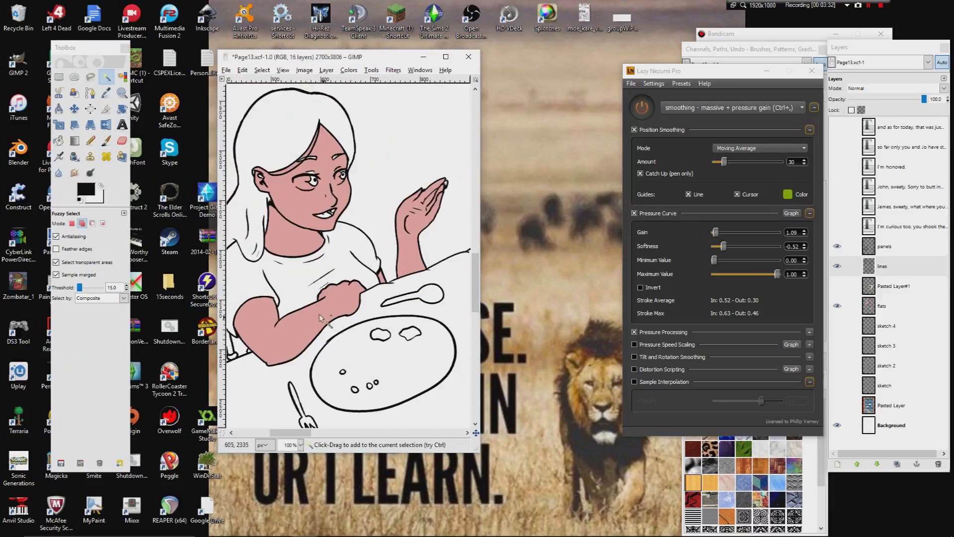
{"action": "left_click", "coordinate": [106, 92]}
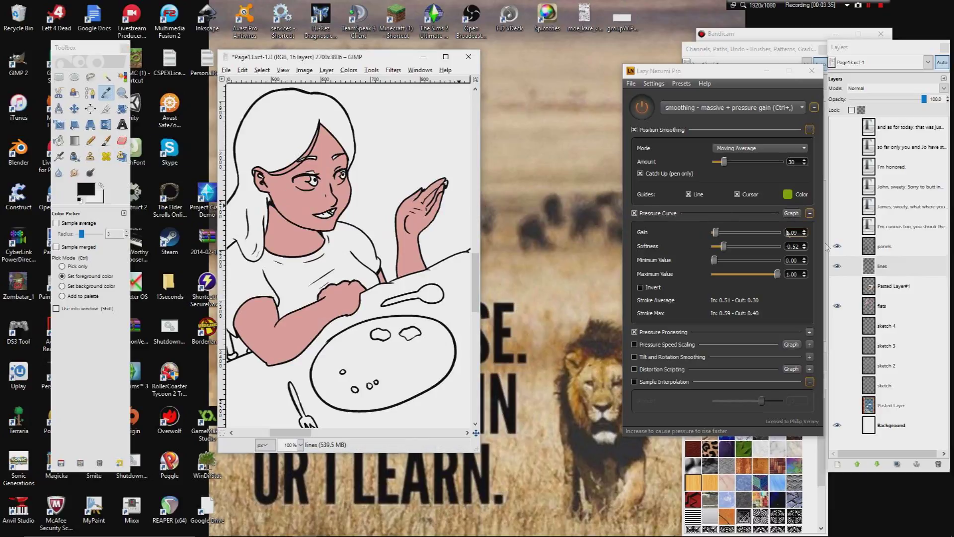
{"action": "left_click", "coordinate": [877, 309]}
{"action": "left_click", "coordinate": [437, 268]}
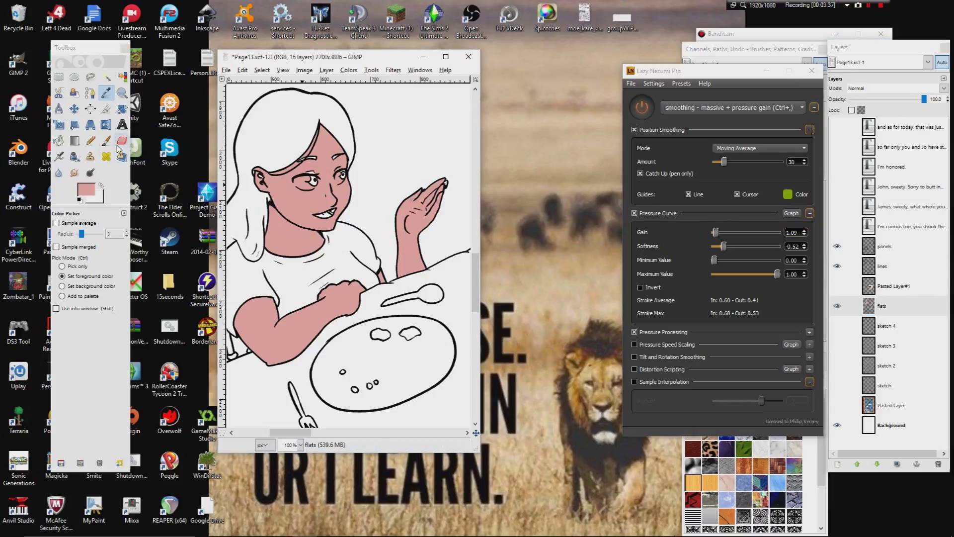
{"action": "left_click", "coordinate": [91, 140]}
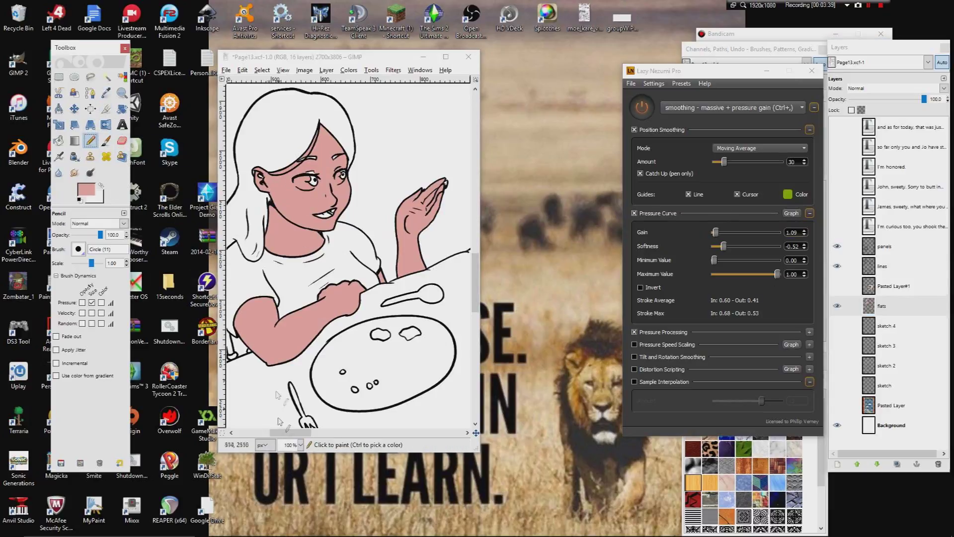
- Paint the missed skin spots on the long-haired woman's ear and around her eyes pink, working at 200% zoom
{"action": "left_click", "coordinate": [300, 444]}
{"action": "left_click", "coordinate": [294, 374]}
{"action": "left_click_drag", "start_coordinate": [293, 298], "coordinate": [341, 253]}
{"action": "scroll", "coordinate": [341, 254], "scroll_direction": "up", "scroll_amount": 4}
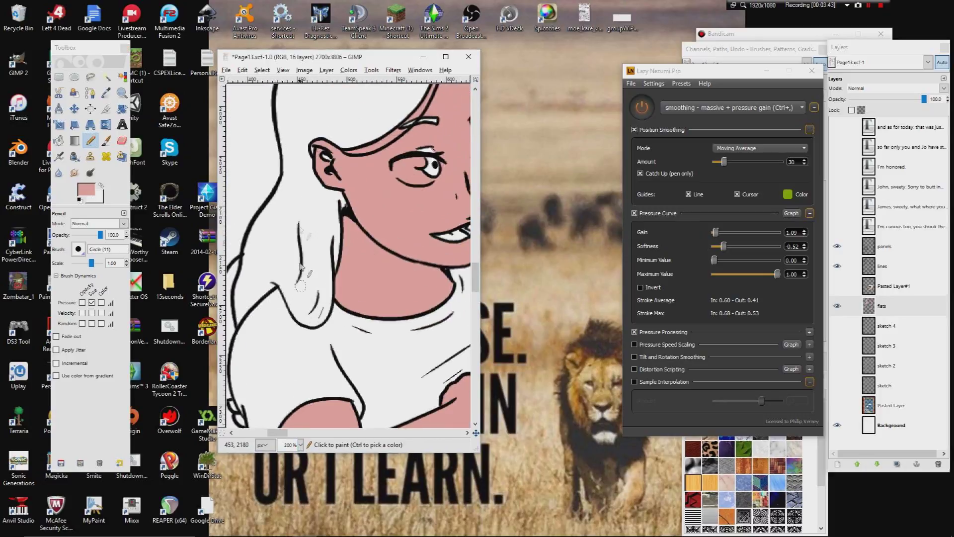
{"action": "left_click_drag", "start_coordinate": [330, 160], "coordinate": [324, 154]}
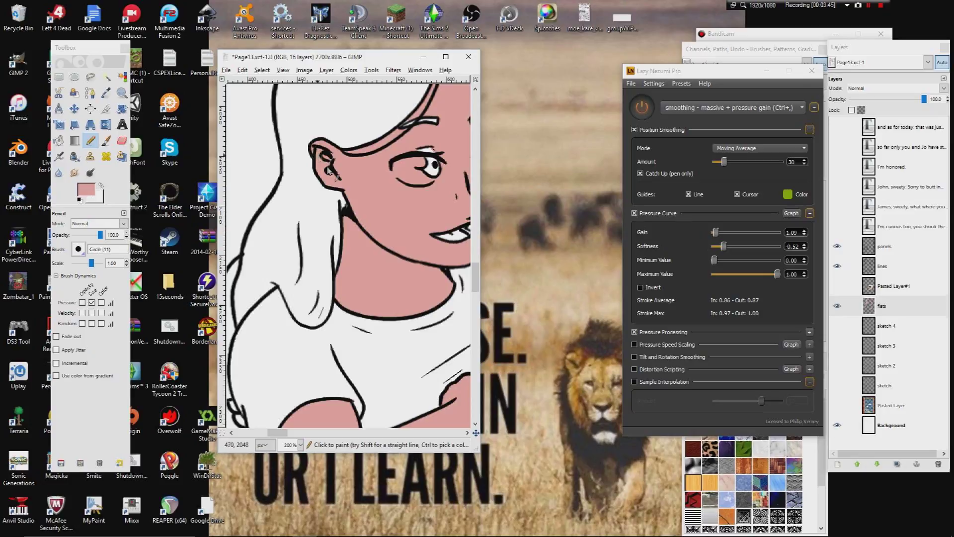
{"action": "left_click_drag", "start_coordinate": [467, 192], "coordinate": [322, 233]}
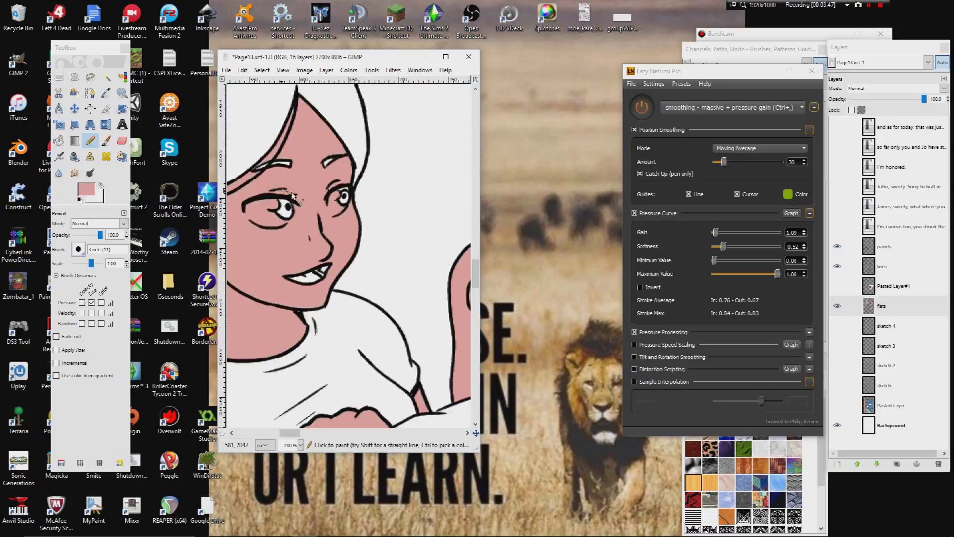
{"action": "left_click_drag", "start_coordinate": [267, 161], "coordinate": [250, 176]}
{"action": "left_click_drag", "start_coordinate": [337, 187], "coordinate": [328, 171]}
{"action": "scroll", "coordinate": [311, 185], "scroll_direction": "right", "scroll_amount": 3}
{"action": "scroll", "coordinate": [311, 185], "scroll_direction": "down", "scroll_amount": 1}
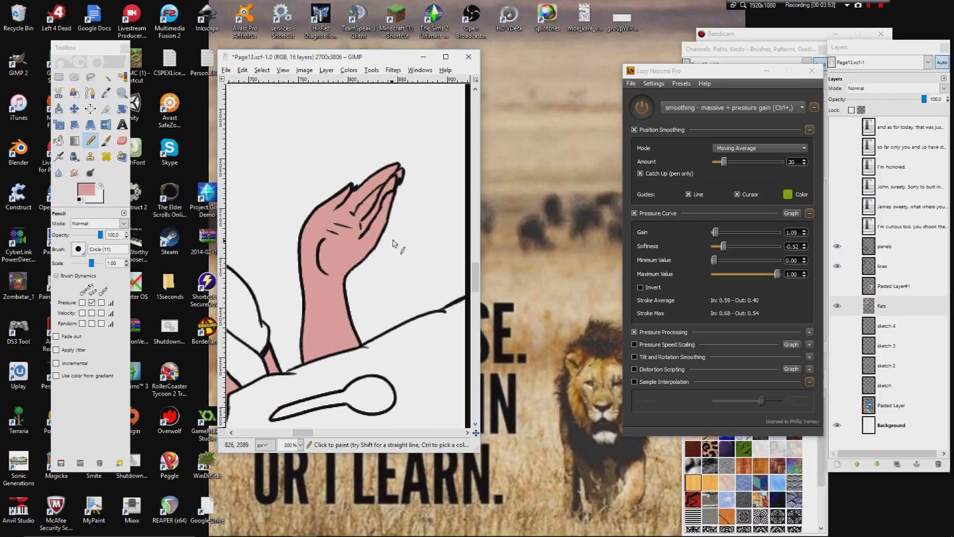
- Fill the missed pink spots between the spiky hair tips on the bearded man's chest and on his neck below the ear
{"action": "scroll", "coordinate": [393, 243], "scroll_direction": "up", "scroll_amount": 15}
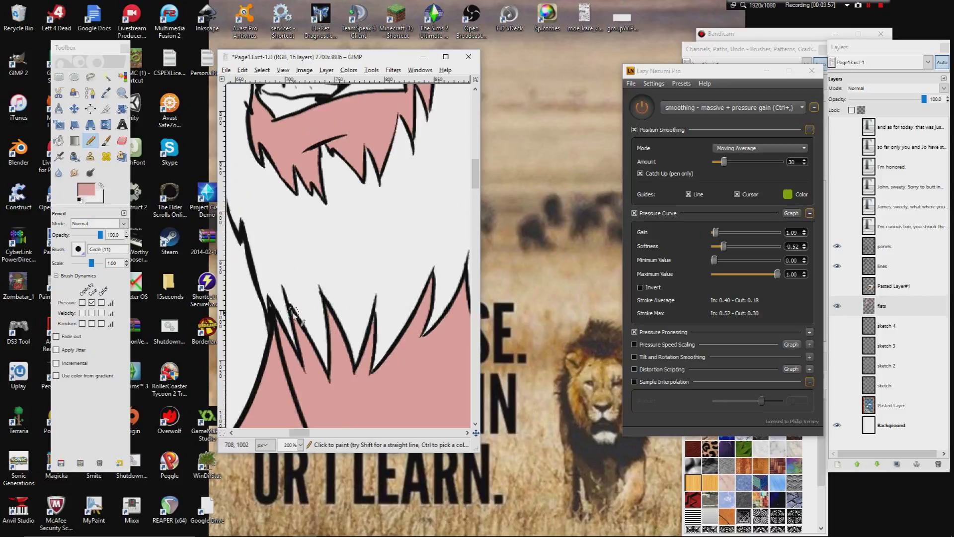
{"action": "mouse_move", "coordinate": [293, 333]}
{"action": "left_mouse_down"}
{"action": "mouse_move", "coordinate": [279, 318]}
{"action": "mouse_move", "coordinate": [282, 347]}
{"action": "left_mouse_up"}
{"action": "mouse_move", "coordinate": [385, 303]}
{"action": "left_mouse_down"}
{"action": "mouse_move", "coordinate": [359, 290]}
{"action": "mouse_move", "coordinate": [256, 278]}
{"action": "left_mouse_up"}
{"action": "left_click_drag", "start_coordinate": [323, 254], "coordinate": [280, 295]}
{"action": "left_click_drag", "start_coordinate": [379, 208], "coordinate": [308, 343]}
{"action": "left_click_drag", "start_coordinate": [406, 187], "coordinate": [297, 251]}
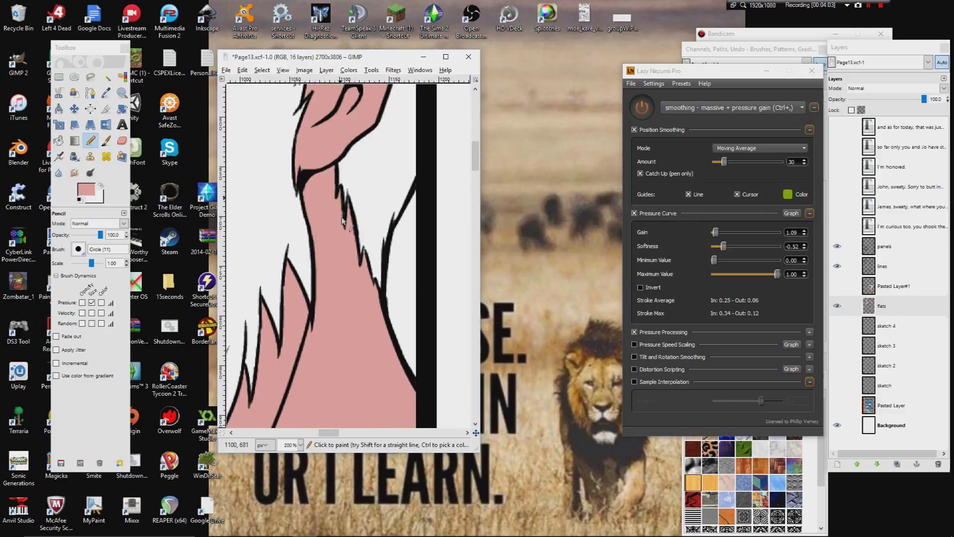
{"action": "mouse_move", "coordinate": [350, 225]}
{"action": "left_mouse_down"}
{"action": "mouse_move", "coordinate": [349, 200]}
{"action": "mouse_move", "coordinate": [370, 283]}
{"action": "mouse_move", "coordinate": [365, 250]}
{"action": "mouse_move", "coordinate": [372, 280]}
{"action": "left_mouse_up"}
- Touch up the remaining gaps in the pink skin along the bearded man's face and hairline with the Pencil
{"action": "left_click_drag", "start_coordinate": [314, 95], "coordinate": [318, 231]}
{"action": "mouse_move", "coordinate": [309, 190]}
{"action": "left_mouse_down"}
{"action": "mouse_move", "coordinate": [353, 182]}
{"action": "mouse_move", "coordinate": [460, 204]}
{"action": "left_mouse_up"}
{"action": "left_click_drag", "start_coordinate": [322, 154], "coordinate": [347, 293]}
{"action": "left_click_drag", "start_coordinate": [301, 237], "coordinate": [354, 307]}
{"action": "left_click_drag", "start_coordinate": [333, 233], "coordinate": [359, 225]}
{"action": "left_click_drag", "start_coordinate": [284, 233], "coordinate": [408, 181]}
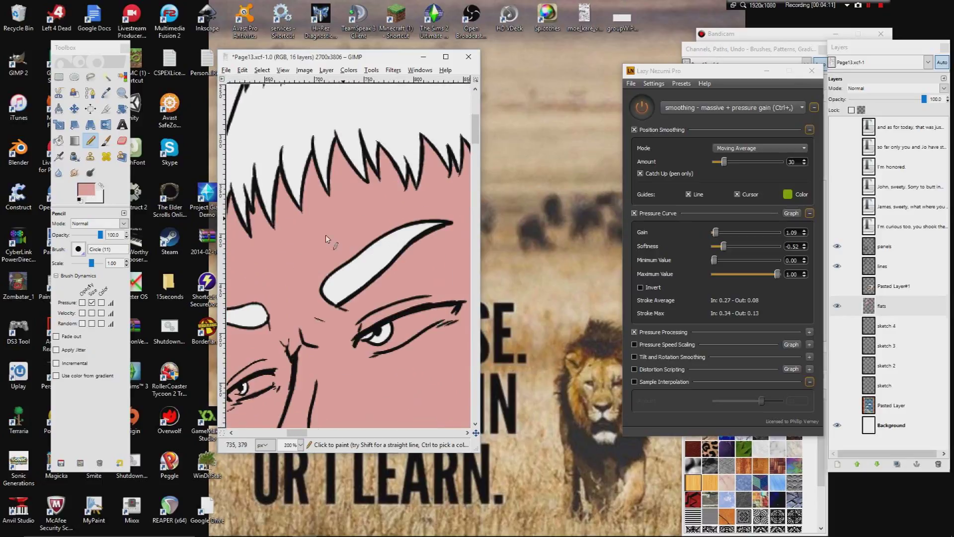
{"action": "left_click_drag", "start_coordinate": [326, 235], "coordinate": [354, 178]}
{"action": "scroll", "coordinate": [295, 302], "scroll_direction": "up", "scroll_amount": 3}
{"action": "scroll", "coordinate": [294, 301], "scroll_direction": "left", "scroll_amount": 1}
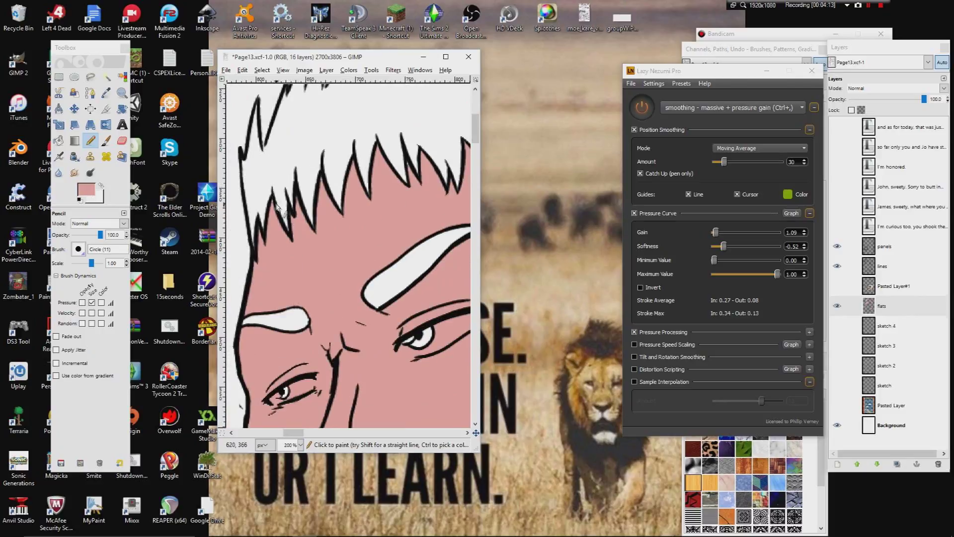
{"action": "left_click_drag", "start_coordinate": [273, 210], "coordinate": [275, 212]}
{"action": "scroll", "coordinate": [291, 277], "scroll_direction": "down", "scroll_amount": 3}
{"action": "scroll", "coordinate": [291, 277], "scroll_direction": "left", "scroll_amount": 2}
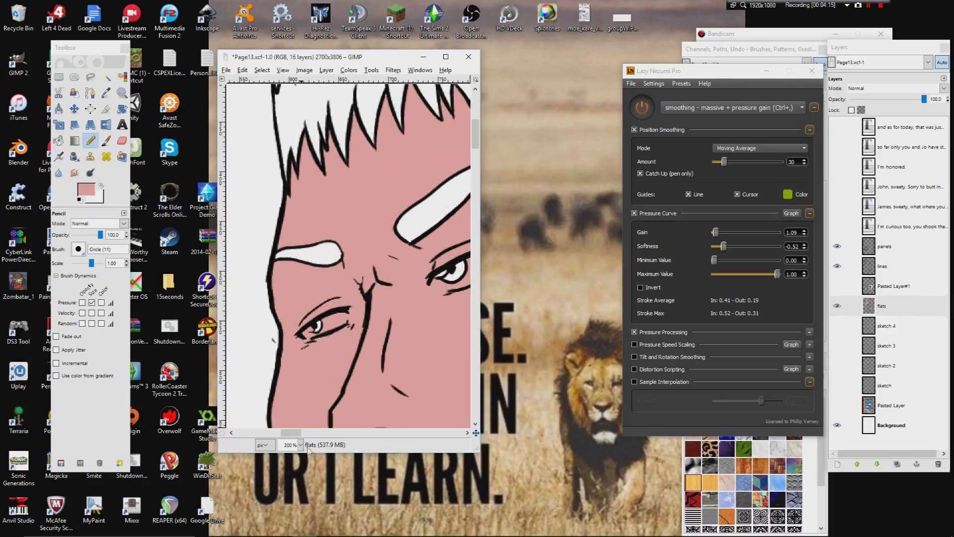
- Show the palette layer again and bring its swatches over the gap-toothed man into view at 100% with the Color Picker
{"action": "left_click", "coordinate": [300, 445]}
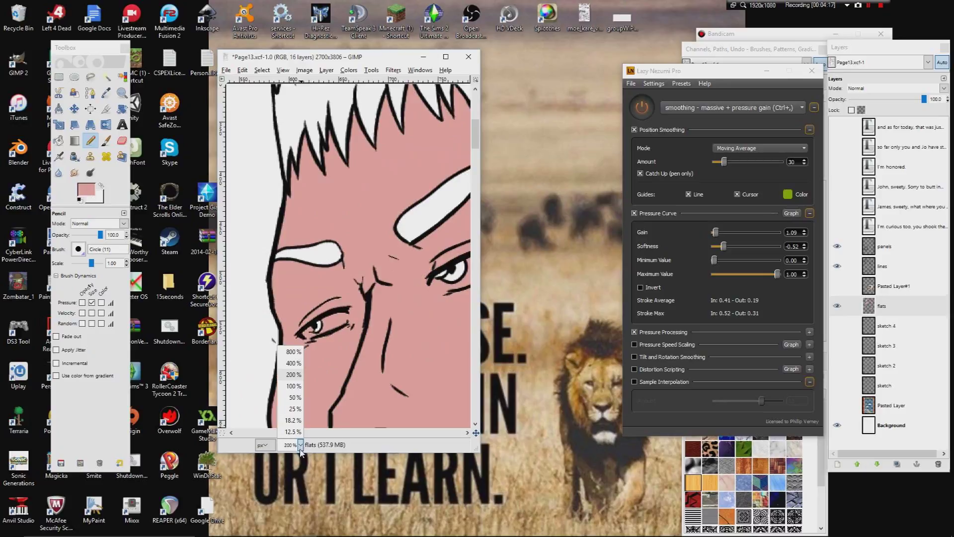
{"action": "left_click", "coordinate": [290, 423]}
{"action": "left_click_drag", "start_coordinate": [290, 422], "coordinate": [257, 326]}
{"action": "left_click", "coordinate": [106, 93]}
{"action": "left_click", "coordinate": [837, 285]}
{"action": "left_click", "coordinate": [889, 306]}
{"action": "left_click_drag", "start_coordinate": [359, 194], "coordinate": [368, 221]}
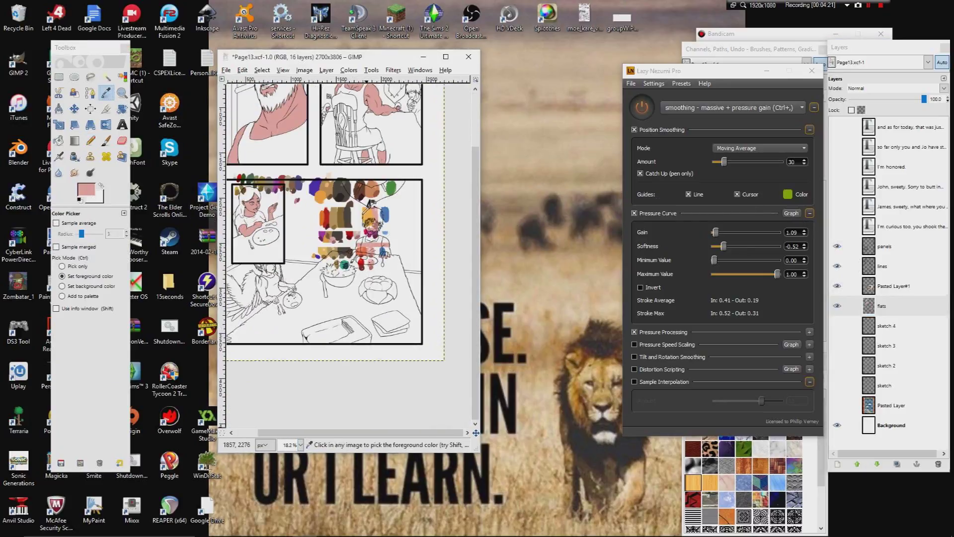
{"action": "left_click", "coordinate": [376, 211]}
{"action": "left_click", "coordinate": [300, 444]}
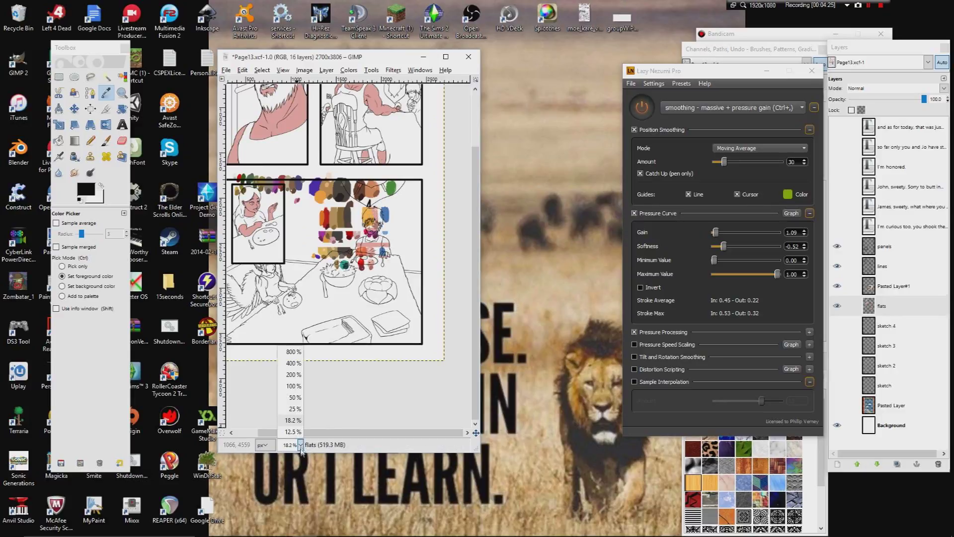
{"action": "left_click", "coordinate": [291, 389]}
{"action": "left_click", "coordinate": [345, 153]}
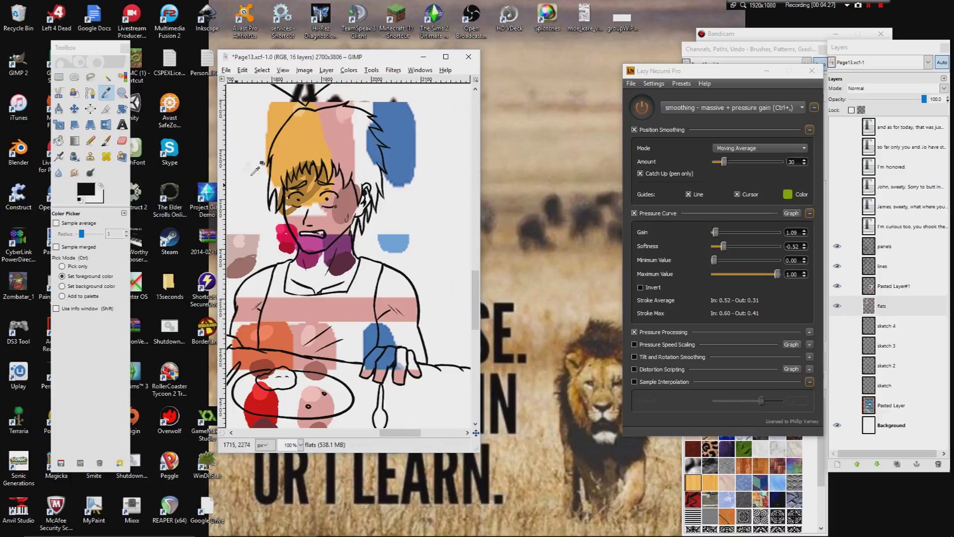
- Enable Sample merged on the Color Picker and pick pink palette swatches as both the background and foreground colours
{"action": "left_click", "coordinate": [78, 250]}
{"action": "left_click", "coordinate": [344, 138]}
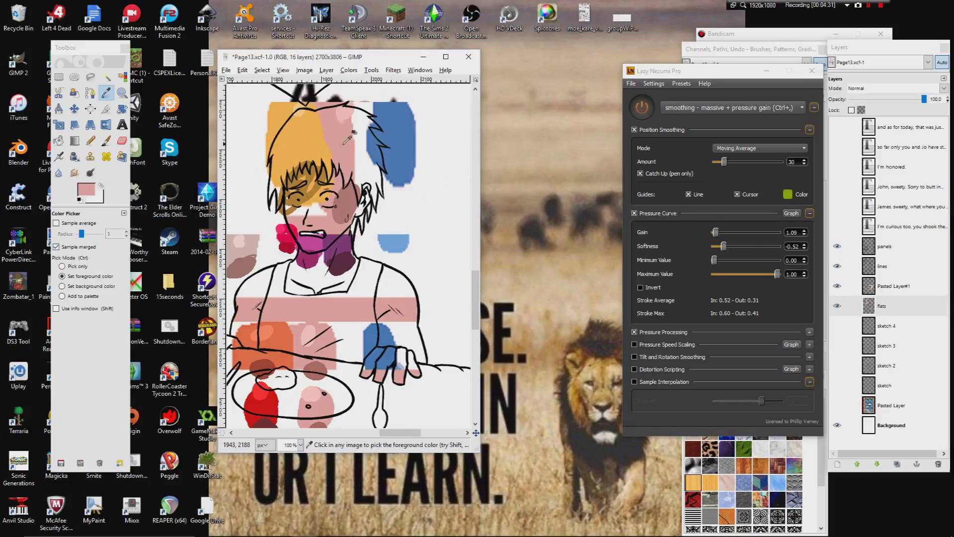
{"action": "scroll", "coordinate": [307, 207], "scroll_direction": "down", "scroll_amount": 3}
{"action": "left_click", "coordinate": [101, 185]}
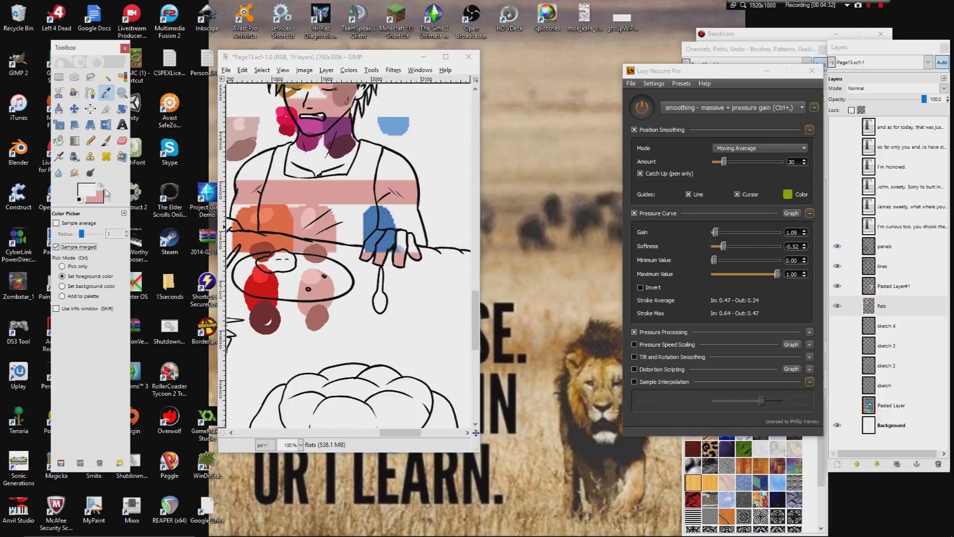
{"action": "left_click", "coordinate": [324, 286]}
- Compare the values of the foreground and background pinks in their colour dialogs
{"action": "left_click", "coordinate": [92, 193]}
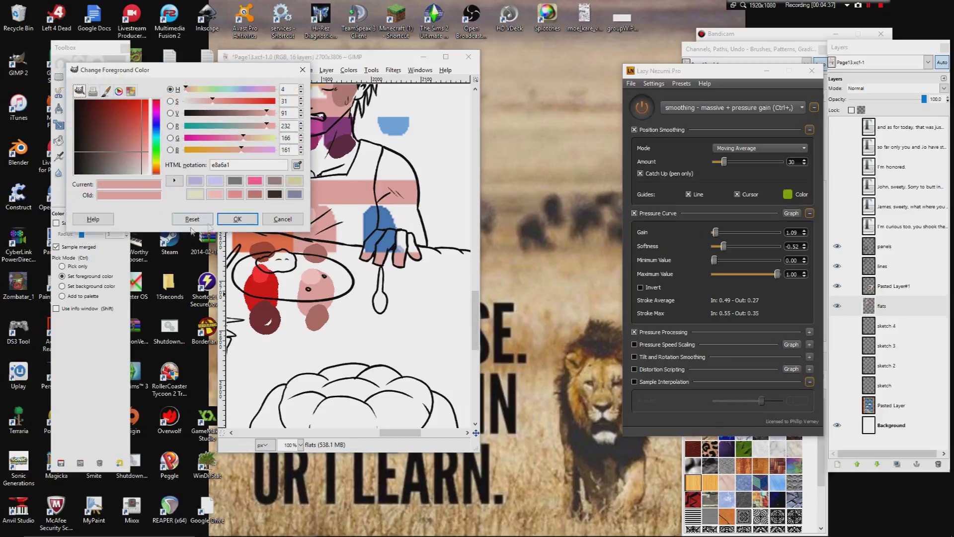
{"action": "left_click", "coordinate": [257, 222]}
{"action": "left_click", "coordinate": [104, 199]}
{"action": "left_click", "coordinate": [254, 224]}
- Pick the orange-yellow hair swatch as the foreground colour and hide the palette layer, leaving the flats layer active
{"action": "left_click_drag", "start_coordinate": [272, 243], "coordinate": [317, 355]}
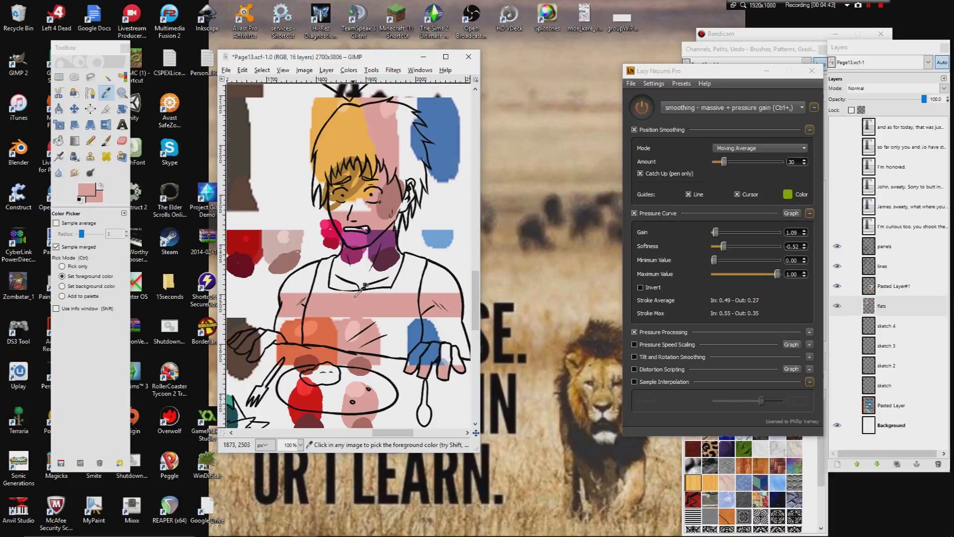
{"action": "scroll", "coordinate": [312, 218], "scroll_direction": "up", "scroll_amount": 1}
{"action": "scroll", "coordinate": [312, 219], "scroll_direction": "left", "scroll_amount": 1}
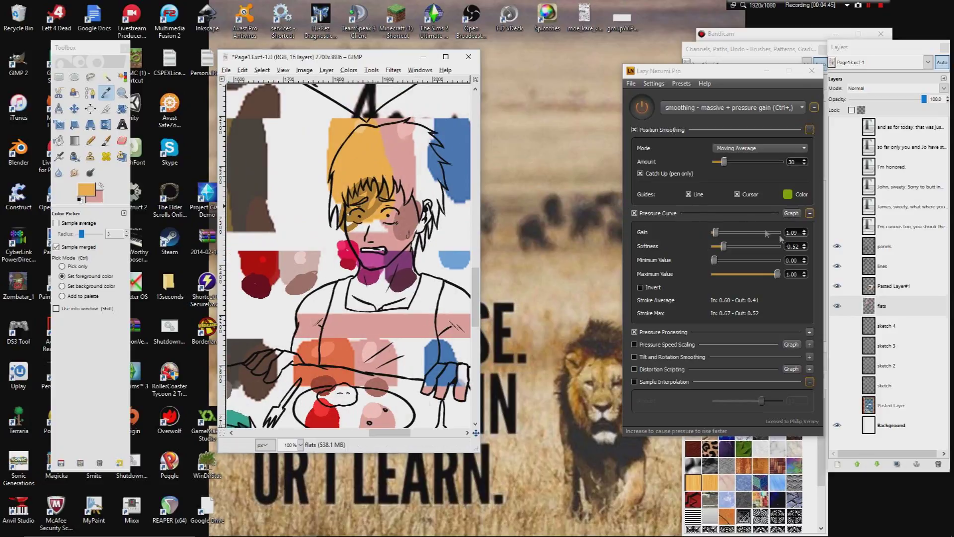
{"action": "left_click", "coordinate": [834, 309]}
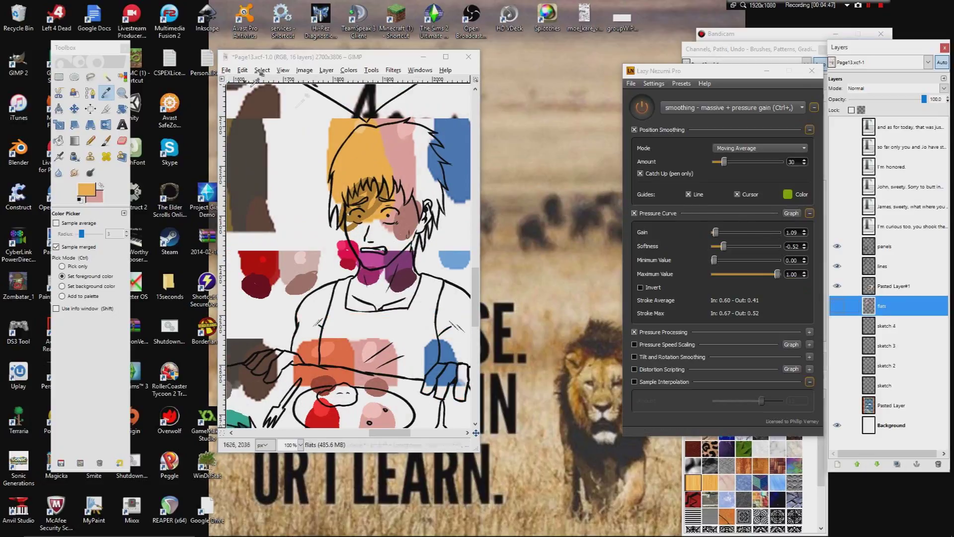
{"action": "left_click", "coordinate": [837, 306]}
{"action": "left_click", "coordinate": [837, 286]}
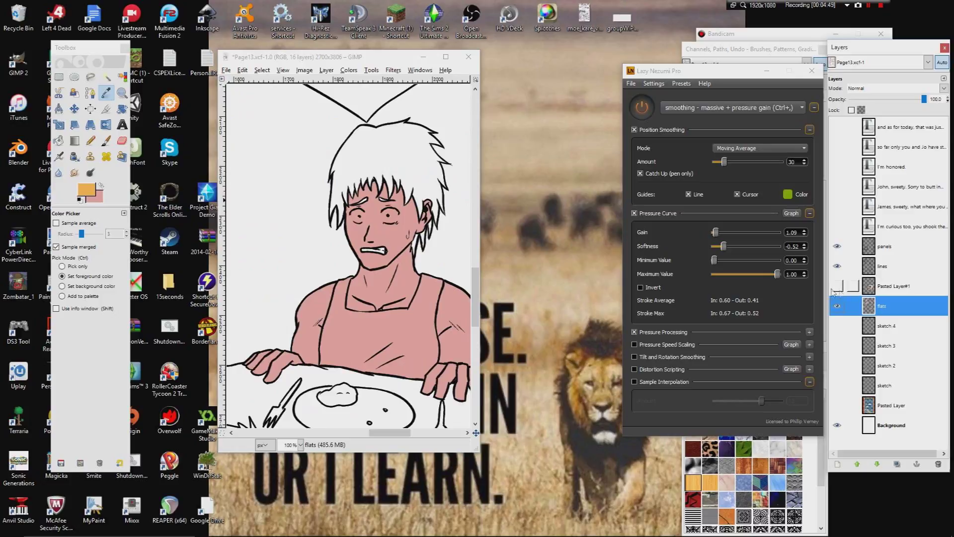
- Select the bearded man's hair and eyebrows in the close-up panel with Fuzzy Select in add mode
{"action": "left_click", "coordinate": [109, 76]}
{"action": "left_click_drag", "start_coordinate": [276, 141], "coordinate": [364, 353]}
{"action": "left_click_drag", "start_coordinate": [253, 107], "coordinate": [447, 417]}
{"action": "scroll", "coordinate": [308, 173], "scroll_direction": "up", "scroll_amount": 10}
{"action": "scroll", "coordinate": [347, 199], "scroll_direction": "left", "scroll_amount": 8}
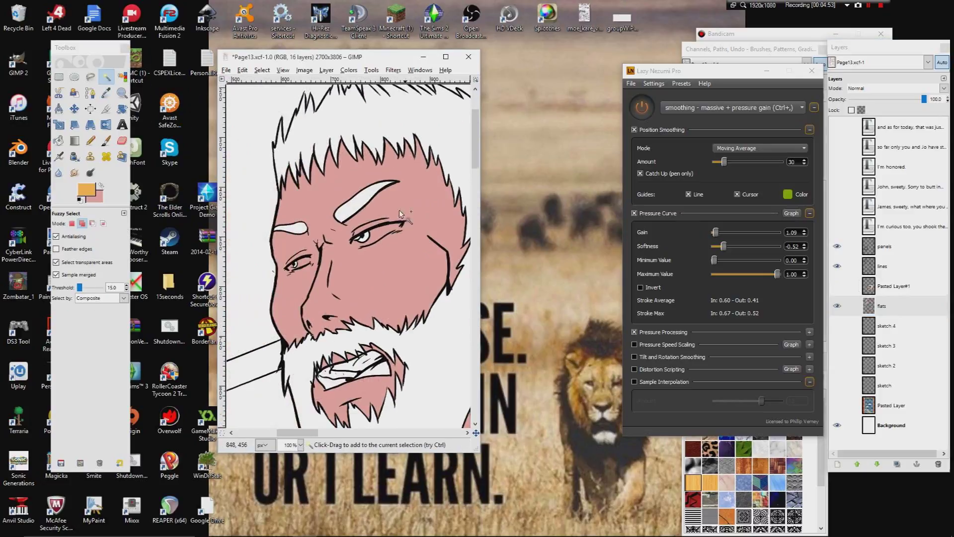
{"action": "left_click", "coordinate": [330, 144]}
{"action": "left_click", "coordinate": [242, 70]}
{"action": "left_click", "coordinate": [247, 83]}
{"action": "left_click", "coordinate": [242, 69]}
{"action": "left_click", "coordinate": [247, 82]}
{"action": "left_click", "coordinate": [298, 124]}
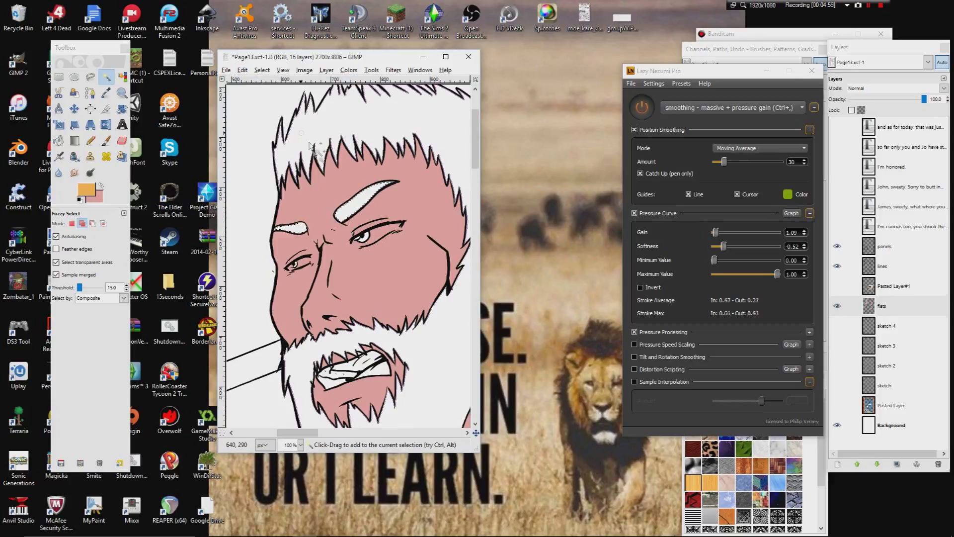
- Examine the selection edges around the bearded man's beard and check his hair in the neighbouring panel
{"action": "scroll", "coordinate": [356, 214], "scroll_direction": "down", "scroll_amount": 6}
{"action": "scroll", "coordinate": [357, 219], "scroll_direction": "right", "scroll_amount": 3}
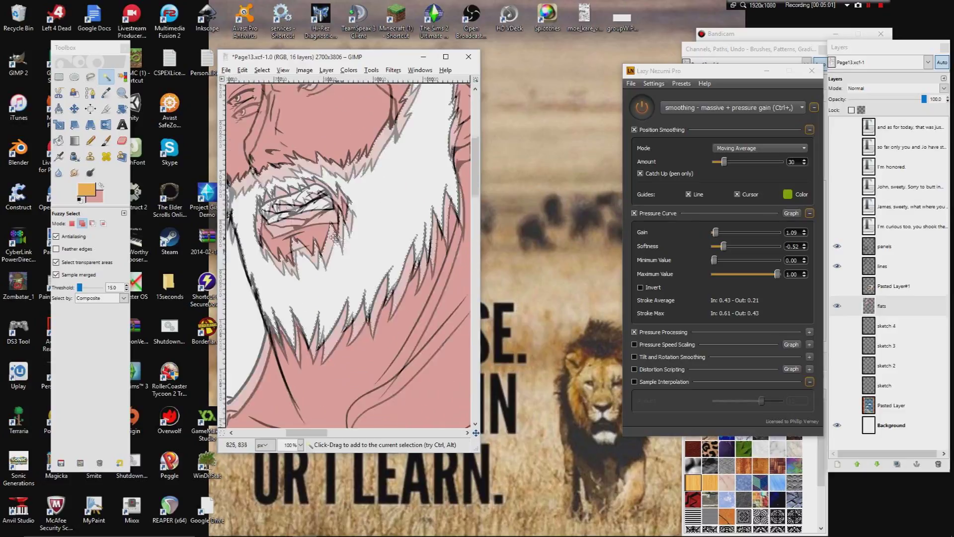
{"action": "left_click_drag", "start_coordinate": [359, 222], "coordinate": [321, 254]}
{"action": "left_click_drag", "start_coordinate": [298, 194], "coordinate": [381, 276]}
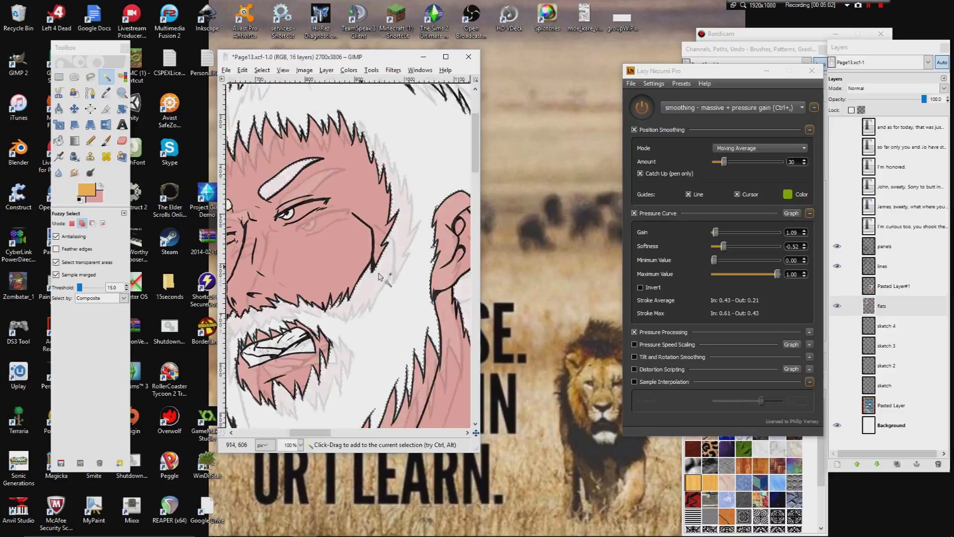
{"action": "left_click_drag", "start_coordinate": [305, 218], "coordinate": [397, 208]}
{"action": "scroll", "coordinate": [377, 210], "scroll_direction": "right", "scroll_amount": 10}
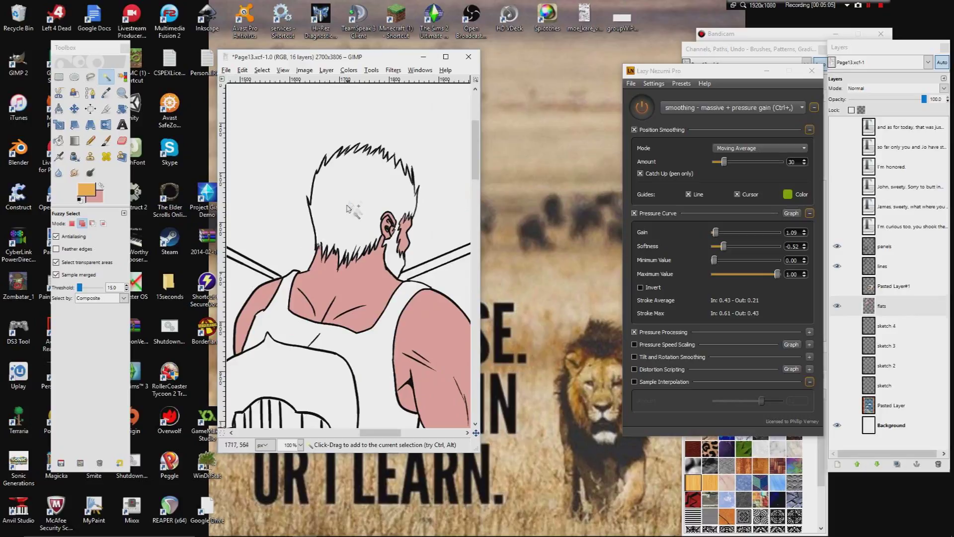
{"action": "scroll", "coordinate": [392, 267], "scroll_direction": "down", "scroll_amount": 15}
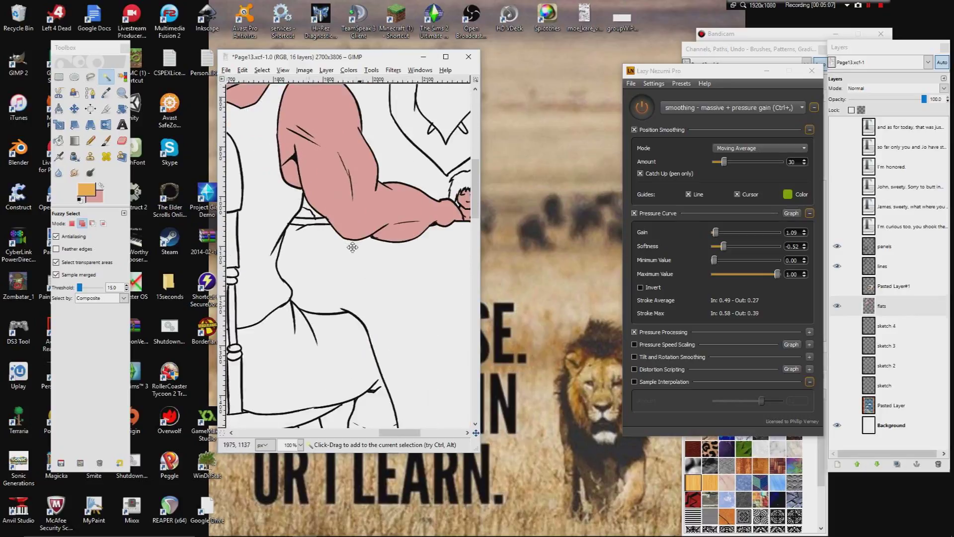
{"action": "scroll", "coordinate": [378, 209], "scroll_direction": "left", "scroll_amount": 2}
{"action": "left_click_drag", "start_coordinate": [313, 200], "coordinate": [390, 164]}
{"action": "scroll", "coordinate": [362, 179], "scroll_direction": "up", "scroll_amount": 20}
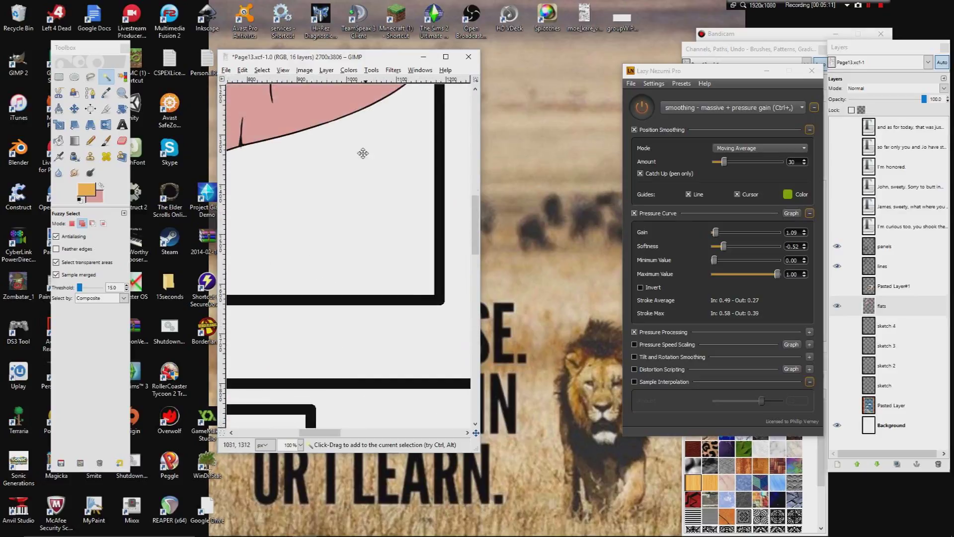
- Grow the hair selection and fill the bearded man's hair and beard with the orange-yellow using Bucket Fill
{"action": "left_click", "coordinate": [262, 70]}
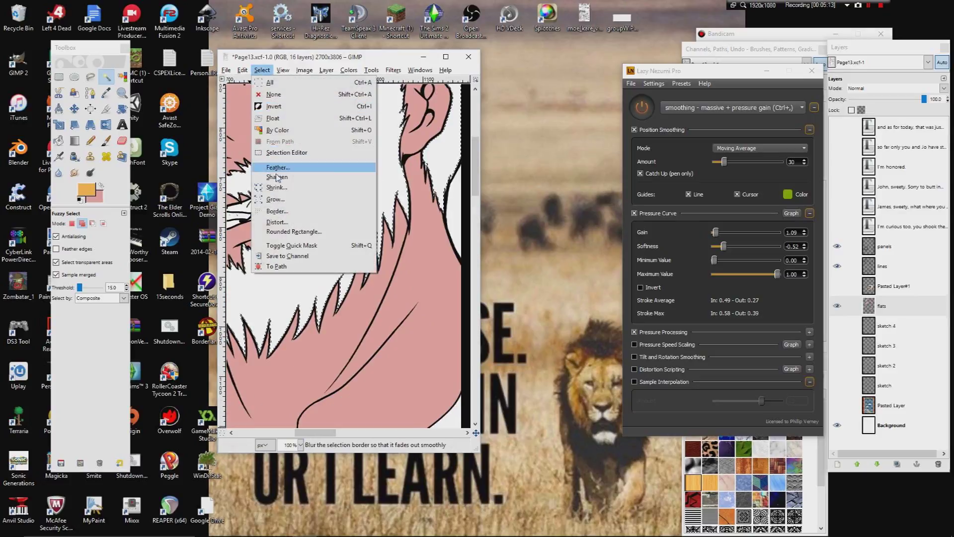
{"action": "left_click", "coordinate": [298, 198]}
{"action": "left_click", "coordinate": [352, 296]}
{"action": "key", "text": "shift+b"}
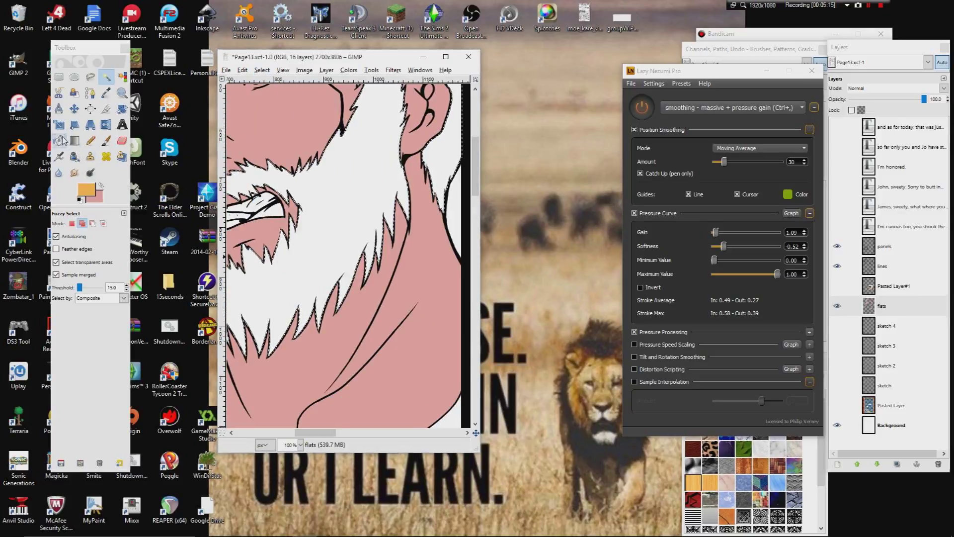
{"action": "left_click", "coordinate": [345, 237]}
{"action": "left_click", "coordinate": [262, 70]}
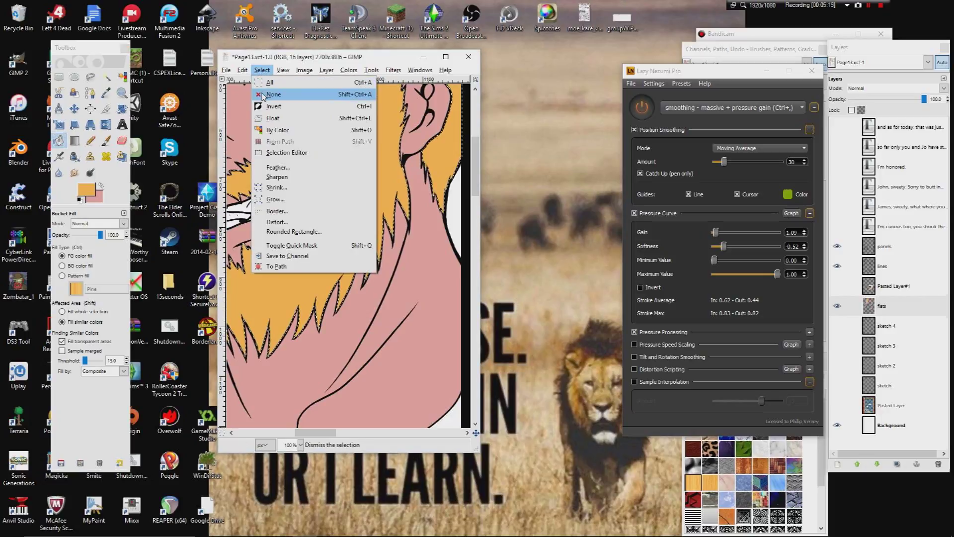
{"action": "left_click", "coordinate": [272, 95]}
{"action": "scroll", "coordinate": [348, 249], "scroll_direction": "up", "scroll_amount": 5}
{"action": "scroll", "coordinate": [347, 248], "scroll_direction": "left", "scroll_amount": 3}
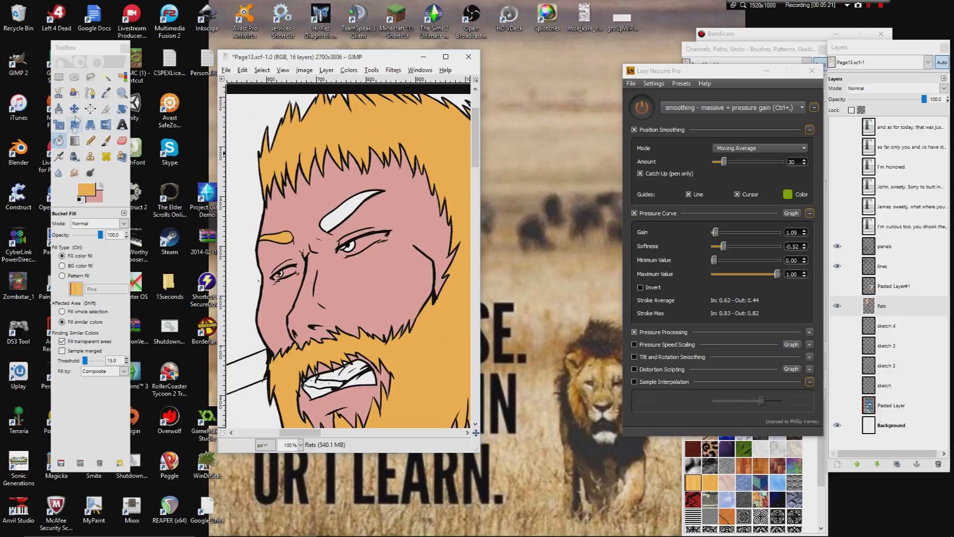
{"action": "left_click", "coordinate": [243, 70]}
{"action": "left_click", "coordinate": [259, 81]}
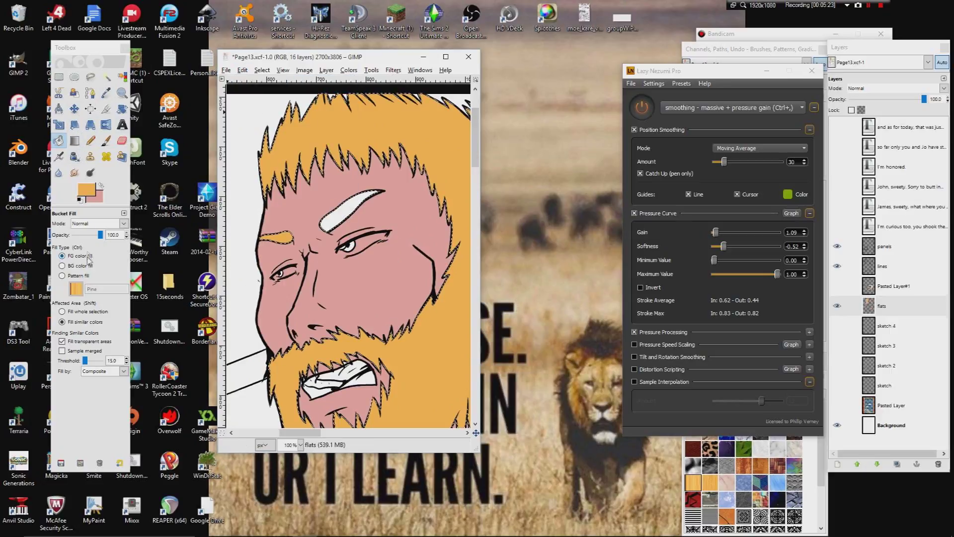
- Switch Bucket Fill to Fill whole selection, fill the selected hair and both eyebrows with orange-yellow, and clear the selection
{"action": "left_click", "coordinate": [63, 311]}
{"action": "left_click", "coordinate": [342, 144]}
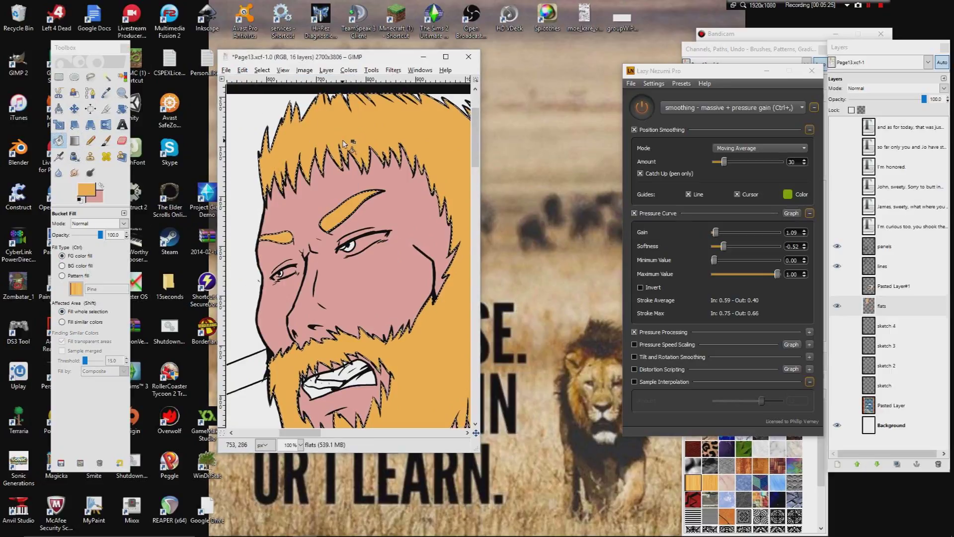
{"action": "left_click", "coordinate": [264, 70]}
{"action": "left_click", "coordinate": [272, 93]}
- Set the Pencil scale to 0.50 and paint missed spots in the bearded man's fringe tips orange-yellow at 200% zoom
{"action": "left_click", "coordinate": [91, 140]}
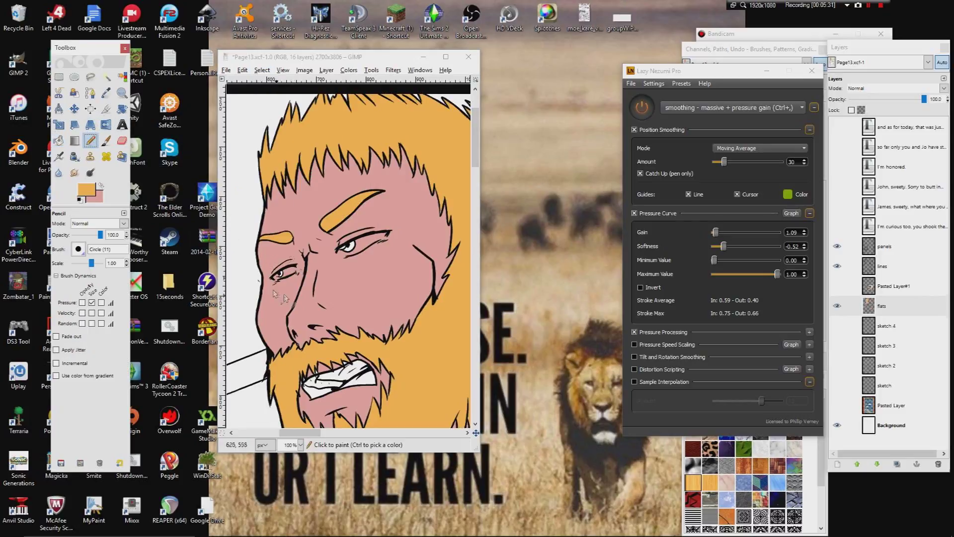
{"action": "left_click", "coordinate": [306, 445]}
{"action": "left_click", "coordinate": [300, 444]}
{"action": "left_click", "coordinate": [290, 387]}
{"action": "mouse_move", "coordinate": [348, 161]}
{"action": "left_mouse_down"}
{"action": "mouse_move", "coordinate": [366, 188]}
{"action": "mouse_move", "coordinate": [318, 307]}
{"action": "mouse_move", "coordinate": [395, 308]}
{"action": "left_mouse_up"}
{"action": "left_click", "coordinate": [336, 155], "text": "ctrl"}
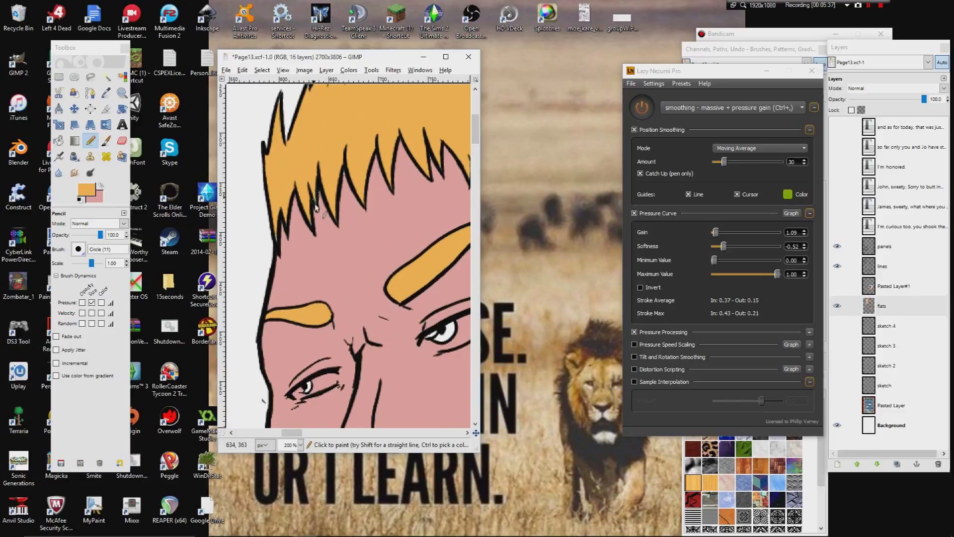
{"action": "left_click", "coordinate": [88, 262]}
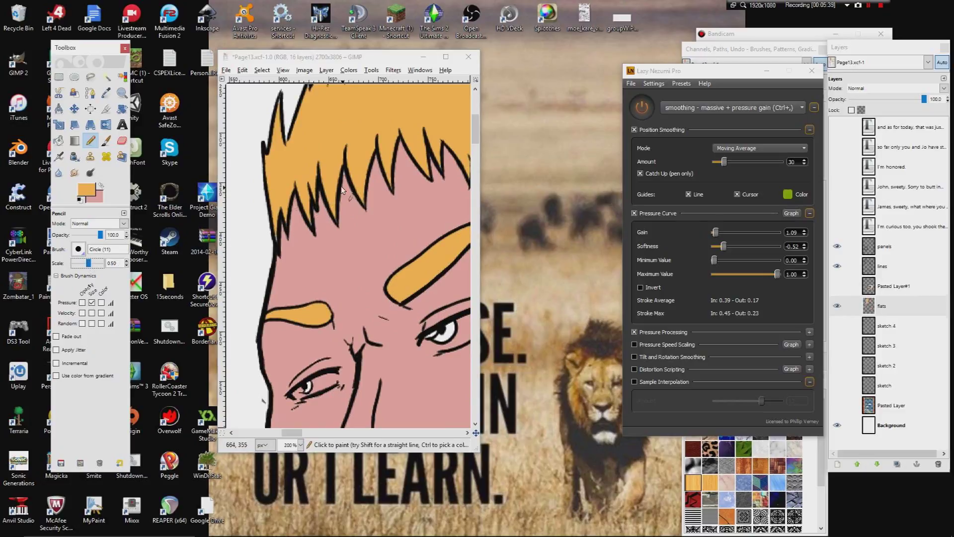
{"action": "left_click", "coordinate": [314, 217]}
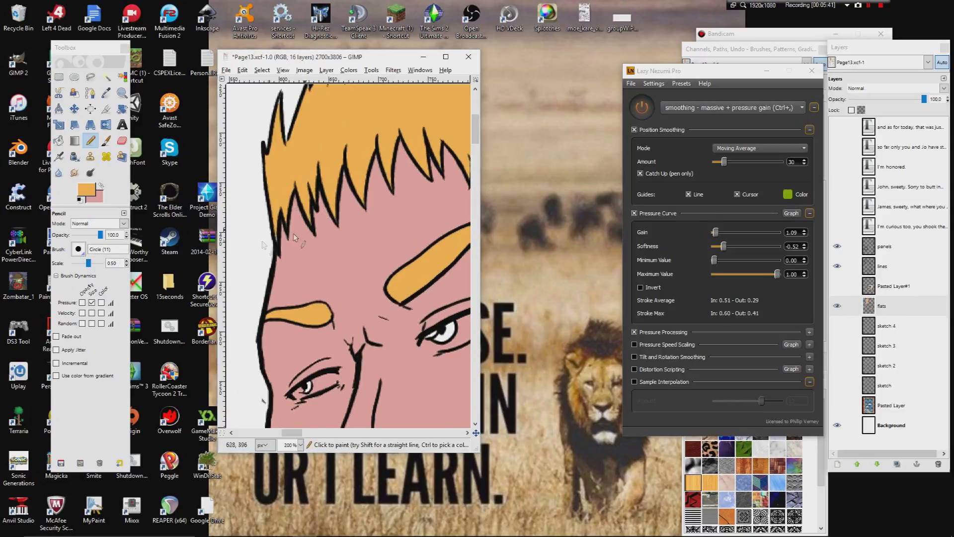
- Touch up the remaining orange-yellow gaps along the bearded man's upper hairline and the thin end of his large eyebrow
{"action": "scroll", "coordinate": [278, 234], "scroll_direction": "up", "scroll_amount": 4}
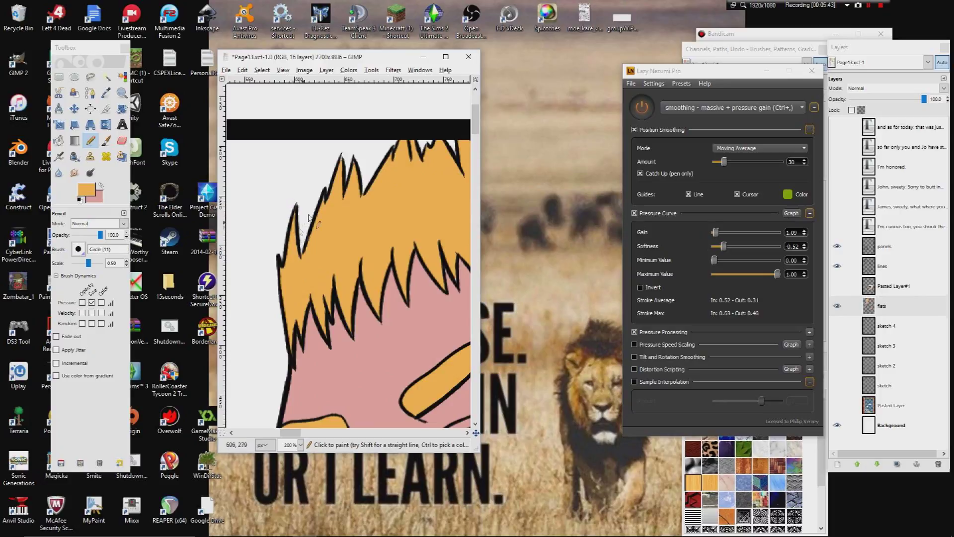
{"action": "mouse_move", "coordinate": [349, 185]}
{"action": "left_mouse_down"}
{"action": "mouse_move", "coordinate": [353, 164]}
{"action": "mouse_move", "coordinate": [387, 226]}
{"action": "mouse_move", "coordinate": [383, 255]}
{"action": "mouse_move", "coordinate": [358, 281]}
{"action": "mouse_move", "coordinate": [356, 232]}
{"action": "left_mouse_up"}
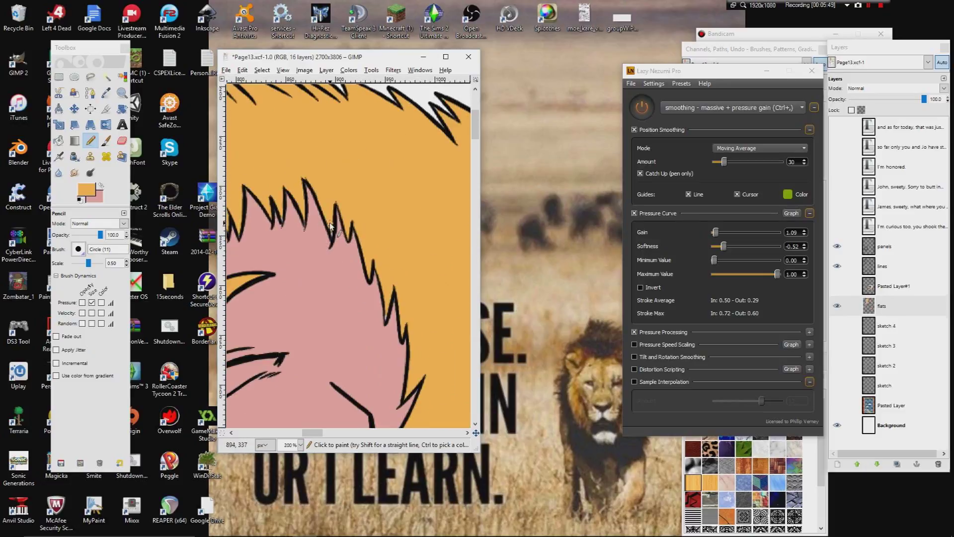
{"action": "left_click_drag", "start_coordinate": [323, 275], "coordinate": [423, 205]}
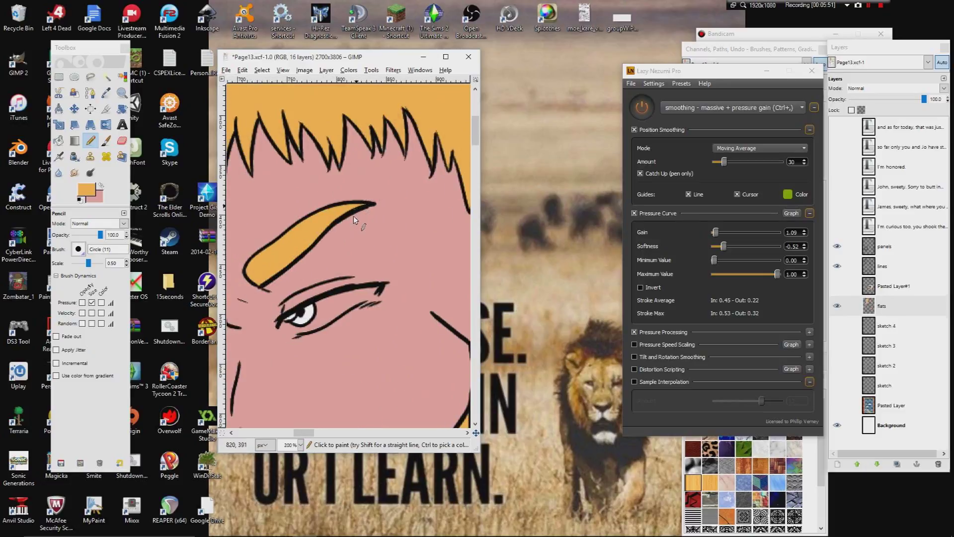
{"action": "left_click_drag", "start_coordinate": [353, 215], "coordinate": [341, 219]}
- Pick the skin pink from the face and touch up the forehead between the bearded man's hair tips
{"action": "left_click", "coordinate": [412, 227], "text": "ctrl"}
{"action": "left_click_drag", "start_coordinate": [327, 227], "coordinate": [428, 220]}
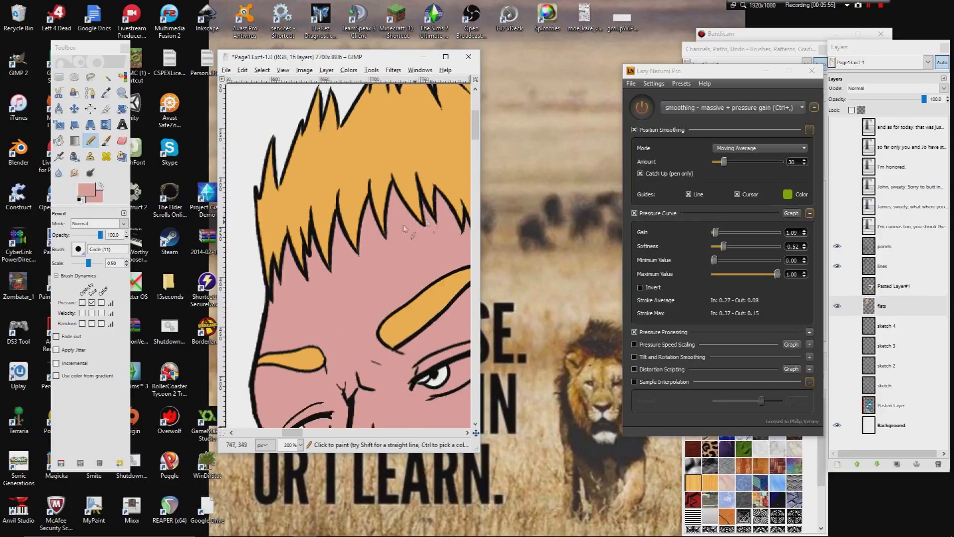
{"action": "left_click_drag", "start_coordinate": [367, 203], "coordinate": [376, 235]}
{"action": "left_click_drag", "start_coordinate": [419, 202], "coordinate": [430, 224]}
{"action": "mouse_move", "coordinate": [440, 259]}
{"action": "left_mouse_down"}
{"action": "mouse_move", "coordinate": [452, 269]}
{"action": "mouse_move", "coordinate": [229, 282]}
{"action": "left_mouse_up"}
{"action": "left_click_drag", "start_coordinate": [341, 309], "coordinate": [328, 199]}
- Pick the hair orange-yellow and touch up the bearded man's sideburn edge and the beard tips below his cheek
{"action": "left_click", "coordinate": [330, 191], "text": "ctrl"}
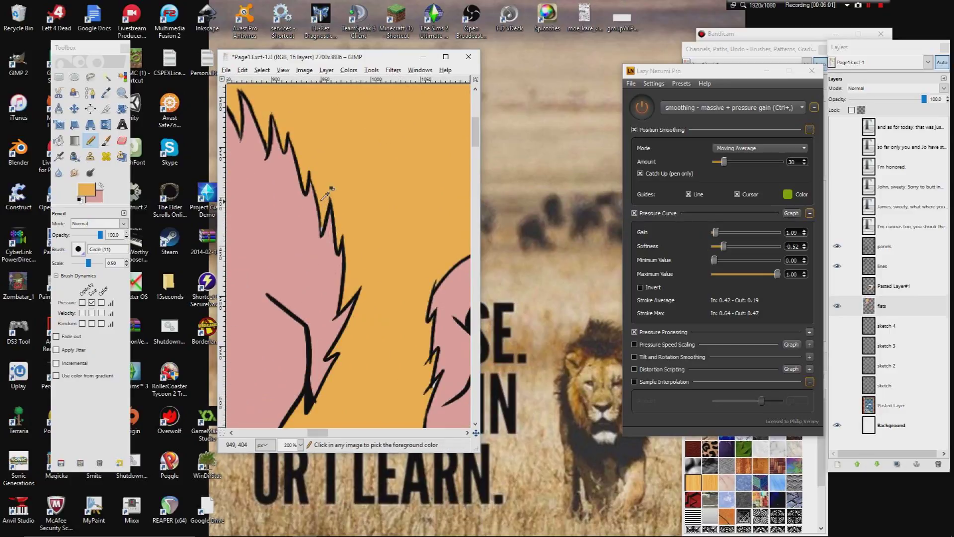
{"action": "left_click_drag", "start_coordinate": [295, 374], "coordinate": [362, 172]}
{"action": "left_click_drag", "start_coordinate": [303, 272], "coordinate": [309, 255]}
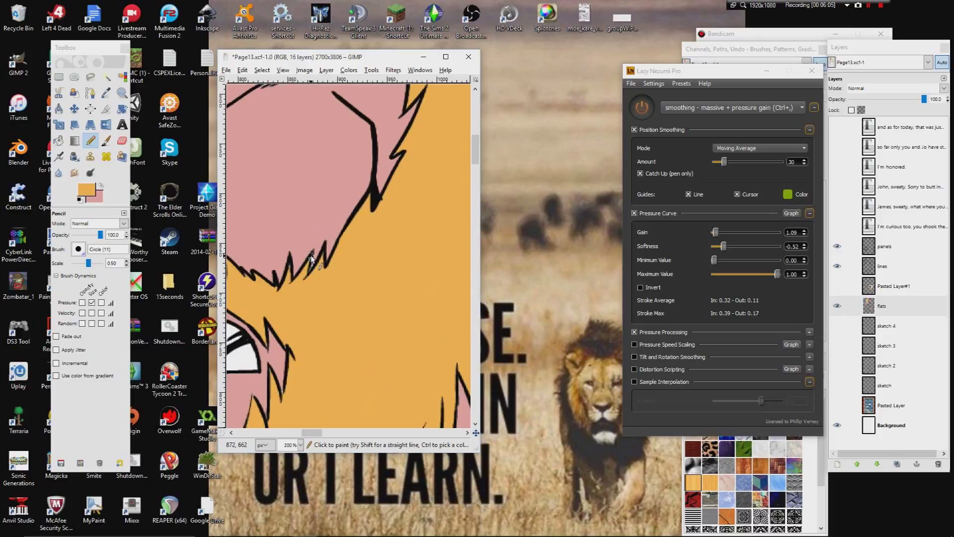
- Pick the skin pink and touch up the skin along the bearded man's cheek and around his mouth
{"action": "left_click", "coordinate": [315, 228], "text": "ctrl"}
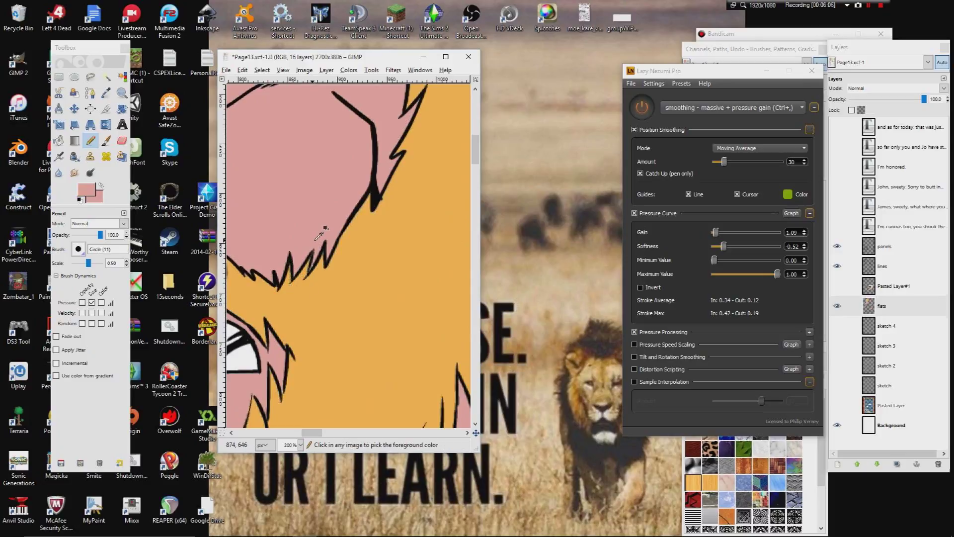
{"action": "scroll", "coordinate": [324, 249], "scroll_direction": "left", "scroll_amount": 4}
{"action": "scroll", "coordinate": [324, 248], "scroll_direction": "down", "scroll_amount": 2}
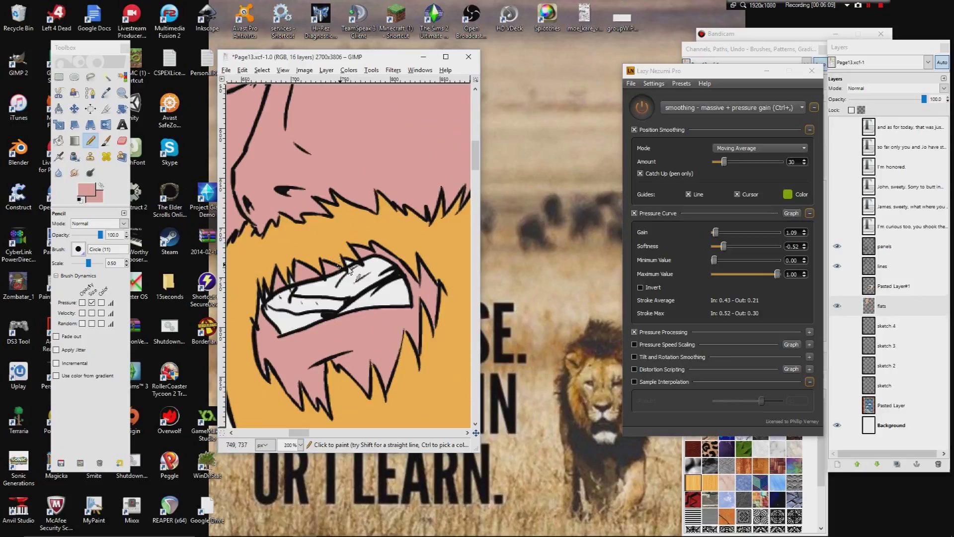
{"action": "mouse_move", "coordinate": [350, 264]}
{"action": "left_mouse_down"}
{"action": "mouse_move", "coordinate": [279, 298]}
{"action": "mouse_move", "coordinate": [290, 279]}
{"action": "mouse_move", "coordinate": [298, 287]}
{"action": "mouse_move", "coordinate": [269, 301]}
{"action": "left_mouse_up"}
{"action": "left_click_drag", "start_coordinate": [280, 339], "coordinate": [344, 265]}
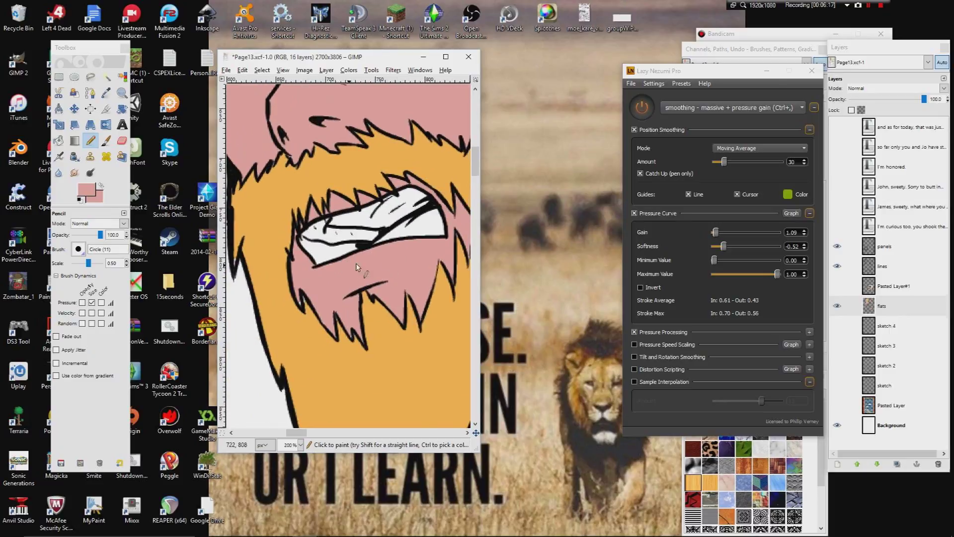
{"action": "left_click_drag", "start_coordinate": [400, 248], "coordinate": [294, 242]}
{"action": "left_click", "coordinate": [346, 228], "text": "ctrl"}
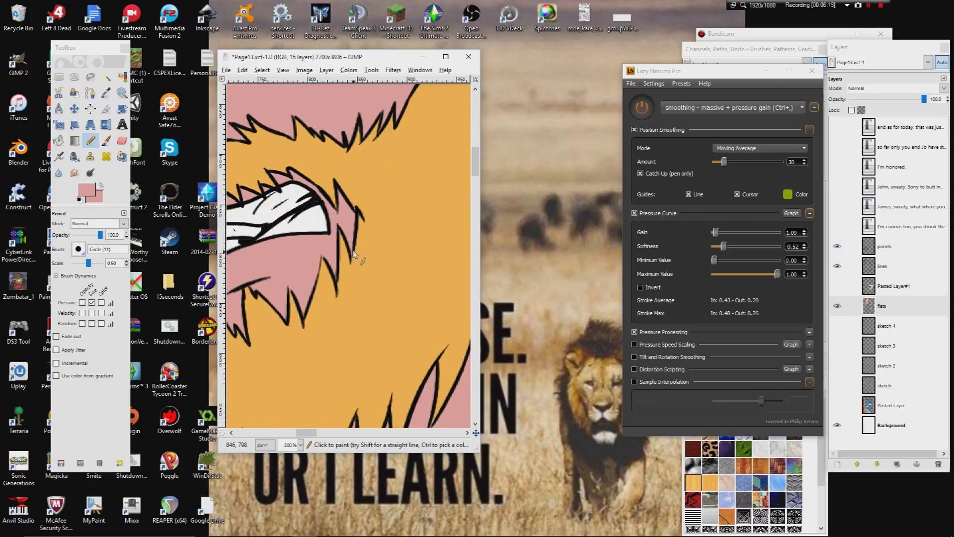
- Pick the orange-yellow again and touch up the hair edge beside the bearded man's ear
{"action": "left_click_drag", "start_coordinate": [373, 209], "coordinate": [278, 329]}
{"action": "left_click_drag", "start_coordinate": [412, 204], "coordinate": [274, 283]}
{"action": "left_click", "coordinate": [305, 266], "text": "ctrl"}
{"action": "left_click_drag", "start_coordinate": [332, 243], "coordinate": [323, 260]}
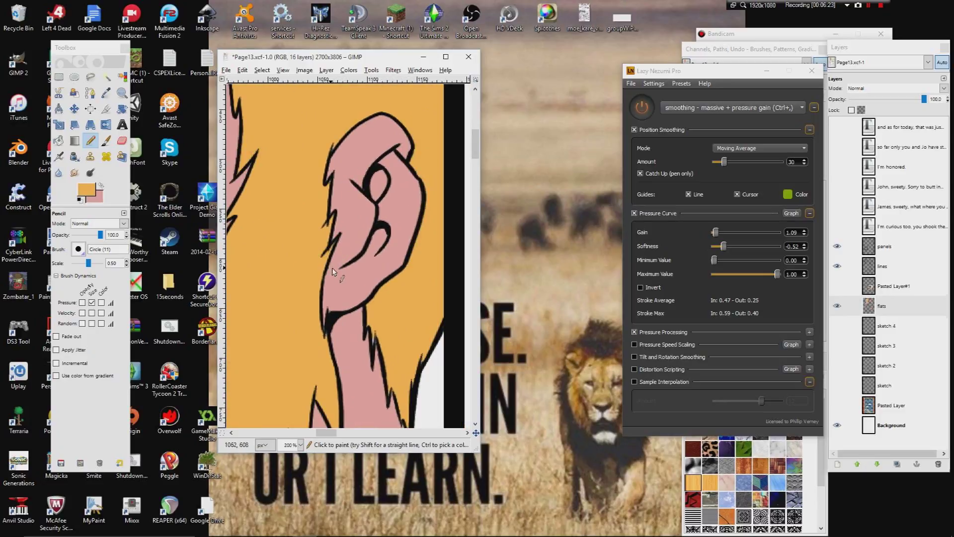
- Paint the missed gaps in the beard tips along the bearded man's neck orange-yellow
{"action": "scroll", "coordinate": [338, 266], "scroll_direction": "down", "scroll_amount": 3}
{"action": "scroll", "coordinate": [356, 256], "scroll_direction": "right", "scroll_amount": 1}
{"action": "mouse_move", "coordinate": [380, 296]}
{"action": "left_mouse_down"}
{"action": "mouse_move", "coordinate": [373, 229]}
{"action": "mouse_move", "coordinate": [395, 196]}
{"action": "mouse_move", "coordinate": [398, 205]}
{"action": "left_mouse_up"}
{"action": "left_click_drag", "start_coordinate": [314, 277], "coordinate": [394, 182]}
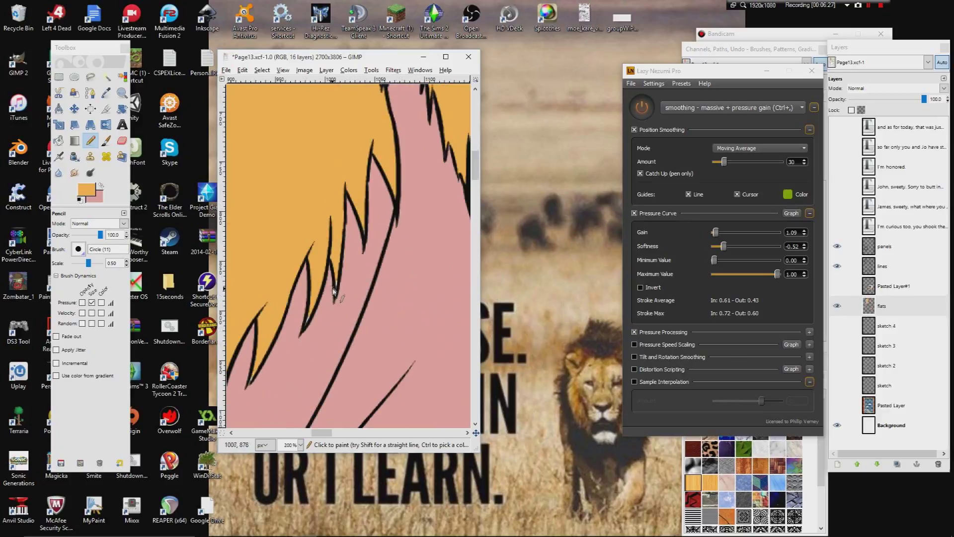
{"action": "left_click_drag", "start_coordinate": [314, 309], "coordinate": [302, 324]}
{"action": "left_click_drag", "start_coordinate": [255, 390], "coordinate": [334, 258]}
{"action": "scroll", "coordinate": [292, 303], "scroll_direction": "down", "scroll_amount": 1}
{"action": "scroll", "coordinate": [324, 271], "scroll_direction": "left", "scroll_amount": 2}
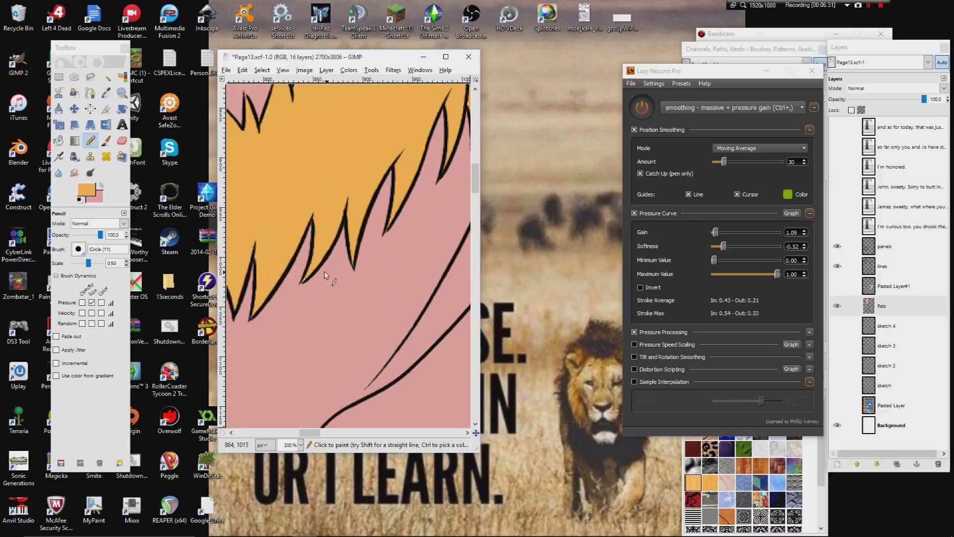
{"action": "scroll", "coordinate": [308, 280], "scroll_direction": "down", "scroll_amount": 2}
{"action": "scroll", "coordinate": [321, 272], "scroll_direction": "left", "scroll_amount": 4}
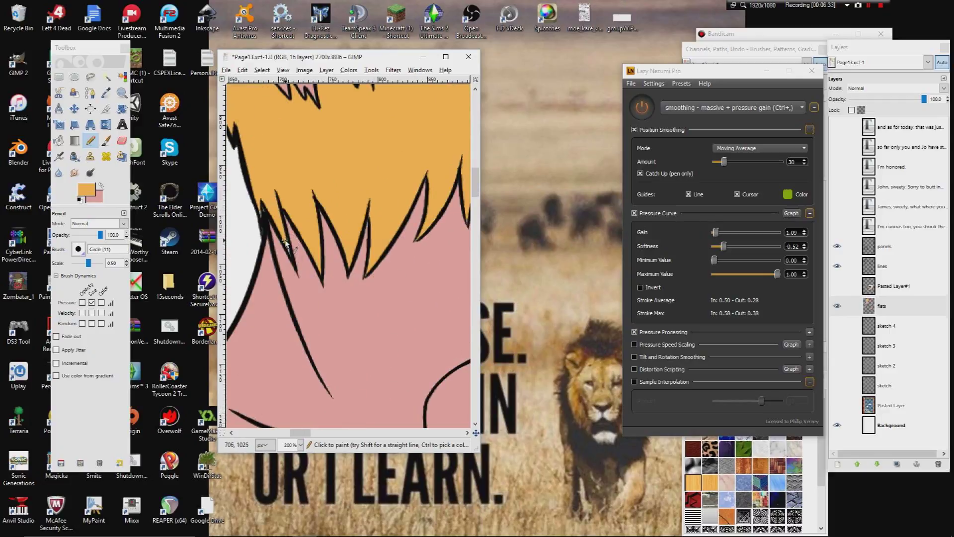
{"action": "left_click_drag", "start_coordinate": [294, 260], "coordinate": [300, 271]}
- Pick the skin pink and touch up the edges of the skin patch below the bearded man's mouth
{"action": "left_click", "coordinate": [294, 255], "text": "ctrl"}
{"action": "left_click", "coordinate": [267, 185], "text": "ctrl"}
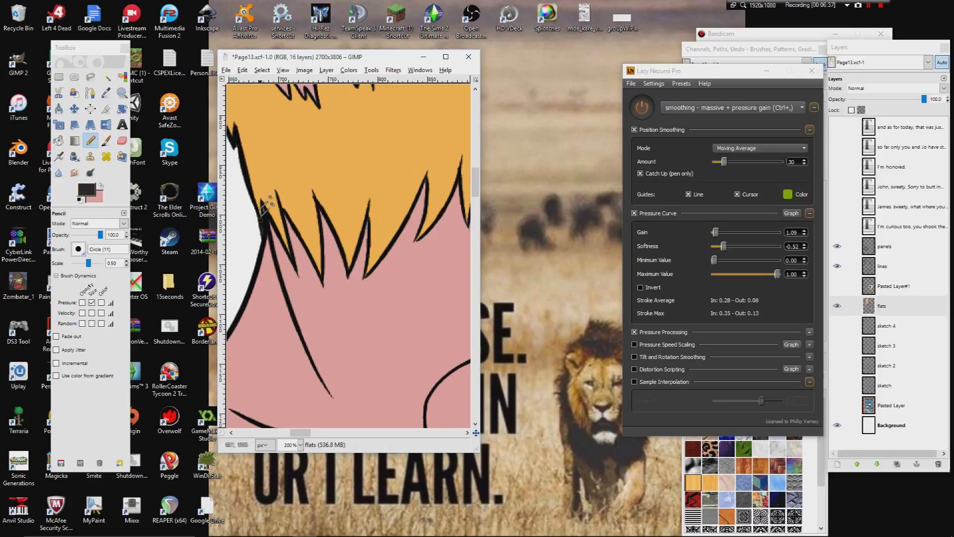
{"action": "left_click_drag", "start_coordinate": [282, 126], "coordinate": [332, 311]}
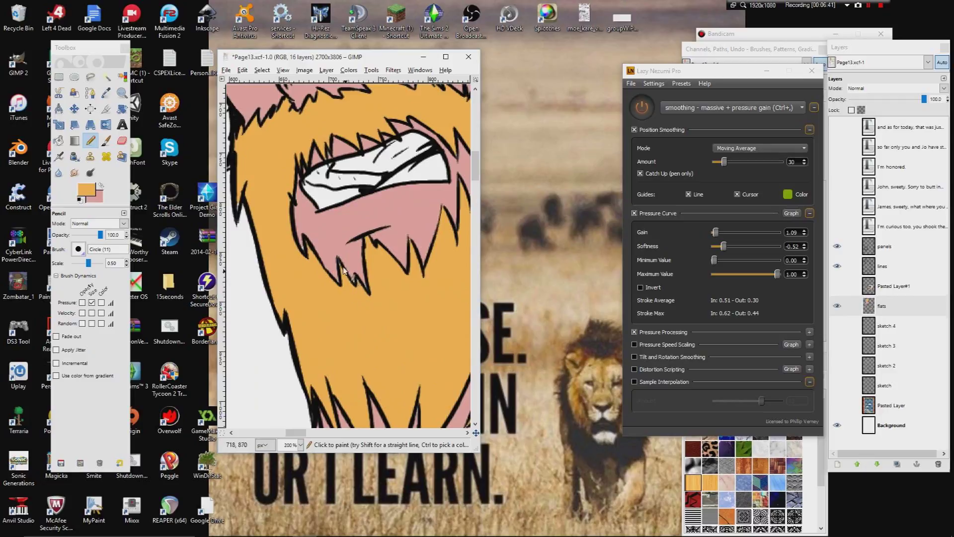
{"action": "left_click", "coordinate": [356, 288], "text": "ctrl"}
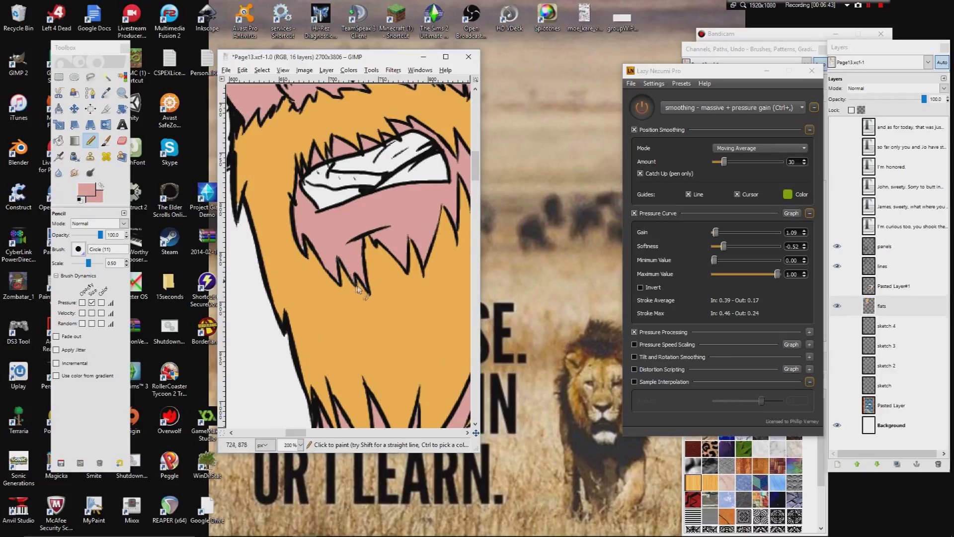
{"action": "left_click_drag", "start_coordinate": [318, 262], "coordinate": [302, 250]}
{"action": "left_click_drag", "start_coordinate": [311, 211], "coordinate": [300, 236]}
{"action": "scroll", "coordinate": [428, 225], "scroll_direction": "up", "scroll_amount": 5}
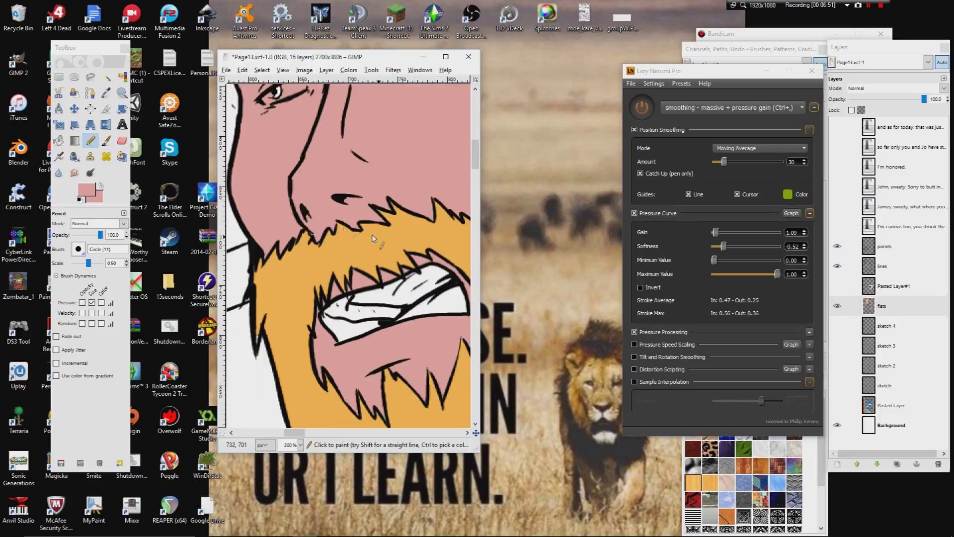
- Touch up the nape hairline of the man seen from behind, alternating between picked skin pink and orange-yellow
{"action": "scroll", "coordinate": [380, 243], "scroll_direction": "up", "scroll_amount": 4}
{"action": "scroll", "coordinate": [389, 233], "scroll_direction": "up", "scroll_amount": 12}
{"action": "scroll", "coordinate": [368, 228], "scroll_direction": "right", "scroll_amount": 10}
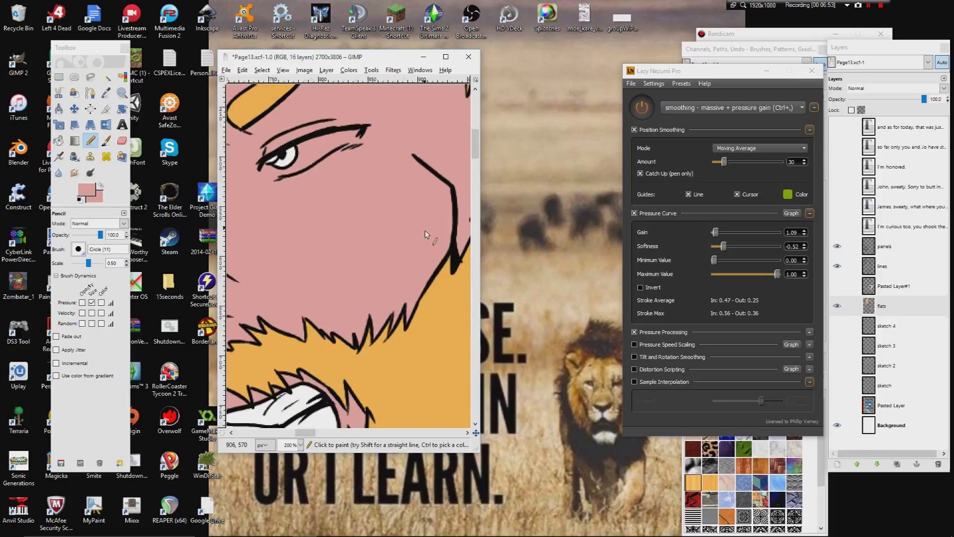
{"action": "scroll", "coordinate": [347, 223], "scroll_direction": "right", "scroll_amount": 15}
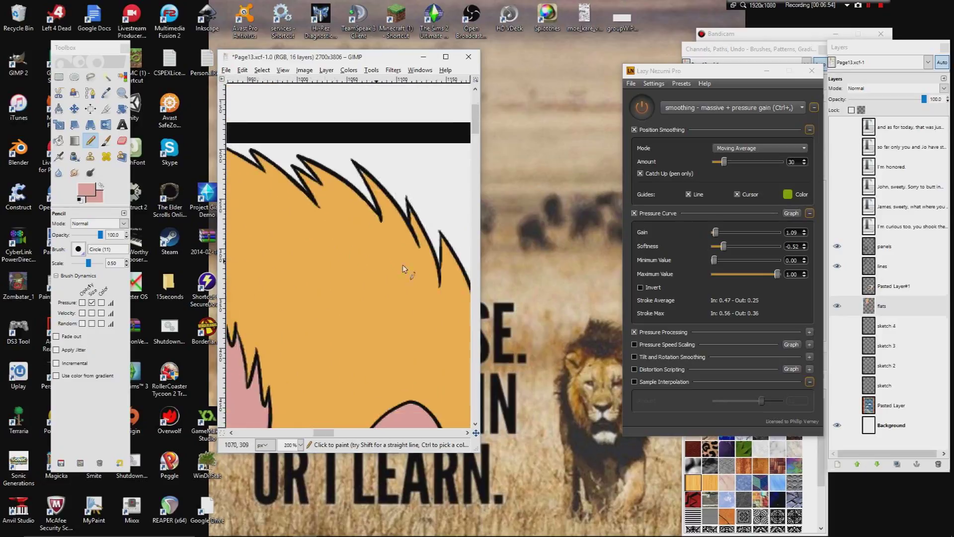
{"action": "scroll", "coordinate": [358, 238], "scroll_direction": "down", "scroll_amount": 5}
{"action": "scroll", "coordinate": [354, 240], "scroll_direction": "down", "scroll_amount": 3}
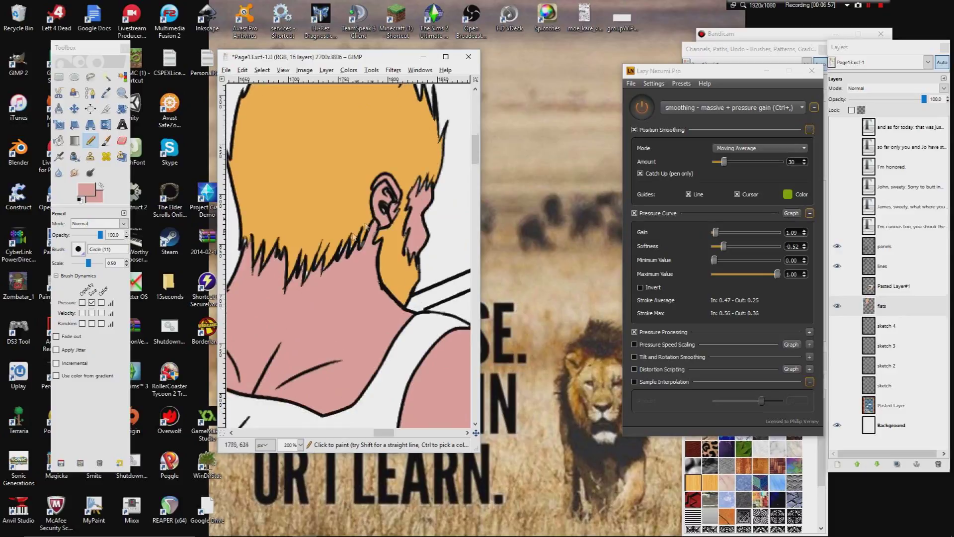
{"action": "left_click", "coordinate": [344, 255], "text": "ctrl"}
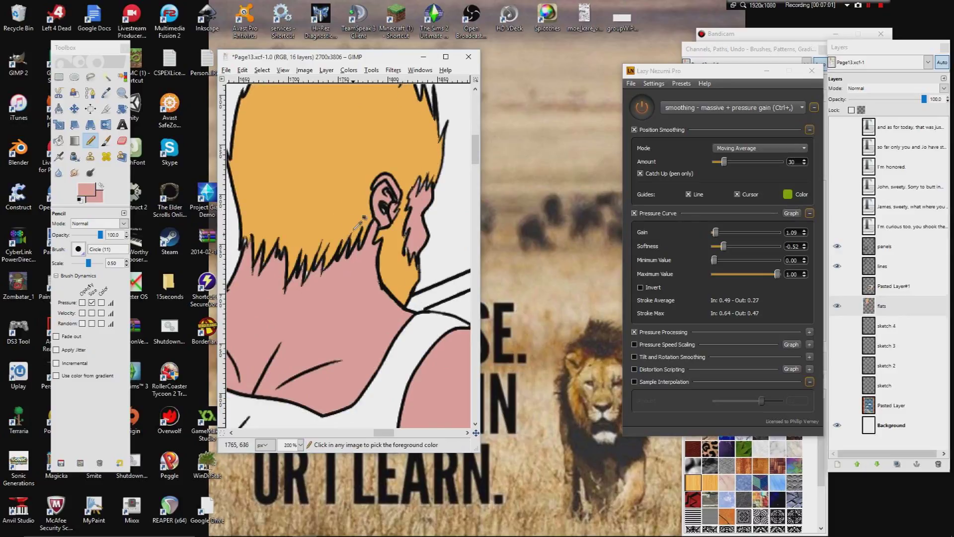
{"action": "left_click", "coordinate": [310, 237], "text": "ctrl"}
{"action": "left_click", "coordinate": [307, 240], "text": "ctrl"}
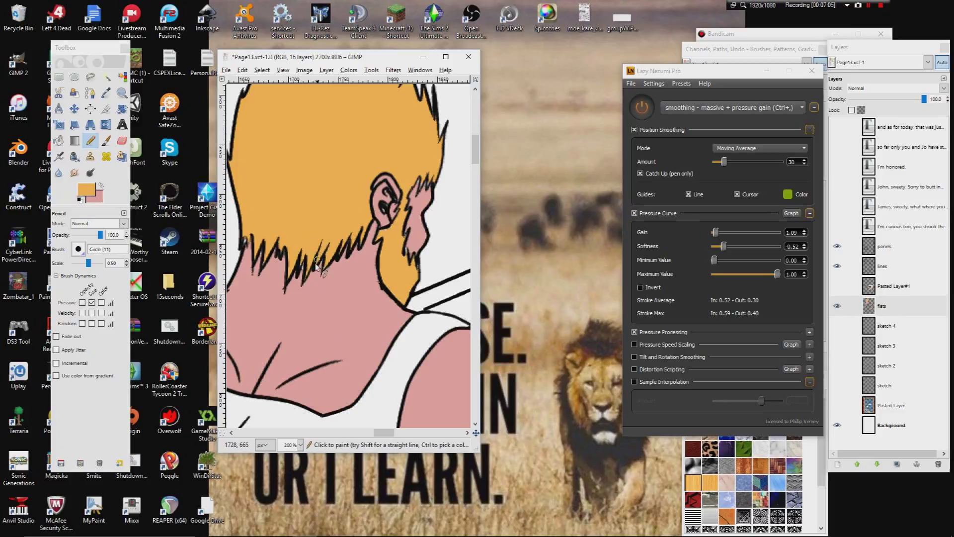
{"action": "left_click", "coordinate": [311, 275], "text": "ctrl"}
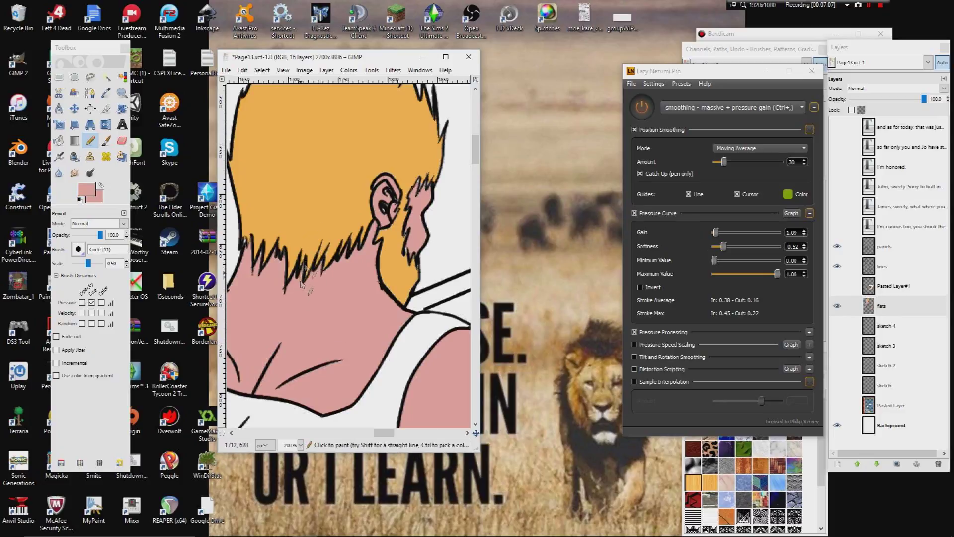
{"action": "left_click", "coordinate": [313, 230], "text": "ctrl"}
{"action": "left_click", "coordinate": [300, 289], "text": "ctrl"}
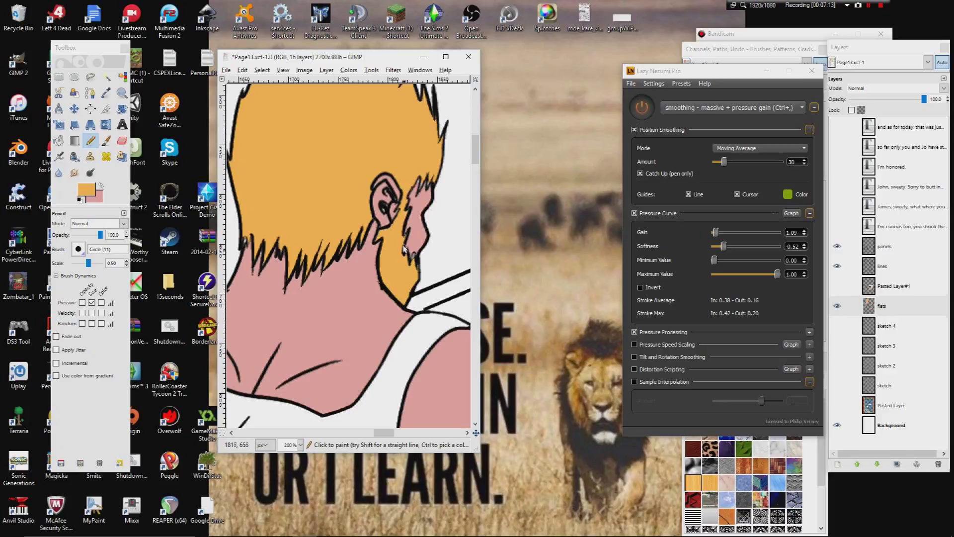
- Touch up the ear of the man seen from behind with skin pink and clean the hair edge at his temple
{"action": "left_click", "coordinate": [395, 202], "text": "ctrl"}
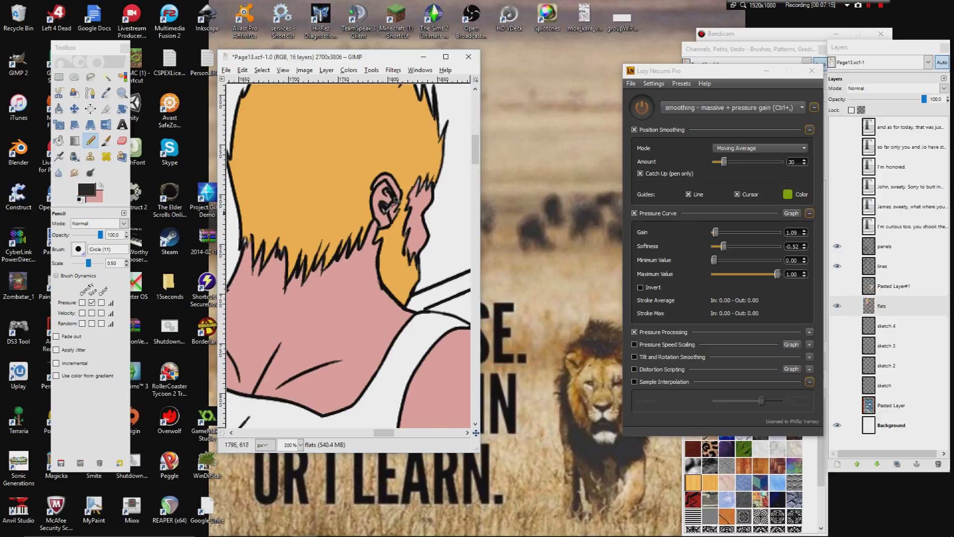
{"action": "left_click_drag", "start_coordinate": [384, 196], "coordinate": [391, 224]}
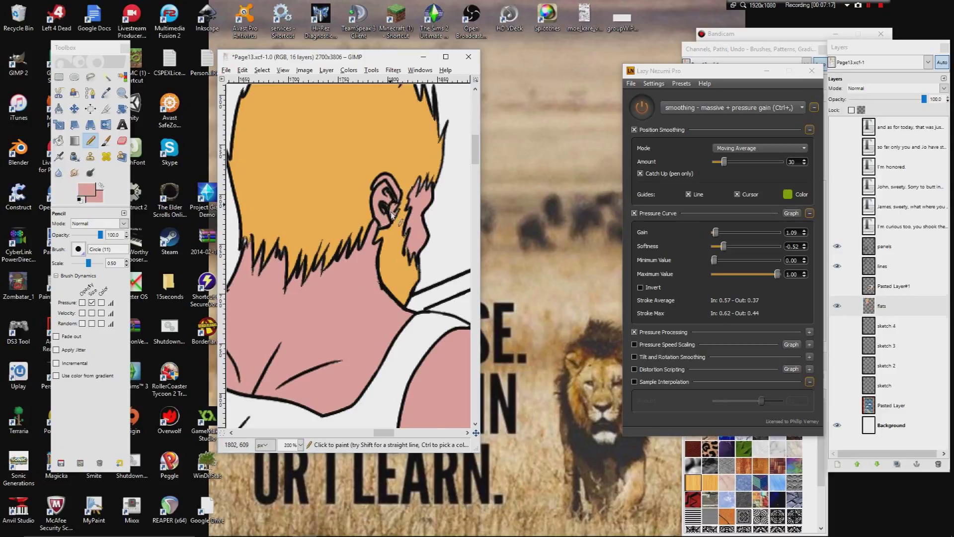
{"action": "left_click_drag", "start_coordinate": [392, 205], "coordinate": [380, 186]}
{"action": "left_click", "coordinate": [425, 171], "text": "ctrl"}
{"action": "left_click", "coordinate": [429, 185], "text": "ctrl"}
- Clean up the outer end of his nape hairline with picked orange-yellow and skin pink
{"action": "left_click", "coordinate": [247, 242], "text": "ctrl"}
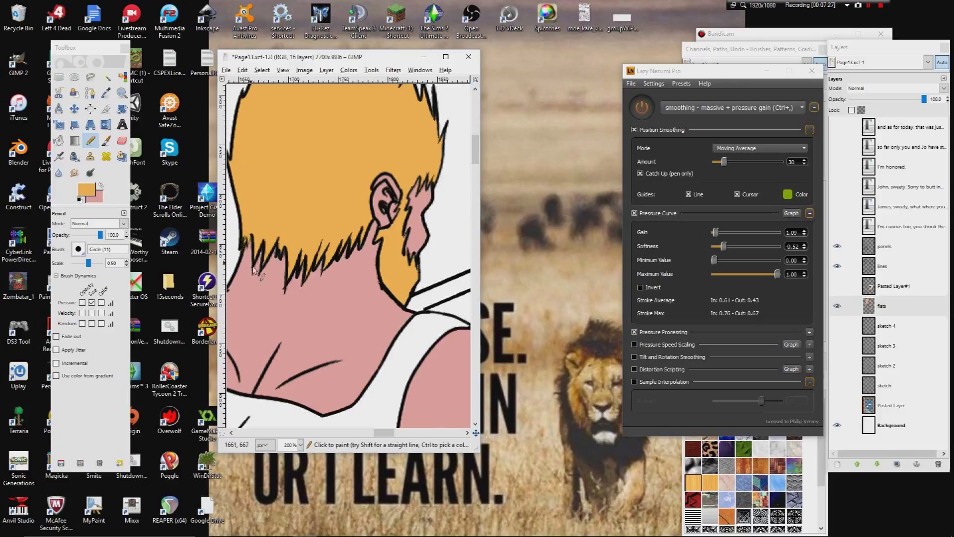
{"action": "left_click", "coordinate": [268, 238], "text": "ctrl"}
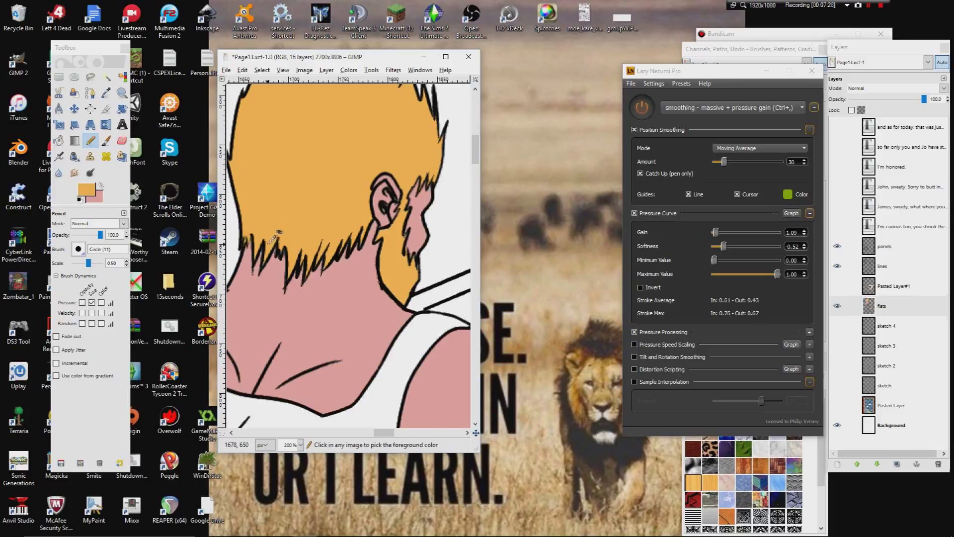
{"action": "left_click", "coordinate": [260, 273], "text": "ctrl"}
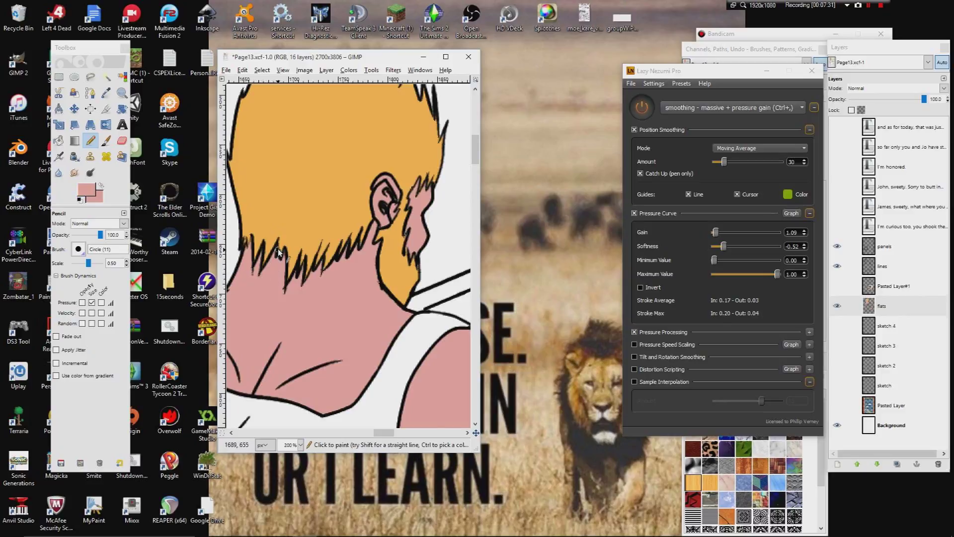
{"action": "left_click_drag", "start_coordinate": [331, 229], "coordinate": [342, 308]}
- Pick the orange-yellow and fill the missed hair tips on the crown of the man seen from behind
{"action": "left_click", "coordinate": [291, 157], "text": "ctrl"}
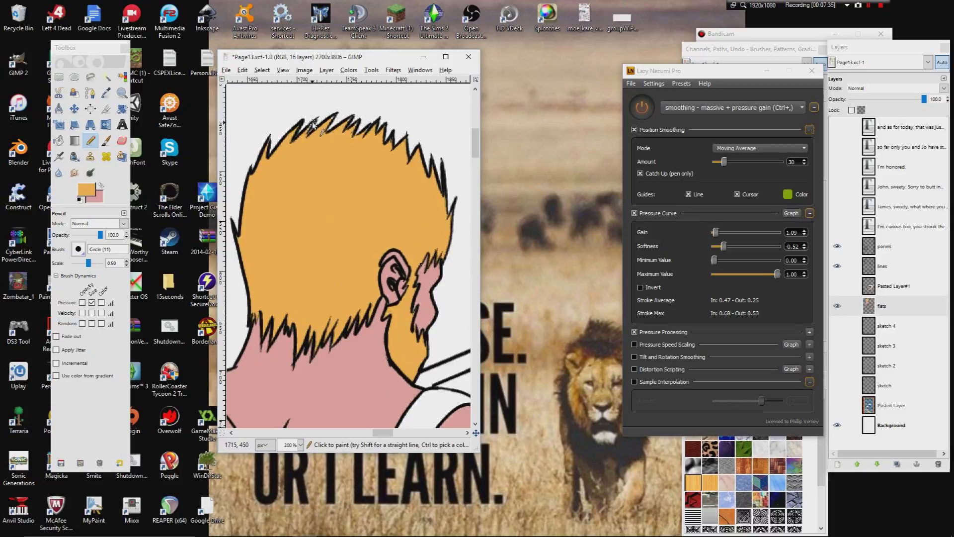
{"action": "left_click_drag", "start_coordinate": [339, 170], "coordinate": [332, 162]}
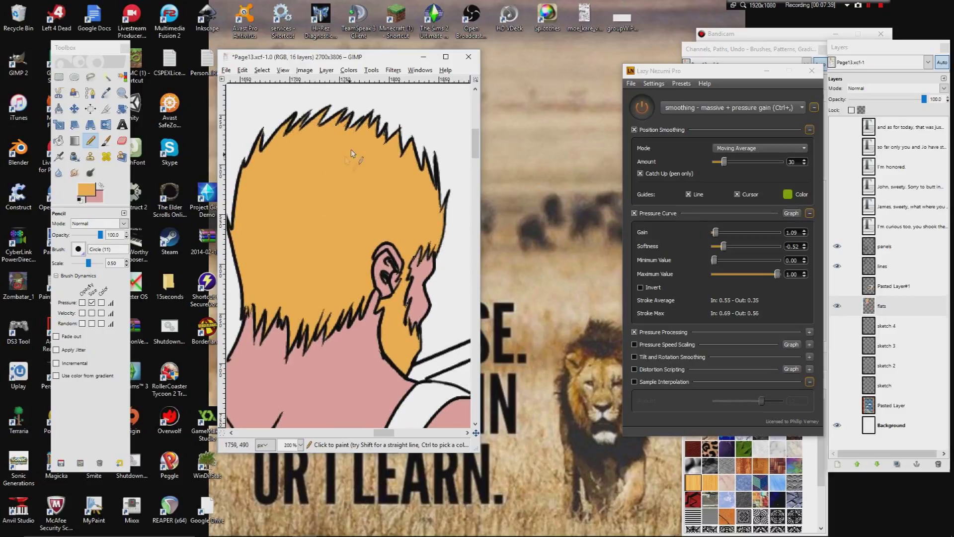
{"action": "scroll", "coordinate": [399, 168], "scroll_direction": "down", "scroll_amount": 5}
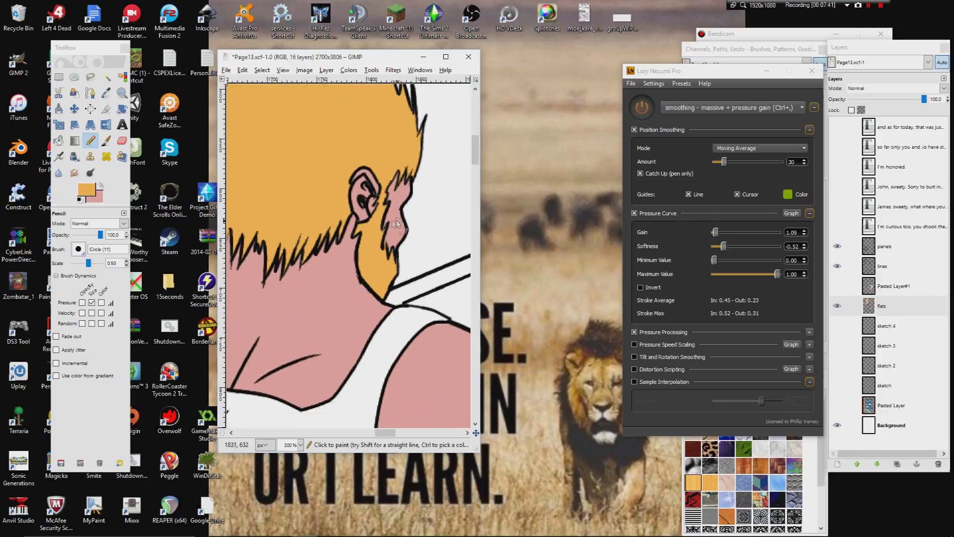
- At 50% zoom, show the Pasted Layer#1 palette, pick its dark red, and hide the layer again
{"action": "left_click_drag", "start_coordinate": [378, 284], "coordinate": [268, 172]}
{"action": "left_click_drag", "start_coordinate": [390, 397], "coordinate": [338, 258]}
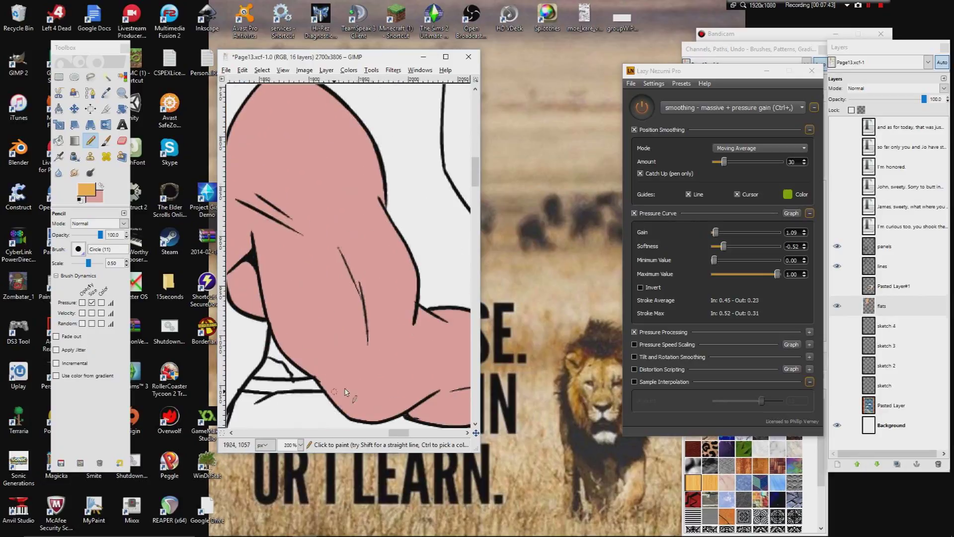
{"action": "left_click_drag", "start_coordinate": [442, 393], "coordinate": [273, 274]}
{"action": "left_click", "coordinate": [300, 445]}
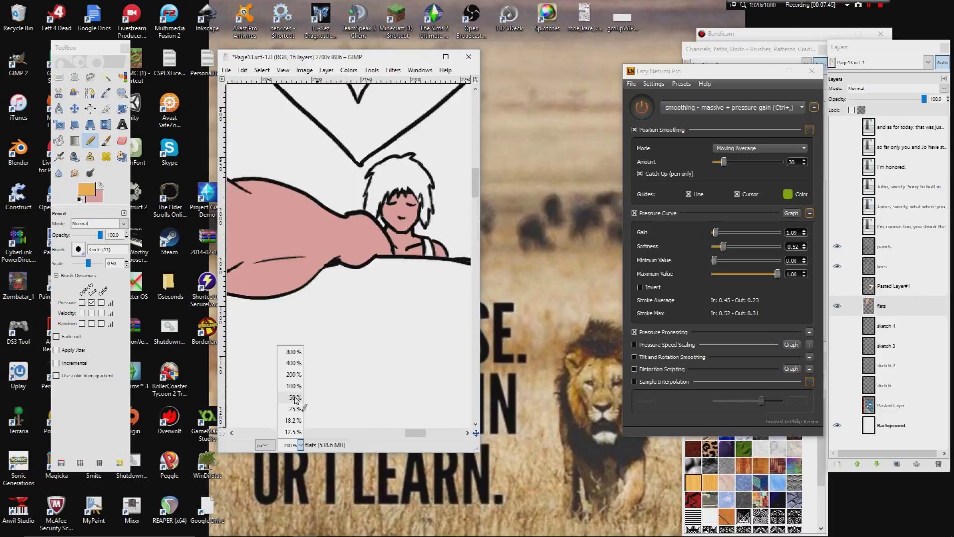
{"action": "left_click", "coordinate": [293, 400]}
{"action": "left_click", "coordinate": [838, 285]}
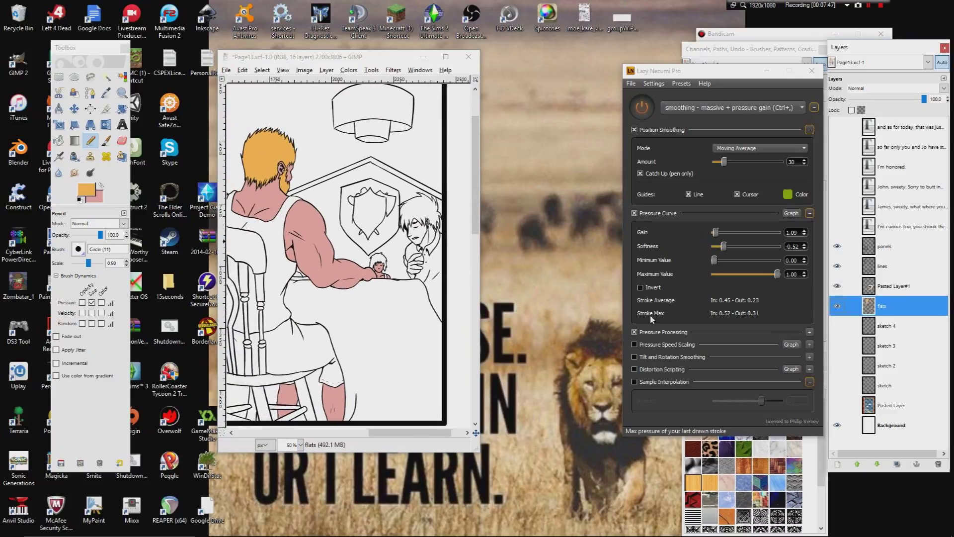
{"action": "left_click_drag", "start_coordinate": [382, 398], "coordinate": [396, 184]}
{"action": "left_click_drag", "start_coordinate": [368, 319], "coordinate": [499, 232]}
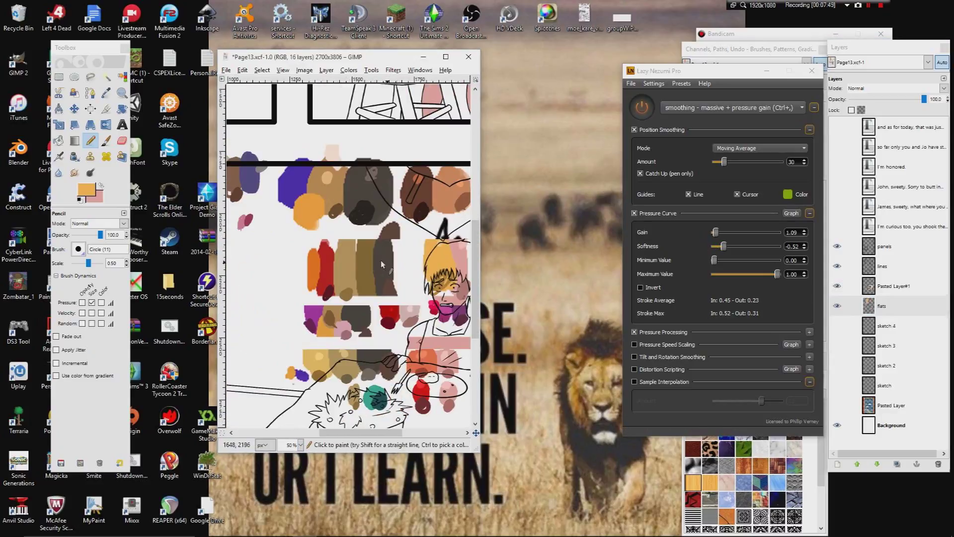
{"action": "left_click", "coordinate": [331, 260], "text": "ctrl"}
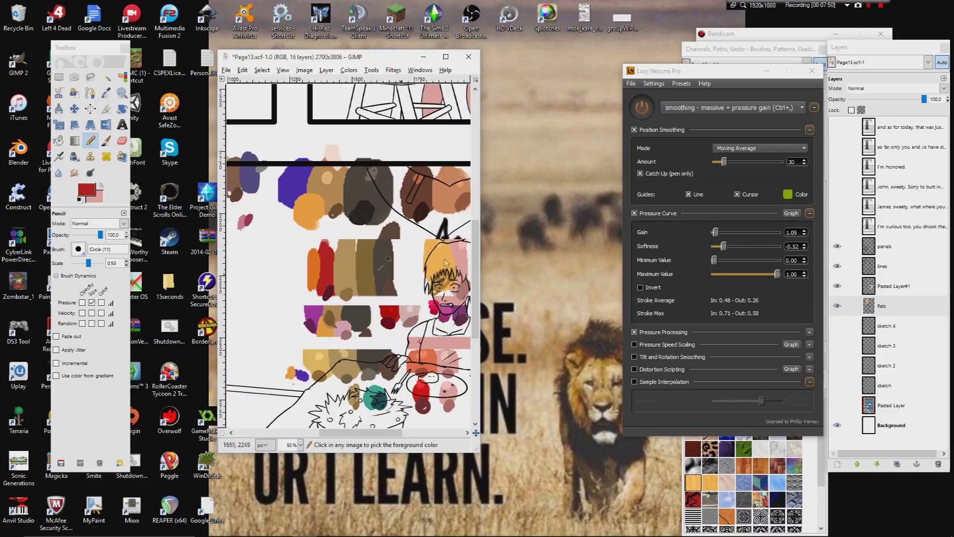
{"action": "left_click", "coordinate": [837, 285]}
{"action": "left_click_drag", "start_coordinate": [296, 150], "coordinate": [348, 421]}
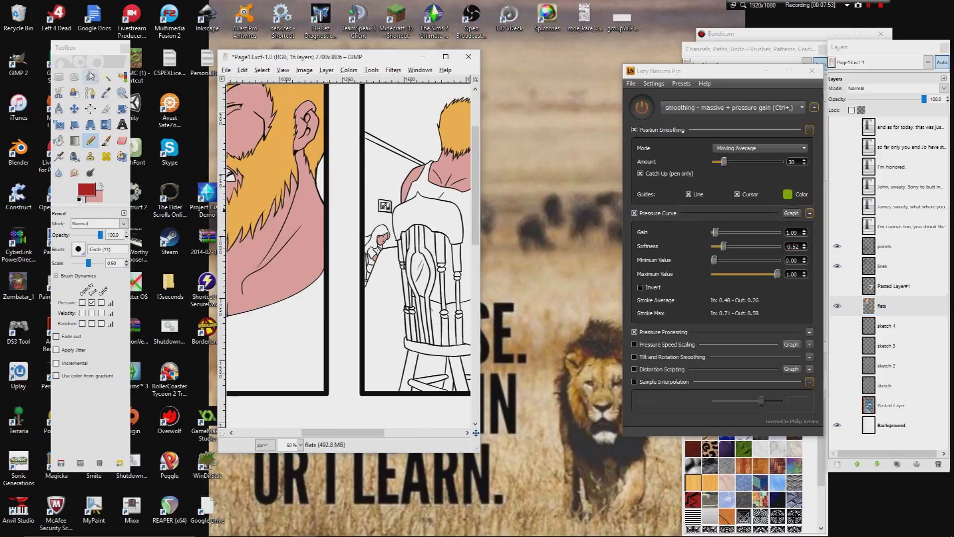
- Fuzzy-select the bearded man's tank top and the tank top areas of the man seen from behind, including the parts between the chair slats
{"action": "left_click", "coordinate": [106, 77]}
{"action": "left_click_drag", "start_coordinate": [232, 158], "coordinate": [350, 154]}
{"action": "left_click", "coordinate": [317, 362]}
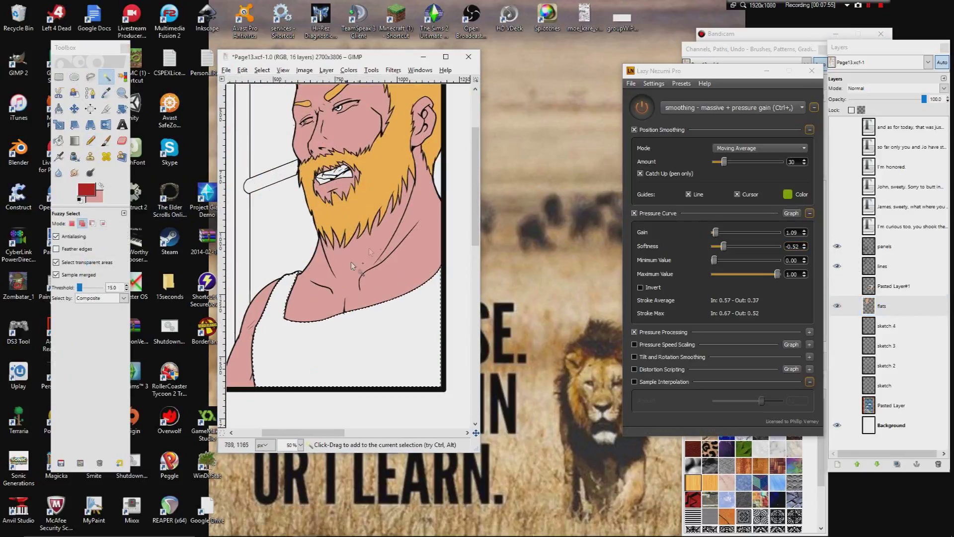
{"action": "scroll", "coordinate": [317, 363], "scroll_direction": "right", "scroll_amount": 9}
{"action": "scroll", "coordinate": [319, 252], "scroll_direction": "up", "scroll_amount": 2}
{"action": "scroll", "coordinate": [319, 252], "scroll_direction": "right", "scroll_amount": 2}
{"action": "left_click", "coordinate": [293, 272]}
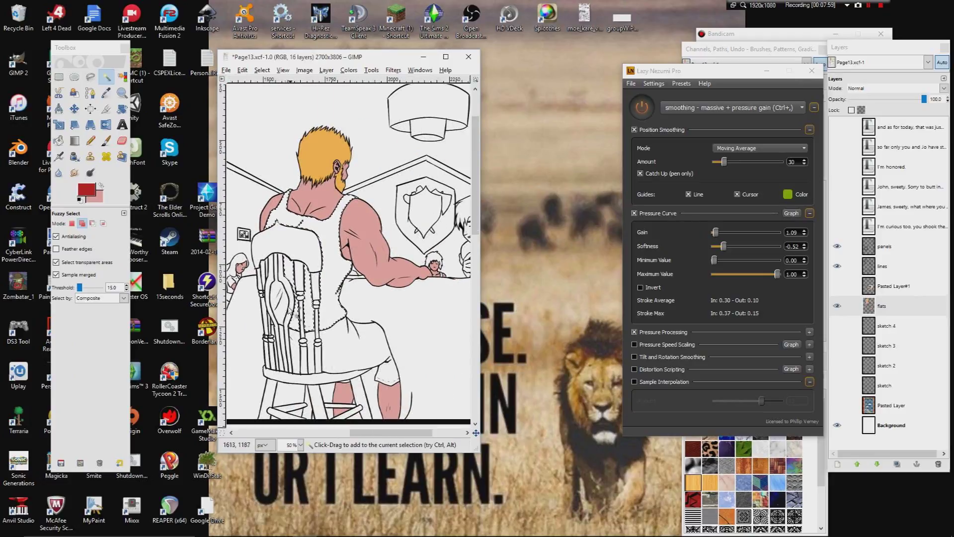
{"action": "left_click", "coordinate": [273, 265]}
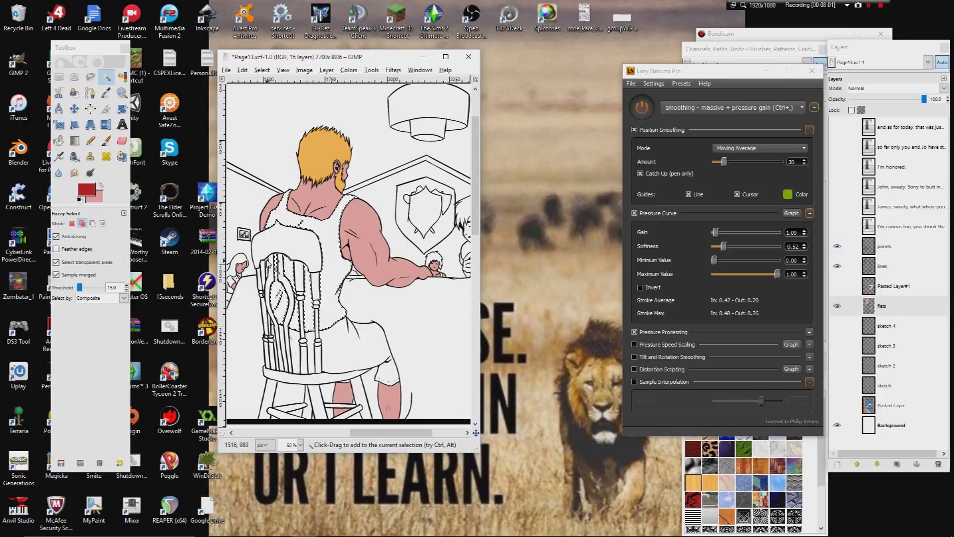
{"action": "left_click", "coordinate": [275, 322]}
{"action": "left_click", "coordinate": [281, 328]}
- Grow the tank top selection, bucket-fill the whole selection with dark red, and deselect everything
{"action": "left_click", "coordinate": [262, 70]}
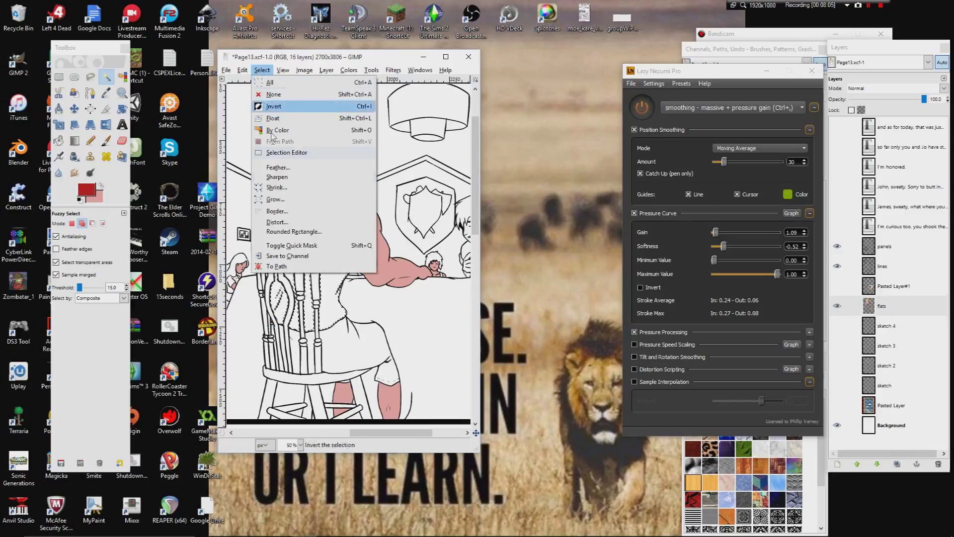
{"action": "left_click", "coordinate": [279, 193]}
{"action": "left_click", "coordinate": [351, 296]}
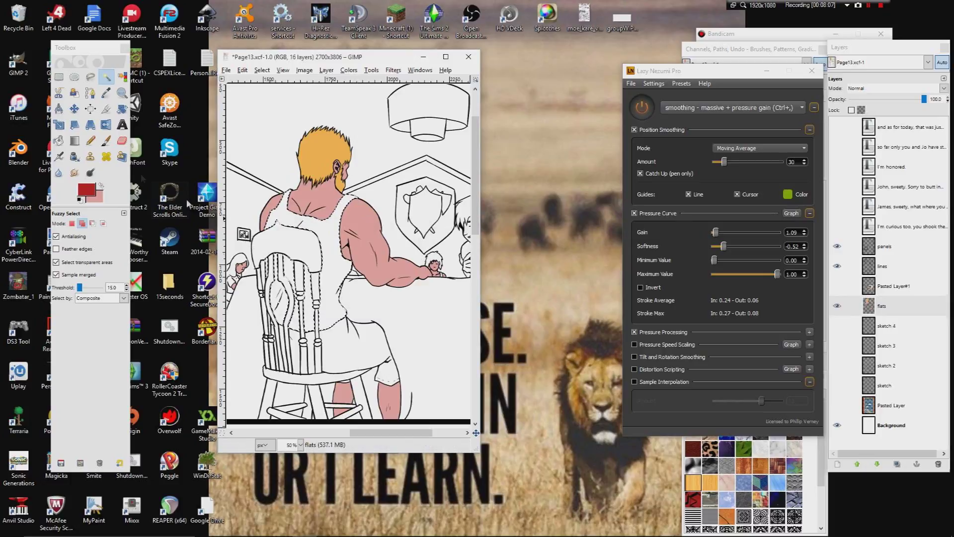
{"action": "left_click", "coordinate": [59, 141]}
{"action": "left_click", "coordinate": [299, 304]}
{"action": "left_click", "coordinate": [262, 70]}
{"action": "left_click", "coordinate": [271, 91]}
{"action": "mouse_move", "coordinate": [273, 139]}
{"action": "left_mouse_down"}
{"action": "mouse_move", "coordinate": [279, 155]}
{"action": "mouse_move", "coordinate": [279, 144]}
{"action": "left_mouse_up"}
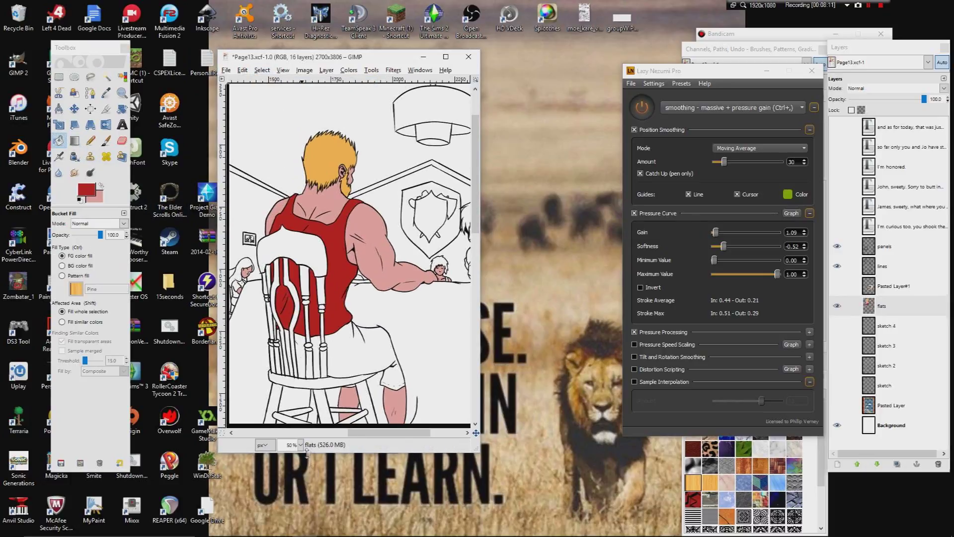
- Check the edges of the dark red tank tops in both panels at 200% zoom with the Pencil ready
{"action": "left_click", "coordinate": [301, 444]}
{"action": "left_click", "coordinate": [290, 392]}
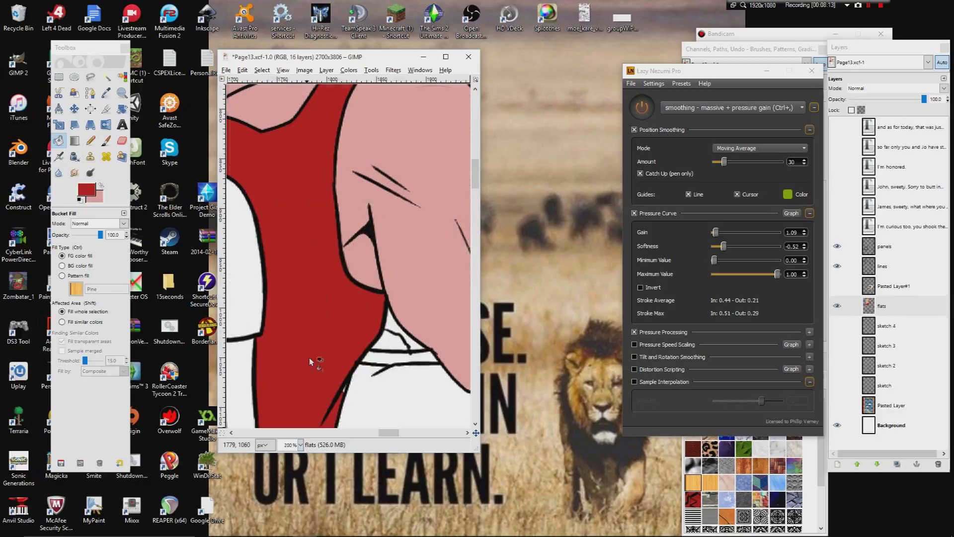
{"action": "left_click", "coordinate": [91, 140]}
{"action": "mouse_move", "coordinate": [244, 199]}
{"action": "left_mouse_down"}
{"action": "mouse_move", "coordinate": [379, 225]}
{"action": "mouse_move", "coordinate": [389, 289]}
{"action": "mouse_move", "coordinate": [306, 194]}
{"action": "left_mouse_up"}
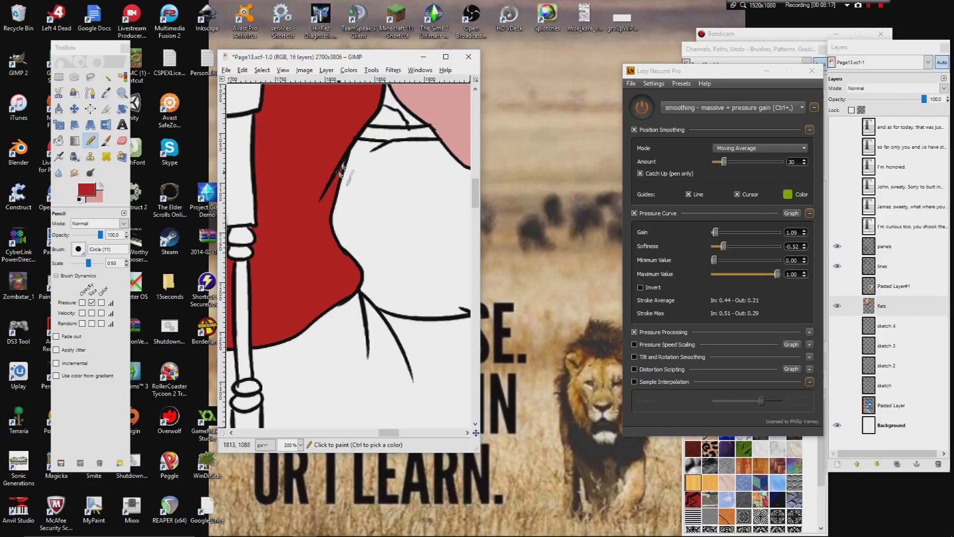
{"action": "scroll", "coordinate": [335, 183], "scroll_direction": "left", "scroll_amount": 5}
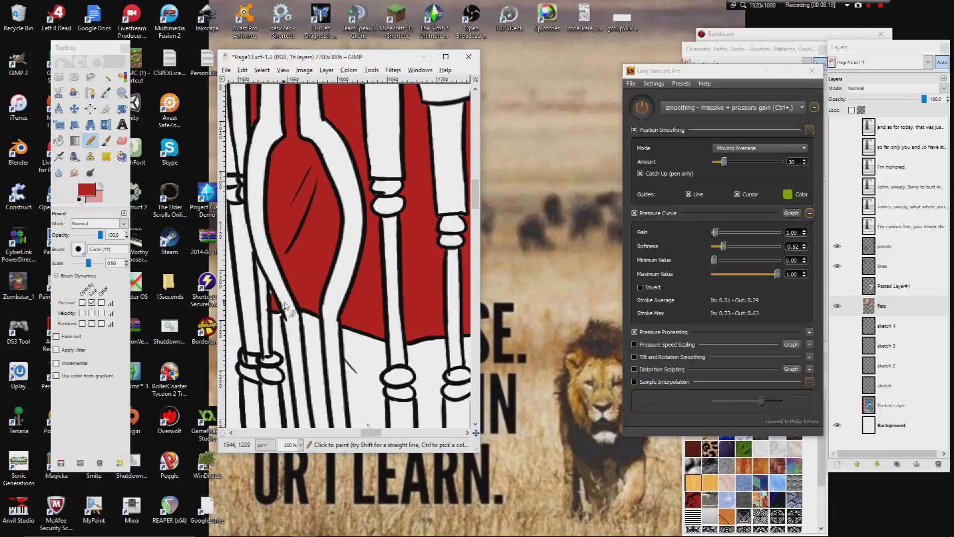
{"action": "scroll", "coordinate": [287, 300], "scroll_direction": "left", "scroll_amount": 20}
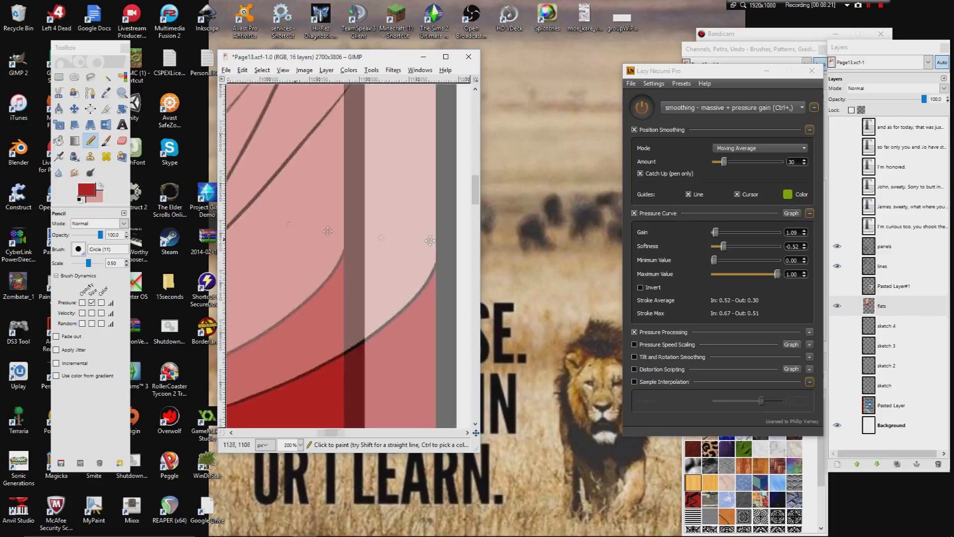
{"action": "scroll", "coordinate": [331, 238], "scroll_direction": "down", "scroll_amount": 15}
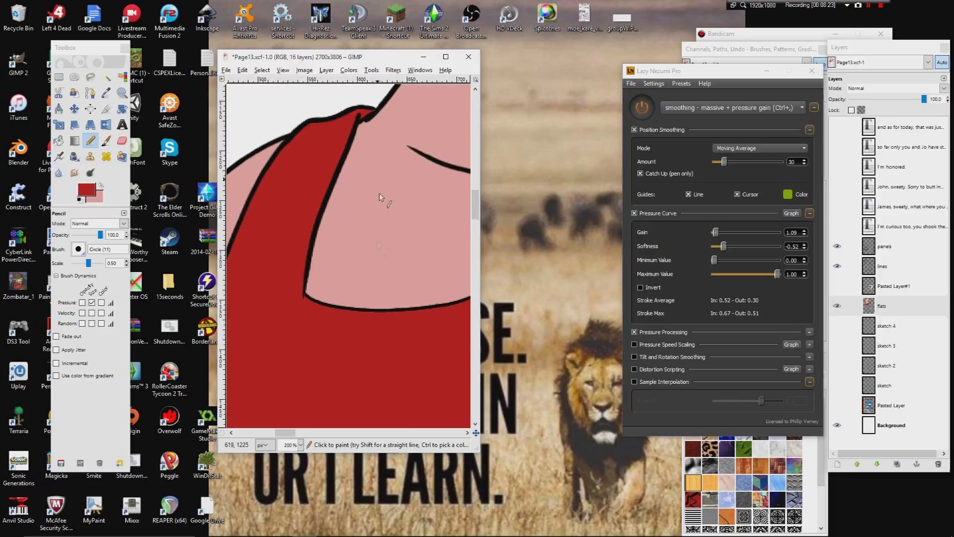
- Zoom out to 25% and save the page image
{"action": "left_click", "coordinate": [300, 445]}
{"action": "left_click", "coordinate": [294, 422]}
{"action": "left_click_drag", "start_coordinate": [344, 220], "coordinate": [315, 292]}
{"action": "key", "text": "ctrl+s"}
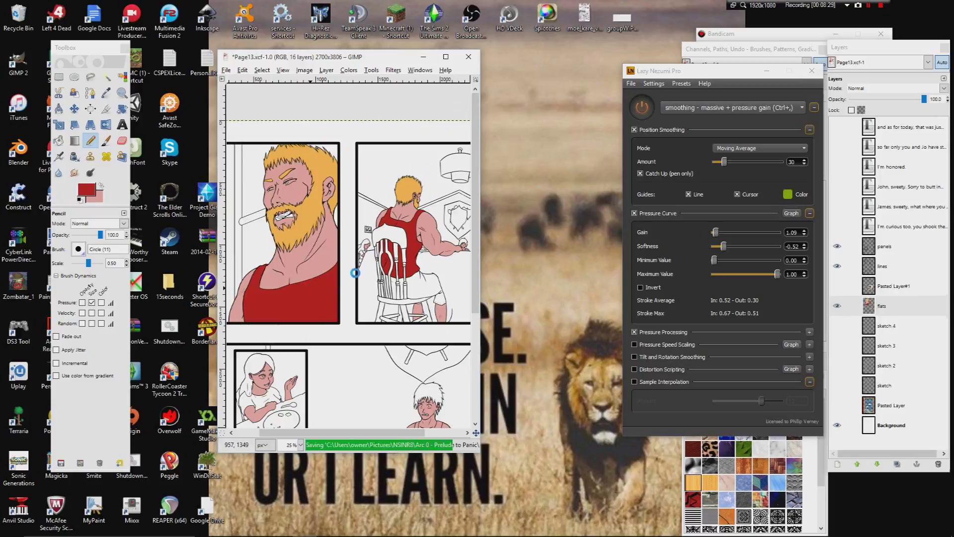
- Show the Pasted Layer#1 palette, pick its medium blue swatch as foreground colour, and return to the Pencil
{"action": "left_click", "coordinate": [836, 286]}
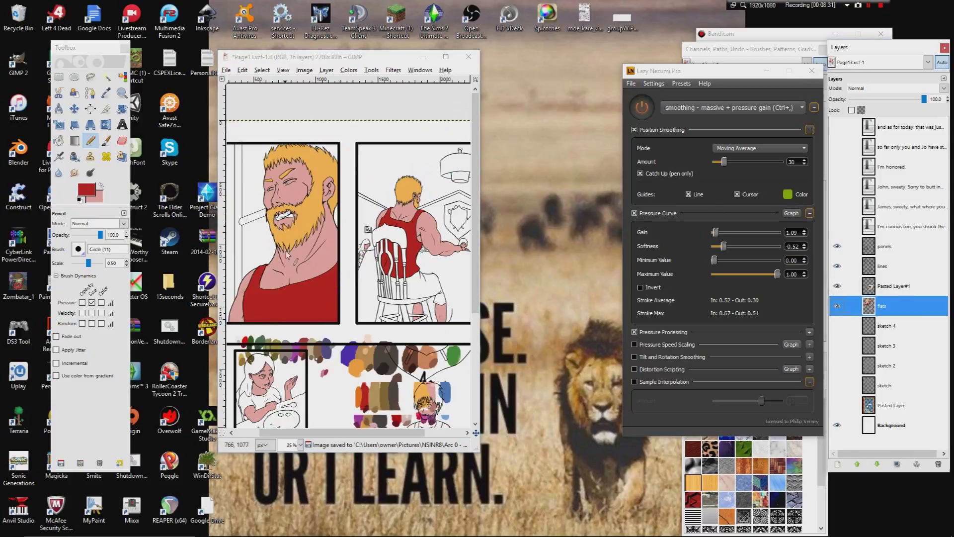
{"action": "scroll", "coordinate": [320, 216], "scroll_direction": "down", "scroll_amount": 2}
{"action": "scroll", "coordinate": [337, 282], "scroll_direction": "down", "scroll_amount": 2}
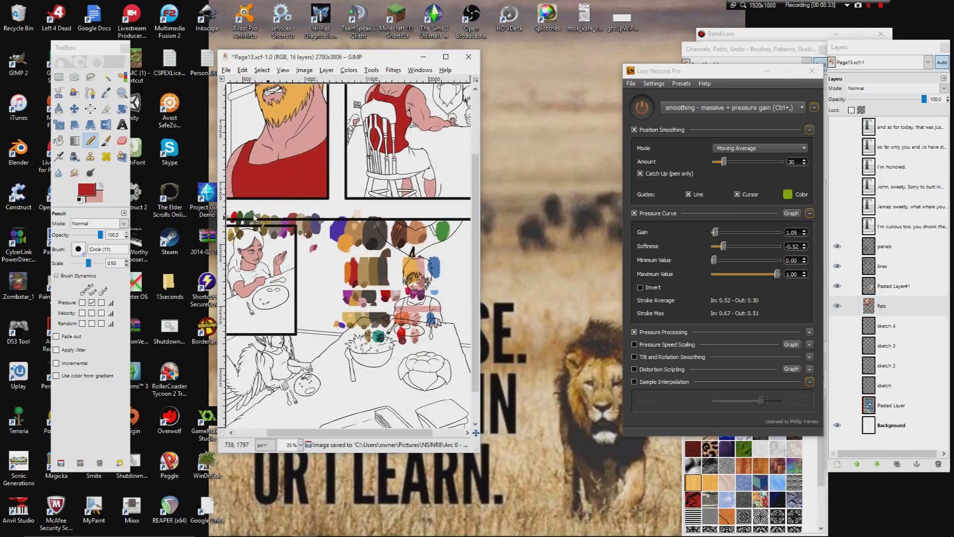
{"action": "left_click", "coordinate": [105, 93]}
{"action": "left_click", "coordinate": [300, 444]}
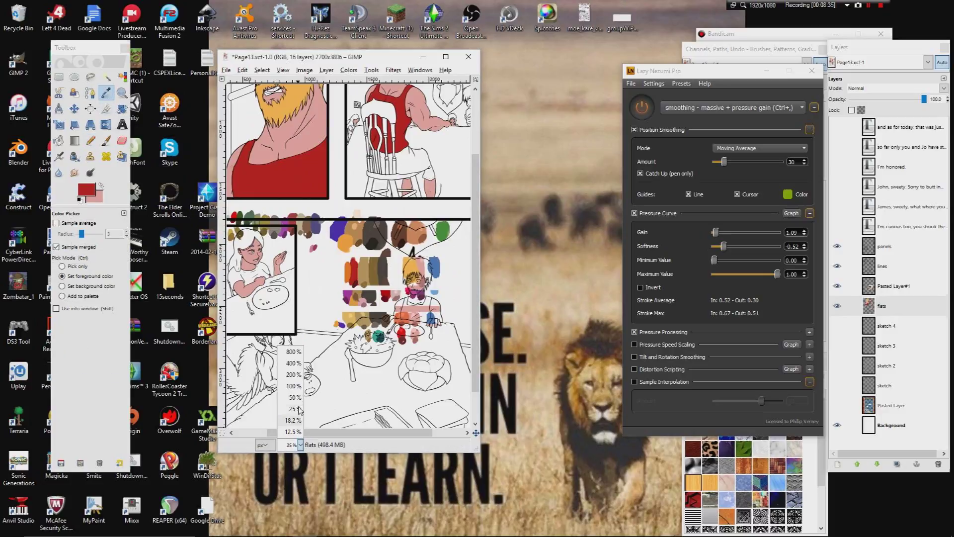
{"action": "left_click", "coordinate": [290, 390]}
{"action": "left_click_drag", "start_coordinate": [301, 379], "coordinate": [258, 268]}
{"action": "left_click_drag", "start_coordinate": [465, 300], "coordinate": [264, 297]}
{"action": "scroll", "coordinate": [348, 249], "scroll_direction": "up", "scroll_amount": 2}
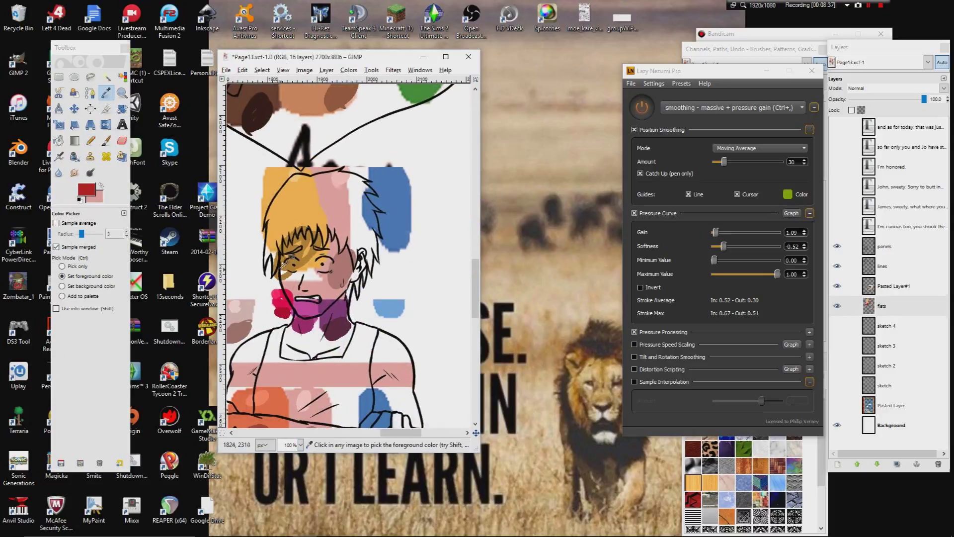
{"action": "scroll", "coordinate": [347, 248], "scroll_direction": "right", "scroll_amount": 1}
{"action": "left_click", "coordinate": [417, 237]}
{"action": "left_click", "coordinate": [90, 141]}
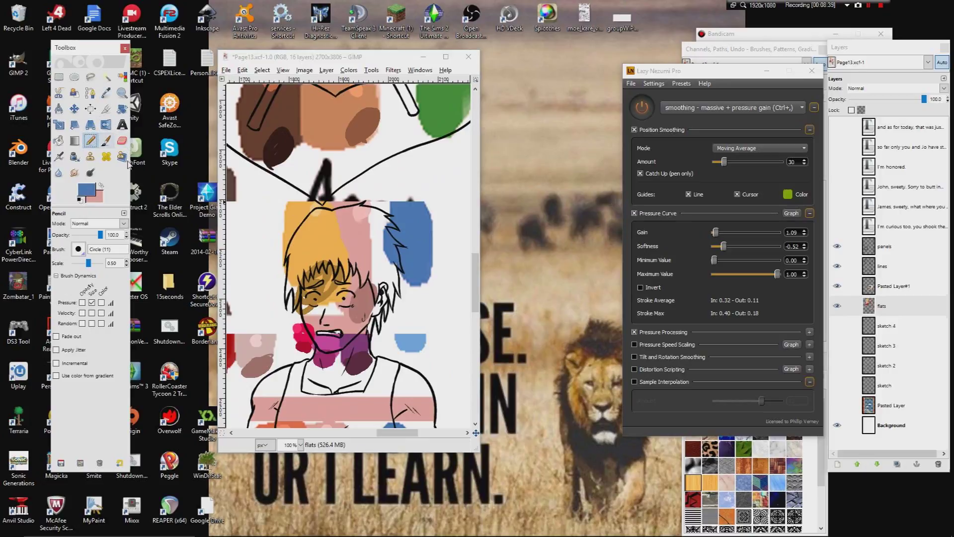
- At 400% zoom on the bearded man's right-hand eye, set the background colour to white (ffffff)
{"action": "scroll", "coordinate": [353, 235], "scroll_direction": "left", "scroll_amount": 8}
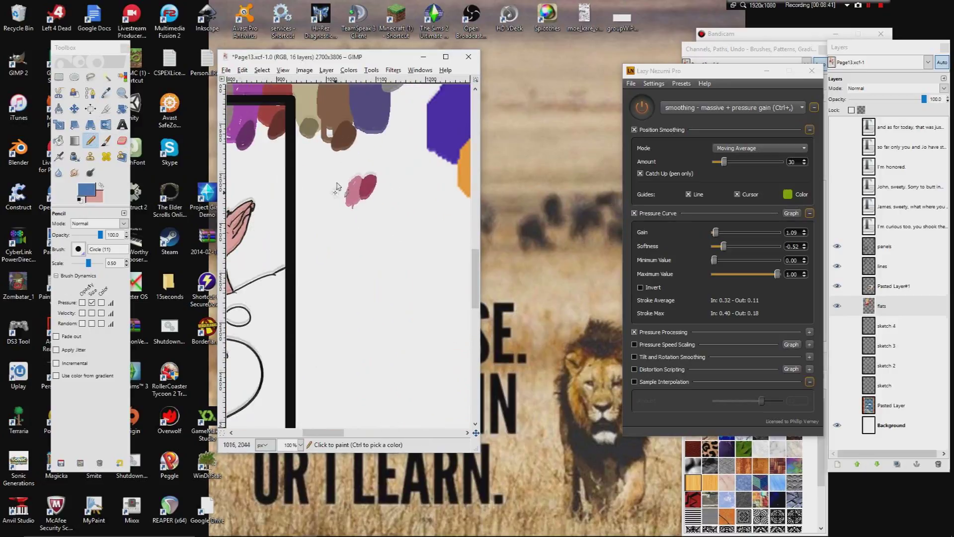
{"action": "left_click_drag", "start_coordinate": [251, 133], "coordinate": [309, 305]}
{"action": "left_click_drag", "start_coordinate": [348, 124], "coordinate": [308, 286]}
{"action": "left_click_drag", "start_coordinate": [249, 259], "coordinate": [307, 295]}
{"action": "left_click", "coordinate": [301, 444]}
{"action": "left_click", "coordinate": [291, 368]}
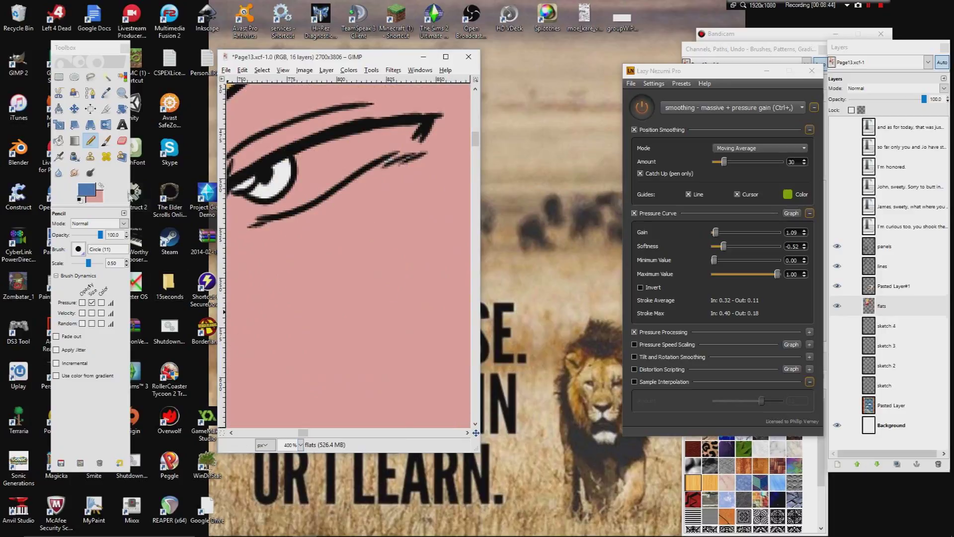
{"action": "left_click", "coordinate": [99, 197]}
{"action": "left_click_drag", "start_coordinate": [209, 114], "coordinate": [286, 114]}
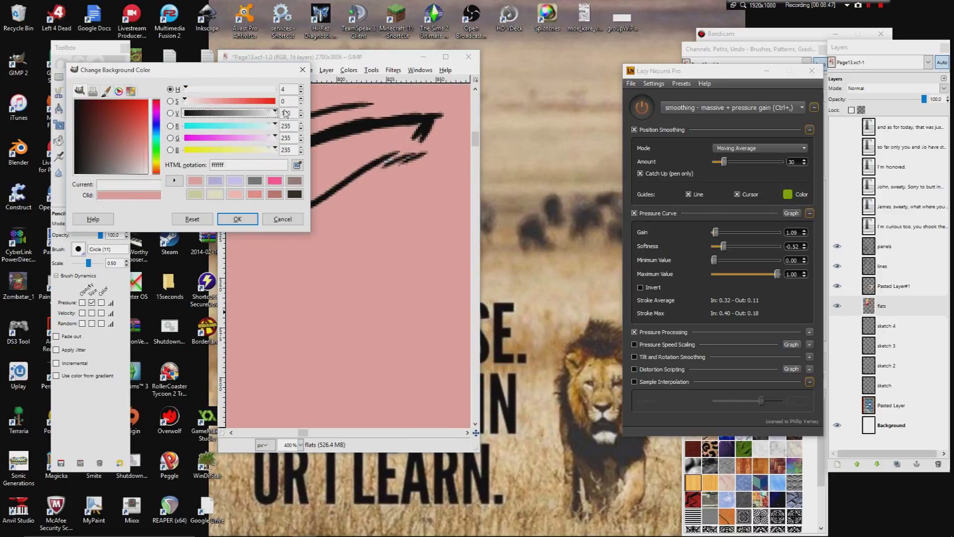
{"action": "left_click", "coordinate": [245, 217]}
{"action": "mouse_move", "coordinate": [285, 195]}
{"action": "left_mouse_down"}
{"action": "mouse_move", "coordinate": [331, 198]}
{"action": "mouse_move", "coordinate": [281, 205]}
{"action": "left_mouse_up"}
{"action": "left_click", "coordinate": [242, 69]}
{"action": "left_click", "coordinate": [263, 84]}
- Make white the foreground, outline the inside of the right-hand eye with it, and bucket-fill the enclosed skin pink using Fill similar colors
{"action": "left_click", "coordinate": [101, 185]}
{"action": "left_click_drag", "start_coordinate": [273, 201], "coordinate": [286, 209]}
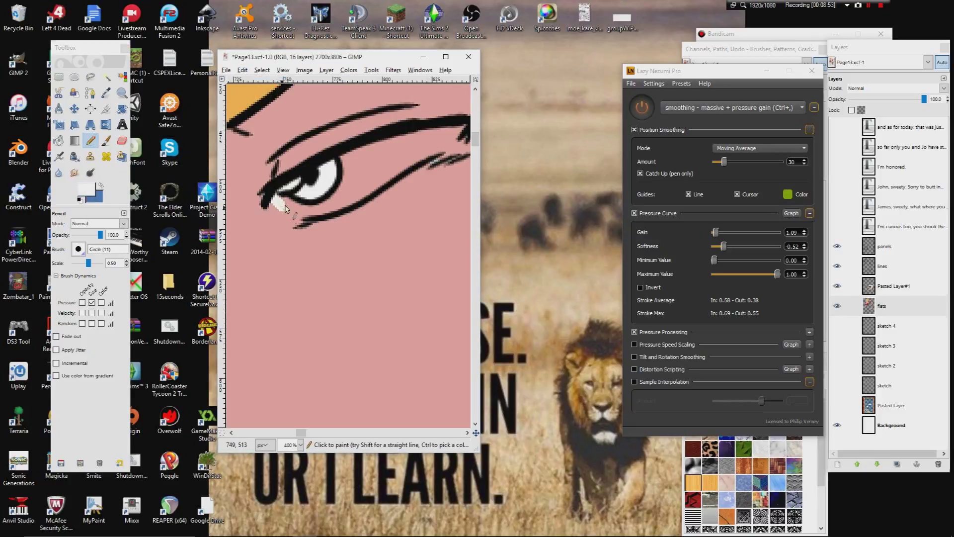
{"action": "mouse_move", "coordinate": [330, 217]}
{"action": "left_mouse_down"}
{"action": "mouse_move", "coordinate": [375, 199]}
{"action": "mouse_move", "coordinate": [461, 135]}
{"action": "left_mouse_up"}
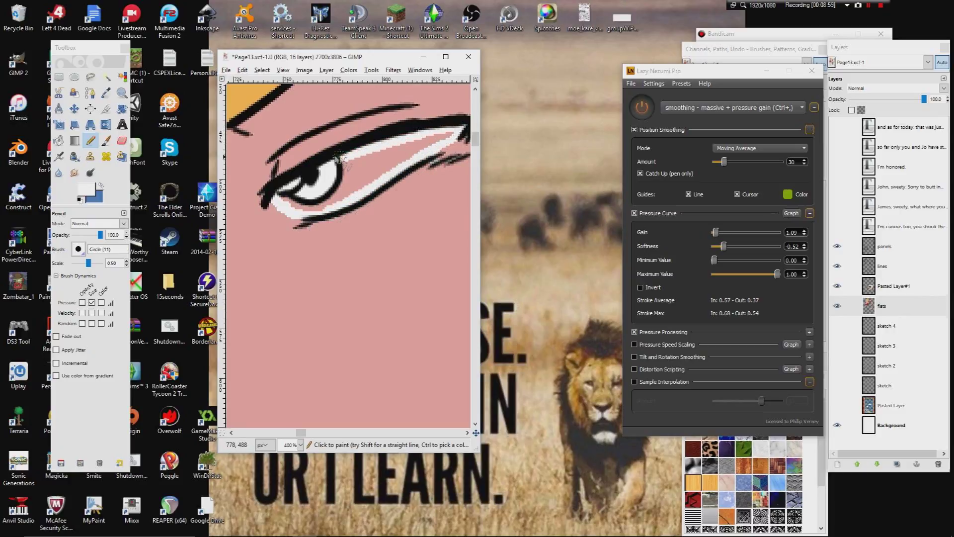
{"action": "left_click", "coordinate": [58, 141]}
{"action": "left_click", "coordinate": [93, 323]}
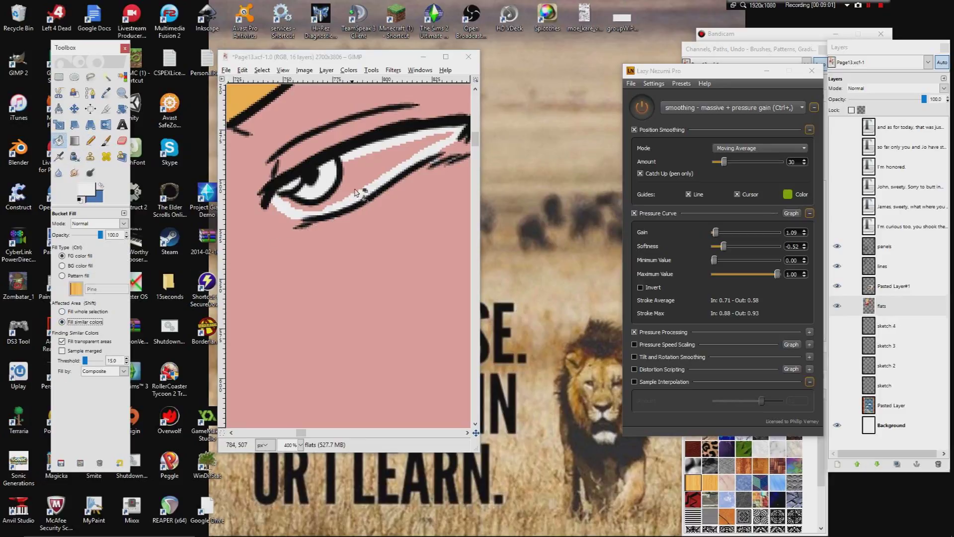
{"action": "left_click", "coordinate": [367, 181]}
- Pencil the right-hand iris in blue and restore white in the inner part of the eye beside the pupil
{"action": "left_click", "coordinate": [90, 140]}
{"action": "left_click", "coordinate": [101, 184]}
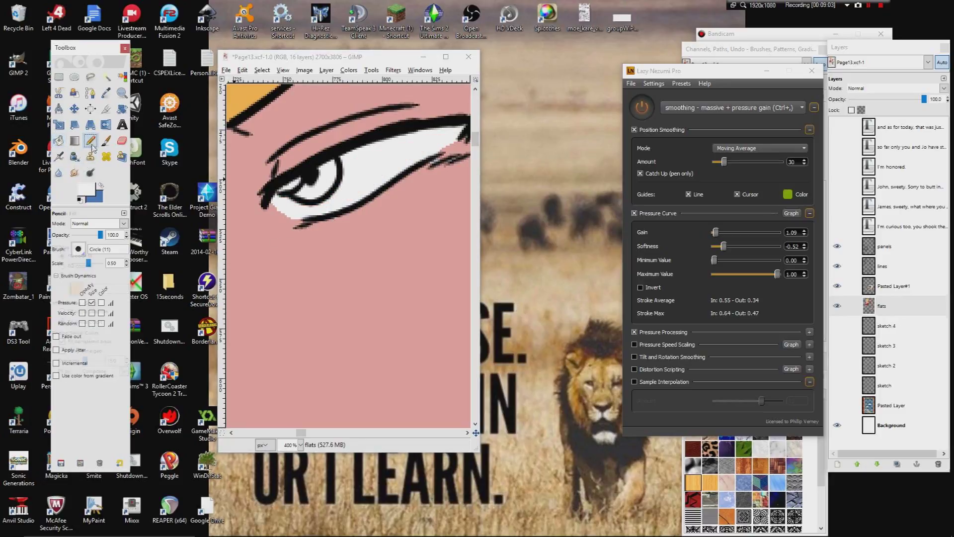
{"action": "left_click", "coordinate": [301, 194]}
{"action": "left_click_drag", "start_coordinate": [327, 201], "coordinate": [330, 172]}
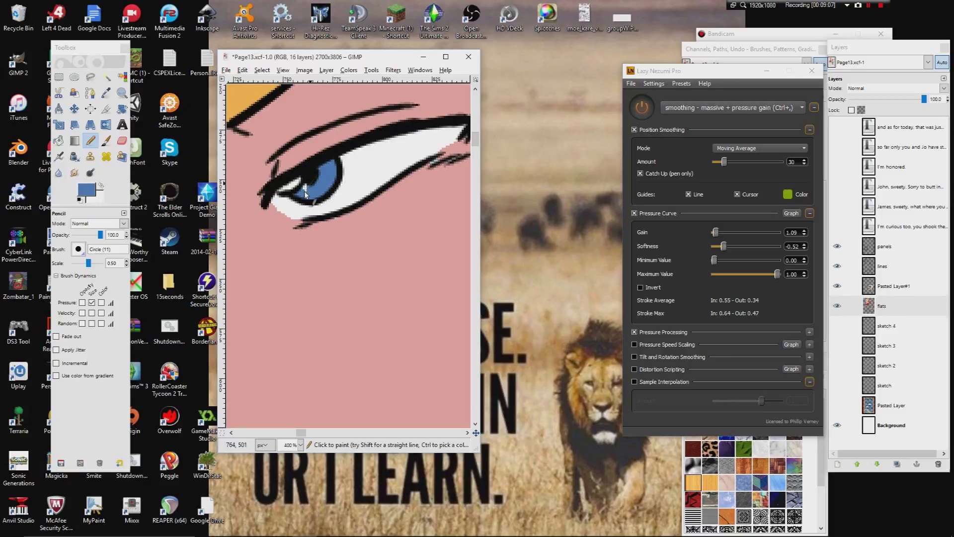
{"action": "left_click", "coordinate": [101, 185]}
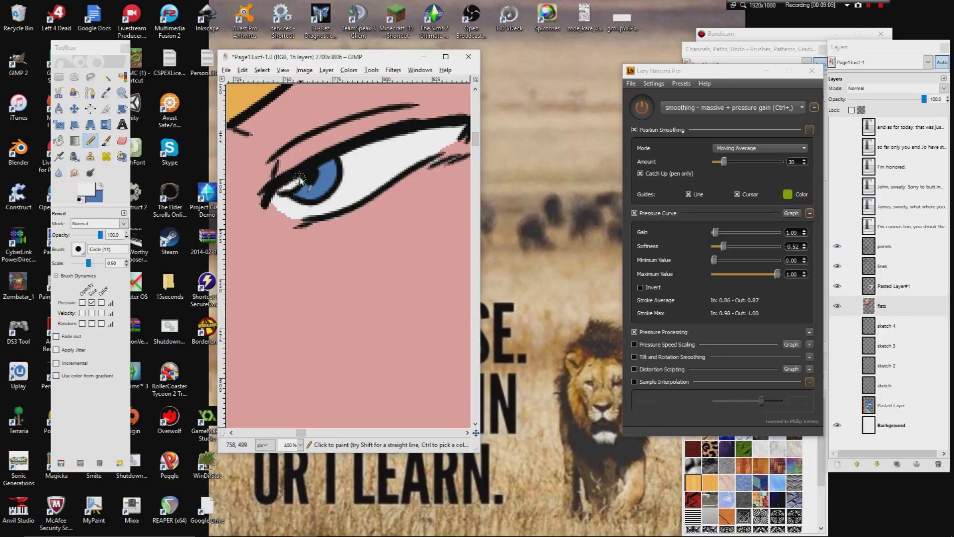
{"action": "scroll", "coordinate": [277, 190], "scroll_direction": "up", "scroll_amount": 1}
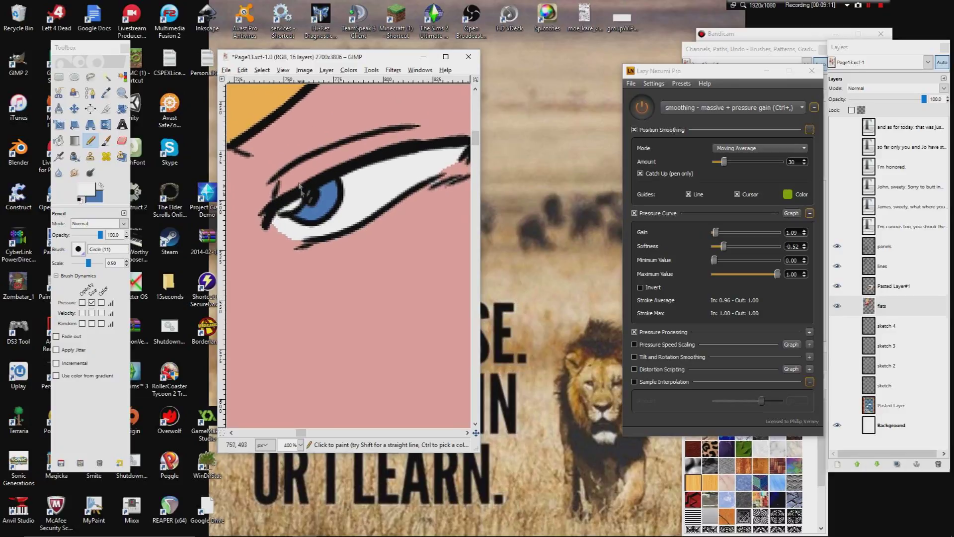
- Pick the skin pink and clean up the white along the right-hand eye's upper lid, lower lid and outer corner
{"action": "left_click", "coordinate": [301, 171], "text": "ctrl"}
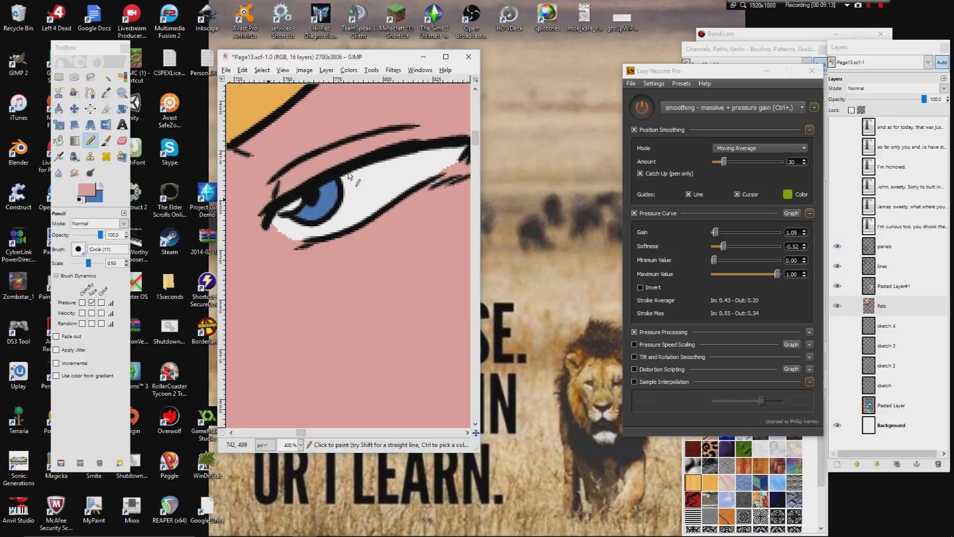
{"action": "left_click_drag", "start_coordinate": [348, 173], "coordinate": [298, 194]}
{"action": "left_click", "coordinate": [383, 202], "text": "ctrl"}
{"action": "key", "text": "ctrl+z"}
{"action": "left_click", "coordinate": [361, 239], "text": "ctrl"}
{"action": "left_click", "coordinate": [378, 209], "text": "ctrl"}
{"action": "left_click", "coordinate": [362, 237], "text": "ctrl"}
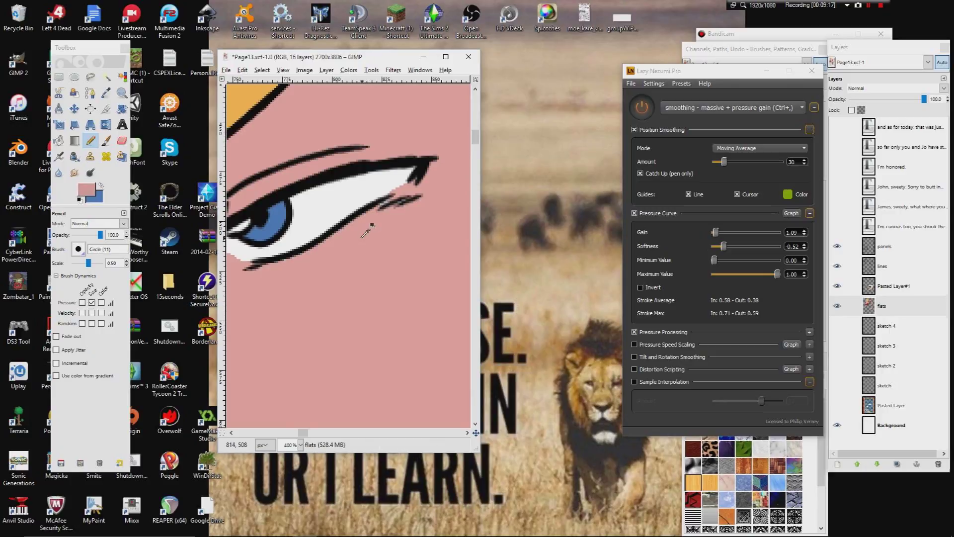
{"action": "left_click_drag", "start_coordinate": [381, 204], "coordinate": [402, 197]}
{"action": "left_click_drag", "start_coordinate": [290, 265], "coordinate": [384, 209]}
- Pick the eye white, paint the bearded man's left-hand eye with it, and colour its iris blue
{"action": "left_click", "coordinate": [412, 166], "text": "ctrl"}
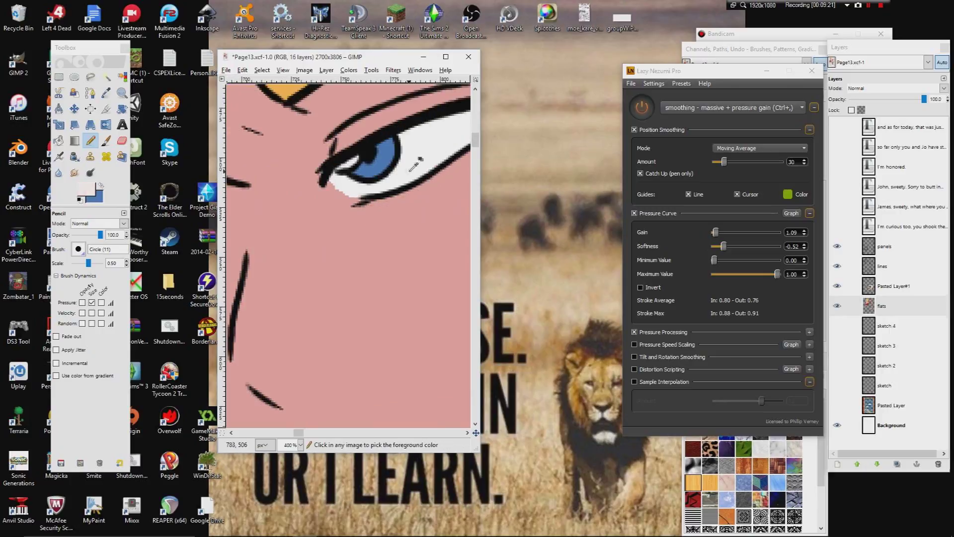
{"action": "left_click_drag", "start_coordinate": [279, 233], "coordinate": [380, 219]}
{"action": "mouse_move", "coordinate": [232, 233]}
{"action": "left_mouse_down"}
{"action": "mouse_move", "coordinate": [347, 202]}
{"action": "mouse_move", "coordinate": [306, 245]}
{"action": "mouse_move", "coordinate": [371, 200]}
{"action": "left_mouse_up"}
{"action": "left_click_drag", "start_coordinate": [315, 234], "coordinate": [360, 214]}
{"action": "left_click_drag", "start_coordinate": [304, 236], "coordinate": [323, 222]}
{"action": "left_click", "coordinate": [101, 186]}
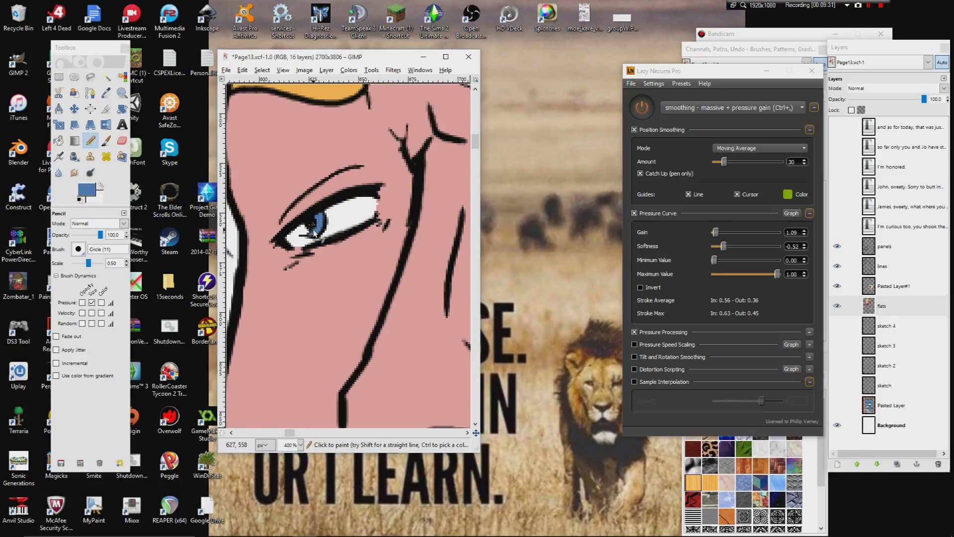
- From the separate pair of palette swatches, pick the mauve pink and the dark maroon, keeping maroon as the foreground colour
{"action": "mouse_move", "coordinate": [320, 168]}
{"action": "left_mouse_down"}
{"action": "mouse_move", "coordinate": [276, 290]}
{"action": "mouse_move", "coordinate": [176, 252]}
{"action": "left_mouse_up"}
{"action": "mouse_move", "coordinate": [475, 433]}
{"action": "left_mouse_down"}
{"action": "mouse_move", "coordinate": [480, 453]}
{"action": "mouse_move", "coordinate": [473, 448]}
{"action": "left_mouse_up"}
{"action": "left_click", "coordinate": [337, 243], "text": "ctrl"}
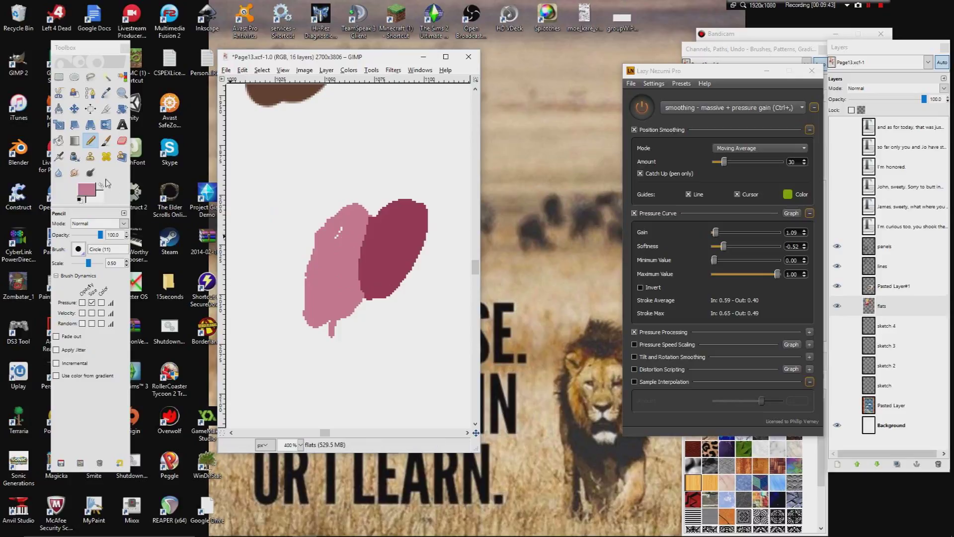
{"action": "left_click", "coordinate": [398, 243], "text": "ctrl"}
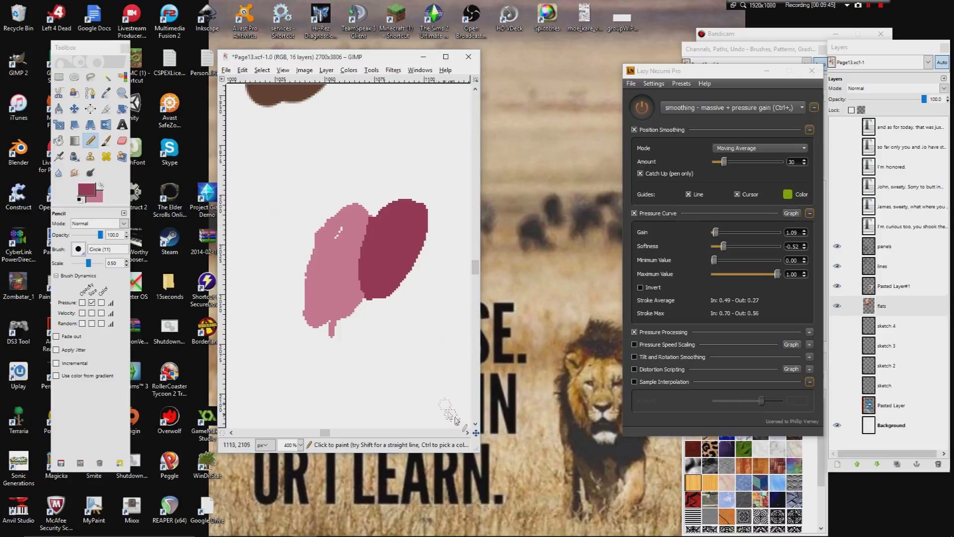
- Outline the bearded man's upper mouth opening with maroon in pencil and fill the enclosed white area with the same maroon
{"action": "left_click_drag", "start_coordinate": [475, 433], "coordinate": [471, 419]}
{"action": "left_click_drag", "start_coordinate": [310, 236], "coordinate": [400, 365]}
{"action": "left_click_drag", "start_coordinate": [270, 245], "coordinate": [413, 392]}
{"action": "mouse_move", "coordinate": [311, 215]}
{"action": "left_mouse_down"}
{"action": "mouse_move", "coordinate": [305, 248]}
{"action": "mouse_move", "coordinate": [355, 230]}
{"action": "mouse_move", "coordinate": [334, 222]}
{"action": "mouse_move", "coordinate": [341, 209]}
{"action": "left_mouse_up"}
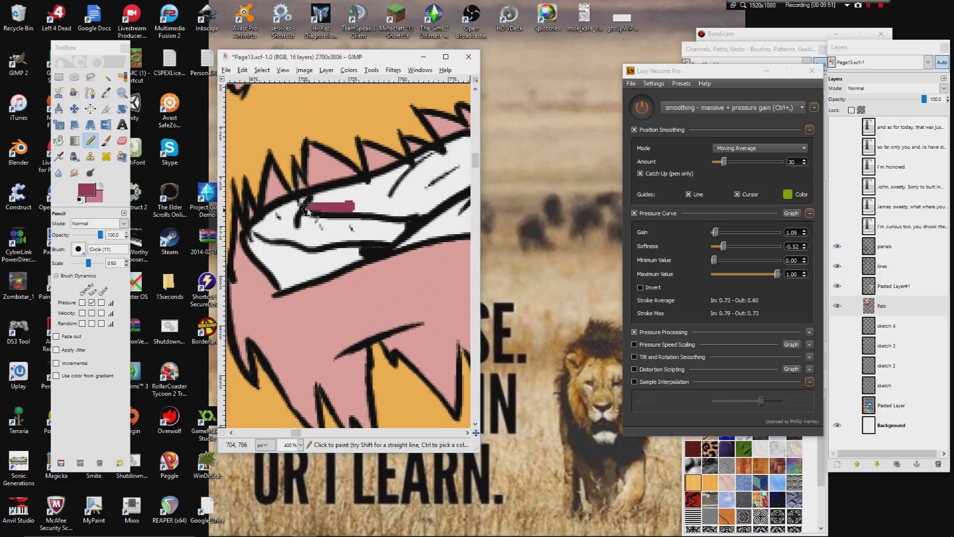
{"action": "left_click_drag", "start_coordinate": [340, 192], "coordinate": [400, 169]}
{"action": "mouse_move", "coordinate": [400, 169]}
{"action": "left_mouse_down"}
{"action": "mouse_move", "coordinate": [348, 223]}
{"action": "mouse_move", "coordinate": [341, 208]}
{"action": "mouse_move", "coordinate": [404, 181]}
{"action": "mouse_move", "coordinate": [437, 186]}
{"action": "mouse_move", "coordinate": [449, 201]}
{"action": "mouse_move", "coordinate": [363, 248]}
{"action": "mouse_move", "coordinate": [276, 234]}
{"action": "left_mouse_up"}
{"action": "key", "text": "shift+b"}
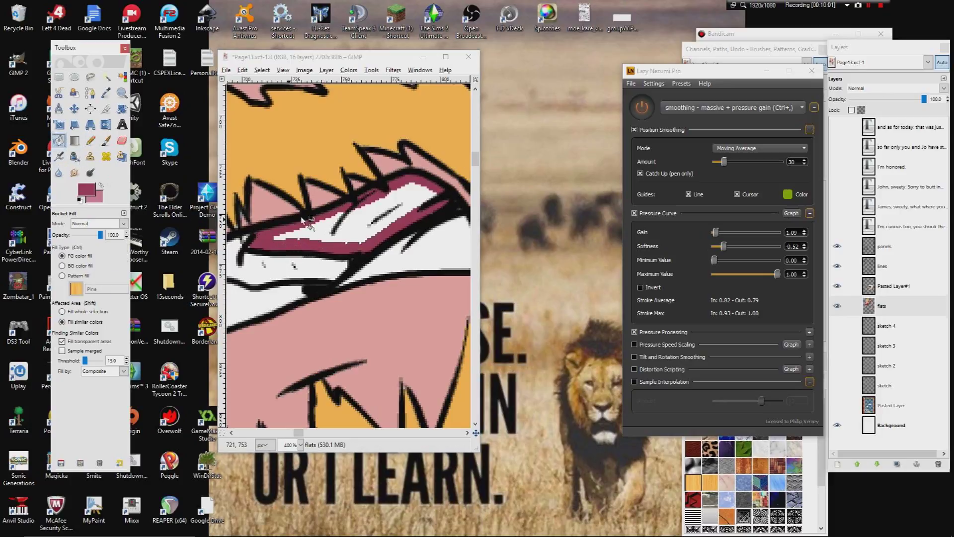
{"action": "left_click", "coordinate": [348, 227]}
- Switch to the mauve pink and pencil the bearded man's tongue until its white area is completely covered
{"action": "left_click", "coordinate": [90, 140]}
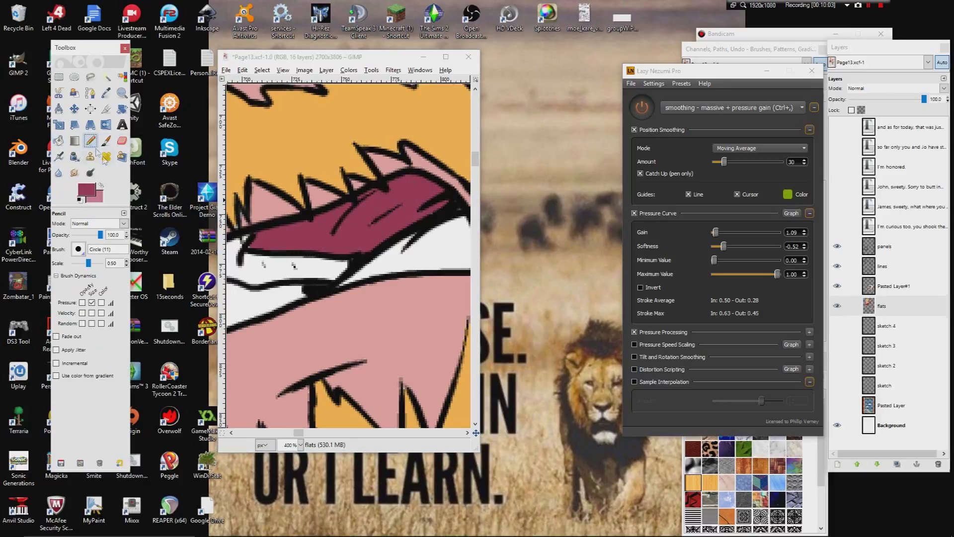
{"action": "left_click", "coordinate": [102, 185]}
{"action": "left_click_drag", "start_coordinate": [378, 224], "coordinate": [299, 235]}
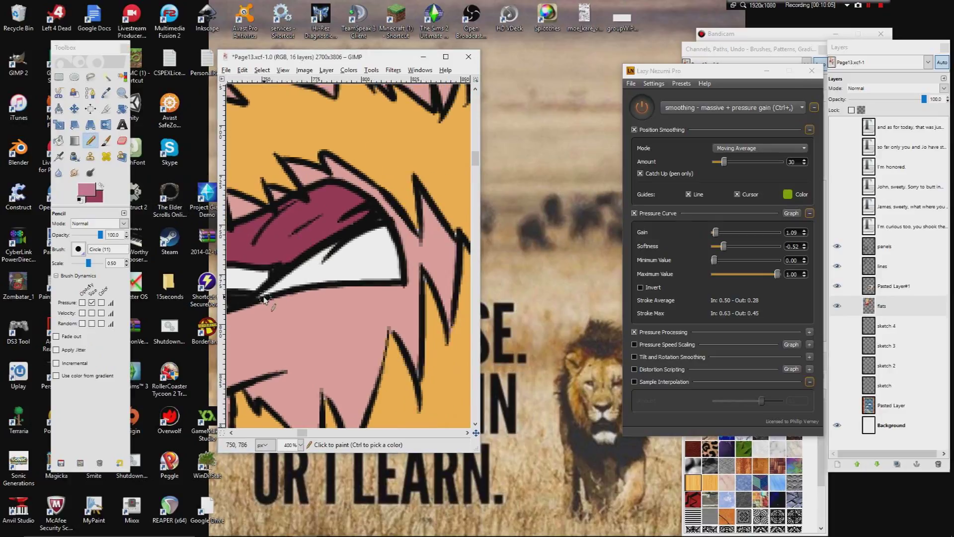
{"action": "mouse_move", "coordinate": [294, 276]}
{"action": "left_mouse_down"}
{"action": "mouse_move", "coordinate": [341, 248]}
{"action": "mouse_move", "coordinate": [393, 237]}
{"action": "left_mouse_up"}
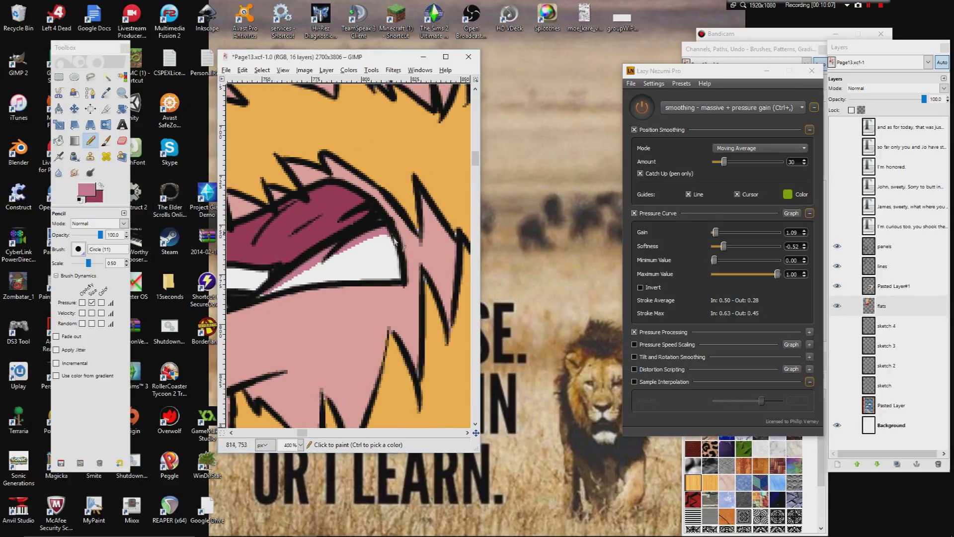
{"action": "mouse_move", "coordinate": [392, 280]}
{"action": "left_mouse_down"}
{"action": "mouse_move", "coordinate": [259, 299]}
{"action": "mouse_move", "coordinate": [375, 240]}
{"action": "mouse_move", "coordinate": [390, 249]}
{"action": "mouse_move", "coordinate": [392, 269]}
{"action": "mouse_move", "coordinate": [313, 276]}
{"action": "mouse_move", "coordinate": [372, 252]}
{"action": "mouse_move", "coordinate": [333, 272]}
{"action": "mouse_move", "coordinate": [381, 258]}
{"action": "mouse_move", "coordinate": [380, 247]}
{"action": "mouse_move", "coordinate": [388, 266]}
{"action": "mouse_move", "coordinate": [322, 268]}
{"action": "left_mouse_up"}
{"action": "left_click", "coordinate": [380, 266]}
- Pick the beard orange and the skin pink around the right-hand corner of the bearded man's mouth for touch-ups
{"action": "left_click", "coordinate": [398, 184], "text": "ctrl"}
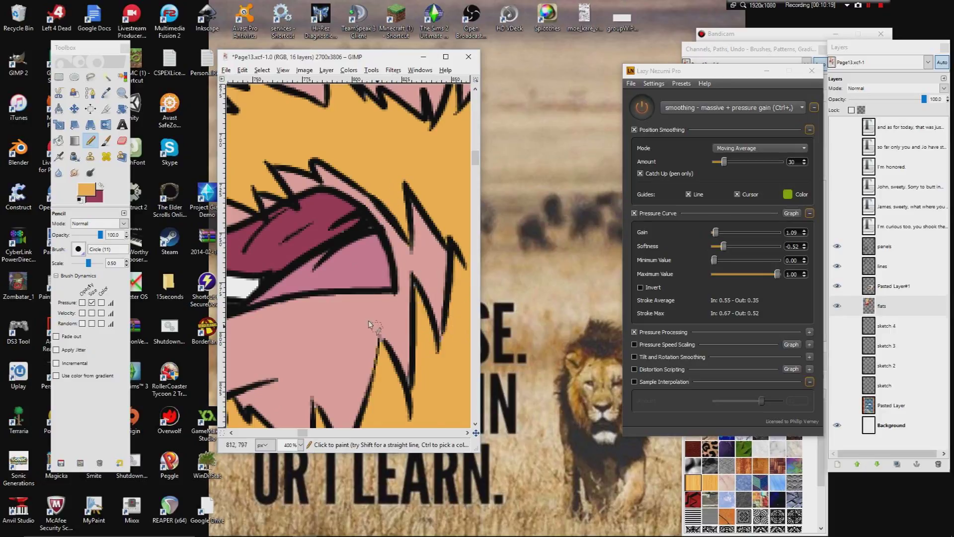
{"action": "left_click_drag", "start_coordinate": [368, 324], "coordinate": [406, 212]}
{"action": "left_click", "coordinate": [428, 213], "text": "ctrl"}
- Switch back to maroon, pencil the mouth opening below the teeth, and pick the skin pink from above the lip
{"action": "mouse_move", "coordinate": [273, 226]}
{"action": "left_mouse_down"}
{"action": "mouse_move", "coordinate": [373, 289]}
{"action": "mouse_move", "coordinate": [331, 266]}
{"action": "mouse_move", "coordinate": [255, 257]}
{"action": "mouse_move", "coordinate": [262, 275]}
{"action": "mouse_move", "coordinate": [325, 285]}
{"action": "mouse_move", "coordinate": [349, 269]}
{"action": "left_mouse_up"}
{"action": "left_click", "coordinate": [101, 185]}
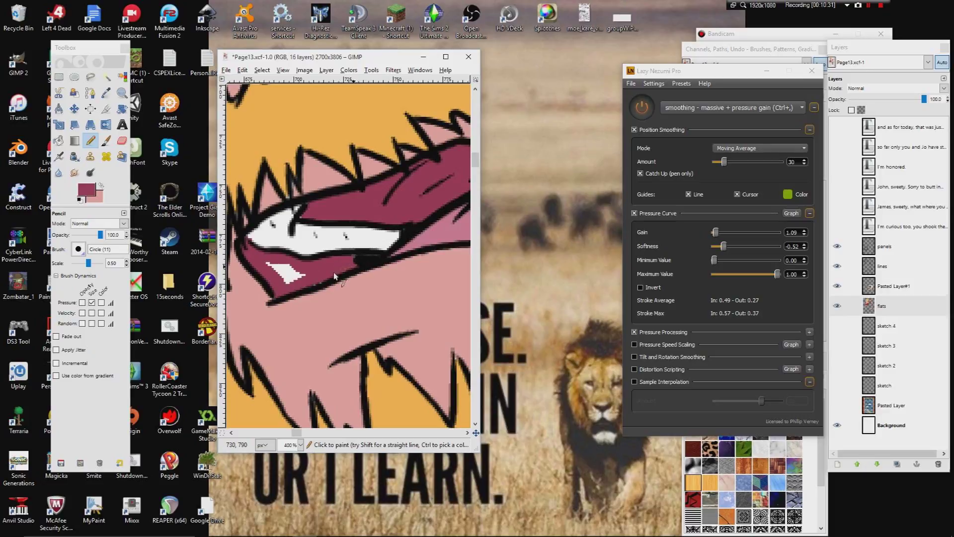
{"action": "left_click_drag", "start_coordinate": [406, 203], "coordinate": [341, 295]}
{"action": "left_click_drag", "start_coordinate": [237, 319], "coordinate": [317, 282]}
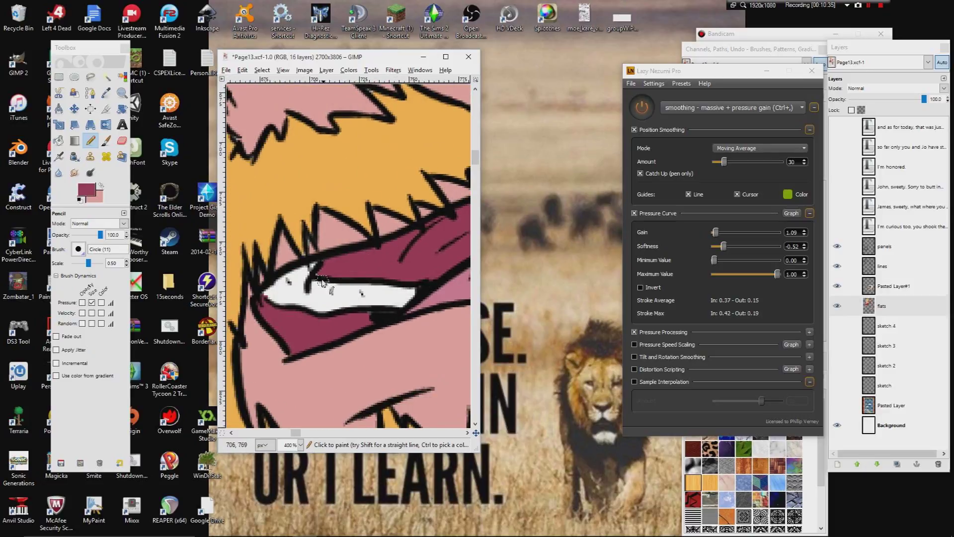
{"action": "left_click", "coordinate": [299, 235], "text": "ctrl"}
{"action": "left_click", "coordinate": [309, 245], "text": "ctrl"}
- Pick the khaki tan from the palette and fuzzy-select the seated man's shorts, including the gaps between the chair spindles
{"action": "scroll", "coordinate": [319, 332], "scroll_direction": "down", "scroll_amount": 8, "text": "ctrl"}
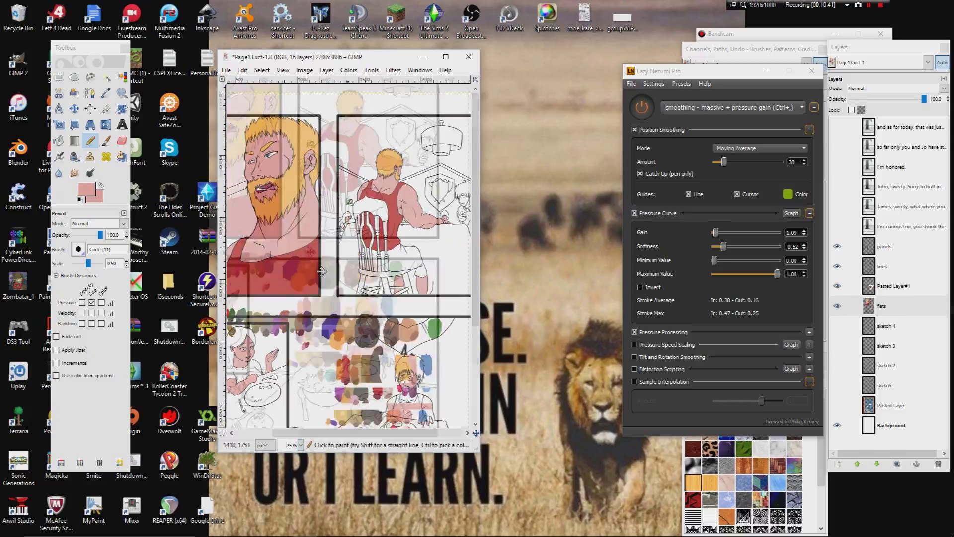
{"action": "left_click", "coordinate": [106, 76]}
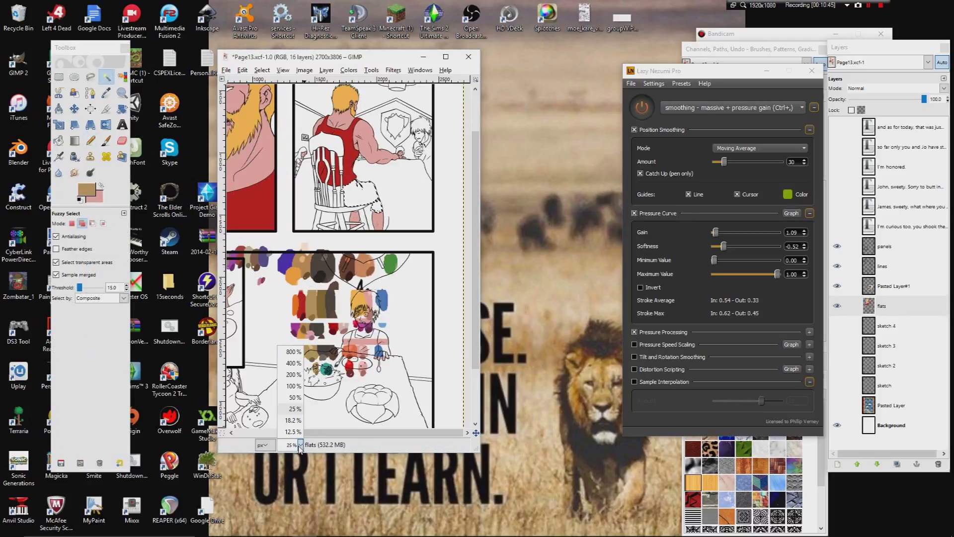
{"action": "scroll", "coordinate": [326, 217], "scroll_direction": "up", "scroll_amount": 2, "text": "ctrl"}
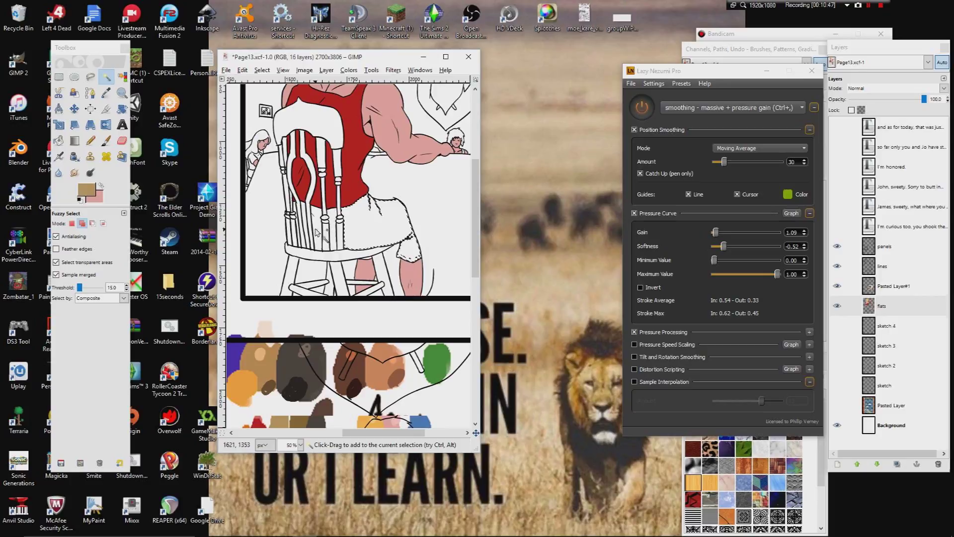
{"action": "left_click", "coordinate": [334, 231]}
{"action": "left_click", "coordinate": [306, 227]}
{"action": "left_click", "coordinate": [296, 216]}
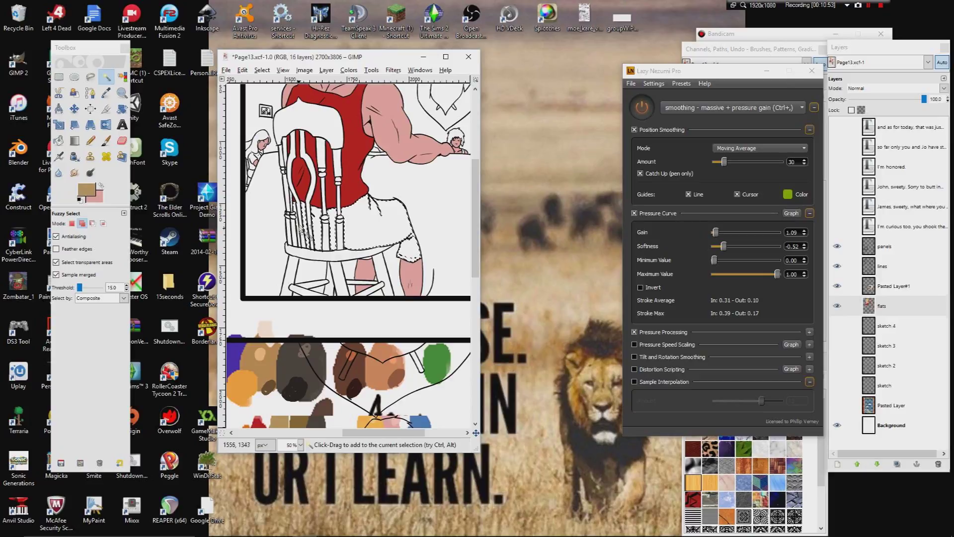
{"action": "left_click", "coordinate": [294, 220]}
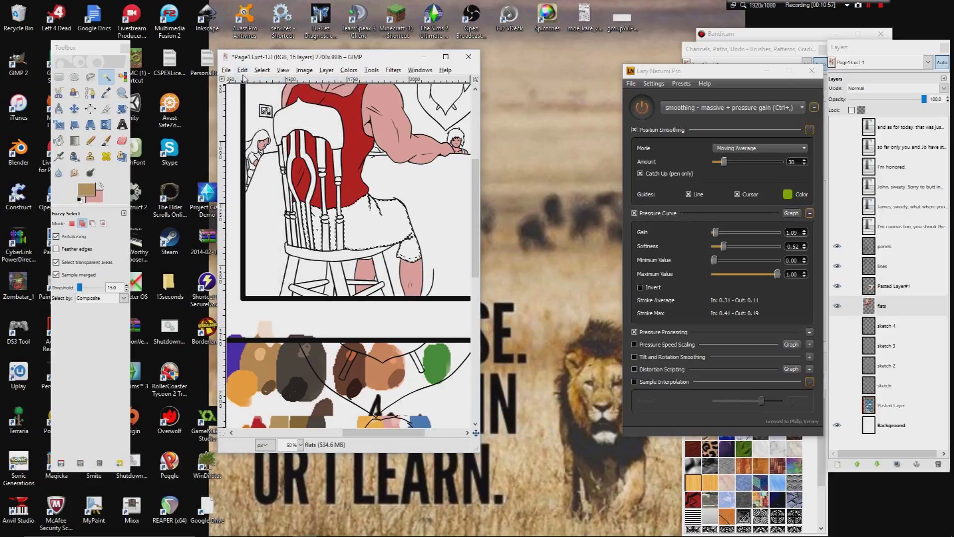
{"action": "left_click", "coordinate": [300, 445]}
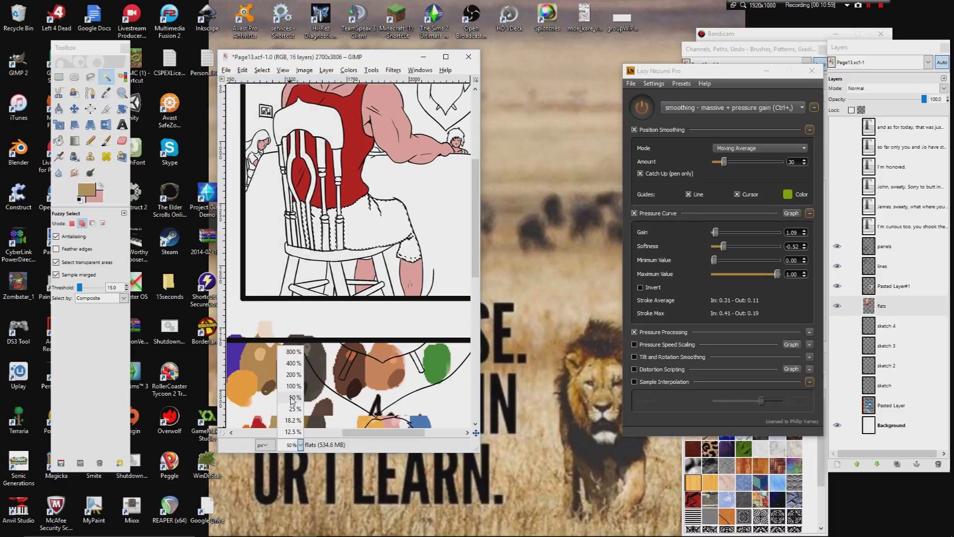
{"action": "left_click", "coordinate": [290, 388]}
{"action": "left_click_drag", "start_coordinate": [242, 206], "coordinate": [331, 223]}
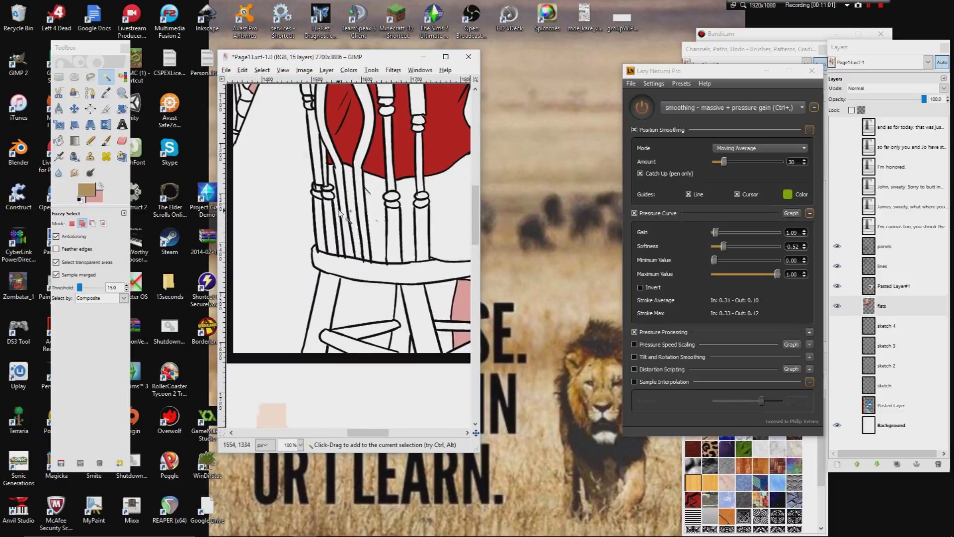
- Grow the selection of the seated man's shorts, fill it with khaki tan, and deselect
{"action": "left_click", "coordinate": [262, 71]}
{"action": "left_click", "coordinate": [277, 196]}
{"action": "key", "text": "Return"}
{"action": "left_click", "coordinate": [58, 140]}
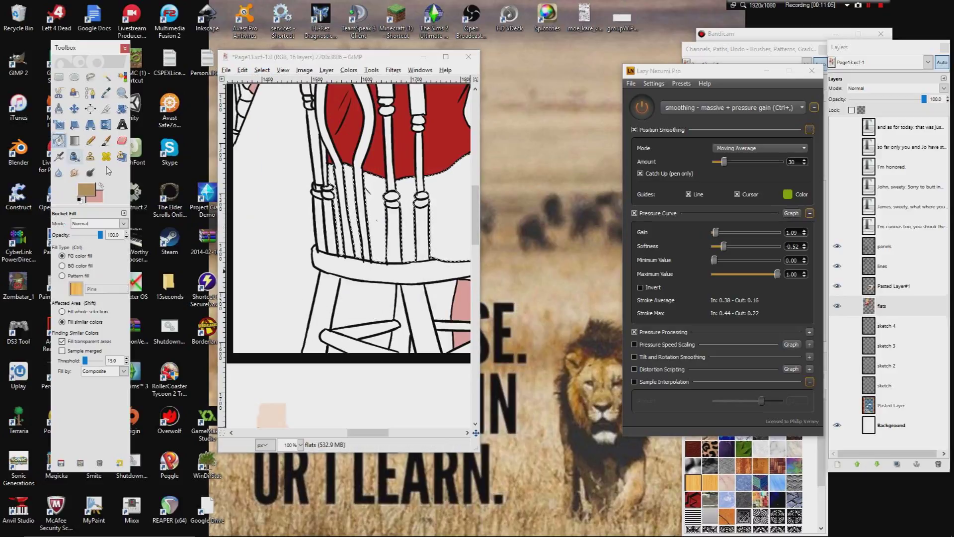
{"action": "left_click", "coordinate": [372, 212]}
{"action": "scroll", "coordinate": [296, 106], "scroll_direction": "right", "scroll_amount": 5}
{"action": "left_click", "coordinate": [262, 70]}
{"action": "left_click", "coordinate": [264, 99]}
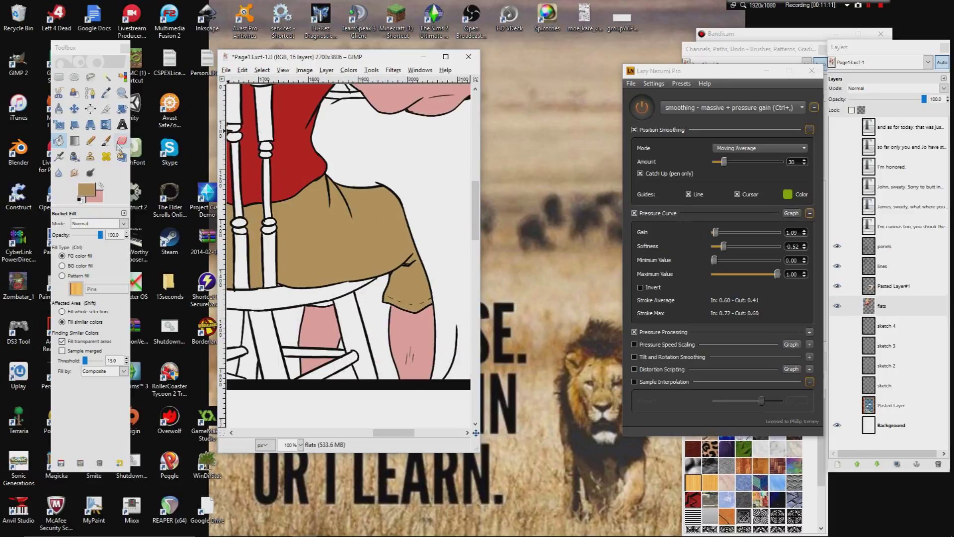
{"action": "left_click", "coordinate": [90, 141]}
{"action": "left_click_drag", "start_coordinate": [412, 153], "coordinate": [288, 262]}
{"action": "mouse_move", "coordinate": [381, 196]}
{"action": "left_mouse_down"}
{"action": "mouse_move", "coordinate": [332, 239]}
{"action": "mouse_move", "coordinate": [342, 245]}
{"action": "mouse_move", "coordinate": [424, 218]}
{"action": "left_mouse_up"}
{"action": "left_click", "coordinate": [106, 77]}
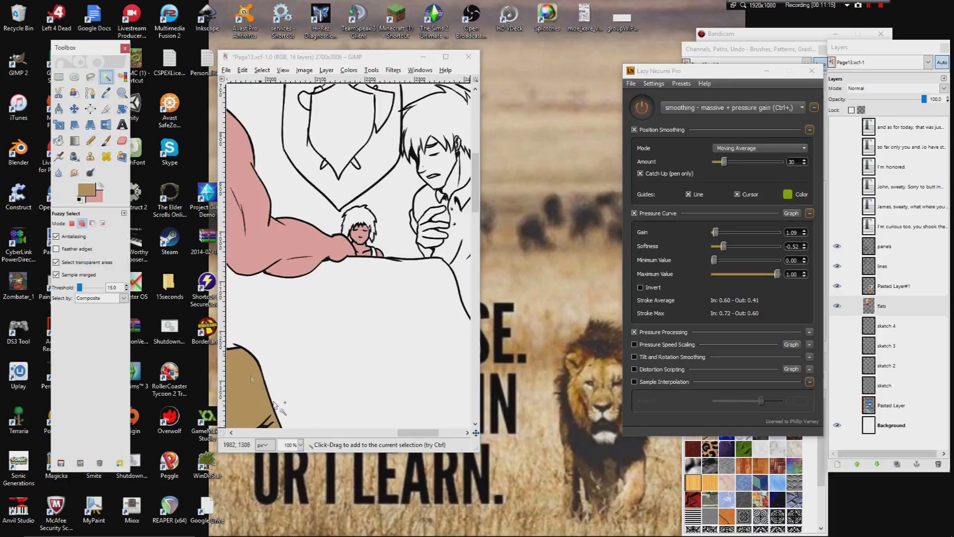
- Pick the orange-red from the palette swatches in the bottom comic panel as the foreground colour
{"action": "left_click", "coordinate": [300, 444]}
{"action": "left_click", "coordinate": [290, 410]}
{"action": "scroll", "coordinate": [295, 358], "scroll_direction": "down", "scroll_amount": 4}
{"action": "scroll", "coordinate": [295, 359], "scroll_direction": "left", "scroll_amount": 2}
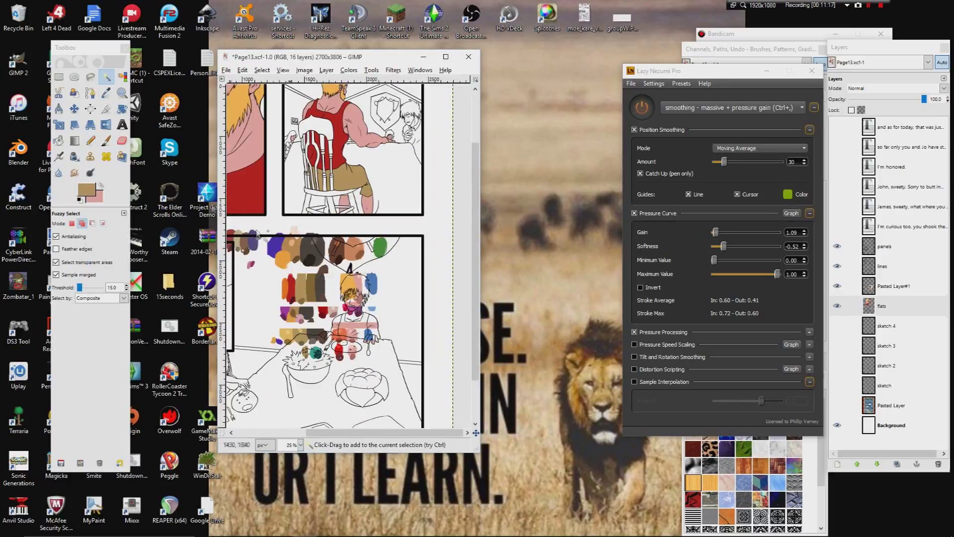
{"action": "key", "text": "o"}
{"action": "scroll", "coordinate": [316, 232], "scroll_direction": "down", "scroll_amount": 1}
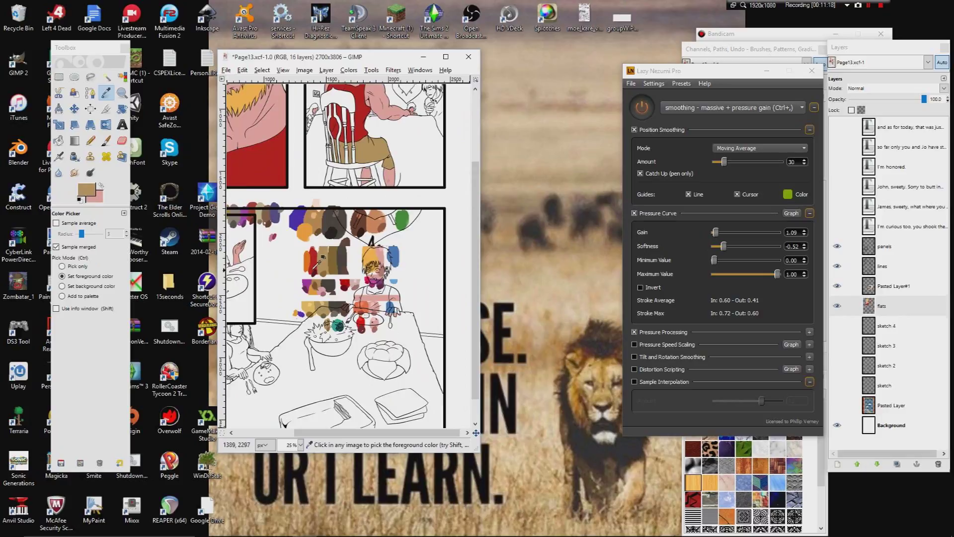
{"action": "left_click_drag", "start_coordinate": [326, 300], "coordinate": [337, 245]}
{"action": "left_click_drag", "start_coordinate": [381, 181], "coordinate": [339, 292]}
{"action": "scroll", "coordinate": [340, 293], "scroll_direction": "down", "scroll_amount": 3}
{"action": "scroll", "coordinate": [338, 281], "scroll_direction": "left", "scroll_amount": 1}
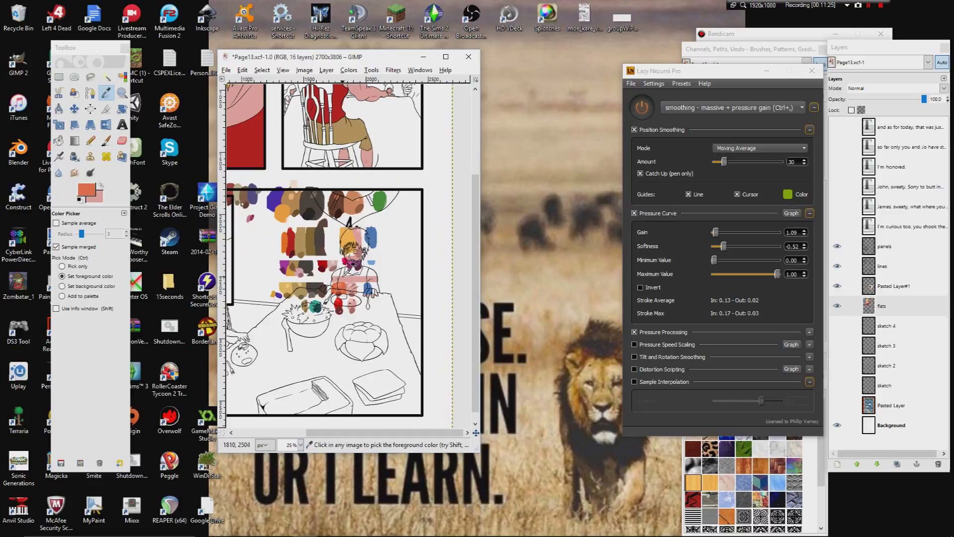
- Look over the coloured panels and palette, and pick the bright red swatch as the foreground colour
{"action": "scroll", "coordinate": [350, 262], "scroll_direction": "up", "scroll_amount": 4}
{"action": "scroll", "coordinate": [353, 268], "scroll_direction": "left", "scroll_amount": 3}
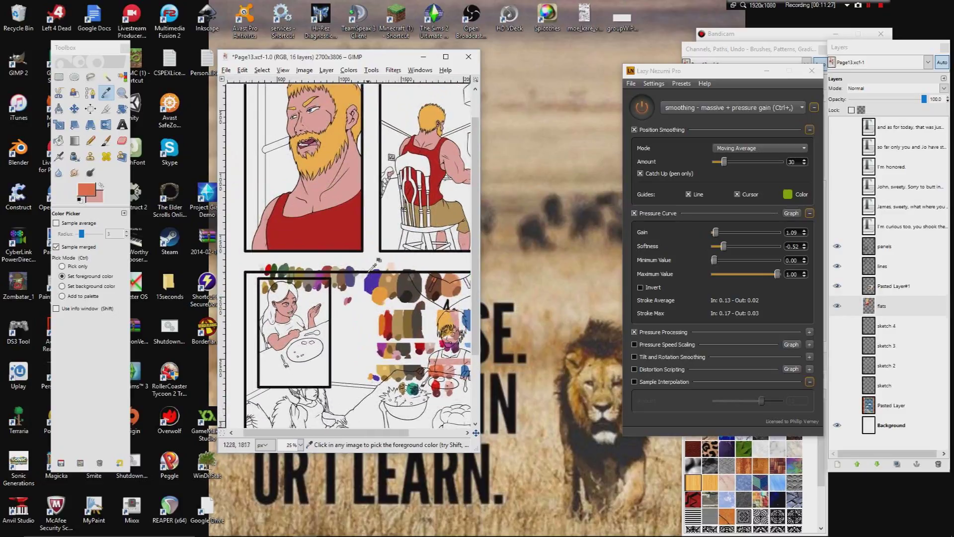
{"action": "scroll", "coordinate": [355, 273], "scroll_direction": "up", "scroll_amount": 1}
{"action": "scroll", "coordinate": [348, 279], "scroll_direction": "right", "scroll_amount": 1}
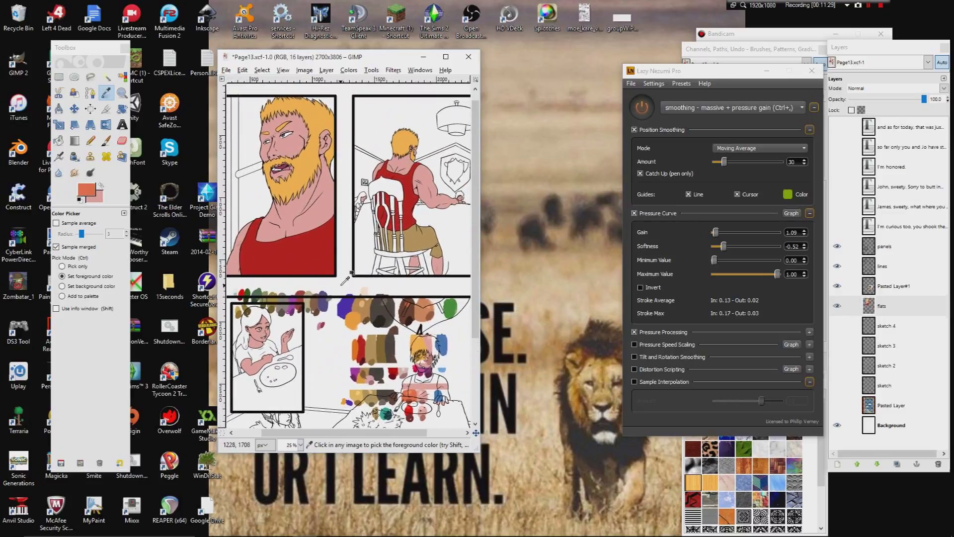
{"action": "scroll", "coordinate": [345, 281], "scroll_direction": "up", "scroll_amount": 1}
{"action": "scroll", "coordinate": [345, 281], "scroll_direction": "right", "scroll_amount": 2}
{"action": "scroll", "coordinate": [363, 279], "scroll_direction": "down", "scroll_amount": 4}
{"action": "scroll", "coordinate": [380, 278], "scroll_direction": "left", "scroll_amount": 2}
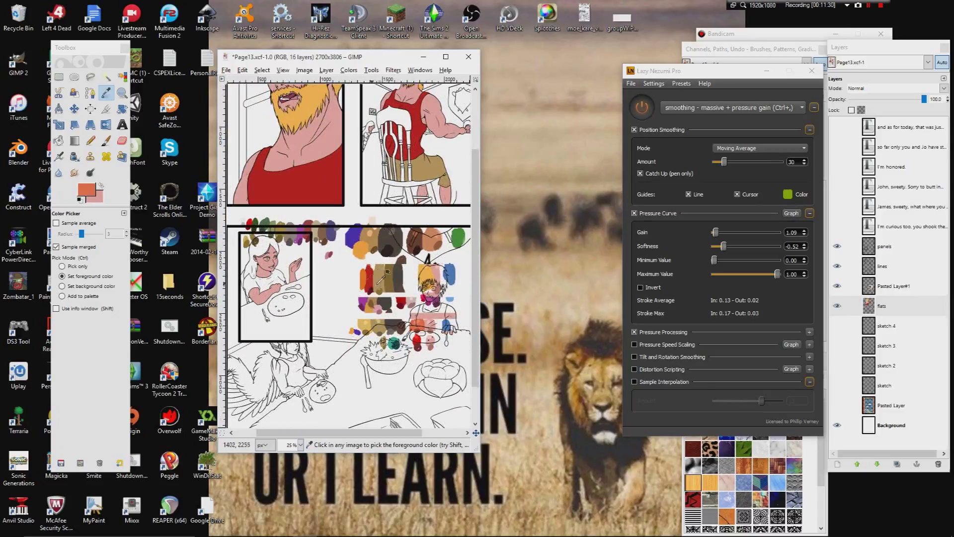
{"action": "scroll", "coordinate": [382, 274], "scroll_direction": "right", "scroll_amount": 1}
{"action": "scroll", "coordinate": [381, 274], "scroll_direction": "down", "scroll_amount": 1}
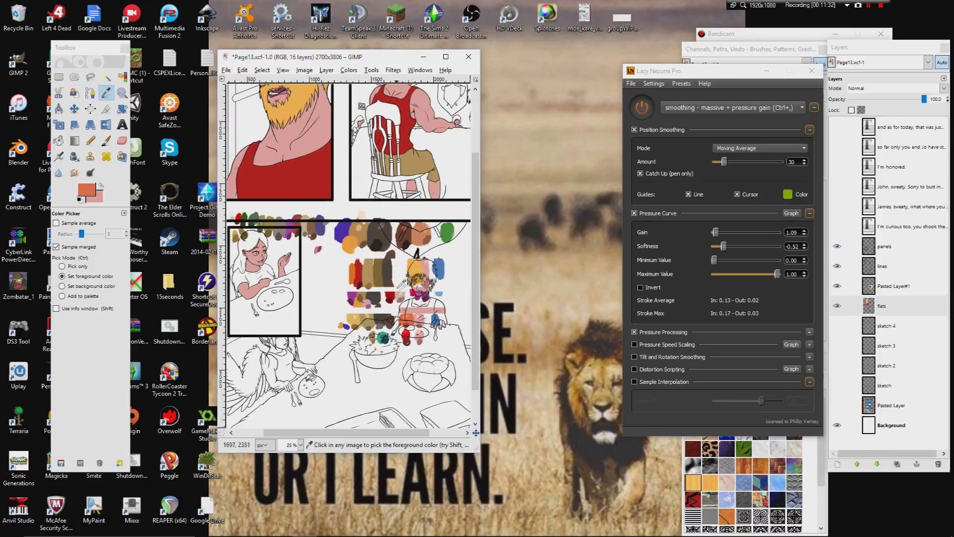
{"action": "left_click", "coordinate": [300, 445]}
{"action": "left_click", "coordinate": [292, 397]}
{"action": "scroll", "coordinate": [367, 278], "scroll_direction": "down", "scroll_amount": 3}
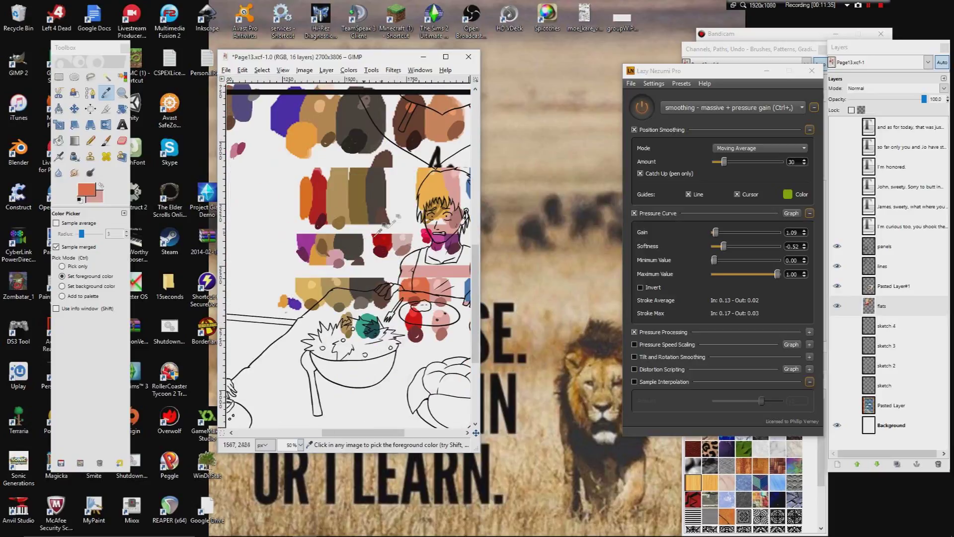
{"action": "scroll", "coordinate": [368, 278], "scroll_direction": "right", "scroll_amount": 2}
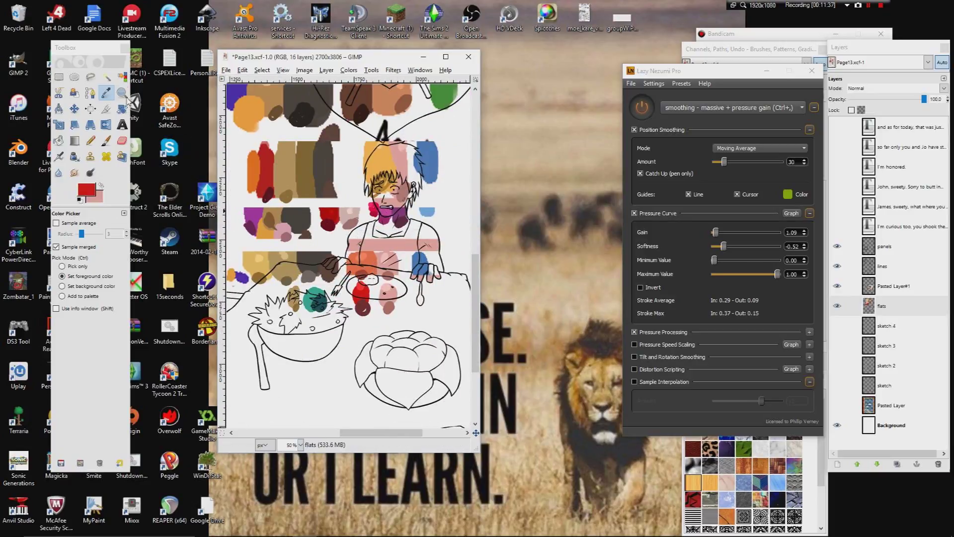
- Hide the palette layer Pasted Layer#1 and fuzzy-select the woman's hair in the small inset panel
{"action": "left_click", "coordinate": [106, 76]}
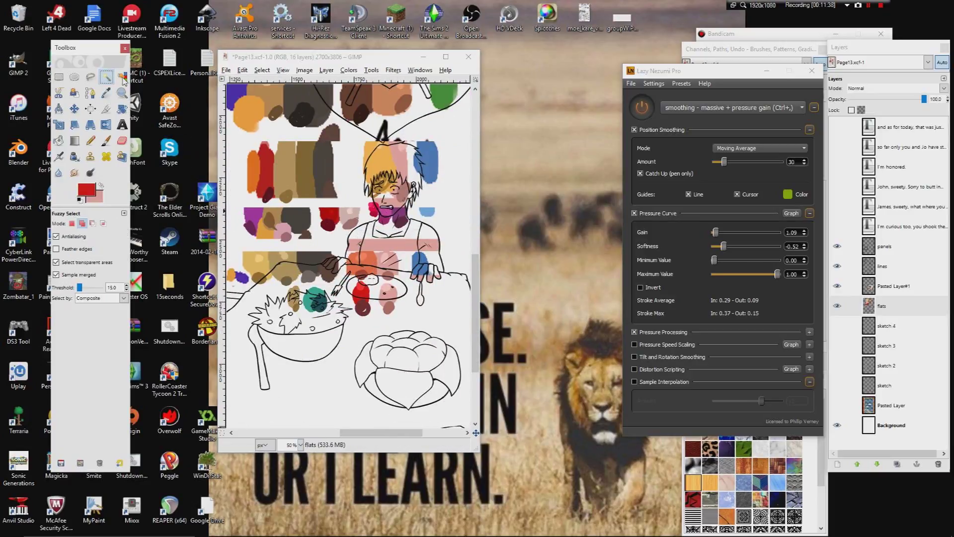
{"action": "left_click", "coordinate": [836, 287]}
{"action": "scroll", "coordinate": [309, 130], "scroll_direction": "left", "scroll_amount": 5}
{"action": "scroll", "coordinate": [309, 130], "scroll_direction": "up", "scroll_amount": 3}
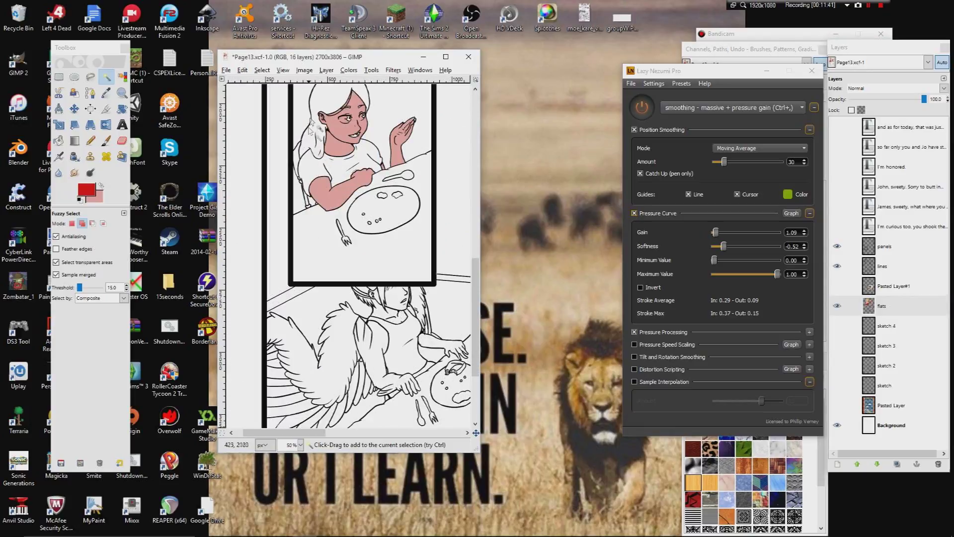
{"action": "left_click", "coordinate": [326, 111], "text": "shift"}
{"action": "scroll", "coordinate": [336, 214], "scroll_direction": "up", "scroll_amount": 3}
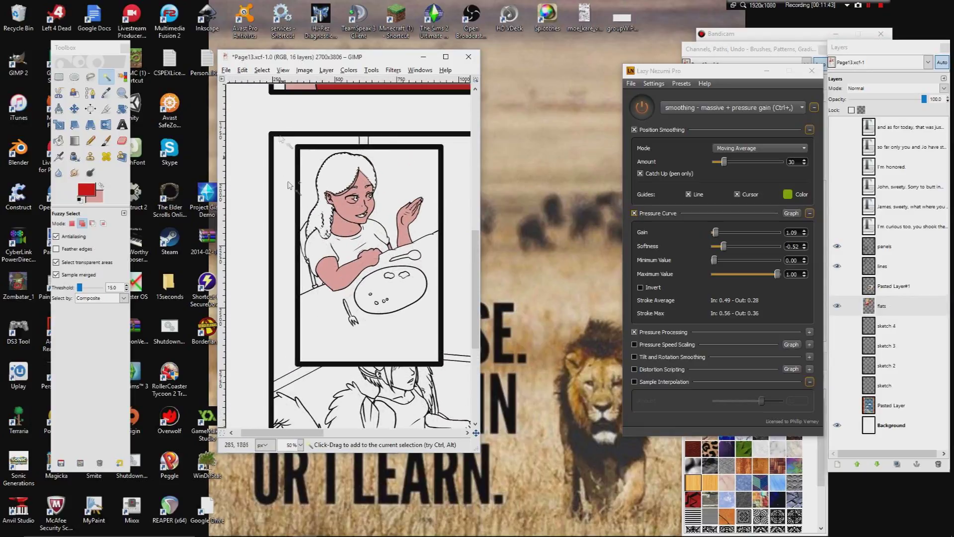
- Grow the hair selection, fill the woman's hair with the bright red, and deselect
{"action": "left_click", "coordinate": [262, 69]}
{"action": "left_click", "coordinate": [278, 199]}
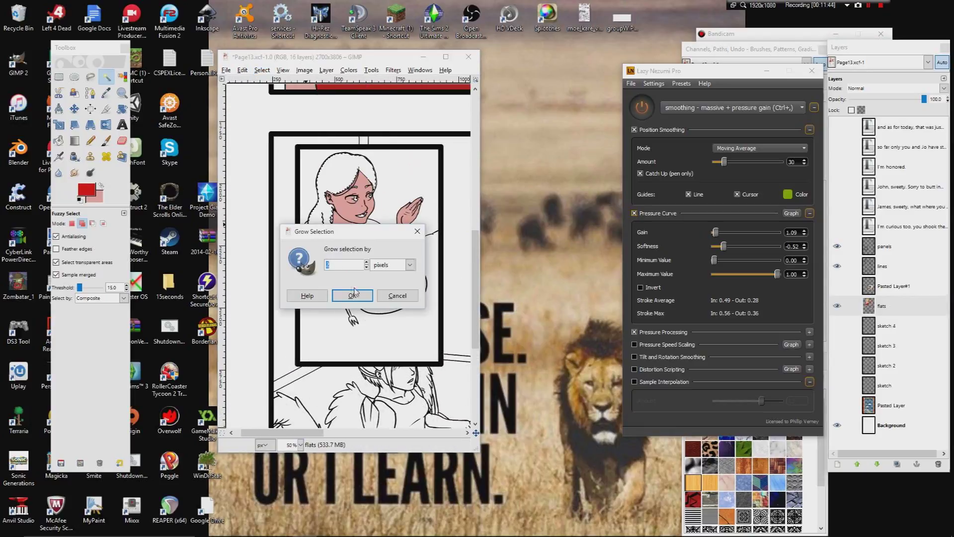
{"action": "left_click", "coordinate": [352, 295]}
{"action": "left_click", "coordinate": [59, 140]}
{"action": "left_click", "coordinate": [330, 182]}
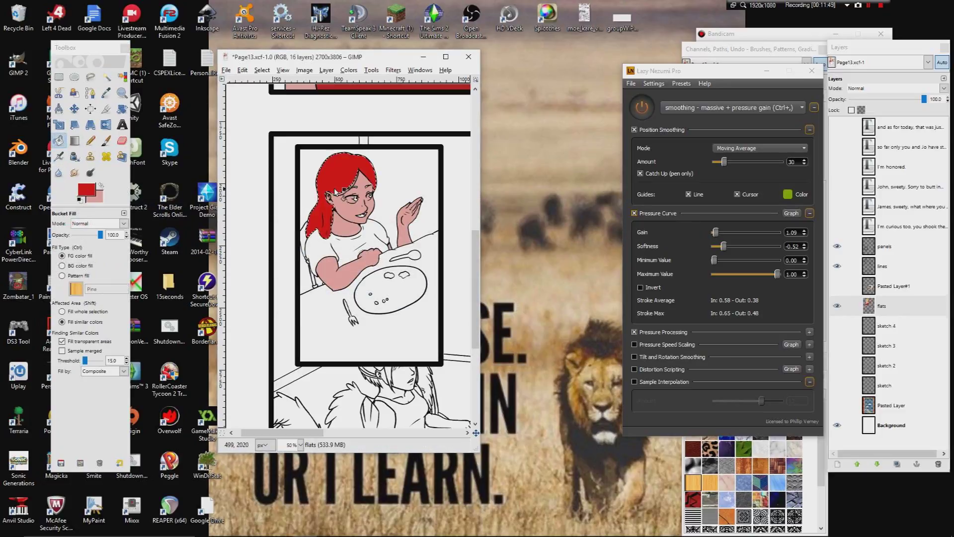
{"action": "left_click", "coordinate": [106, 141]}
{"action": "left_click", "coordinate": [259, 69]}
{"action": "left_click", "coordinate": [273, 106]}
- Zoom in to 200% and paint the woman's left-hand eyebrow with the bright red
{"action": "left_click", "coordinate": [300, 444]}
{"action": "left_click", "coordinate": [293, 374]}
{"action": "left_click_drag", "start_coordinate": [294, 218], "coordinate": [228, 420]}
{"action": "left_click_drag", "start_coordinate": [309, 183], "coordinate": [308, 183]}
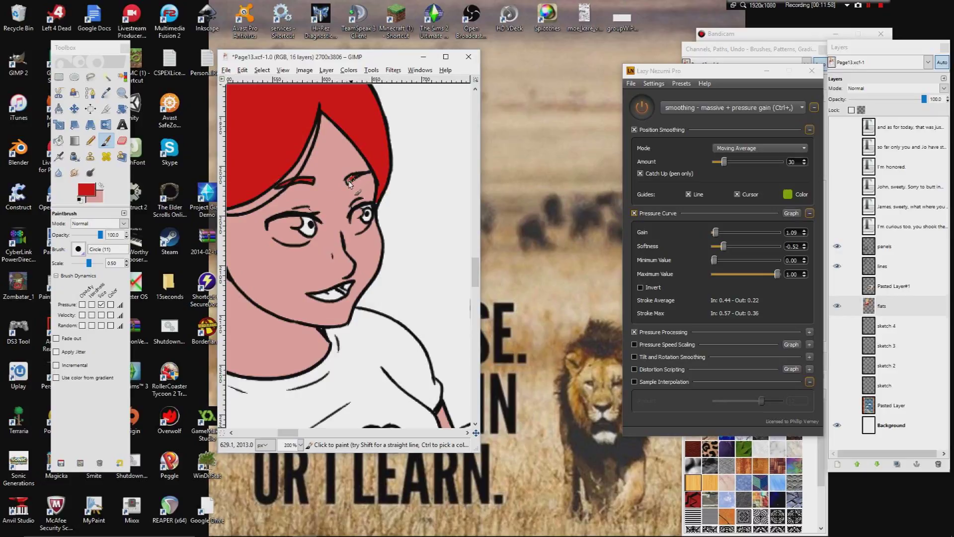
- Clean up the woman's eyebrows with the pencil, using the skin tone and the bright red sampled from the drawing
{"action": "left_click", "coordinate": [90, 141]}
{"action": "scroll", "coordinate": [316, 236], "scroll_direction": "left", "scroll_amount": 2}
{"action": "scroll", "coordinate": [316, 236], "scroll_direction": "up", "scroll_amount": 2}
{"action": "key", "text": "ctrl"}
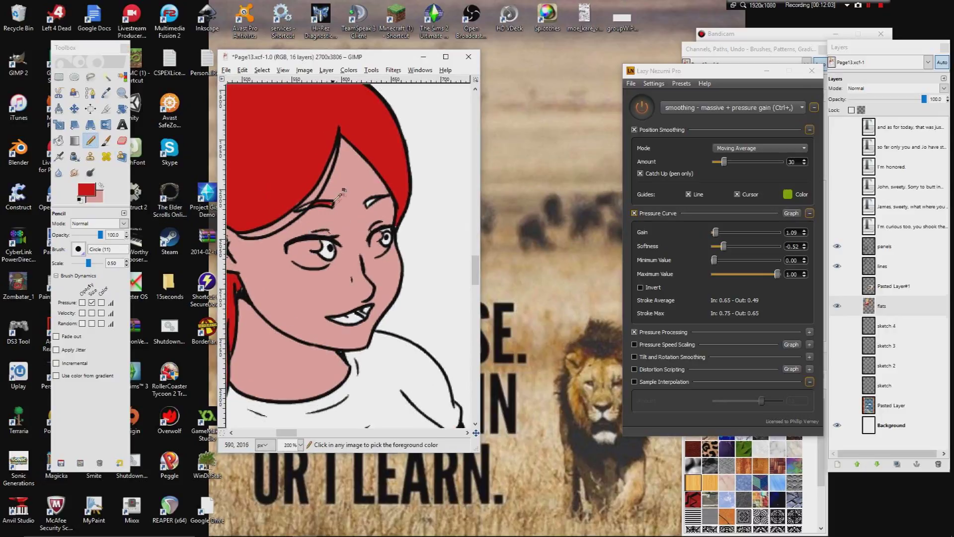
{"action": "left_click", "coordinate": [342, 191], "text": "ctrl"}
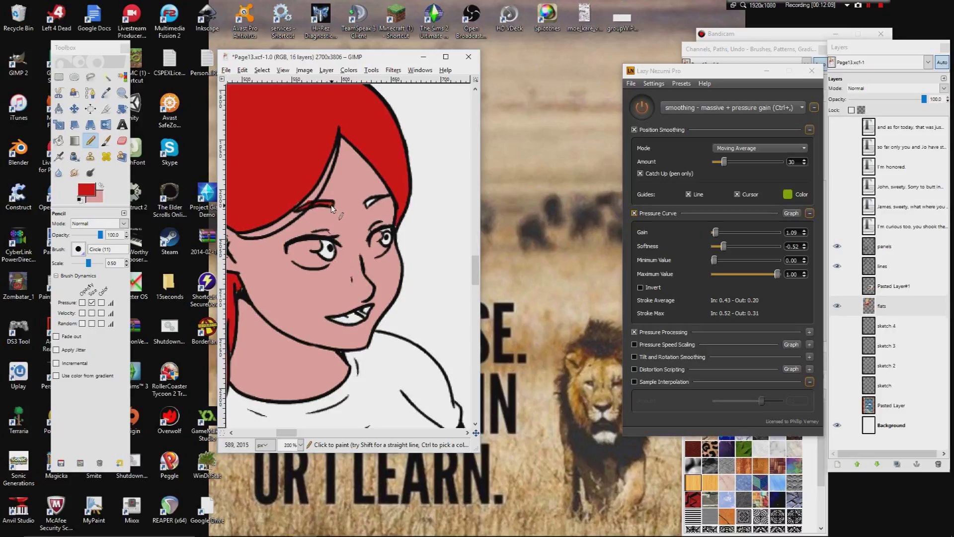
{"action": "left_click", "coordinate": [309, 204], "text": "ctrl"}
{"action": "left_click", "coordinate": [312, 205], "text": "ctrl"}
{"action": "left_click_drag", "start_coordinate": [369, 207], "coordinate": [239, 358]}
{"action": "left_click_drag", "start_coordinate": [383, 159], "coordinate": [233, 348]}
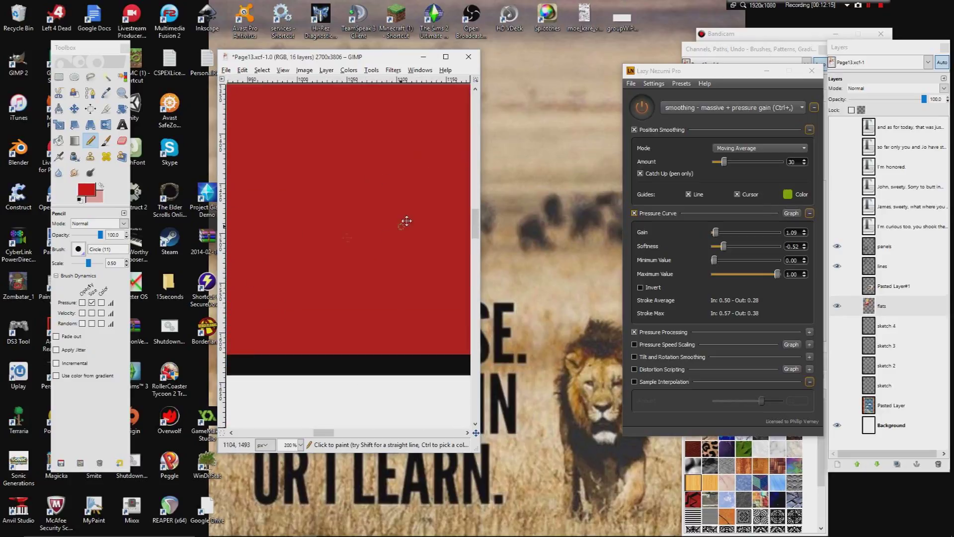
{"action": "left_click_drag", "start_coordinate": [406, 219], "coordinate": [228, 357]}
{"action": "left_click_drag", "start_coordinate": [407, 183], "coordinate": [258, 298]}
{"action": "left_click_drag", "start_coordinate": [378, 164], "coordinate": [329, 209]}
{"action": "left_click", "coordinate": [106, 77]}
{"action": "left_click", "coordinate": [339, 232]}
{"action": "left_click", "coordinate": [242, 70]}
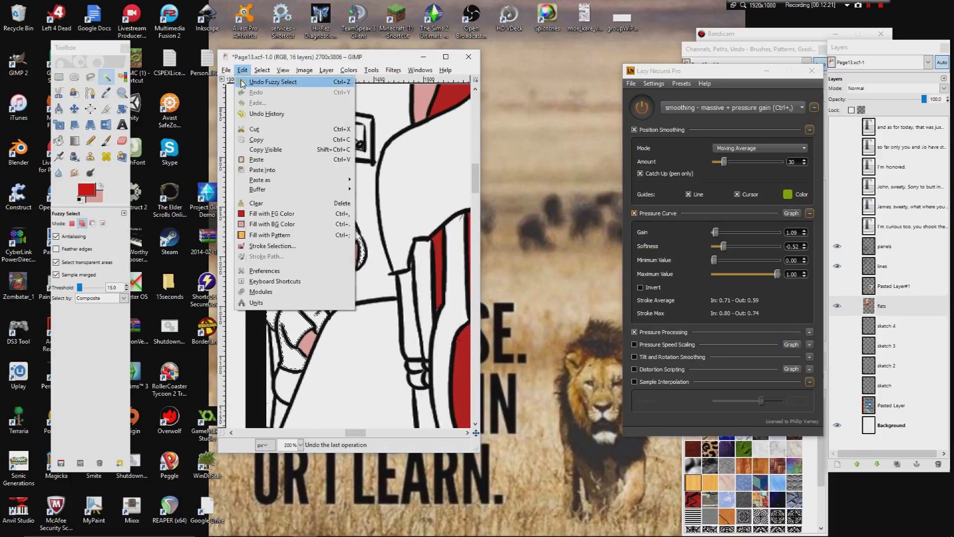
{"action": "mouse_move", "coordinate": [257, 72]}
{"action": "left_click", "coordinate": [265, 106]}
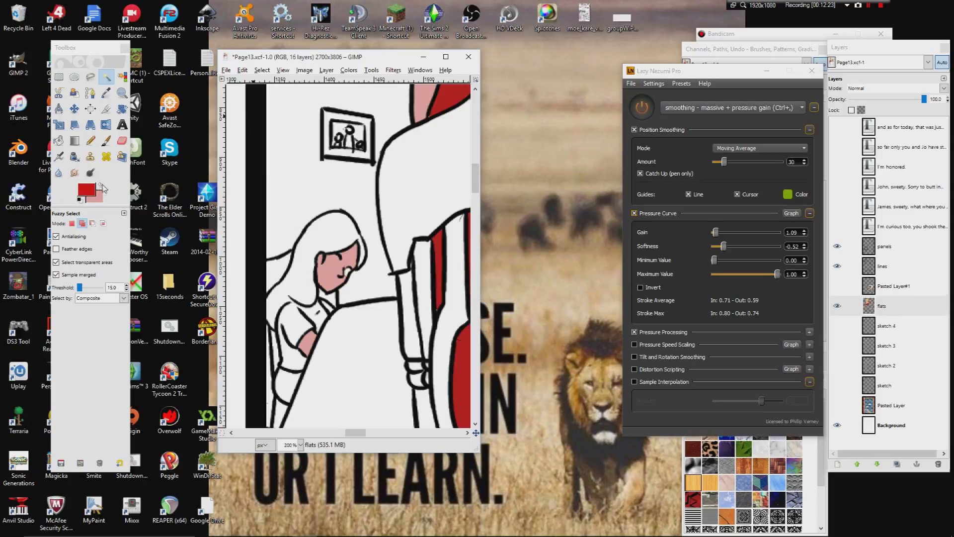
- Close the gap in the small background woman's hair outline with black on the lines layer
{"action": "left_click", "coordinate": [81, 199]}
{"action": "left_click", "coordinate": [105, 142]}
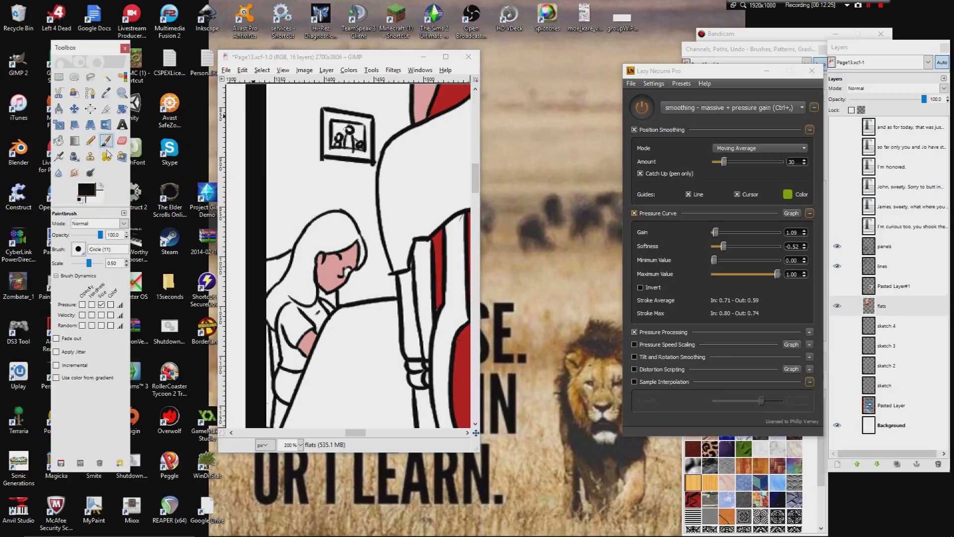
{"action": "left_click", "coordinate": [892, 268]}
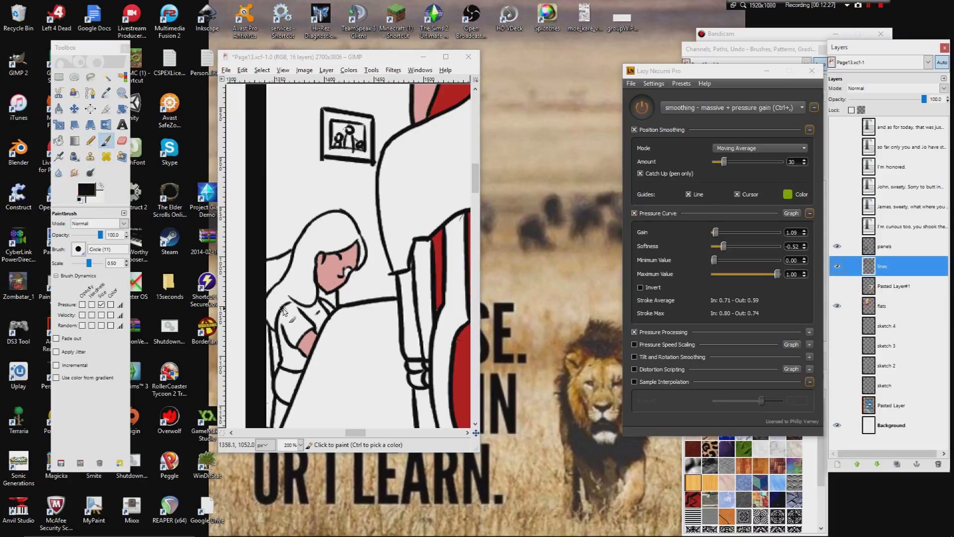
{"action": "left_click", "coordinate": [291, 305]}
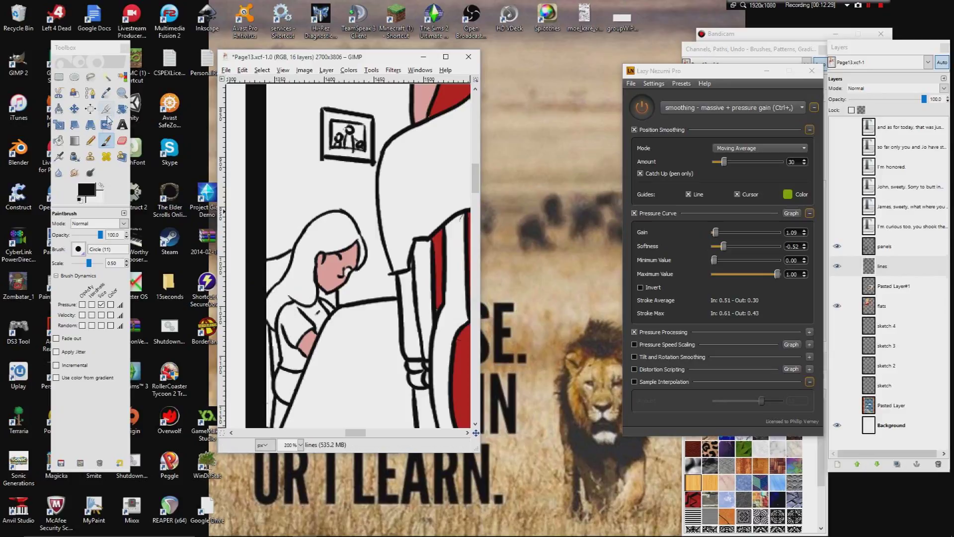
- On the flats layer, pencil the sampled skin tone over the white spot on the background woman's face
{"action": "left_click", "coordinate": [90, 141]}
{"action": "left_click", "coordinate": [885, 309]}
{"action": "left_click", "coordinate": [339, 244], "text": "ctrl"}
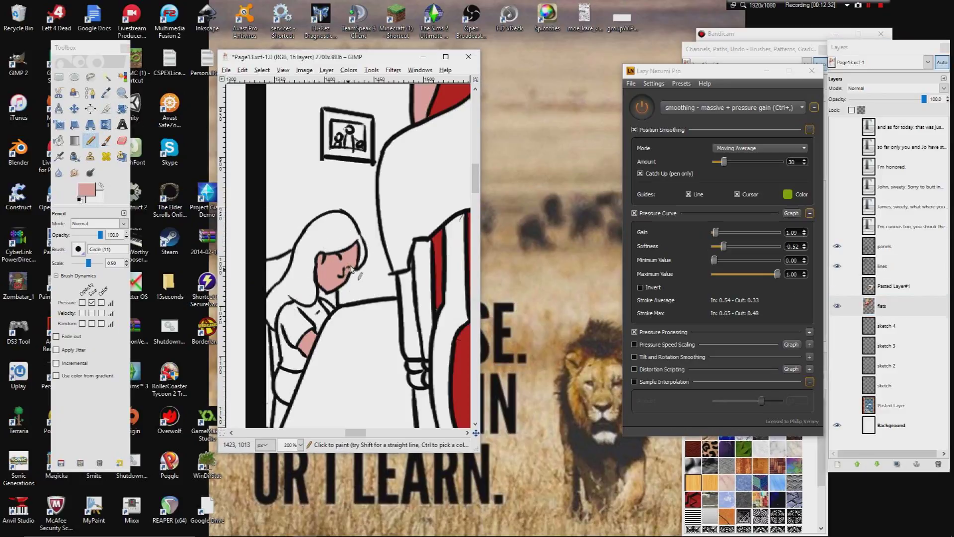
- Sample the bright red as the foreground colour and widen the image window
{"action": "left_click_drag", "start_coordinate": [475, 432], "coordinate": [464, 443]}
{"action": "left_click_drag", "start_coordinate": [352, 338], "coordinate": [354, 316]}
{"action": "left_click", "coordinate": [356, 336], "text": "ctrl"}
{"action": "left_click_drag", "start_coordinate": [478, 425], "coordinate": [617, 425]}
{"action": "left_click_drag", "start_coordinate": [331, 404], "coordinate": [330, 231]}
- Fuzzy-select the background woman's hair on the flats layer and grow the selection
{"action": "left_click", "coordinate": [106, 77]}
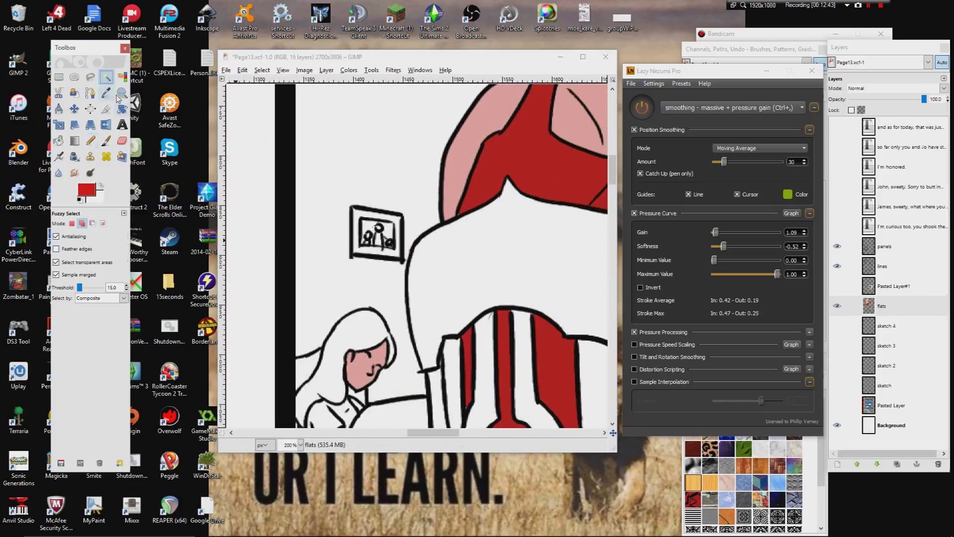
{"action": "left_click_drag", "start_coordinate": [340, 285], "coordinate": [380, 173]}
{"action": "left_click", "coordinate": [362, 240]}
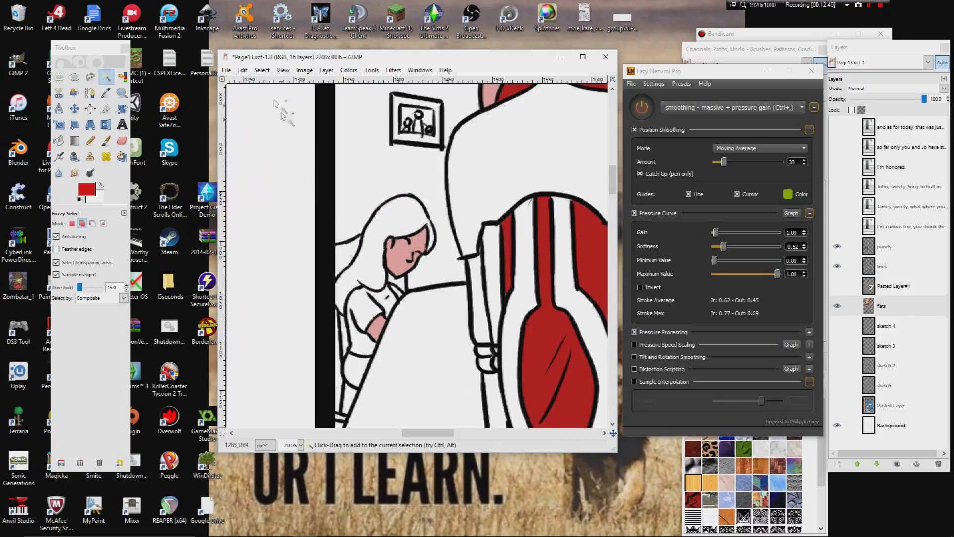
{"action": "left_click", "coordinate": [261, 70]}
{"action": "left_click", "coordinate": [266, 94]}
{"action": "left_click", "coordinate": [392, 218]}
{"action": "left_click", "coordinate": [356, 208]}
{"action": "left_click", "coordinate": [262, 69]}
{"action": "left_click", "coordinate": [281, 199]}
{"action": "left_click", "coordinate": [422, 297]}
- Fill the background woman's hair with the bright red and deselect
{"action": "key", "text": "shift+b"}
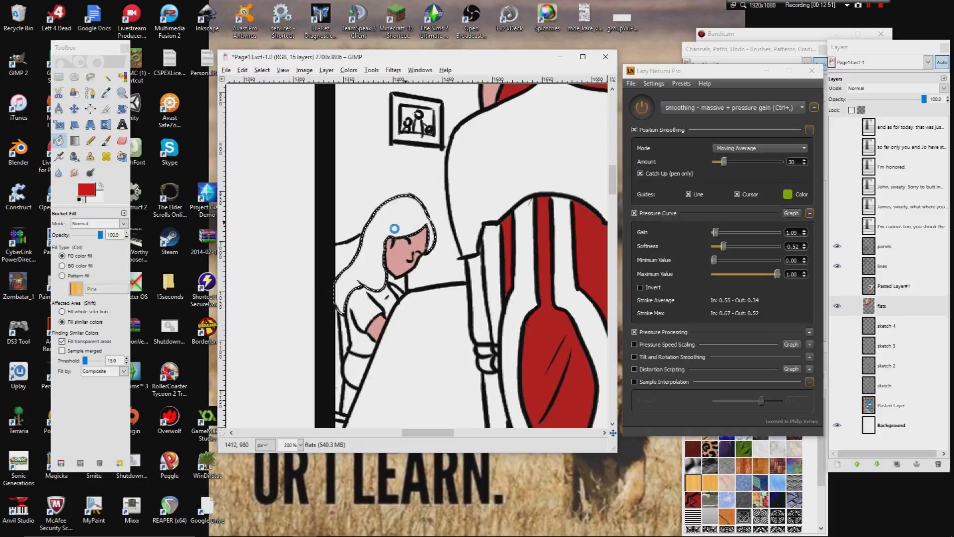
{"action": "left_click", "coordinate": [388, 237]}
{"action": "left_click", "coordinate": [262, 70]}
{"action": "left_click", "coordinate": [272, 106]}
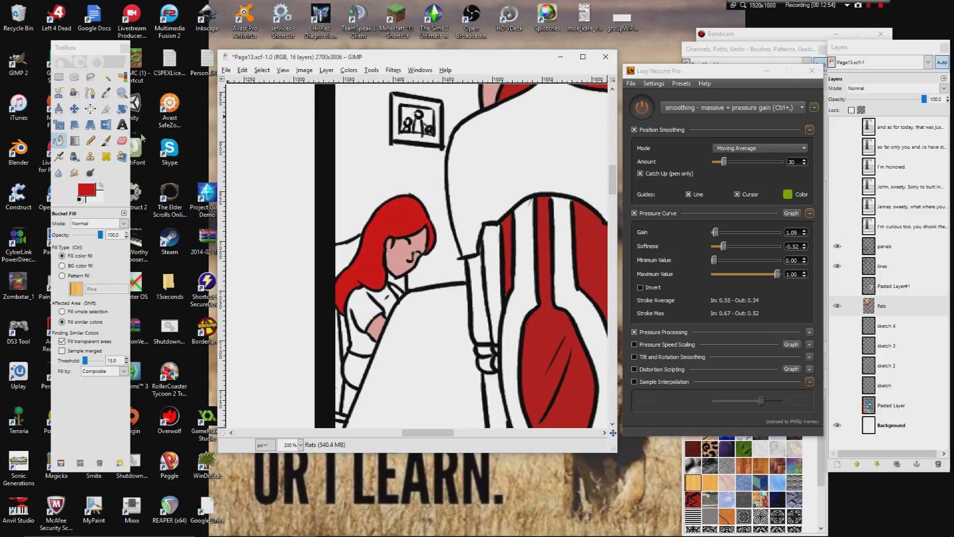
- Show the palette layer Pasted Layer#1 at 100% zoom and pick the teal swatch as the foreground colour
{"action": "left_click", "coordinate": [91, 142]}
{"action": "left_click_drag", "start_coordinate": [333, 270], "coordinate": [396, 170]}
{"action": "left_click_drag", "start_coordinate": [278, 337], "coordinate": [457, 87]}
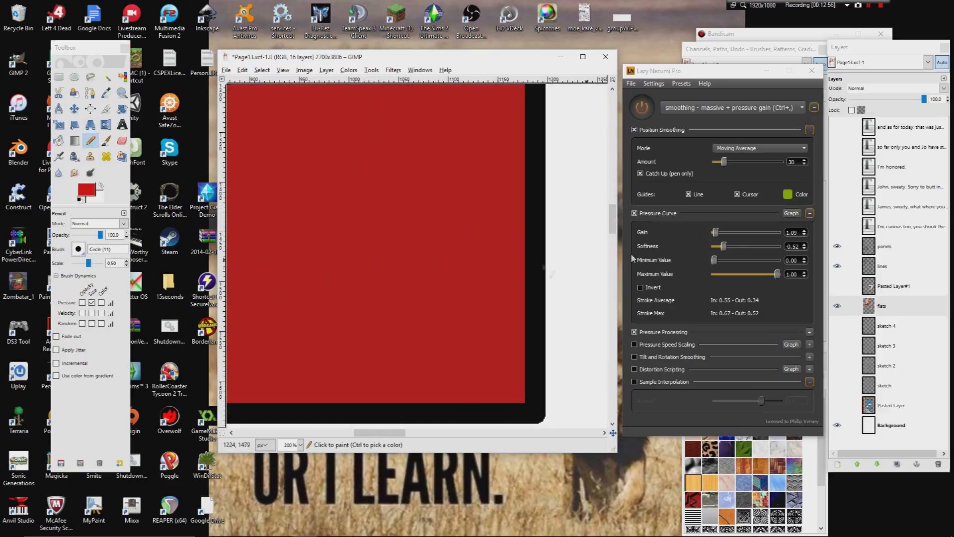
{"action": "left_click", "coordinate": [838, 285]}
{"action": "left_click", "coordinate": [301, 445]}
{"action": "left_click", "coordinate": [293, 389]}
{"action": "left_click_drag", "start_coordinate": [400, 338], "coordinate": [407, 89]}
{"action": "left_click_drag", "start_coordinate": [467, 407], "coordinate": [422, 240]}
{"action": "scroll", "coordinate": [422, 240], "scroll_direction": "right", "scroll_amount": 5}
{"action": "scroll", "coordinate": [422, 240], "scroll_direction": "up", "scroll_amount": 1}
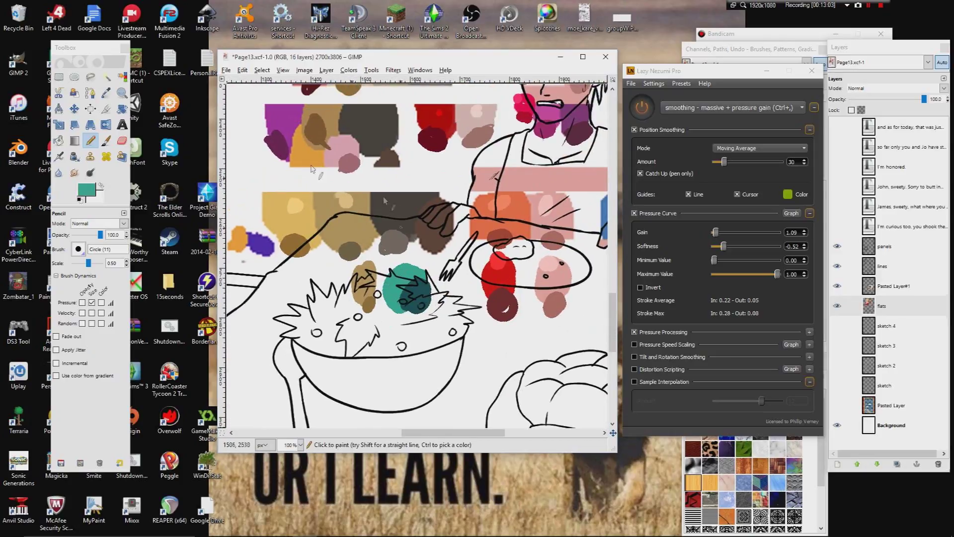
- Hide the palette layer and fuzzy-select the background woman's shirt with the flats layer active
{"action": "left_click", "coordinate": [106, 77]}
{"action": "scroll", "coordinate": [423, 268], "scroll_direction": "up", "scroll_amount": 5}
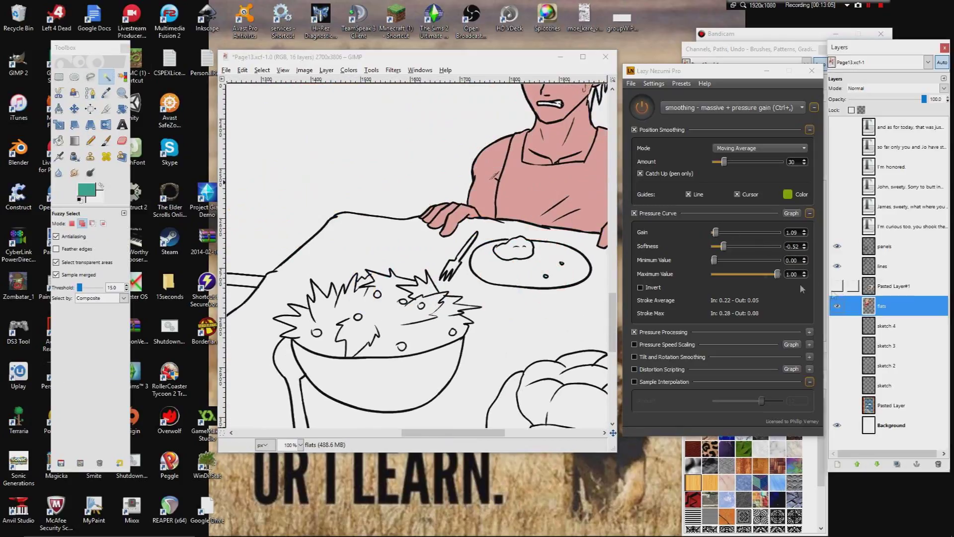
{"action": "scroll", "coordinate": [423, 268], "scroll_direction": "left", "scroll_amount": 10}
{"action": "left_click", "coordinate": [325, 290]}
{"action": "left_click_drag", "start_coordinate": [489, 187], "coordinate": [349, 295]}
{"action": "scroll", "coordinate": [412, 236], "scroll_direction": "up", "scroll_amount": 7}
{"action": "scroll", "coordinate": [388, 248], "scroll_direction": "right", "scroll_amount": 4}
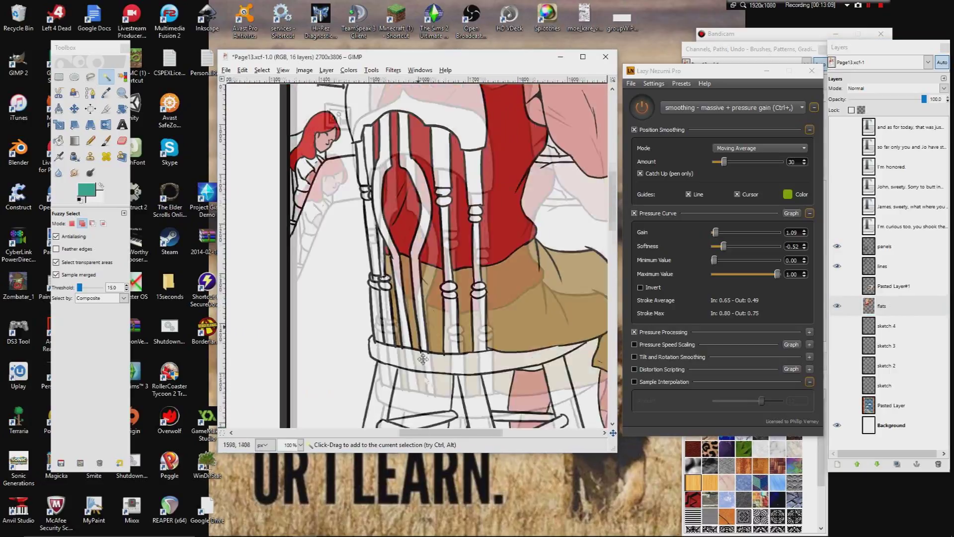
{"action": "left_click", "coordinate": [315, 249]}
{"action": "left_click", "coordinate": [333, 248]}
{"action": "left_click", "coordinate": [338, 238]}
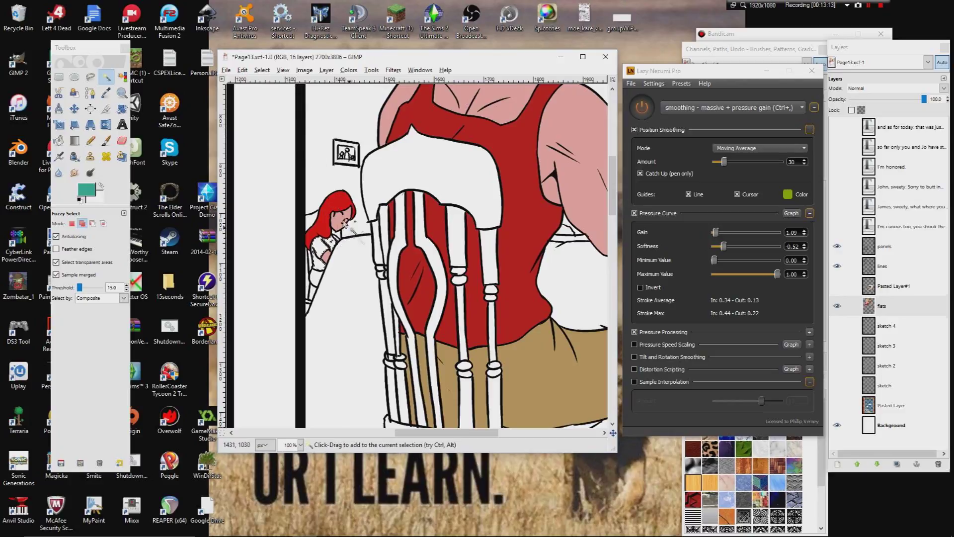
- Grow the shirt selection, fill the background woman's shirt with teal, and deselect
{"action": "left_click", "coordinate": [262, 70]}
{"action": "left_click", "coordinate": [279, 192]}
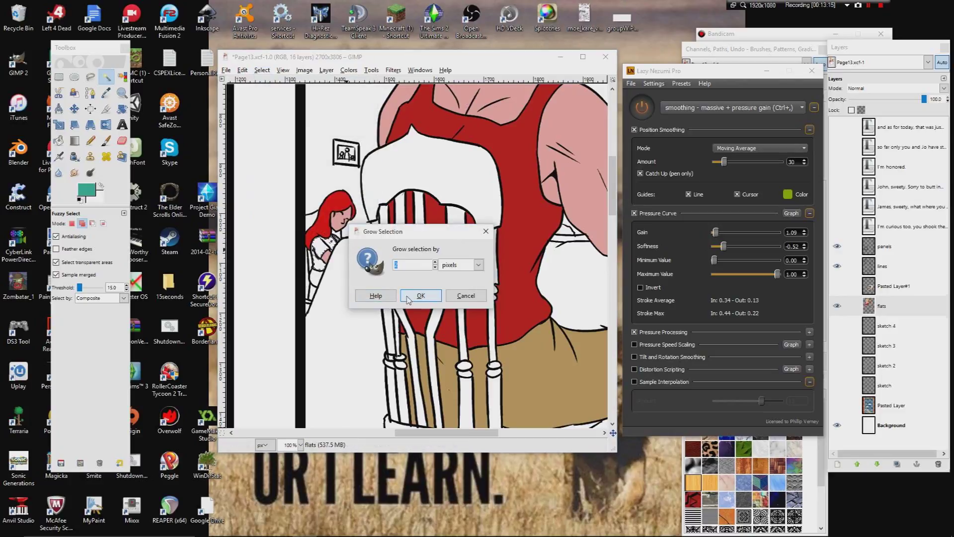
{"action": "left_click", "coordinate": [419, 296]}
{"action": "left_click", "coordinate": [58, 141]}
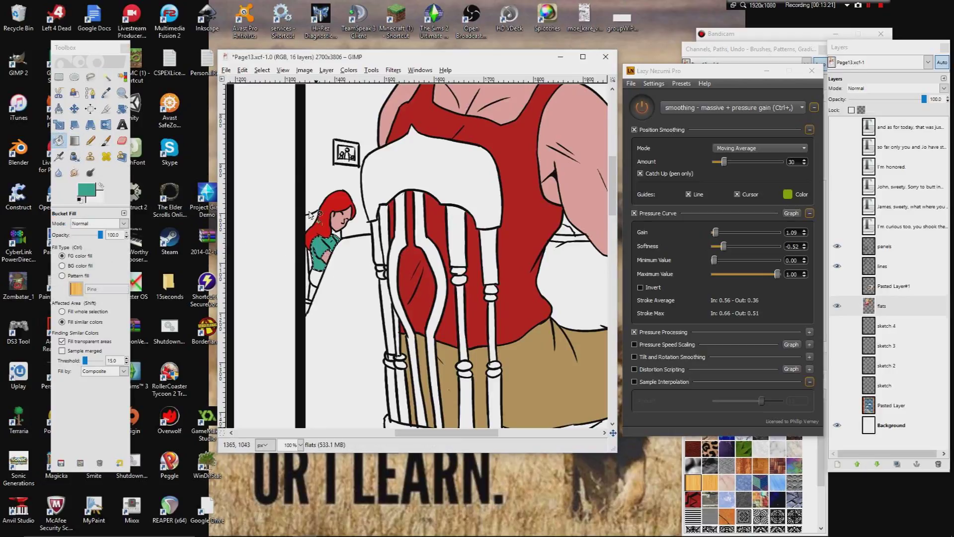
{"action": "left_click", "coordinate": [265, 71]}
{"action": "left_click", "coordinate": [266, 94]}
- Fuzzy-select the background woman's trousers below the teal shirt and grow the selection
{"action": "left_click_drag", "start_coordinate": [335, 284], "coordinate": [376, 236]}
{"action": "left_click", "coordinate": [107, 80]}
{"action": "left_click", "coordinate": [107, 78]}
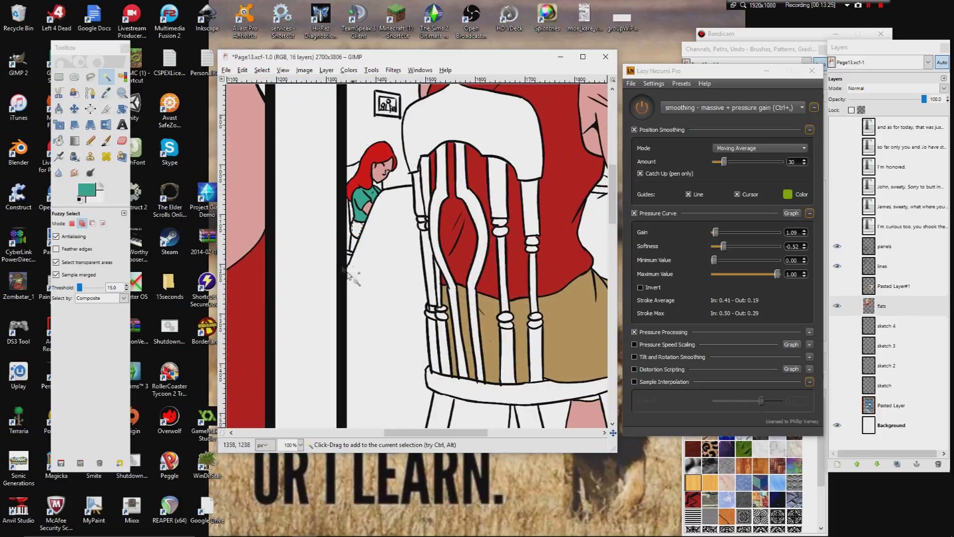
{"action": "left_click", "coordinate": [265, 70]}
{"action": "left_click", "coordinate": [308, 318]}
{"action": "left_click_drag", "start_coordinate": [308, 323], "coordinate": [362, 201]}
{"action": "left_click_drag", "start_coordinate": [291, 306], "coordinate": [362, 202]}
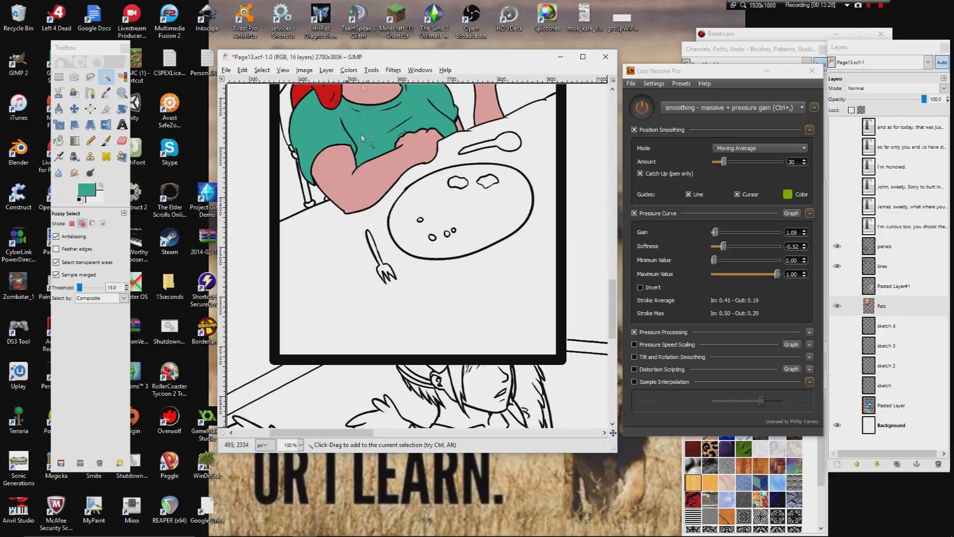
{"action": "left_click", "coordinate": [262, 70]}
{"action": "left_click", "coordinate": [278, 199]}
{"action": "left_click", "coordinate": [416, 298]}
- Show the palette layer Pasted Layer#1, pick the tan swatch as the foreground colour, and hide the layer
{"action": "left_click", "coordinate": [106, 93]}
{"action": "left_click_drag", "start_coordinate": [578, 106], "coordinate": [337, 224]}
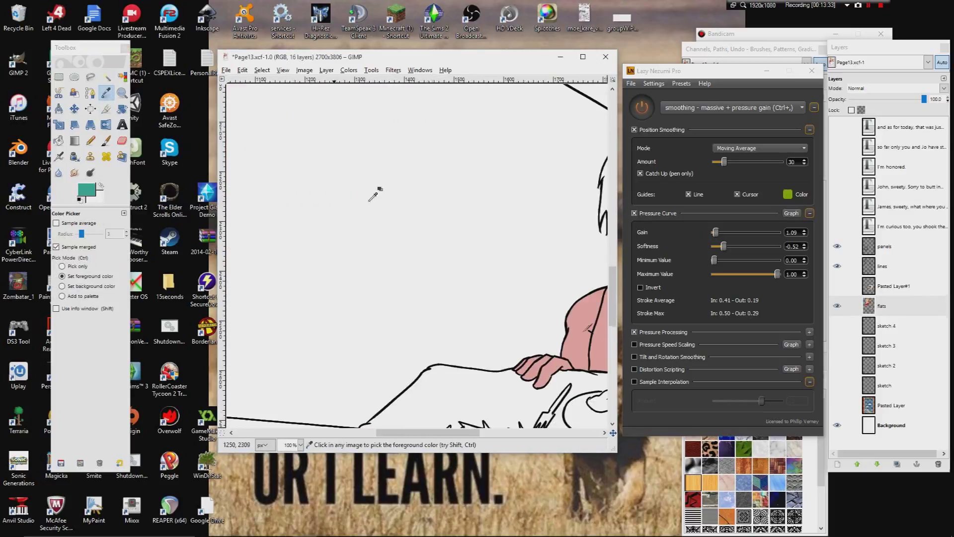
{"action": "left_click", "coordinate": [837, 286]}
{"action": "scroll", "coordinate": [432, 259], "scroll_direction": "down", "scroll_amount": 5}
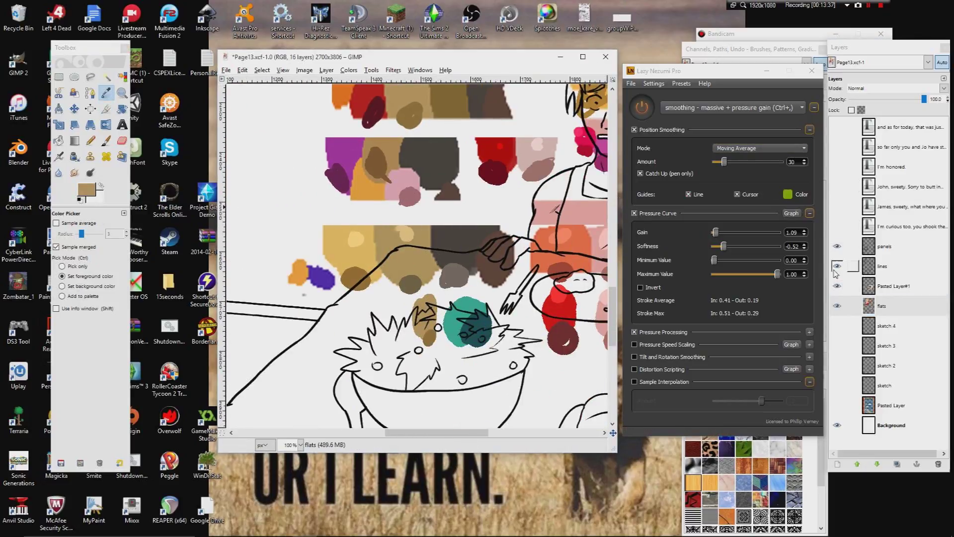
{"action": "left_click", "coordinate": [837, 288]}
- Bucket-fill the background woman's trousers with the tan and deselect
{"action": "key", "text": "shift+b"}
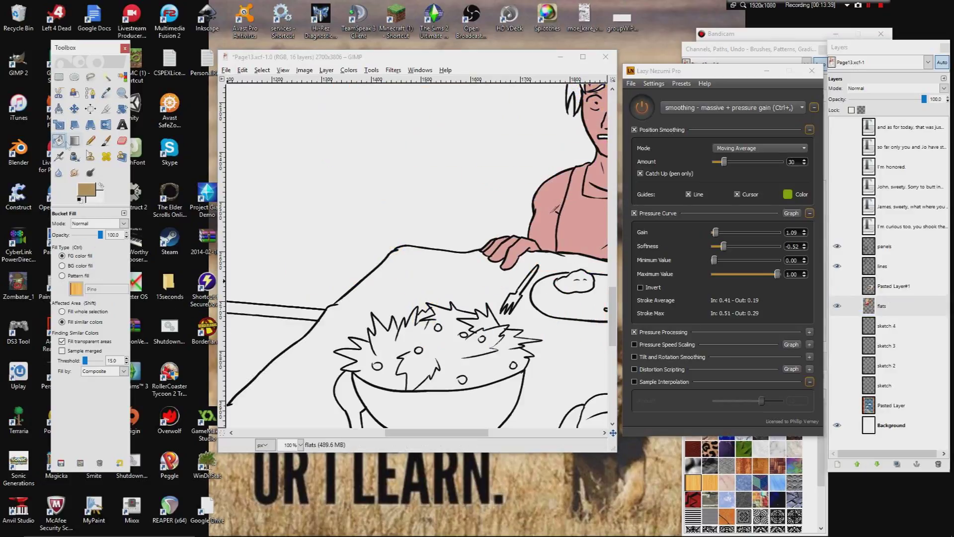
{"action": "scroll", "coordinate": [357, 287], "scroll_direction": "up", "scroll_amount": 5}
{"action": "scroll", "coordinate": [356, 287], "scroll_direction": "up", "scroll_amount": 10}
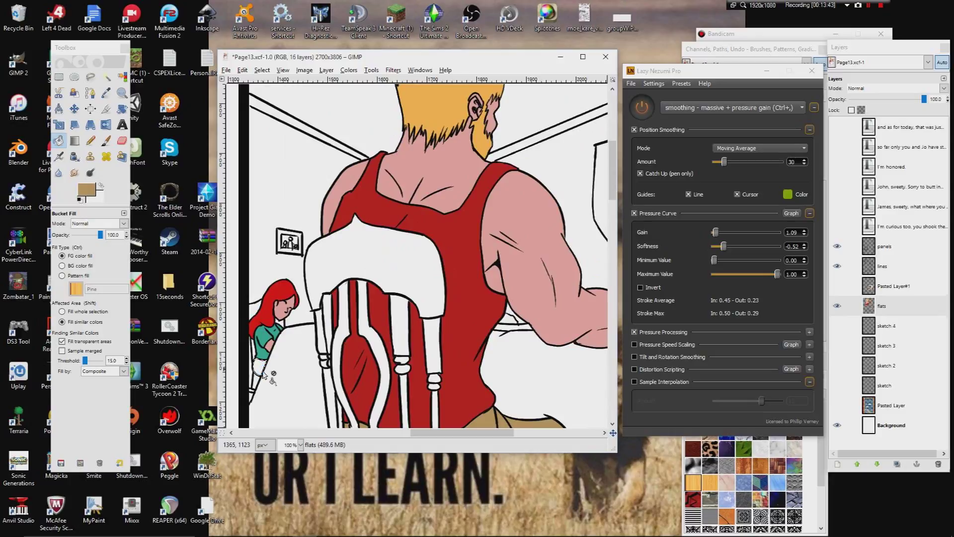
{"action": "left_click", "coordinate": [261, 70]}
{"action": "left_click", "coordinate": [268, 93]}
- Sample the pink tongue colour from the bearded man's mouth as the pencil's foreground colour
{"action": "left_click_drag", "start_coordinate": [287, 231], "coordinate": [397, 136]}
{"action": "left_click_drag", "start_coordinate": [238, 318], "coordinate": [462, 87]}
{"action": "left_click_drag", "start_coordinate": [399, 203], "coordinate": [272, 259]}
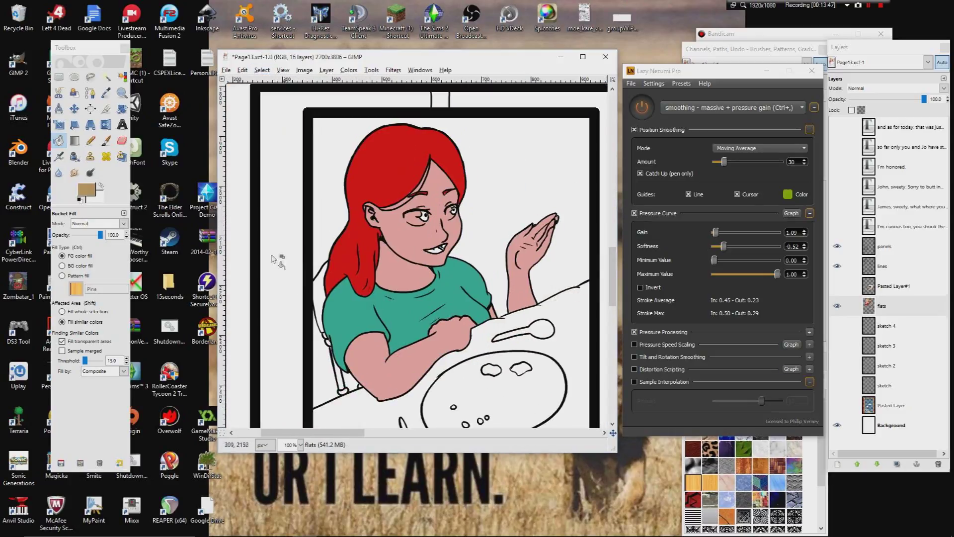
{"action": "left_click", "coordinate": [106, 94]}
{"action": "scroll", "coordinate": [318, 259], "scroll_direction": "down", "scroll_amount": 1}
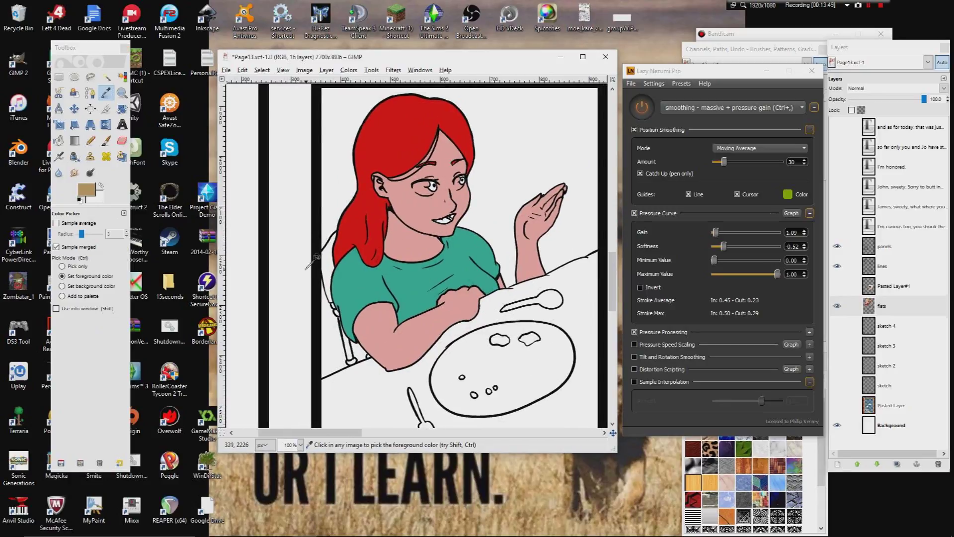
{"action": "left_click_drag", "start_coordinate": [326, 199], "coordinate": [239, 417]}
{"action": "left_click_drag", "start_coordinate": [318, 347], "coordinate": [347, 184]}
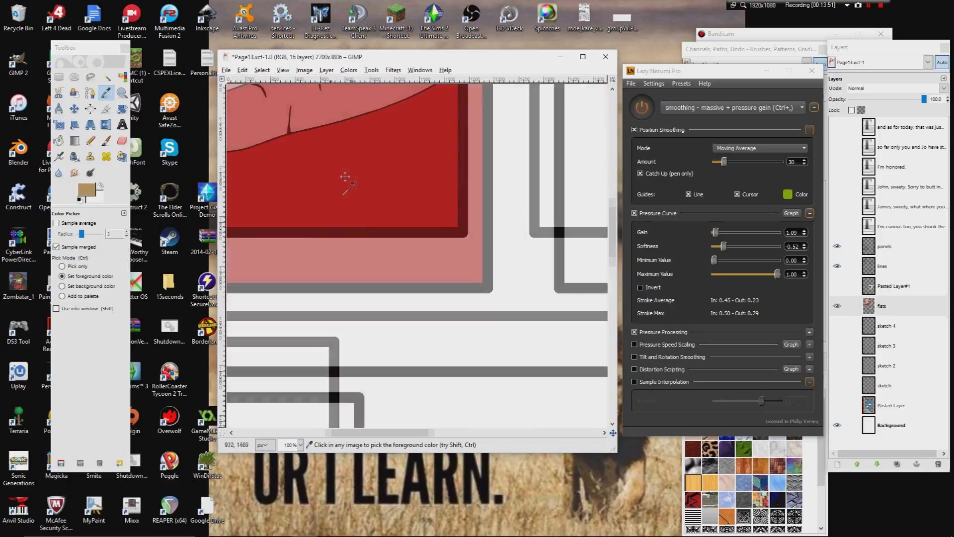
{"action": "left_click_drag", "start_coordinate": [278, 348], "coordinate": [373, 236]}
{"action": "left_click", "coordinate": [94, 139]}
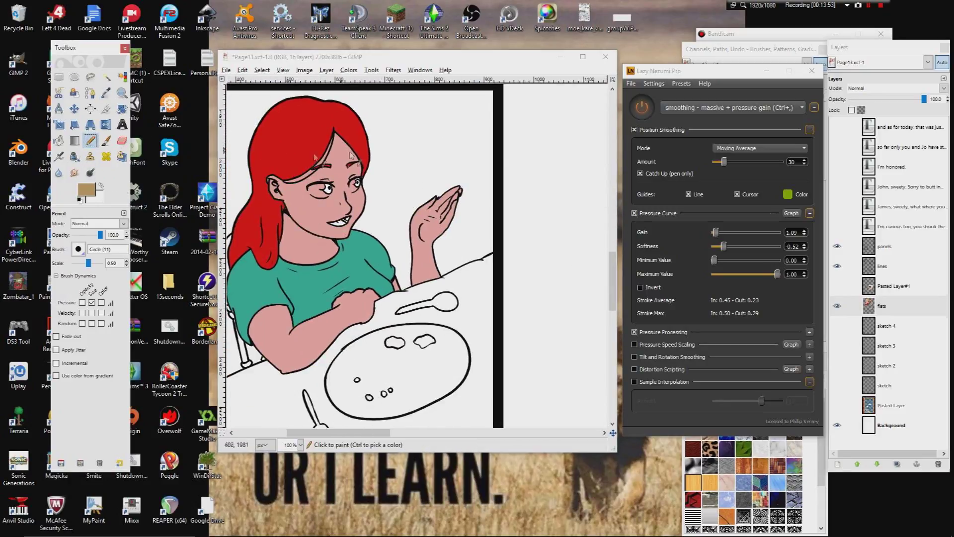
{"action": "left_click_drag", "start_coordinate": [357, 99], "coordinate": [343, 340]}
{"action": "left_click_drag", "start_coordinate": [345, 229], "coordinate": [313, 364]}
{"action": "left_click_drag", "start_coordinate": [357, 138], "coordinate": [311, 239]}
{"action": "left_click", "coordinate": [328, 218], "text": "ctrl"}
- Zoom in to 200% on the mouth of the woman in the inset panel
{"action": "scroll", "coordinate": [298, 279], "scroll_direction": "up", "scroll_amount": 5}
{"action": "left_click_drag", "start_coordinate": [285, 309], "coordinate": [353, 227]}
{"action": "left_click", "coordinate": [301, 445]}
{"action": "left_click", "coordinate": [291, 385]}
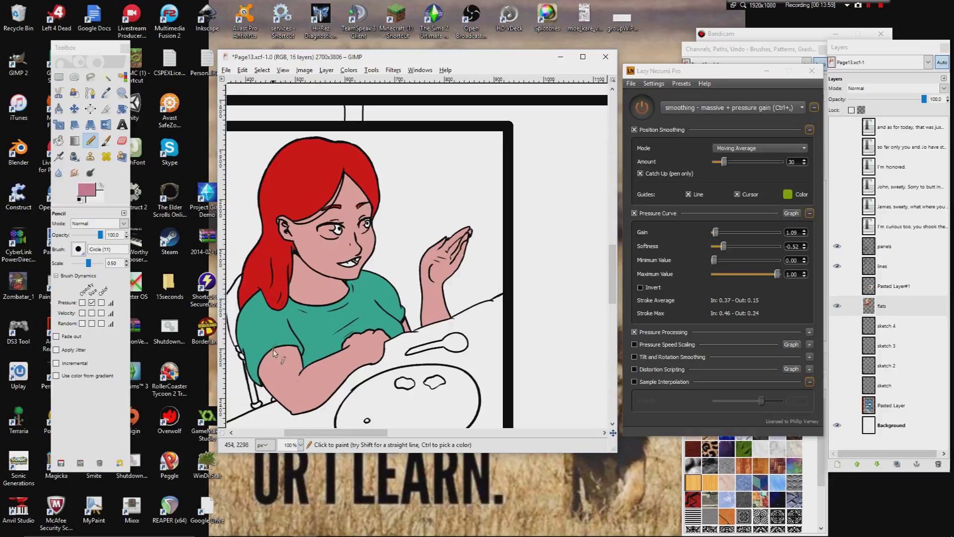
{"action": "left_click", "coordinate": [300, 445]}
{"action": "left_click", "coordinate": [292, 375]}
{"action": "left_click_drag", "start_coordinate": [289, 378], "coordinate": [399, 334]}
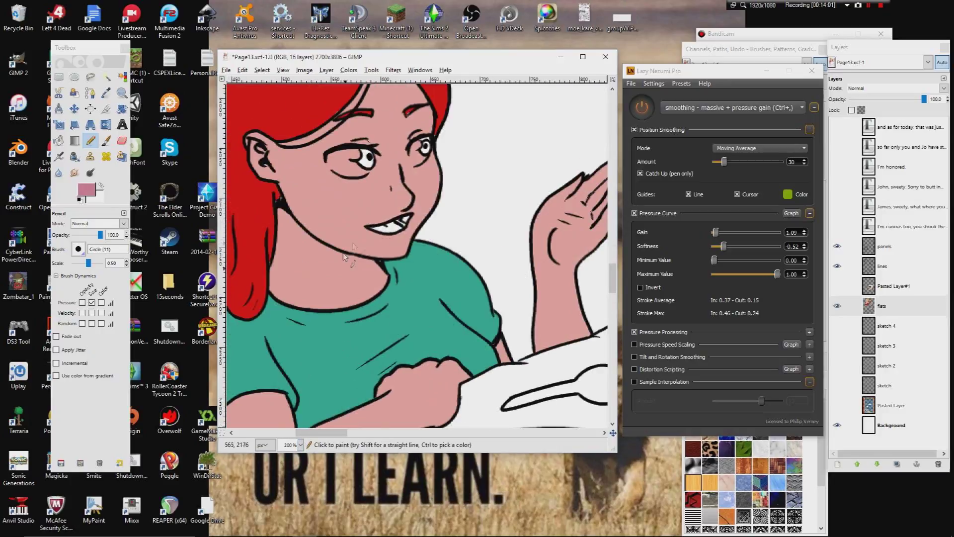
- Sample the dark maroon from the inside of the bearded man's mouth as the foreground colour
{"action": "mouse_move", "coordinate": [386, 225]}
{"action": "left_mouse_down"}
{"action": "mouse_move", "coordinate": [373, 227]}
{"action": "mouse_move", "coordinate": [399, 228]}
{"action": "mouse_move", "coordinate": [421, 415]}
{"action": "left_mouse_up"}
{"action": "left_click_drag", "start_coordinate": [437, 119], "coordinate": [338, 403]}
{"action": "left_click_drag", "start_coordinate": [447, 119], "coordinate": [348, 397]}
{"action": "left_click_drag", "start_coordinate": [328, 86], "coordinate": [279, 389]}
{"action": "left_click", "coordinate": [322, 270], "text": "ctrl"}
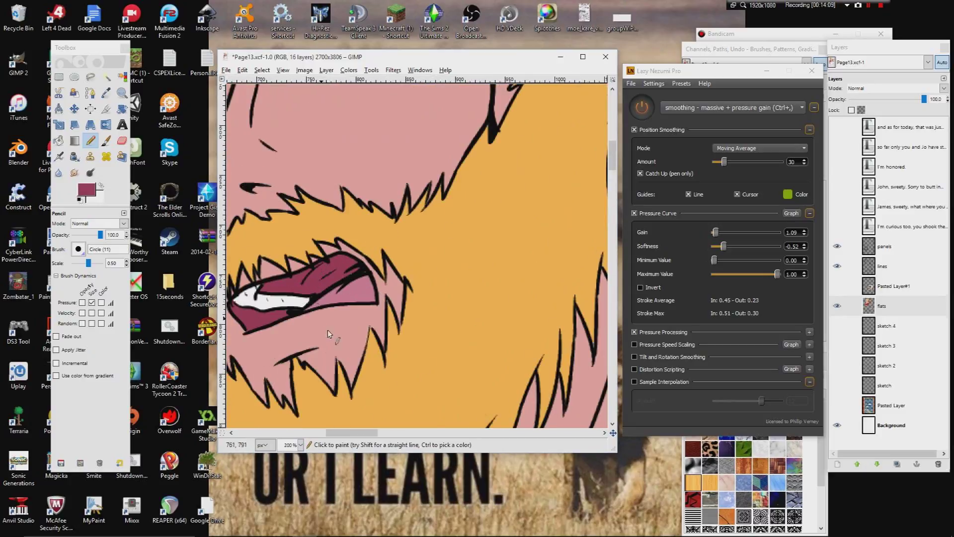
- Colour the inside of the inset-panel woman's mouth around the teeth with the sampled mouth colours
{"action": "scroll", "coordinate": [375, 172], "scroll_direction": "down", "scroll_amount": 20}
{"action": "scroll", "coordinate": [374, 171], "scroll_direction": "left", "scroll_amount": 2}
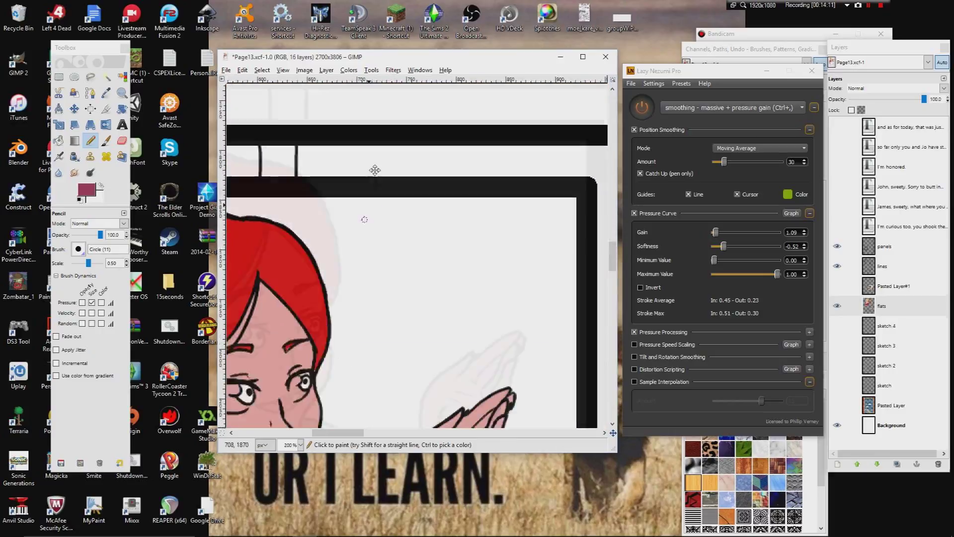
{"action": "scroll", "coordinate": [375, 170], "scroll_direction": "down", "scroll_amount": 5}
{"action": "scroll", "coordinate": [354, 254], "scroll_direction": "left", "scroll_amount": 2}
{"action": "scroll", "coordinate": [350, 266], "scroll_direction": "down", "scroll_amount": 2}
{"action": "scroll", "coordinate": [350, 265], "scroll_direction": "left", "scroll_amount": 2}
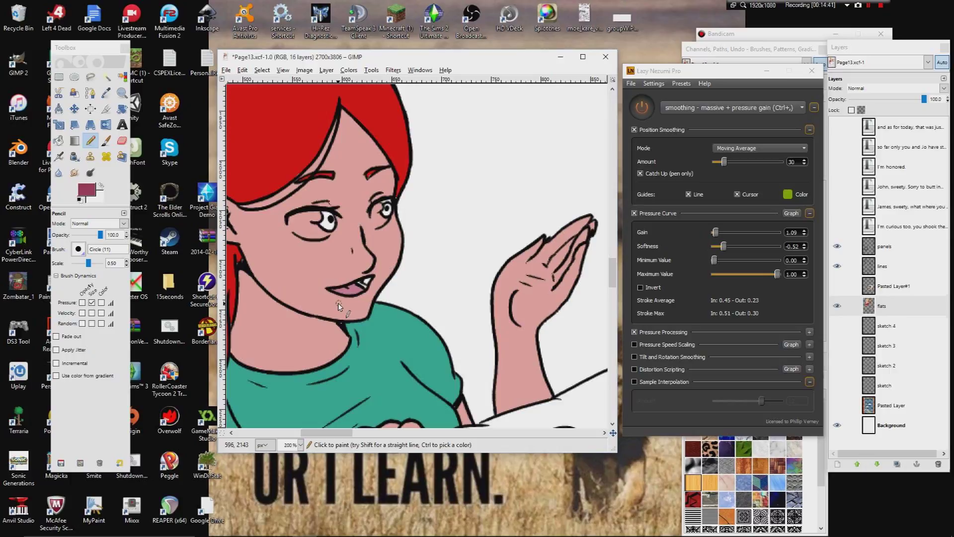
- Switch the foreground colour to white and hide the Background layer to expose the unpainted areas
{"action": "left_click_drag", "start_coordinate": [421, 233], "coordinate": [420, 201]}
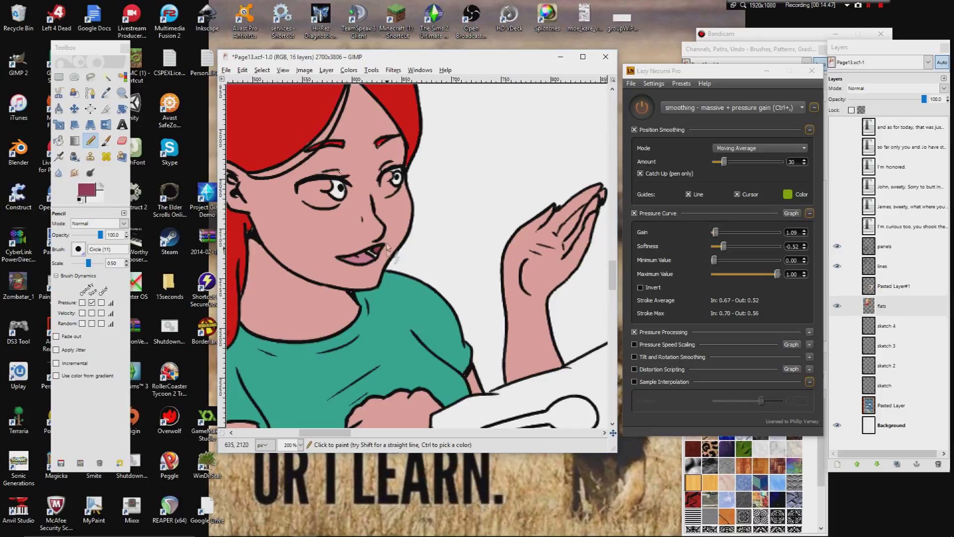
{"action": "left_click", "coordinate": [101, 186]}
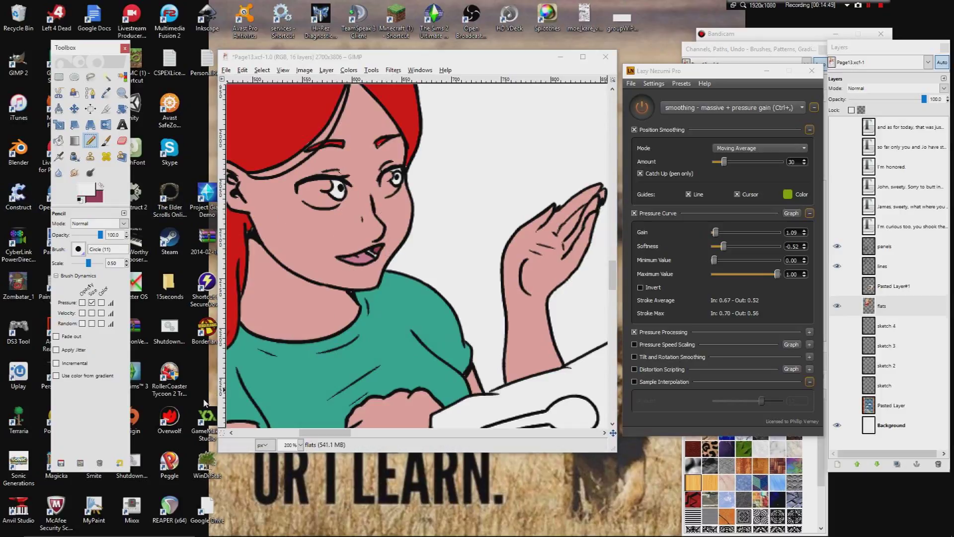
{"action": "left_click", "coordinate": [837, 425]}
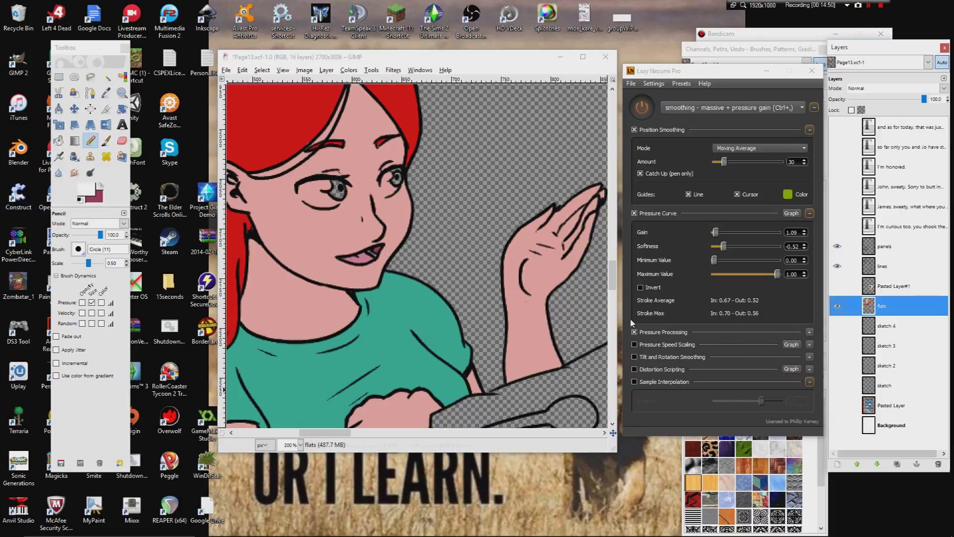
- Paint the inset-panel woman's teeth white and outline the whites of both her eyes in white with the Pencil
{"action": "left_click", "coordinate": [370, 256]}
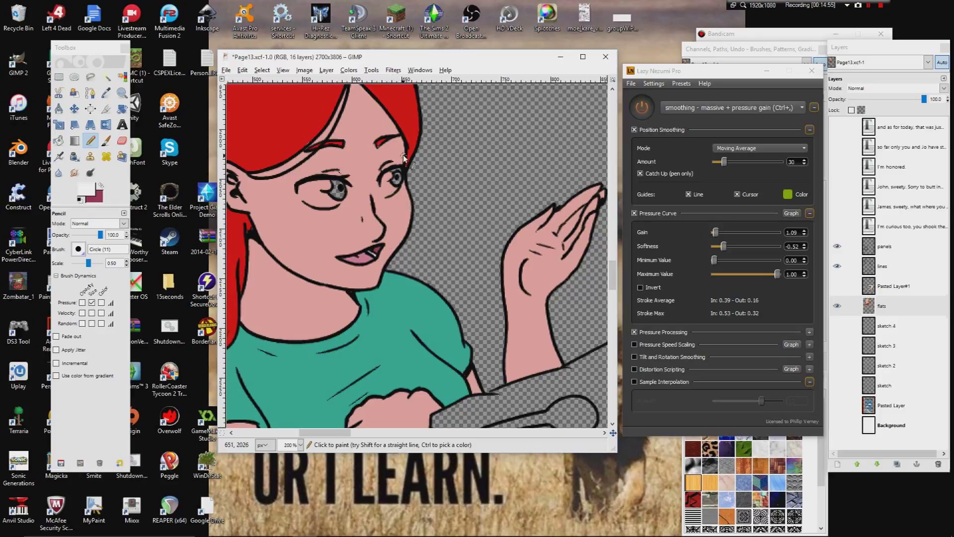
{"action": "mouse_move", "coordinate": [812, 517]}
{"action": "mouse_move", "coordinate": [306, 198]}
{"action": "left_mouse_down"}
{"action": "mouse_move", "coordinate": [323, 211]}
{"action": "mouse_move", "coordinate": [337, 206]}
{"action": "mouse_move", "coordinate": [327, 202]}
{"action": "left_mouse_up"}
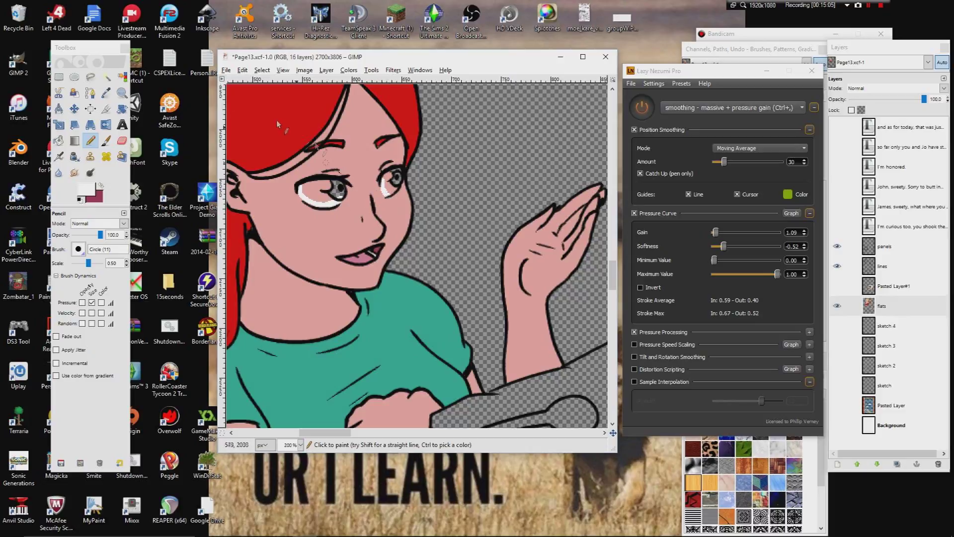
- Fuzzy-select the unpainted areas inside both white eye outlines and grow the selection
{"action": "key", "text": "u"}
{"action": "left_click", "coordinate": [314, 196]}
{"action": "left_click", "coordinate": [387, 190], "text": "shift"}
{"action": "left_click", "coordinate": [261, 69]}
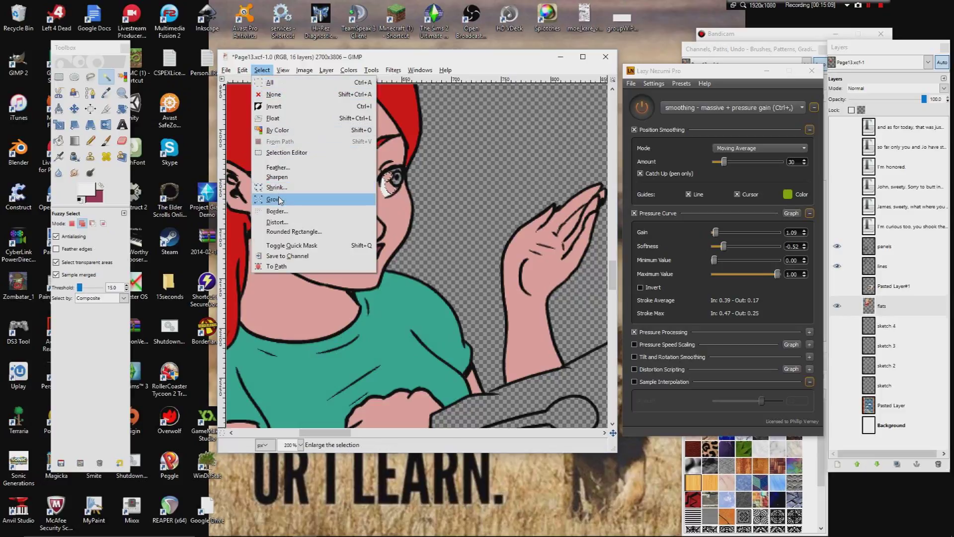
{"action": "left_click", "coordinate": [275, 199]}
{"action": "left_click", "coordinate": [425, 298]}
- Bucket-fill the whole eye selection with white, using the fill whole selection option, and clear the selection
{"action": "left_click", "coordinate": [58, 140]}
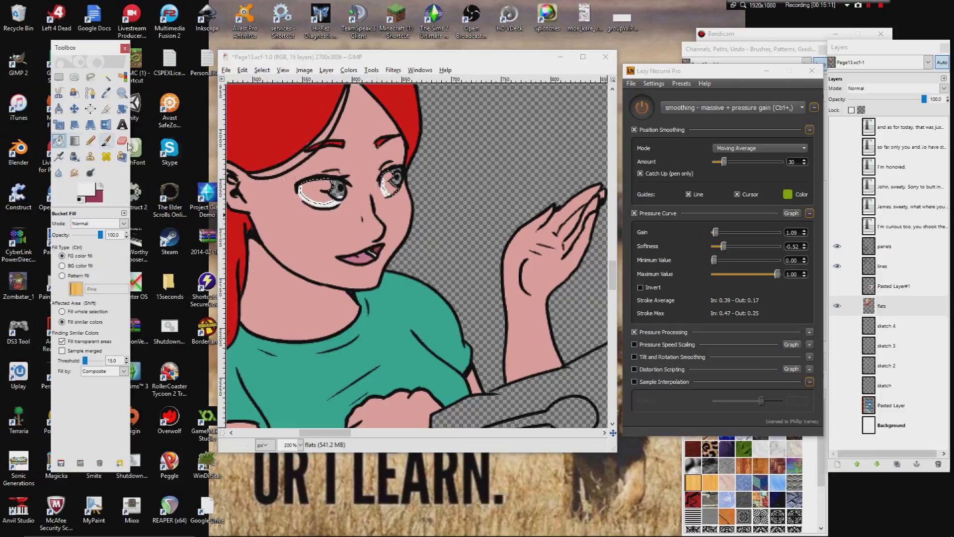
{"action": "left_click", "coordinate": [98, 312]}
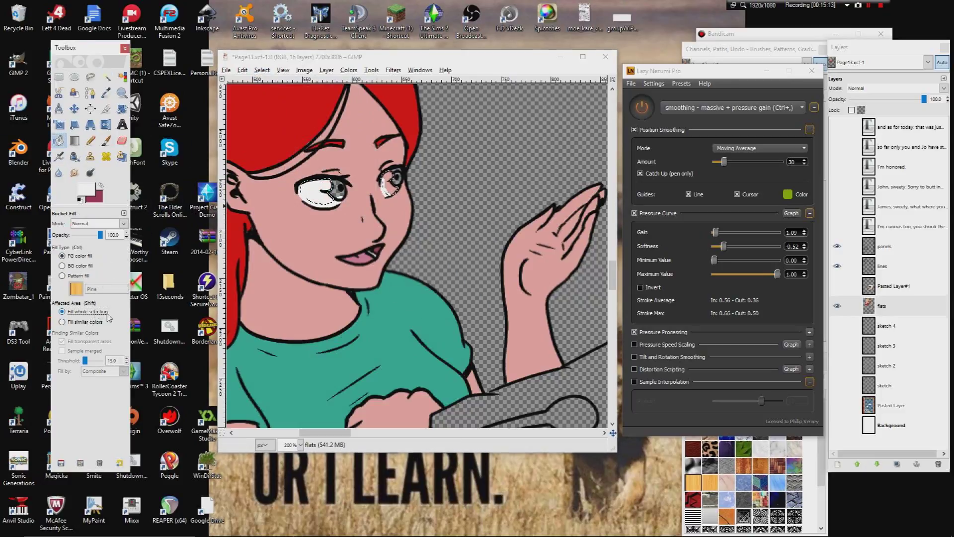
{"action": "left_click", "coordinate": [262, 69]}
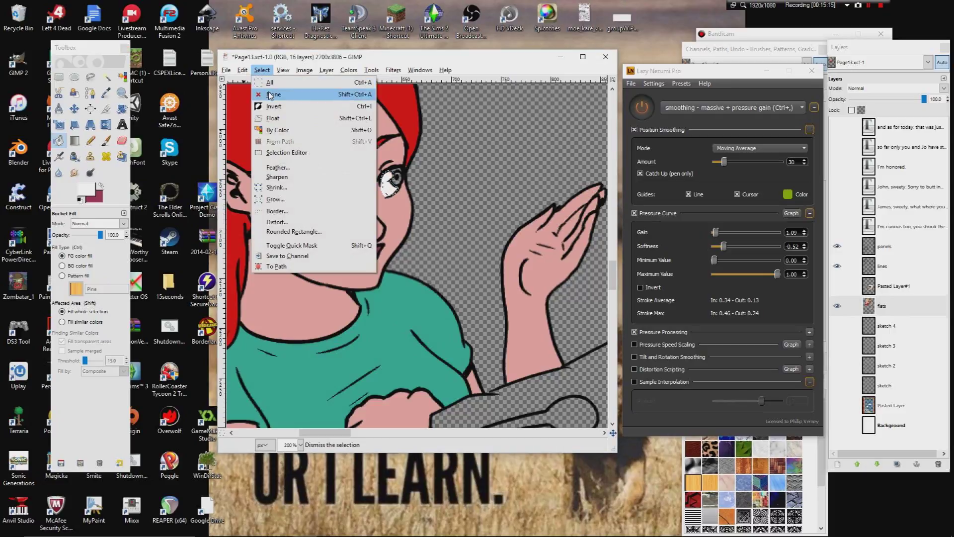
{"action": "left_click", "coordinate": [272, 98]}
- Return to the Pencil tool and bring the bearded man's mouth into view
{"action": "left_click", "coordinate": [91, 141]}
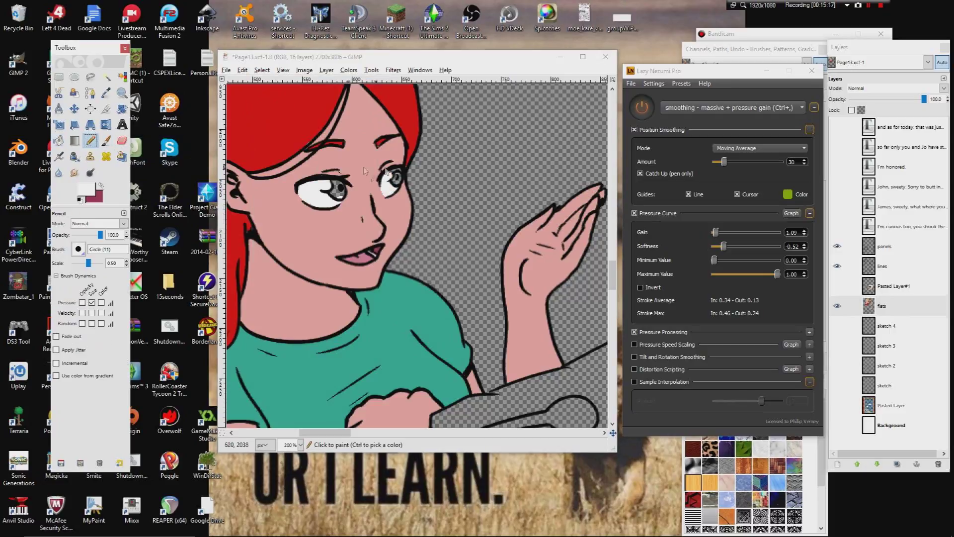
{"action": "scroll", "coordinate": [326, 158], "scroll_direction": "up", "scroll_amount": 10}
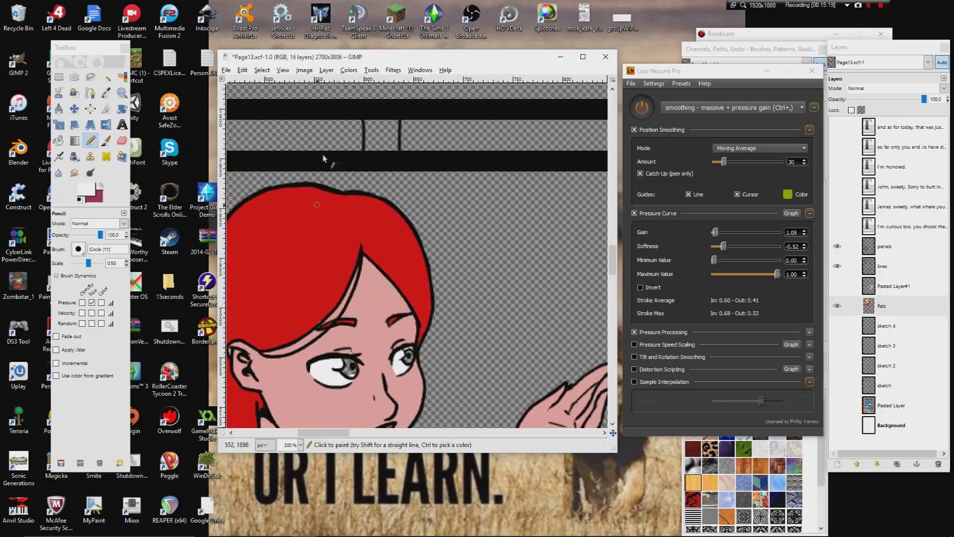
{"action": "scroll", "coordinate": [338, 358], "scroll_direction": "up", "scroll_amount": 20}
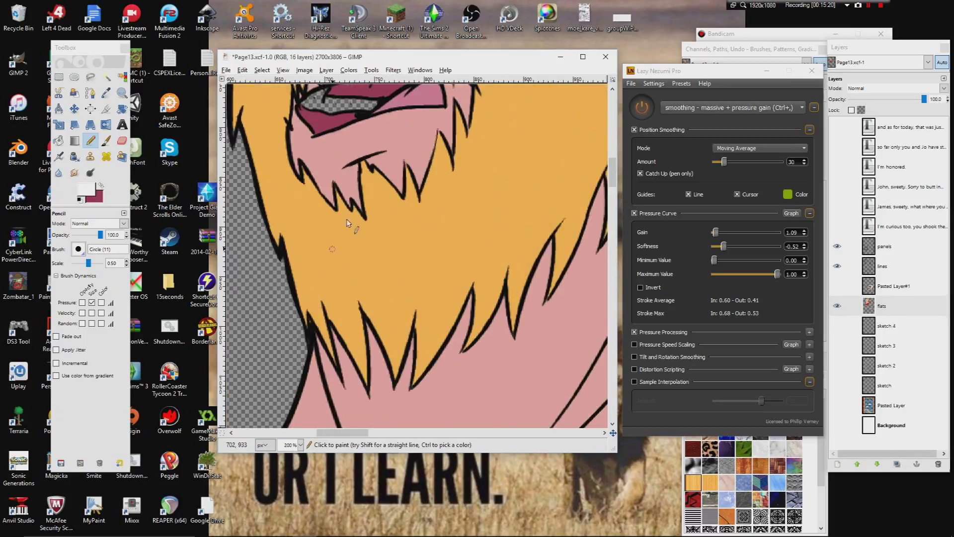
- Fill the transparent teeth area in the bearded character's open mouth with white, using a grown Fuzzy Select selection, and clear the selection
{"action": "left_click", "coordinate": [106, 76]}
{"action": "left_click", "coordinate": [318, 237]}
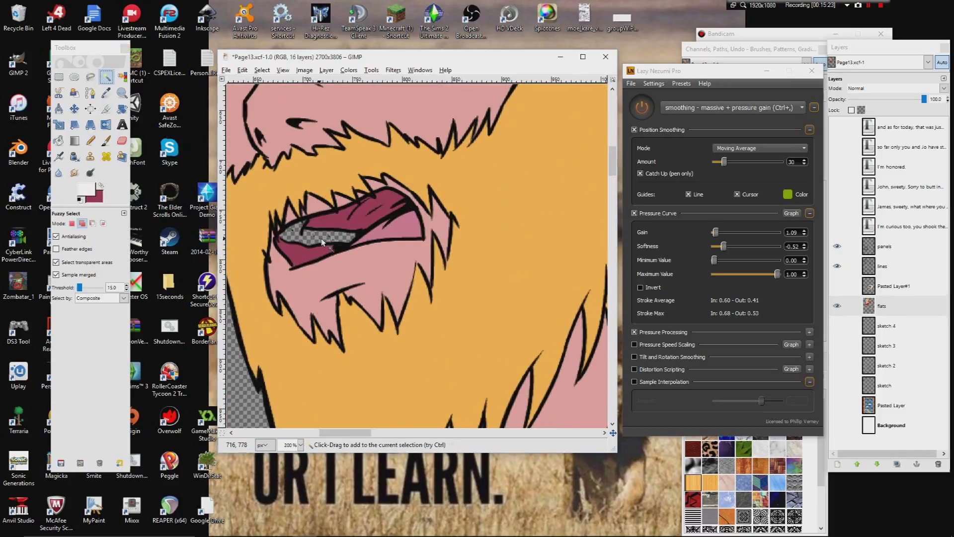
{"action": "left_click", "coordinate": [262, 70]}
{"action": "left_click", "coordinate": [279, 199]}
{"action": "left_click", "coordinate": [420, 298]}
{"action": "left_click", "coordinate": [59, 141]}
{"action": "left_click", "coordinate": [308, 235]}
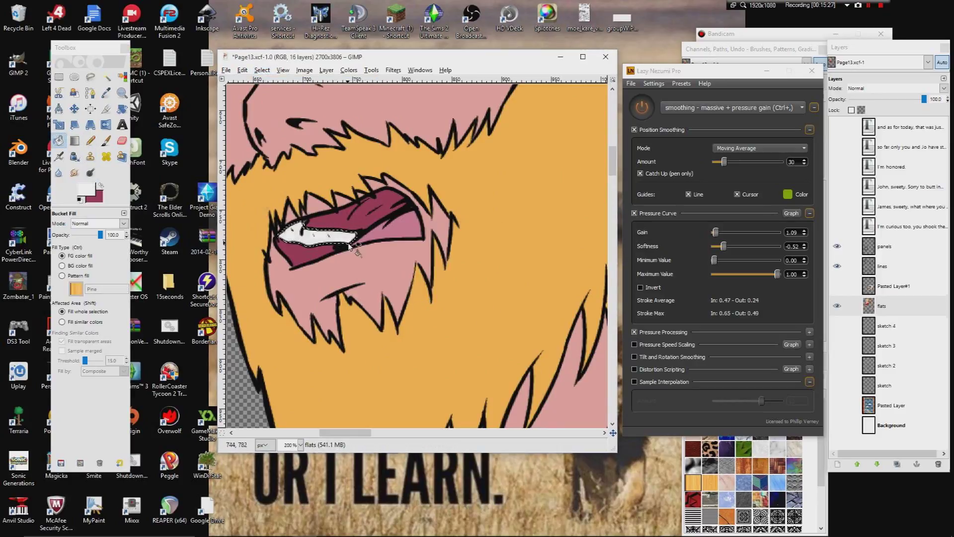
{"action": "left_click", "coordinate": [259, 69]}
{"action": "left_click", "coordinate": [276, 95]}
- Show the Pasted Layer#1 colour swatches and the white Background layer
{"action": "left_click_drag", "start_coordinate": [282, 263], "coordinate": [323, 144]}
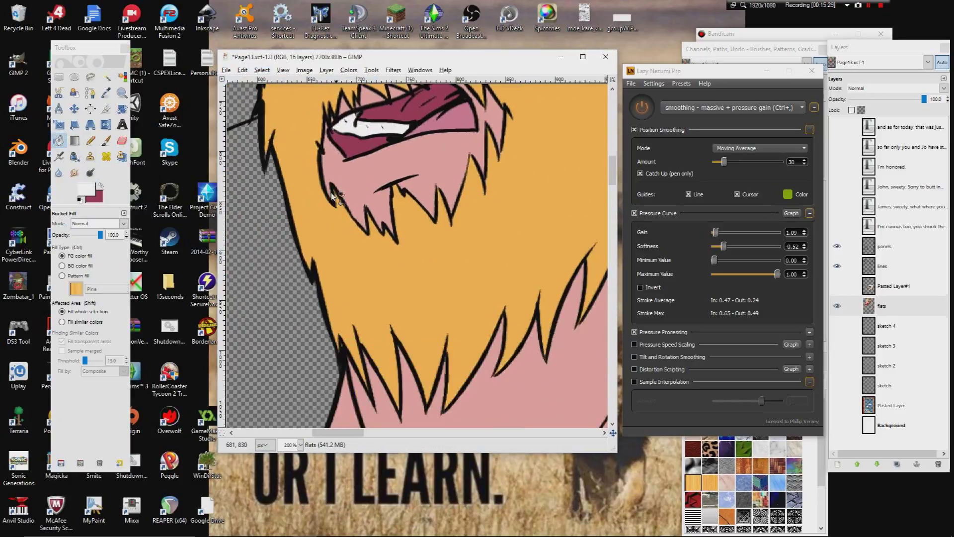
{"action": "left_click_drag", "start_coordinate": [279, 397], "coordinate": [339, 149]}
{"action": "scroll", "coordinate": [338, 149], "scroll_direction": "down", "scroll_amount": 15}
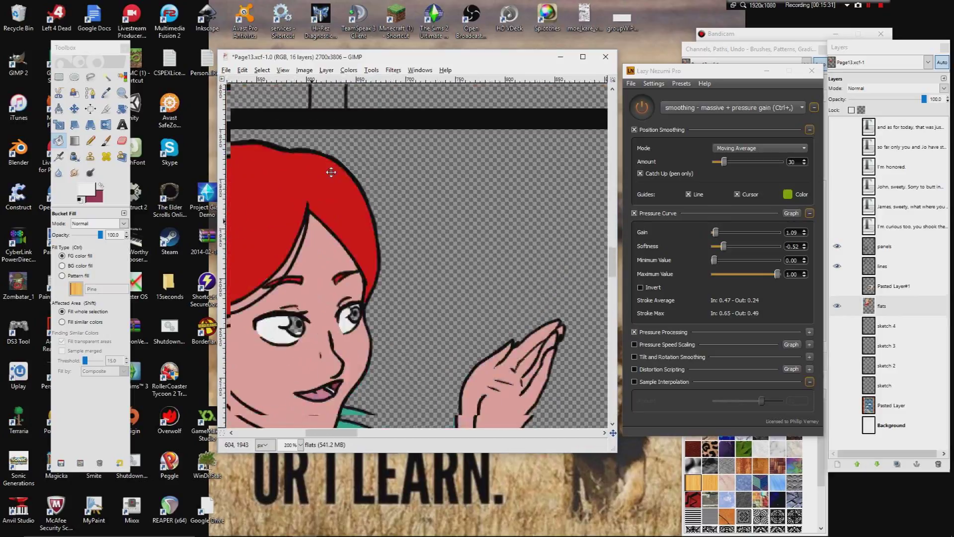
{"action": "scroll", "coordinate": [349, 196], "scroll_direction": "left", "scroll_amount": 1}
{"action": "left_click", "coordinate": [837, 285]}
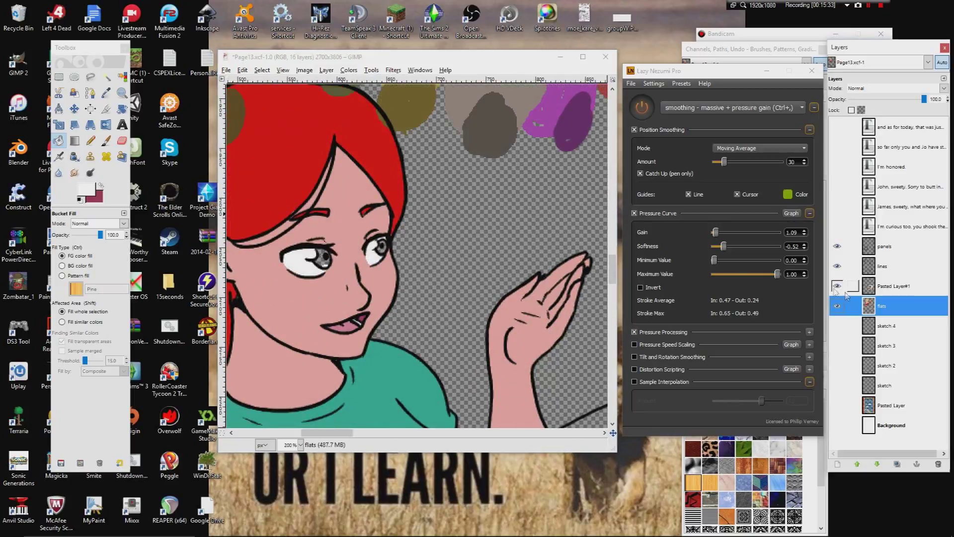
{"action": "left_click", "coordinate": [106, 92]}
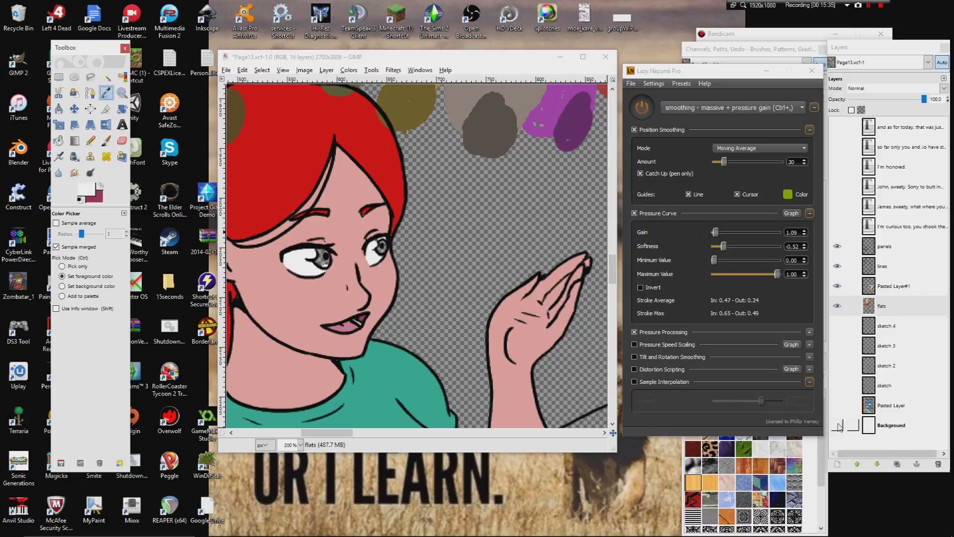
{"action": "left_click", "coordinate": [836, 424]}
- Sample the dark blue swatch beside the man's hand as the foreground colour with the Color Picker
{"action": "scroll", "coordinate": [397, 279], "scroll_direction": "right", "scroll_amount": 15}
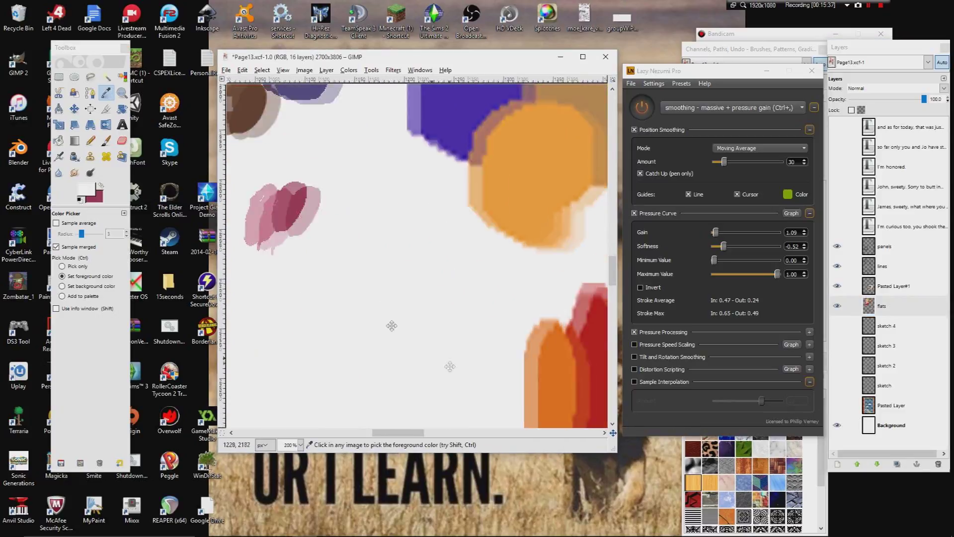
{"action": "left_click_drag", "start_coordinate": [370, 291], "coordinate": [322, 162]}
{"action": "mouse_move", "coordinate": [515, 383]}
{"action": "left_mouse_down"}
{"action": "mouse_move", "coordinate": [276, 97]}
{"action": "mouse_move", "coordinate": [502, 256]}
{"action": "mouse_move", "coordinate": [339, 335]}
{"action": "left_mouse_up"}
{"action": "left_click_drag", "start_coordinate": [458, 303], "coordinate": [439, 398]}
{"action": "left_click_drag", "start_coordinate": [430, 214], "coordinate": [416, 398]}
{"action": "left_click_drag", "start_coordinate": [402, 315], "coordinate": [416, 379]}
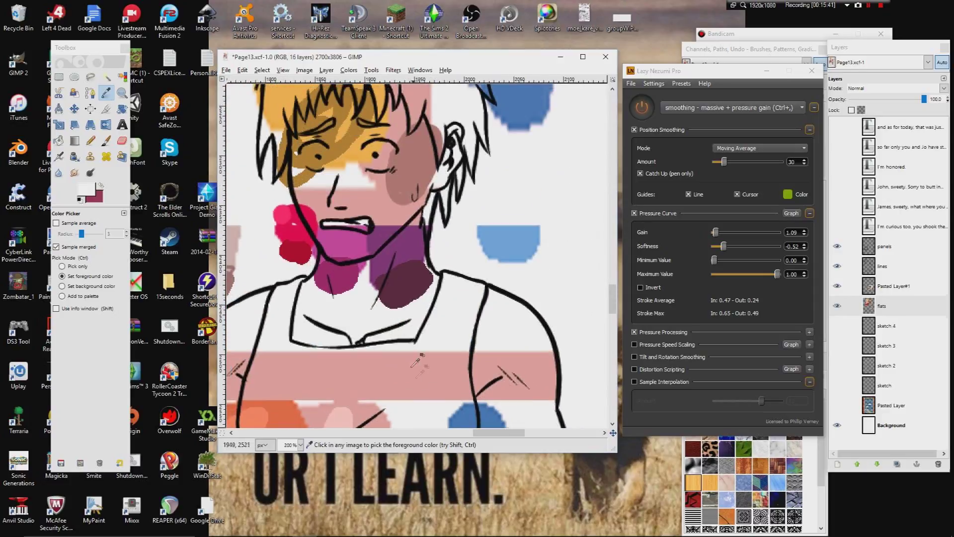
{"action": "left_click_drag", "start_coordinate": [369, 410], "coordinate": [415, 262]}
{"action": "scroll", "coordinate": [419, 258], "scroll_direction": "down", "scroll_amount": 3}
{"action": "scroll", "coordinate": [422, 263], "scroll_direction": "right", "scroll_amount": 6}
{"action": "left_click", "coordinate": [426, 266]}
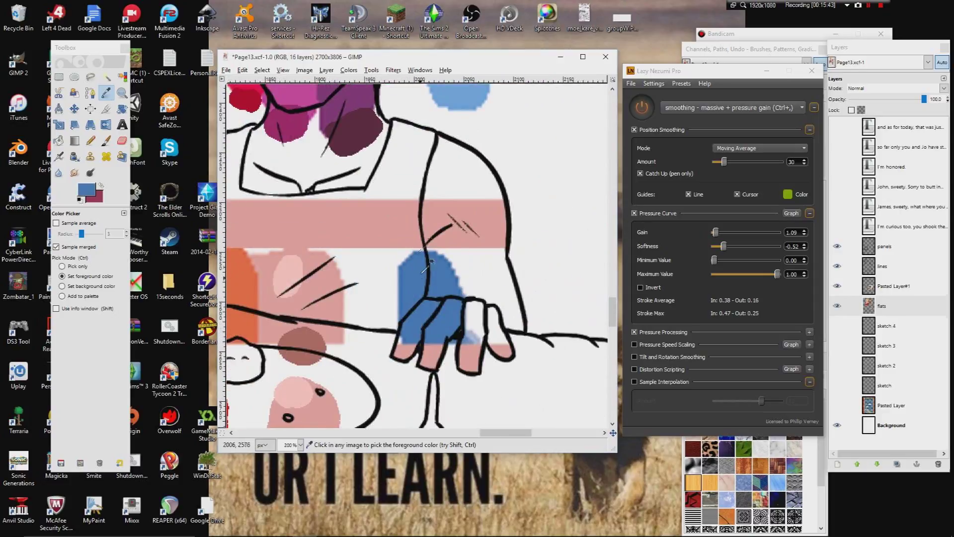
- Paint the irises of both of the red-haired woman's eyes blue with the Pencil
{"action": "scroll", "coordinate": [399, 382], "scroll_direction": "up", "scroll_amount": 5}
{"action": "left_click_drag", "start_coordinate": [399, 382], "coordinate": [559, 314]}
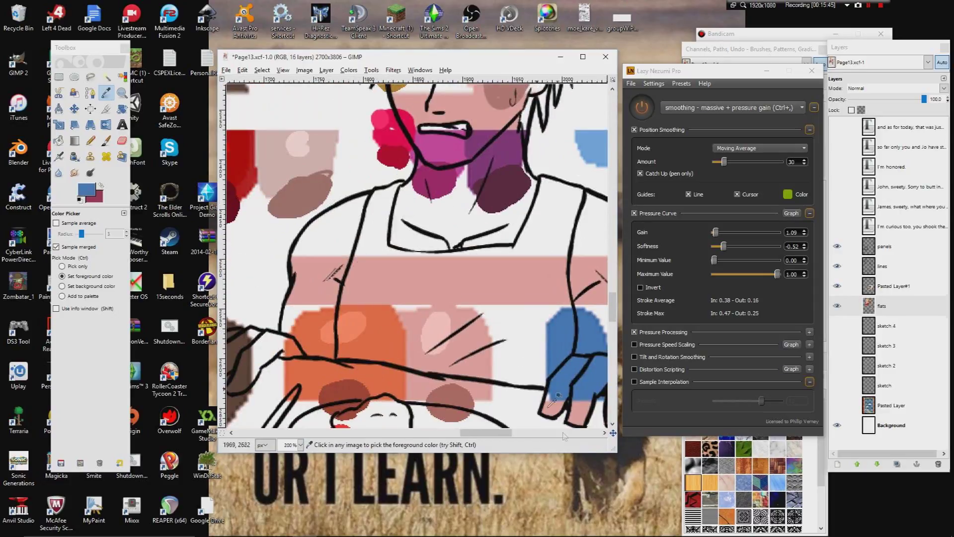
{"action": "left_click_drag", "start_coordinate": [614, 433], "coordinate": [596, 427]}
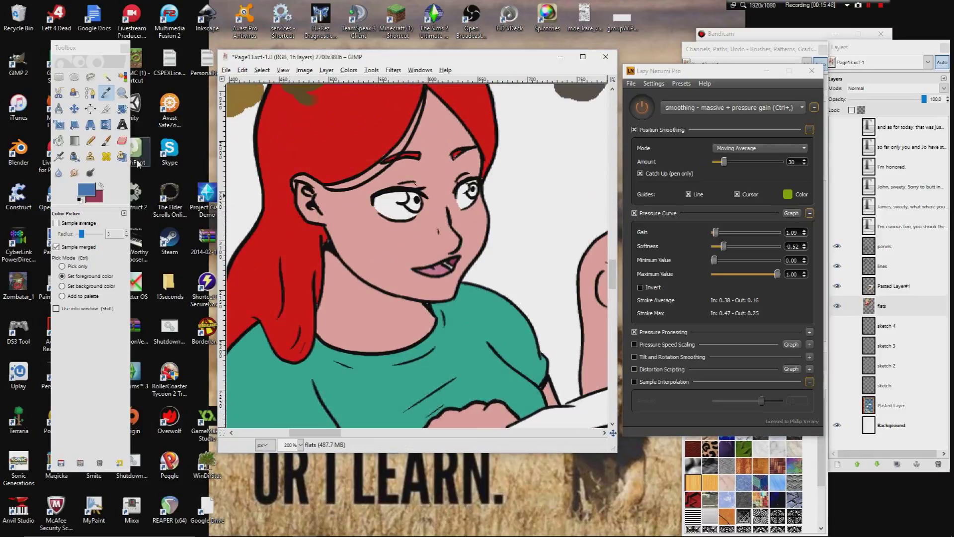
{"action": "left_click", "coordinate": [90, 140]}
{"action": "left_click", "coordinate": [411, 204]}
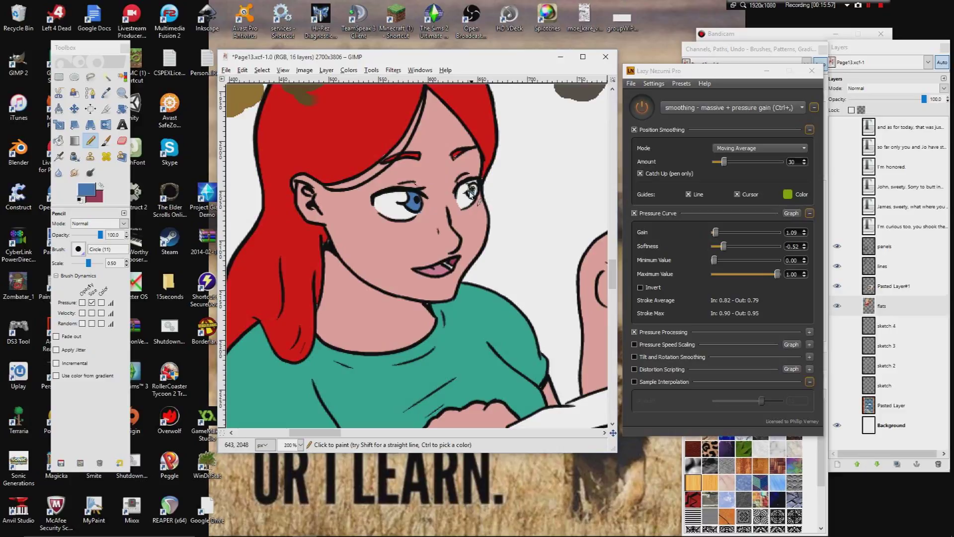
{"action": "left_click_drag", "start_coordinate": [475, 197], "coordinate": [552, 31]}
- Sample the teal of the woman's shirt and pencil it into the small gap between the chair and her elbow
{"action": "left_click", "coordinate": [106, 92]}
{"action": "left_click", "coordinate": [364, 225]}
{"action": "key", "text": "n"}
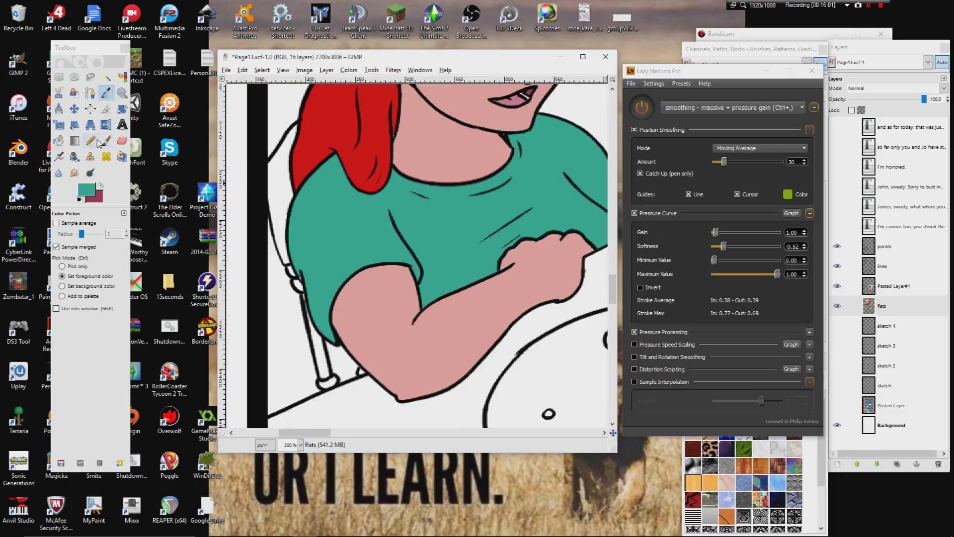
{"action": "scroll", "coordinate": [361, 326], "scroll_direction": "down", "scroll_amount": 3}
{"action": "scroll", "coordinate": [361, 325], "scroll_direction": "right", "scroll_amount": 1}
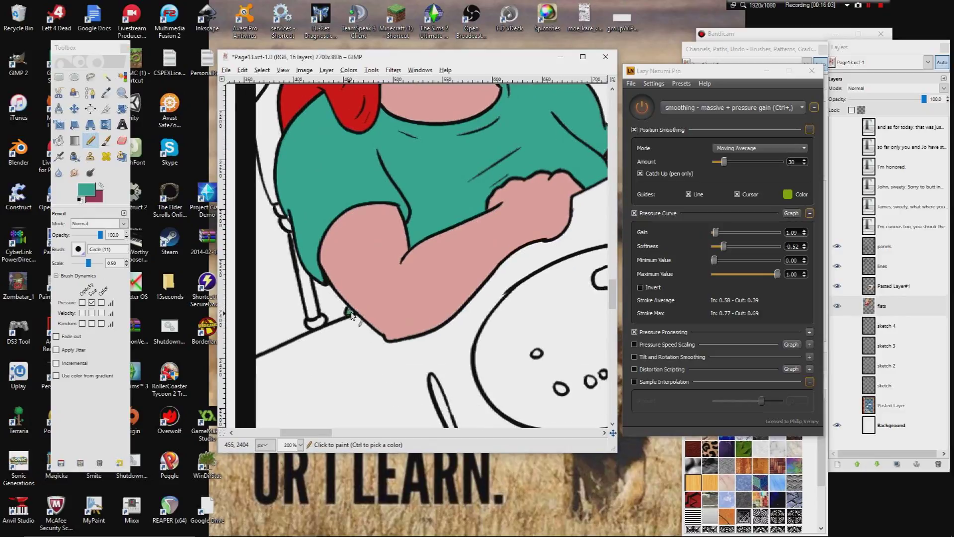
- Sample the orange swatch over the seated man's chest as the foreground colour and hide Pasted Layer#1
{"action": "left_click", "coordinate": [300, 445]}
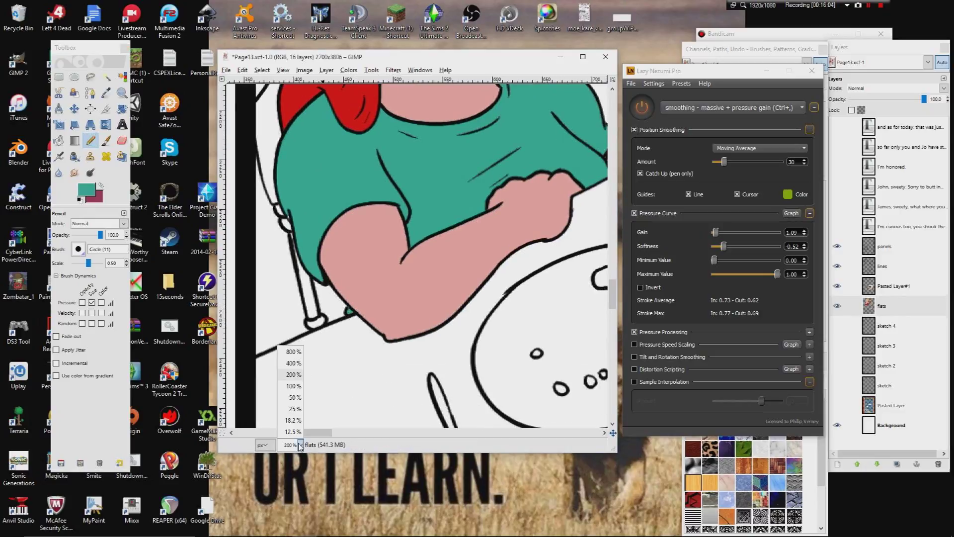
{"action": "left_click", "coordinate": [291, 409]}
{"action": "scroll", "coordinate": [408, 239], "scroll_direction": "up", "scroll_amount": 4}
{"action": "scroll", "coordinate": [393, 263], "scroll_direction": "right", "scroll_amount": 3}
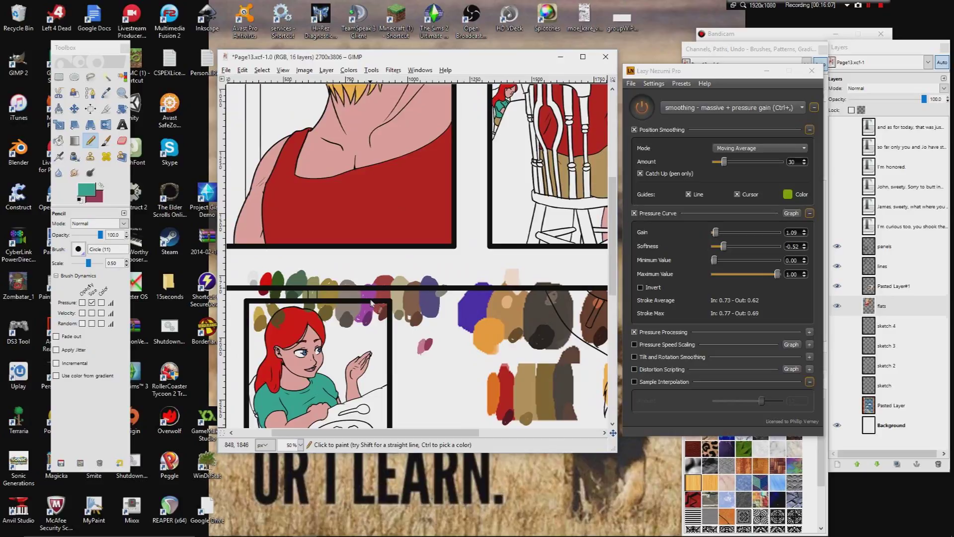
{"action": "scroll", "coordinate": [370, 303], "scroll_direction": "down", "scroll_amount": 1}
{"action": "scroll", "coordinate": [372, 293], "scroll_direction": "right", "scroll_amount": 1}
{"action": "scroll", "coordinate": [377, 297], "scroll_direction": "down", "scroll_amount": 8}
{"action": "scroll", "coordinate": [377, 297], "scroll_direction": "right", "scroll_amount": 3}
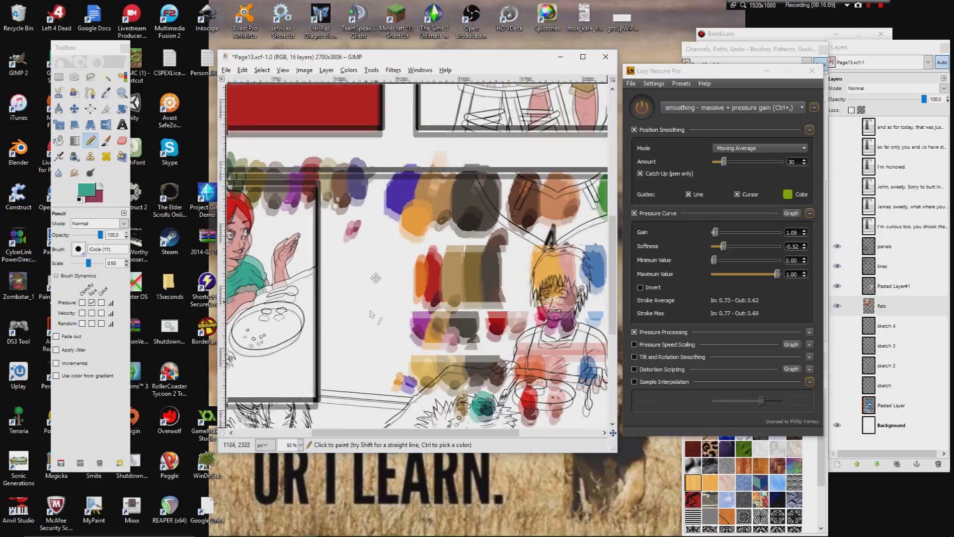
{"action": "key", "text": "o"}
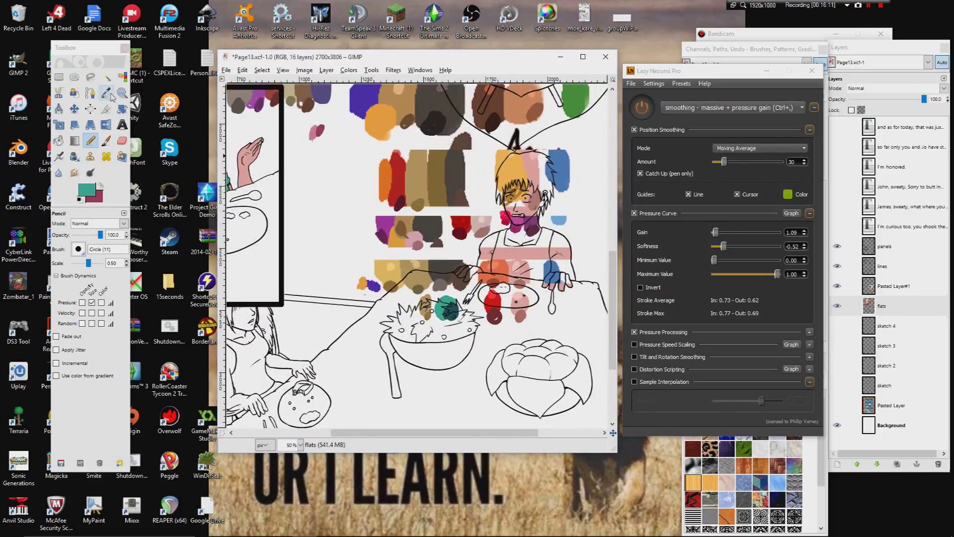
{"action": "left_click", "coordinate": [508, 269]}
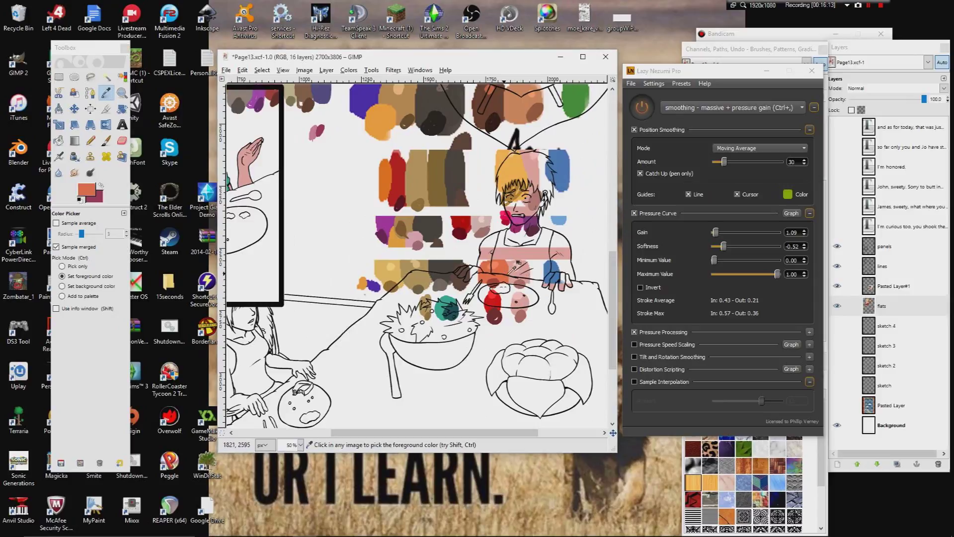
{"action": "left_click", "coordinate": [837, 285]}
- Select the uncoloured hair areas of the man in the tank top with Fuzzy Select
{"action": "left_click", "coordinate": [106, 76]}
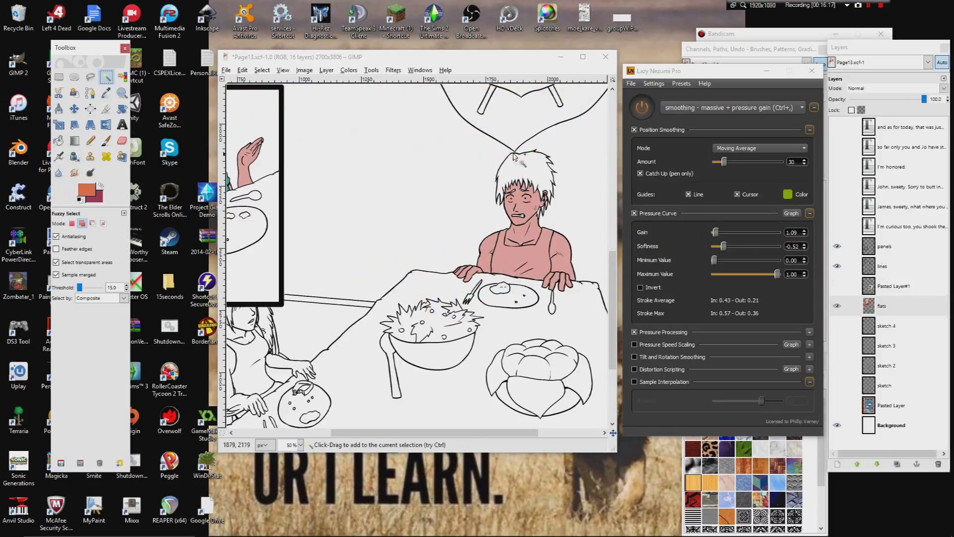
{"action": "left_click", "coordinate": [300, 444]}
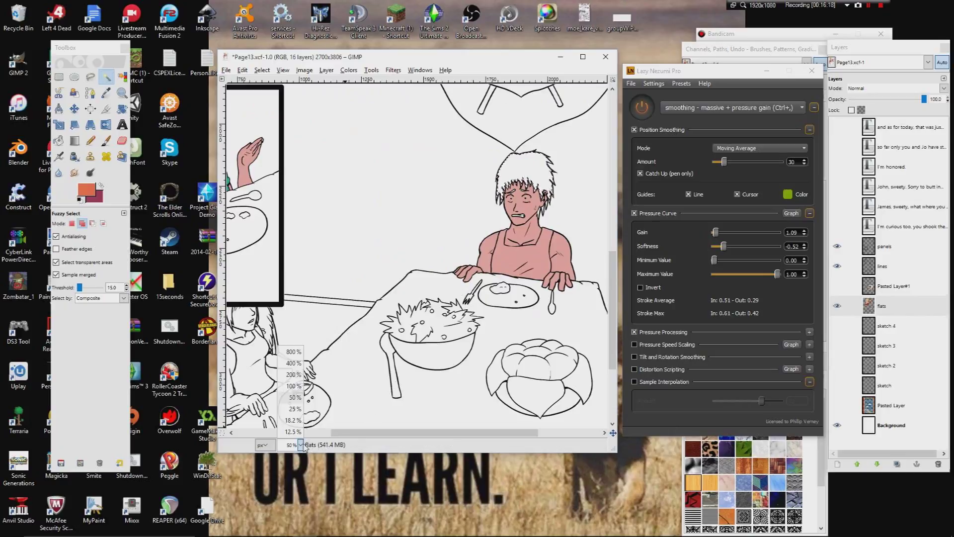
{"action": "left_click", "coordinate": [293, 393]}
{"action": "scroll", "coordinate": [444, 277], "scroll_direction": "right", "scroll_amount": 5}
{"action": "left_click_drag", "start_coordinate": [359, 268], "coordinate": [337, 280]}
{"action": "left_click", "coordinate": [396, 258]}
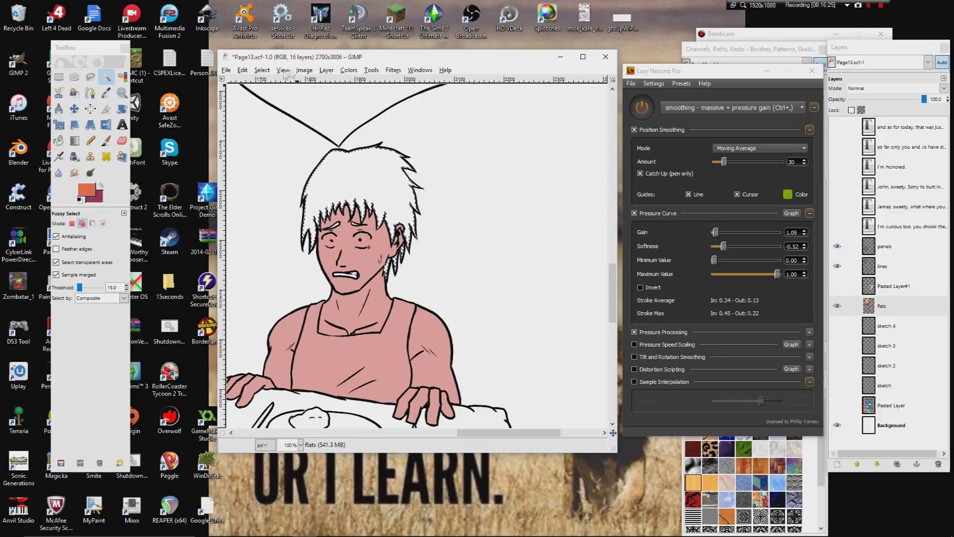
- Grow the hair selection, fill it with the sampled orange and clear the selection
{"action": "left_click", "coordinate": [262, 70]}
{"action": "left_click", "coordinate": [277, 198]}
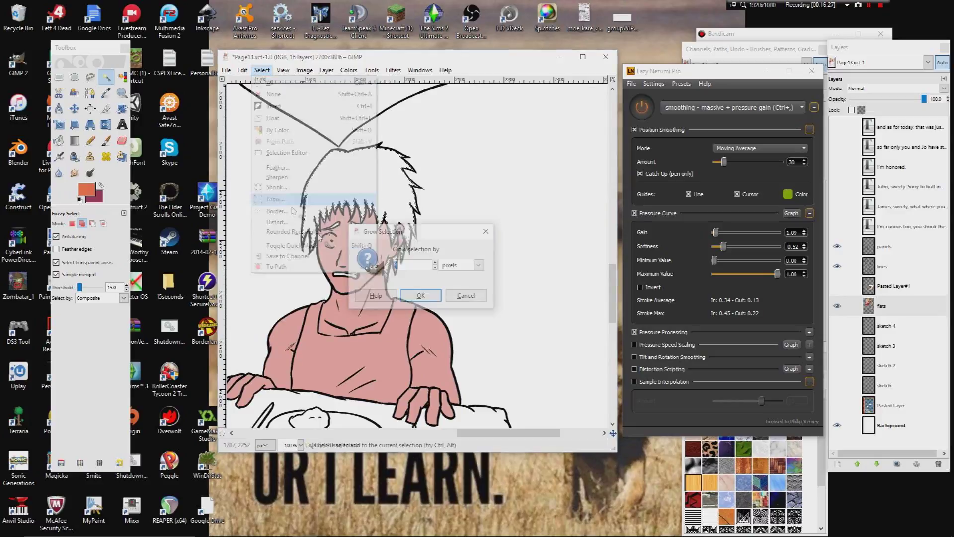
{"action": "left_click", "coordinate": [422, 294]}
{"action": "left_click", "coordinate": [60, 142]}
{"action": "left_click", "coordinate": [384, 186]}
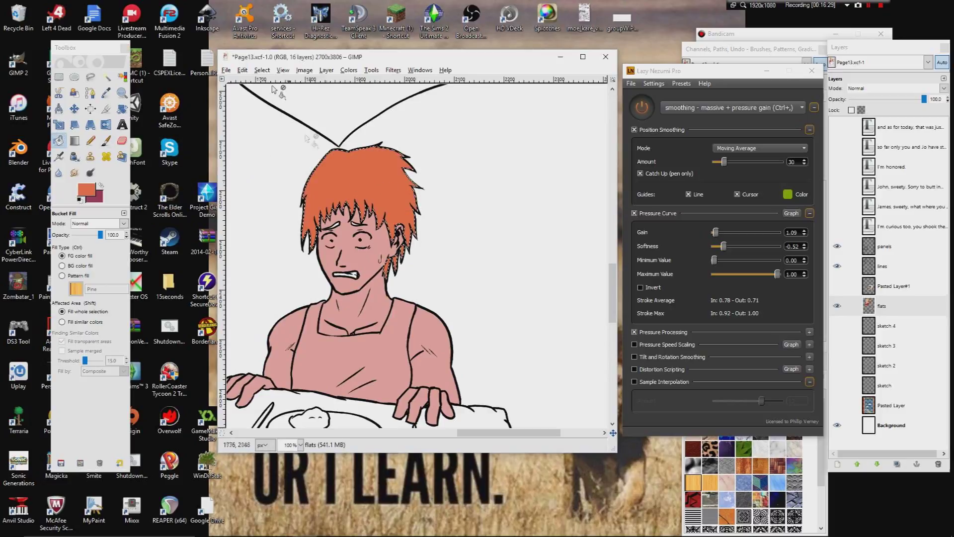
{"action": "left_click", "coordinate": [261, 70]}
{"action": "left_click", "coordinate": [272, 95]}
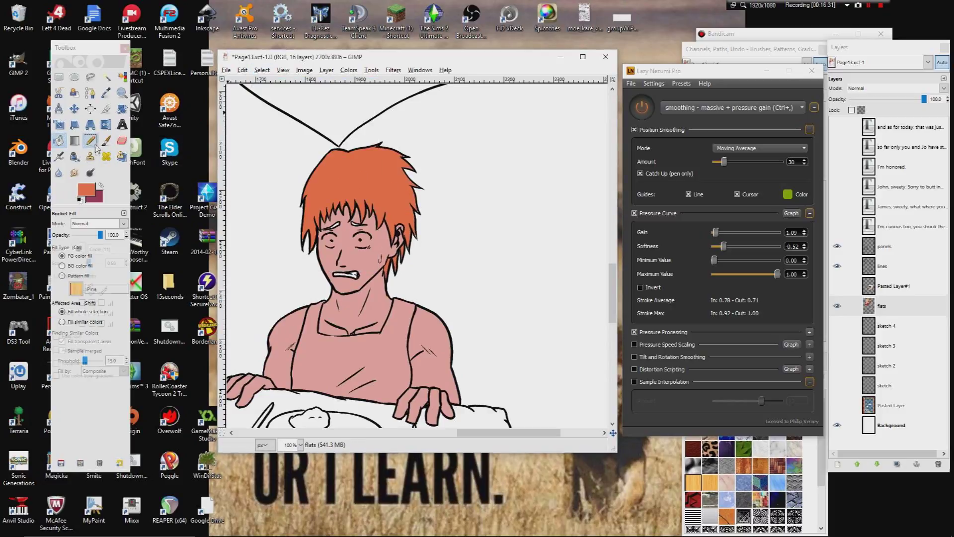
- Paint both of the man's eyebrows orange with the Pencil at 200% zoom
{"action": "left_click", "coordinate": [90, 141]}
{"action": "left_click", "coordinate": [300, 444]}
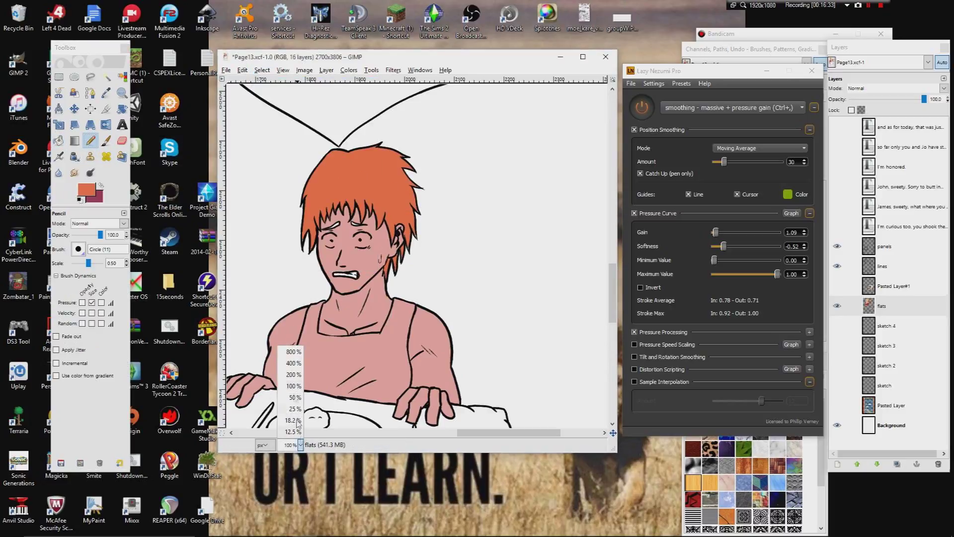
{"action": "left_click", "coordinate": [291, 376]}
{"action": "left_click_drag", "start_coordinate": [326, 213], "coordinate": [321, 222]}
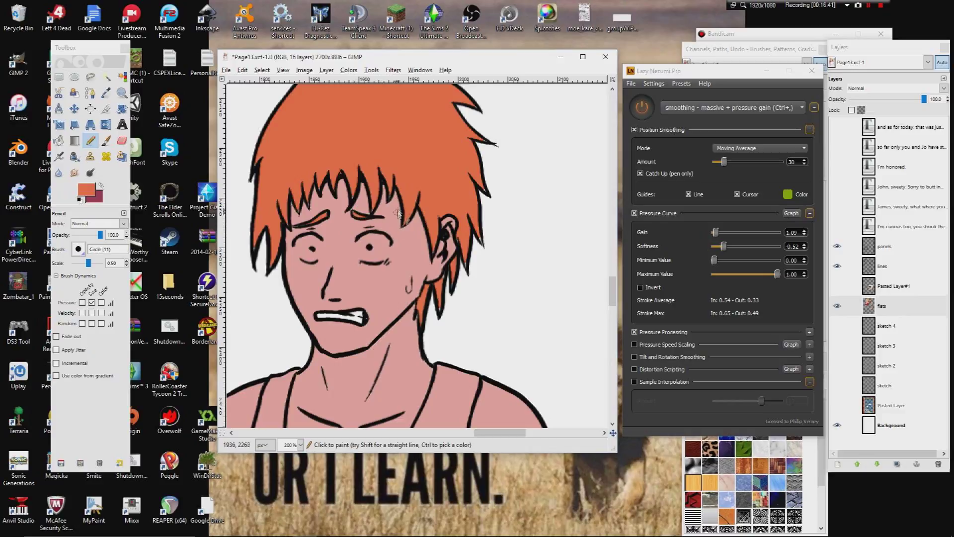
{"action": "mouse_move", "coordinate": [371, 213]}
{"action": "left_mouse_down"}
{"action": "mouse_move", "coordinate": [355, 192]}
{"action": "mouse_move", "coordinate": [350, 217]}
{"action": "left_mouse_up"}
- Touch up the man's fringe and forehead edges with the Pencil, using colours sampled from the hair and skin
{"action": "mouse_move", "coordinate": [318, 188]}
{"action": "left_mouse_down"}
{"action": "mouse_move", "coordinate": [324, 201]}
{"action": "mouse_move", "coordinate": [354, 202]}
{"action": "mouse_move", "coordinate": [315, 209]}
{"action": "left_mouse_up"}
{"action": "left_click", "coordinate": [366, 197], "text": "ctrl"}
{"action": "left_click", "coordinate": [295, 204], "text": "ctrl"}
{"action": "left_click", "coordinate": [292, 193], "text": "ctrl"}
{"action": "left_click_drag", "start_coordinate": [290, 209], "coordinate": [290, 233]}
{"action": "left_click_drag", "start_coordinate": [354, 270], "coordinate": [330, 240]}
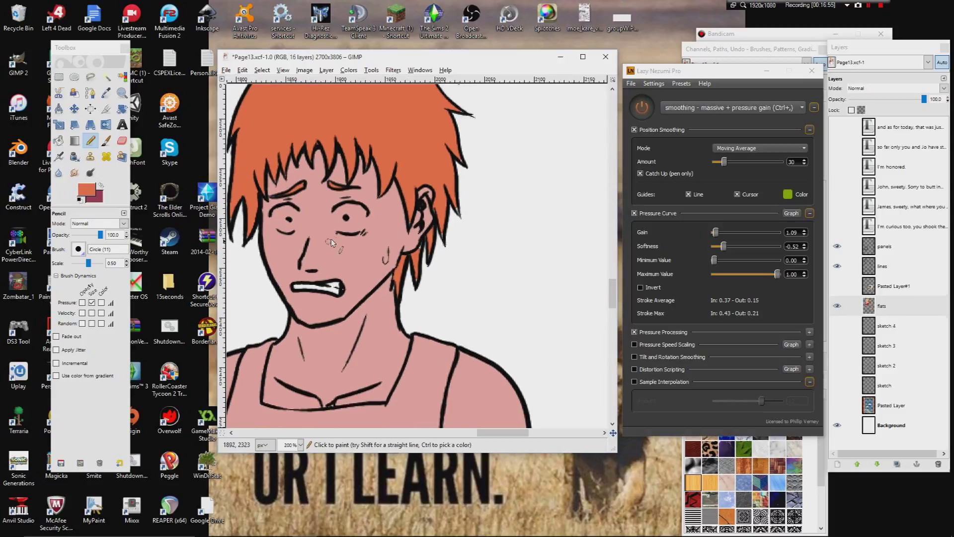
- Touch up the hair strands behind the man's neck and ear and the skin beside his eye with sampled colours
{"action": "left_click", "coordinate": [396, 297], "text": "ctrl"}
{"action": "left_click_drag", "start_coordinate": [392, 284], "coordinate": [393, 300]}
{"action": "left_click", "coordinate": [415, 261], "text": "ctrl"}
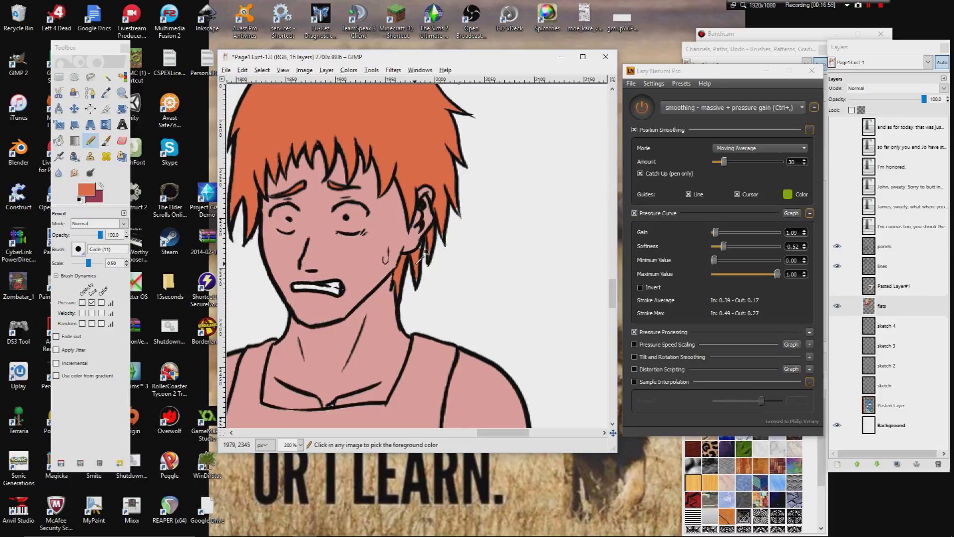
{"action": "mouse_move", "coordinate": [432, 241]}
{"action": "left_mouse_down"}
{"action": "mouse_move", "coordinate": [431, 262]}
{"action": "mouse_move", "coordinate": [446, 235]}
{"action": "left_mouse_up"}
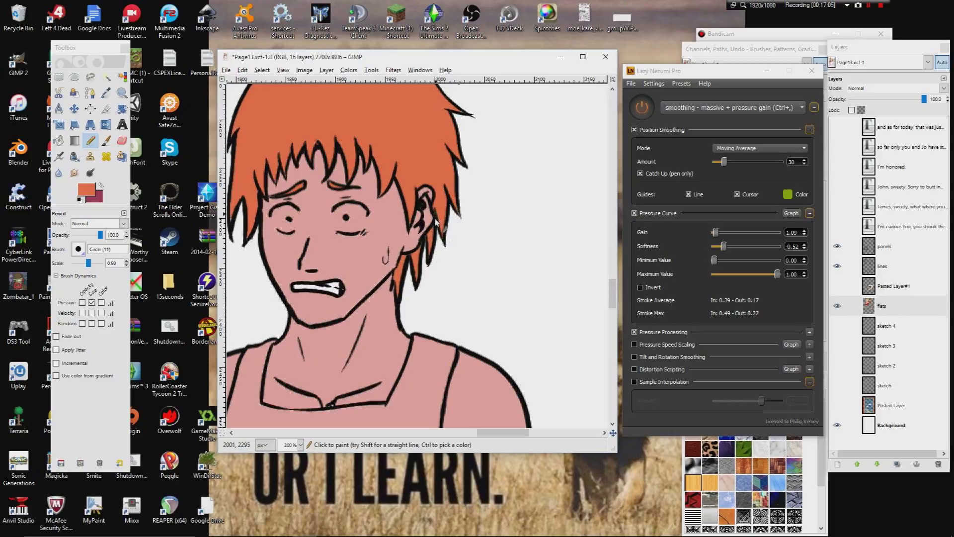
{"action": "left_click", "coordinate": [370, 226], "text": "ctrl"}
{"action": "left_click_drag", "start_coordinate": [374, 230], "coordinate": [380, 234]}
- Paint the whites of both of the man's eyes with white and clean up their edges with the sampled skin colour
{"action": "left_click", "coordinate": [80, 200]}
{"action": "left_click", "coordinate": [102, 185]}
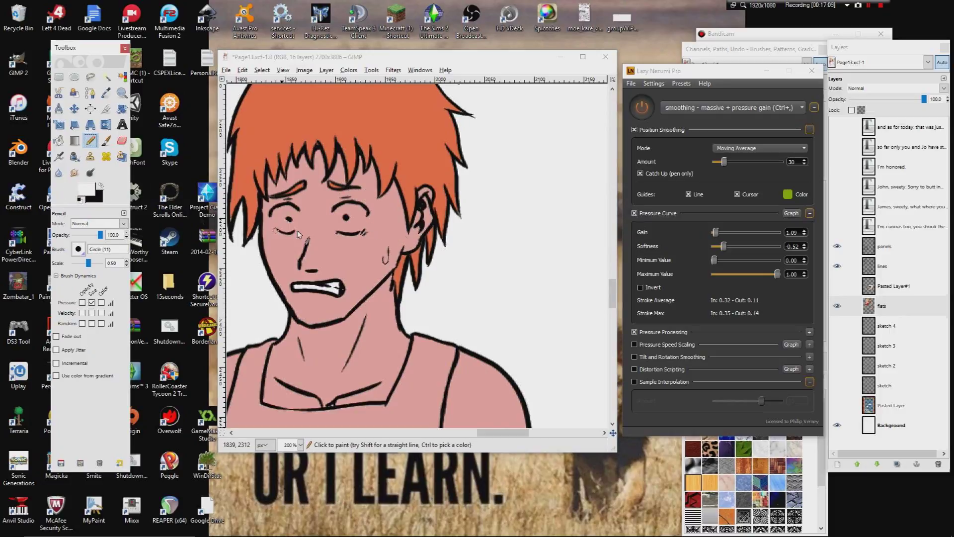
{"action": "mouse_move", "coordinate": [296, 211]}
{"action": "left_mouse_down"}
{"action": "mouse_move", "coordinate": [292, 230]}
{"action": "mouse_move", "coordinate": [274, 217]}
{"action": "left_mouse_up"}
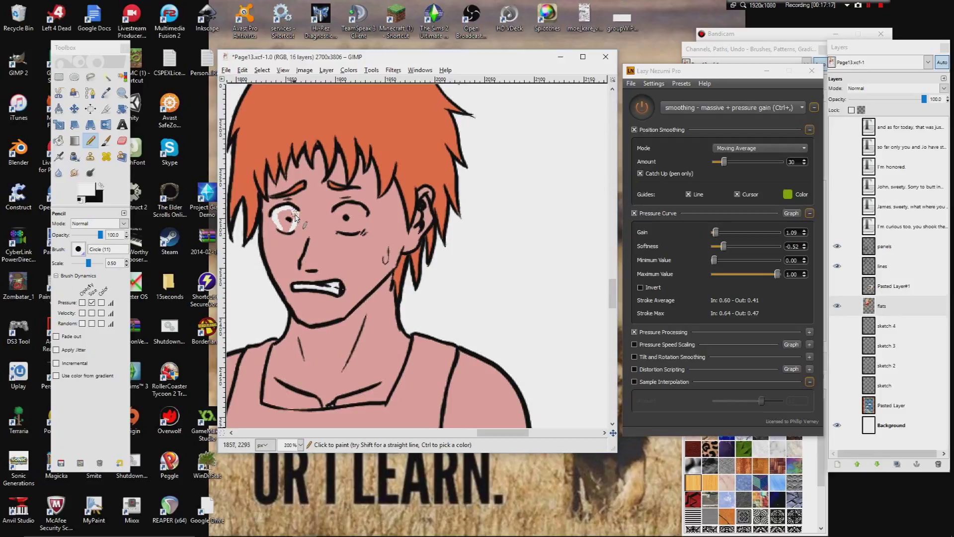
{"action": "left_click_drag", "start_coordinate": [282, 216], "coordinate": [284, 229]}
{"action": "left_click_drag", "start_coordinate": [290, 217], "coordinate": [289, 231]}
{"action": "mouse_move", "coordinate": [353, 214]}
{"action": "left_mouse_down"}
{"action": "mouse_move", "coordinate": [310, 206]}
{"action": "mouse_move", "coordinate": [311, 224]}
{"action": "mouse_move", "coordinate": [323, 224]}
{"action": "mouse_move", "coordinate": [340, 204]}
{"action": "mouse_move", "coordinate": [313, 208]}
{"action": "mouse_move", "coordinate": [315, 220]}
{"action": "mouse_move", "coordinate": [330, 205]}
{"action": "mouse_move", "coordinate": [322, 222]}
{"action": "mouse_move", "coordinate": [331, 205]}
{"action": "mouse_move", "coordinate": [330, 221]}
{"action": "mouse_move", "coordinate": [337, 207]}
{"action": "mouse_move", "coordinate": [342, 234]}
{"action": "left_mouse_up"}
{"action": "left_click", "coordinate": [303, 212], "text": "ctrl"}
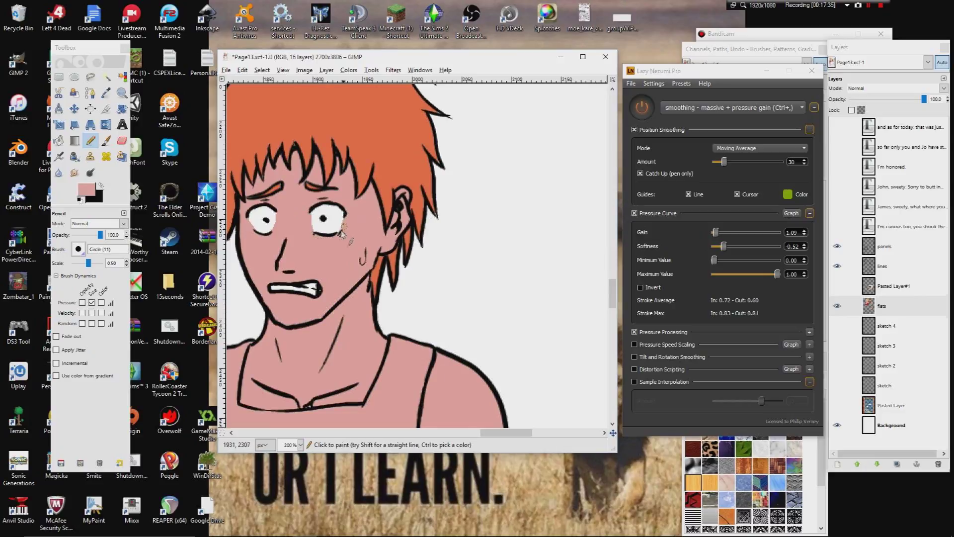
{"action": "mouse_move", "coordinate": [331, 284]}
{"action": "left_mouse_down"}
{"action": "mouse_move", "coordinate": [340, 256]}
{"action": "mouse_move", "coordinate": [280, 262]}
{"action": "mouse_move", "coordinate": [318, 259]}
{"action": "mouse_move", "coordinate": [306, 260]}
{"action": "left_mouse_up"}
- Hide the Background layer and paint the remaining transparent part of the man's teeth white
{"action": "left_click", "coordinate": [335, 185], "text": "ctrl"}
{"action": "left_click", "coordinate": [837, 426]}
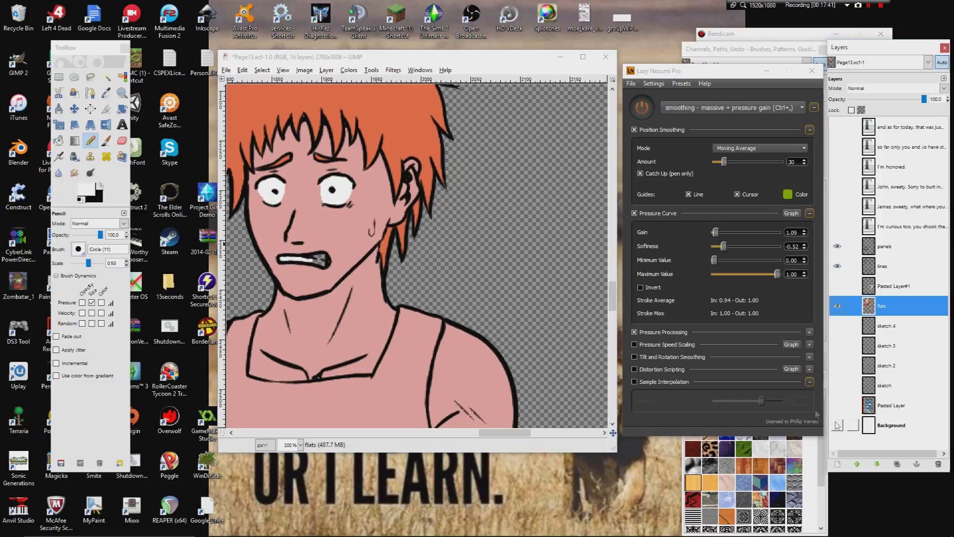
{"action": "left_click", "coordinate": [313, 252], "text": "ctrl"}
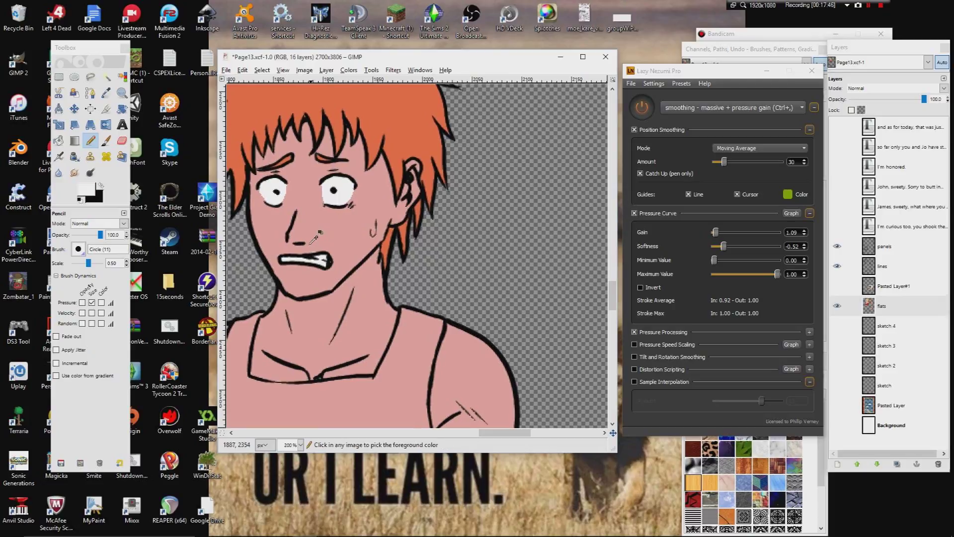
- Show the swatch layer Pasted Layer#1, sample the yellow-tan shirt colour from it and hide the layer again
{"action": "left_click", "coordinate": [300, 444]}
{"action": "left_click", "coordinate": [290, 377]}
{"action": "left_click_drag", "start_coordinate": [308, 348], "coordinate": [298, 278]}
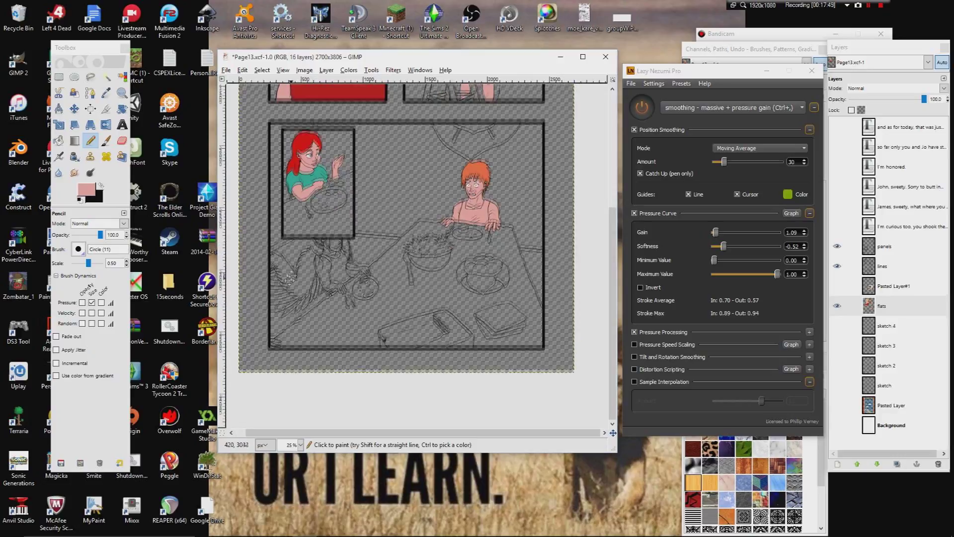
{"action": "left_click", "coordinate": [837, 285]}
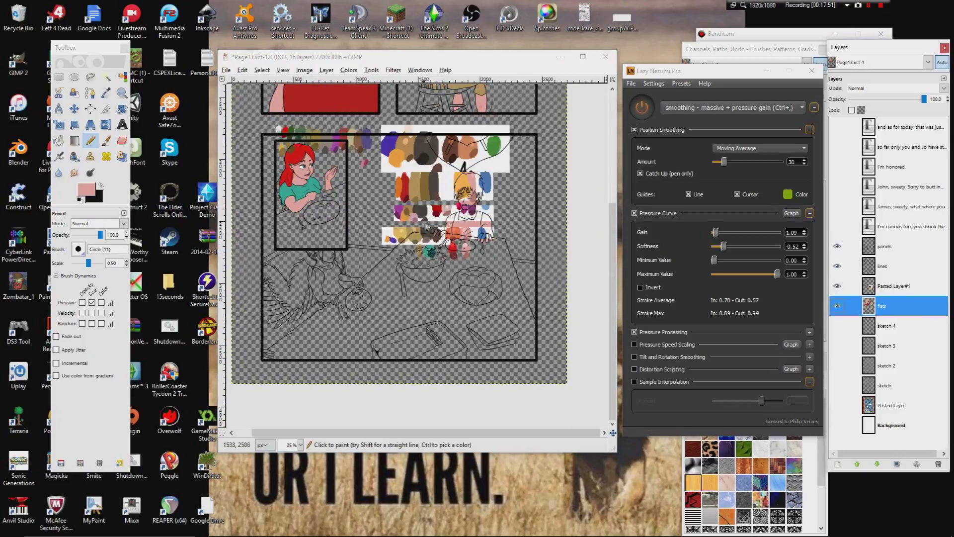
{"action": "left_click", "coordinate": [401, 232], "text": "ctrl"}
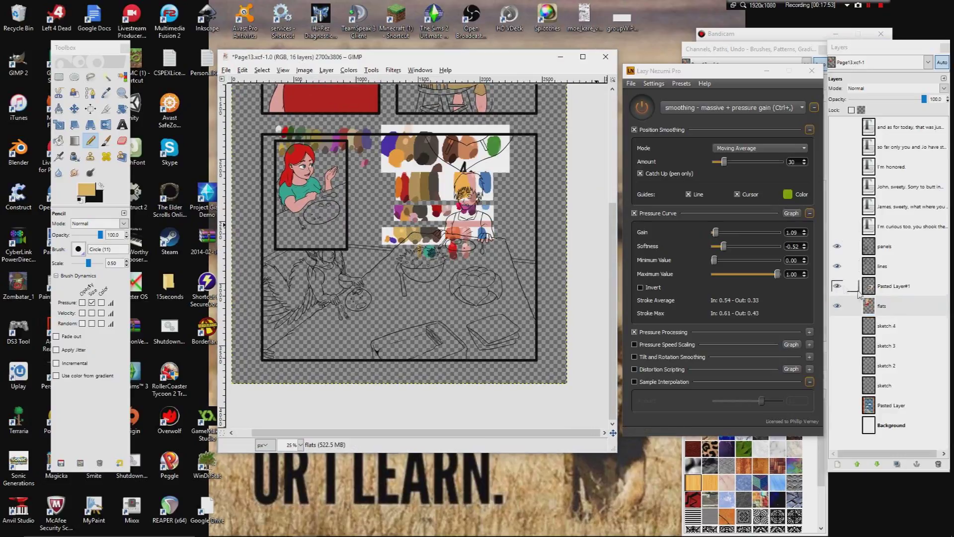
{"action": "left_click", "coordinate": [838, 287]}
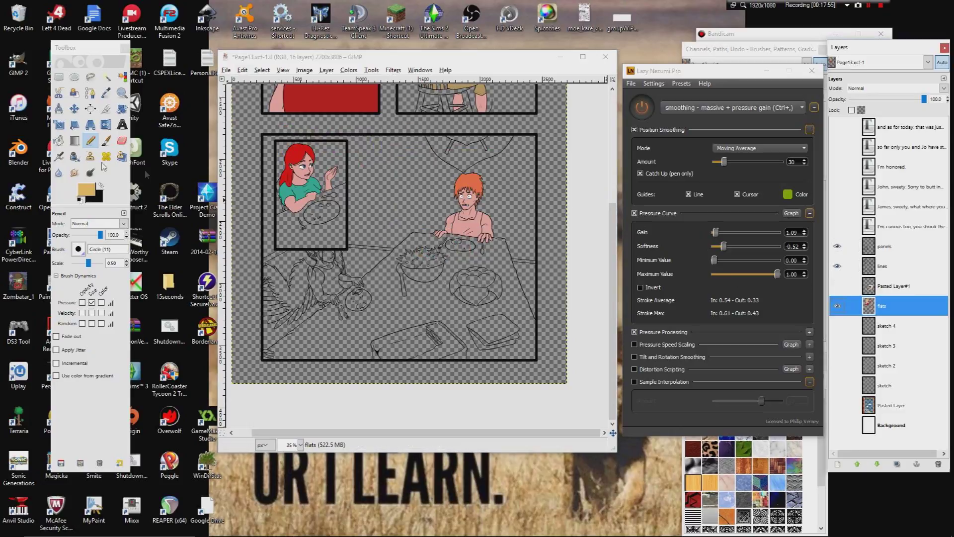
- Fuzzy-select the orange-haired man's tank top in the large bottom panel, grow the selection, fill it with the sampled yellow and deselect
{"action": "left_click", "coordinate": [106, 76]}
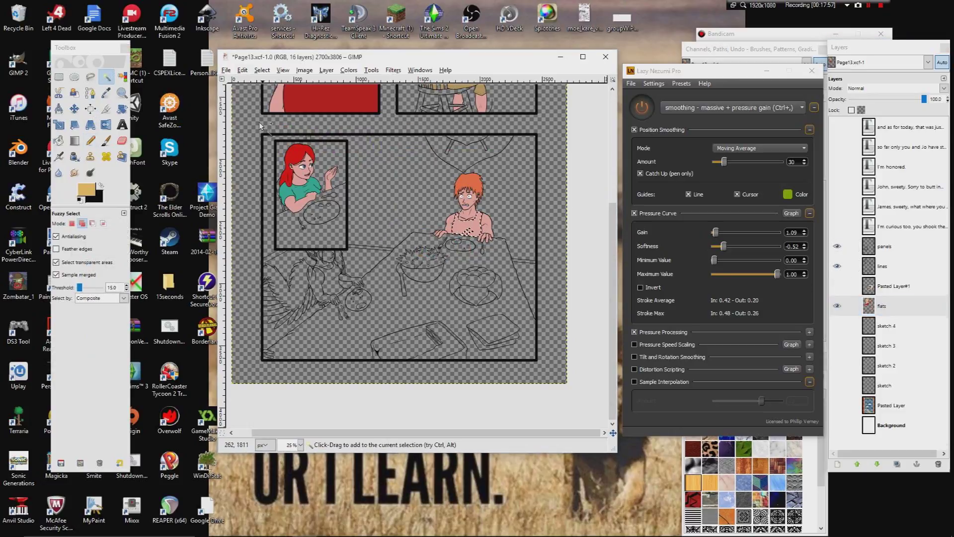
{"action": "left_click", "coordinate": [262, 70]}
{"action": "left_click", "coordinate": [274, 202]}
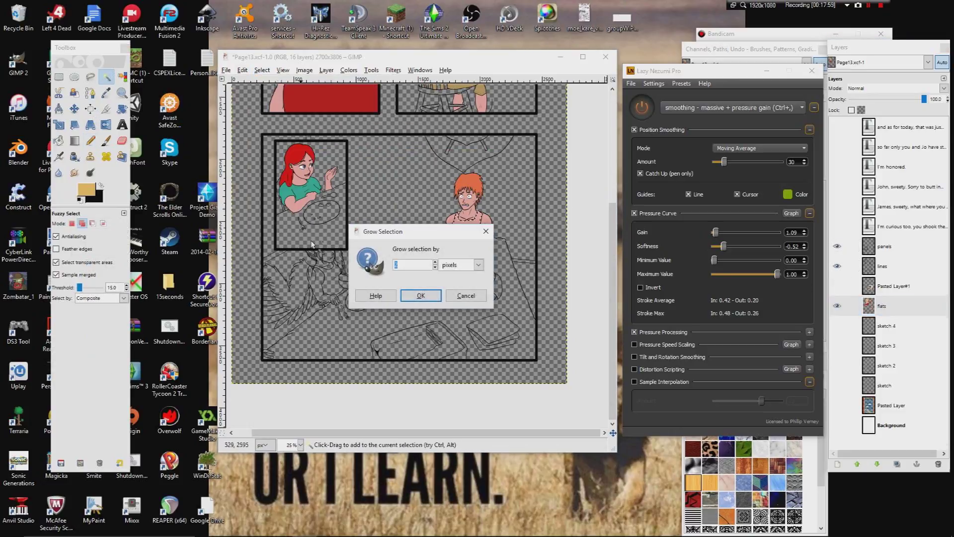
{"action": "left_click", "coordinate": [421, 295]}
{"action": "left_click", "coordinate": [58, 140]}
{"action": "left_click", "coordinate": [476, 237]}
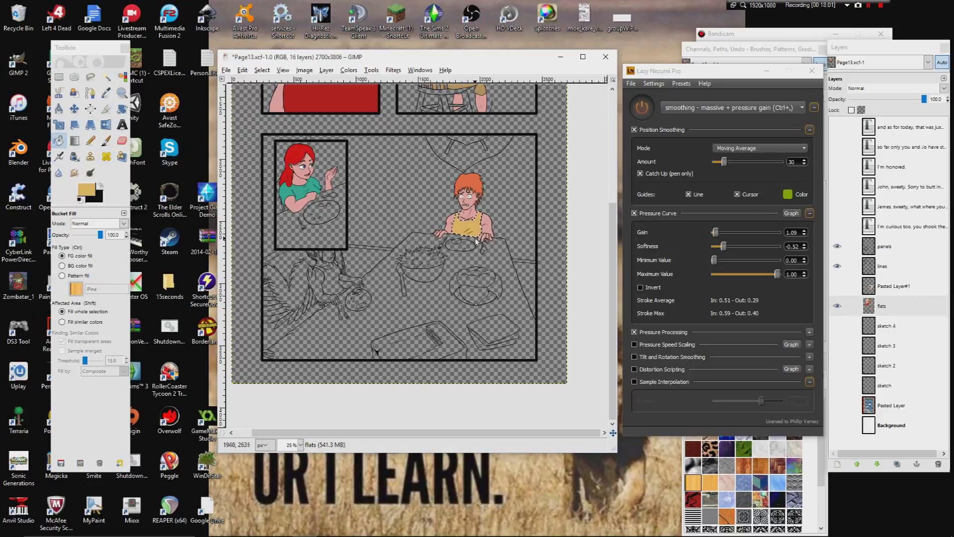
{"action": "left_click", "coordinate": [262, 70]}
{"action": "left_click", "coordinate": [259, 94]}
- Show Pasted Layer#1 again and sample the orange-brown skin tone from its swatches
{"action": "left_click", "coordinate": [837, 286]}
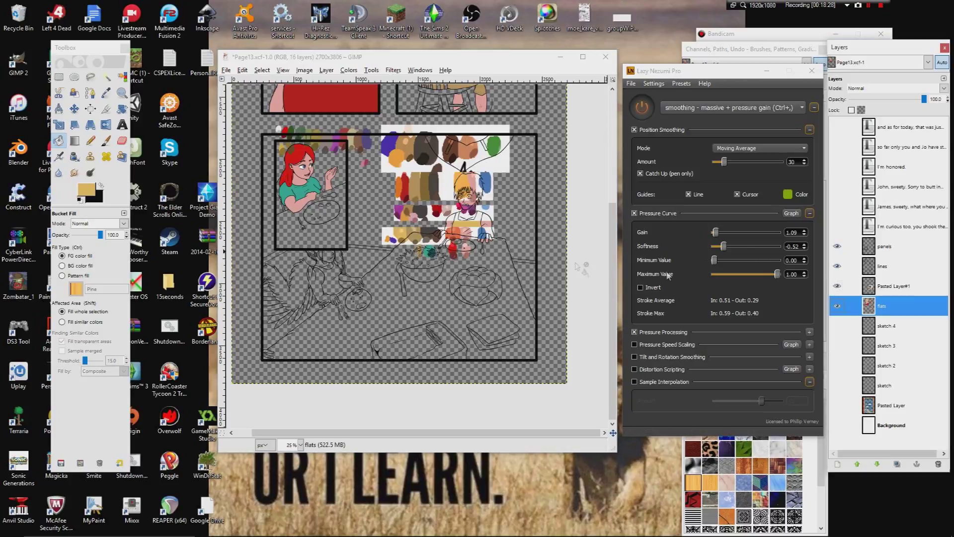
{"action": "left_click", "coordinate": [300, 445]}
{"action": "left_click", "coordinate": [286, 386]}
{"action": "left_click_drag", "start_coordinate": [411, 264], "coordinate": [265, 455]}
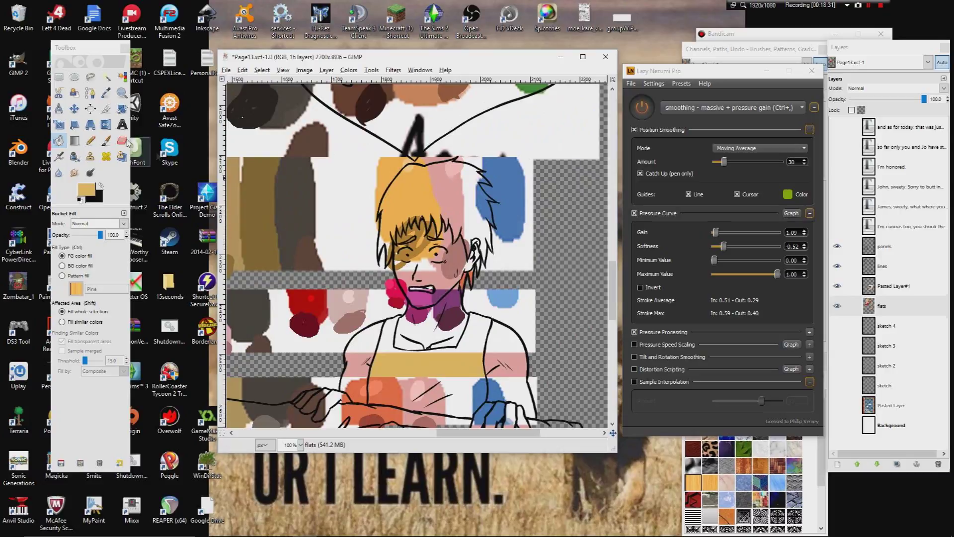
{"action": "left_click", "coordinate": [105, 93]}
{"action": "left_click_drag", "start_coordinate": [433, 89], "coordinate": [390, 264]}
{"action": "left_click", "coordinate": [394, 259]}
- Fuzzy-select the hand, face and neck areas of the man at the far end of the table, undoing a stray selection
{"action": "key", "text": "u"}
{"action": "scroll", "coordinate": [388, 281], "scroll_direction": "up", "scroll_amount": 2}
{"action": "scroll", "coordinate": [475, 212], "scroll_direction": "up", "scroll_amount": 7}
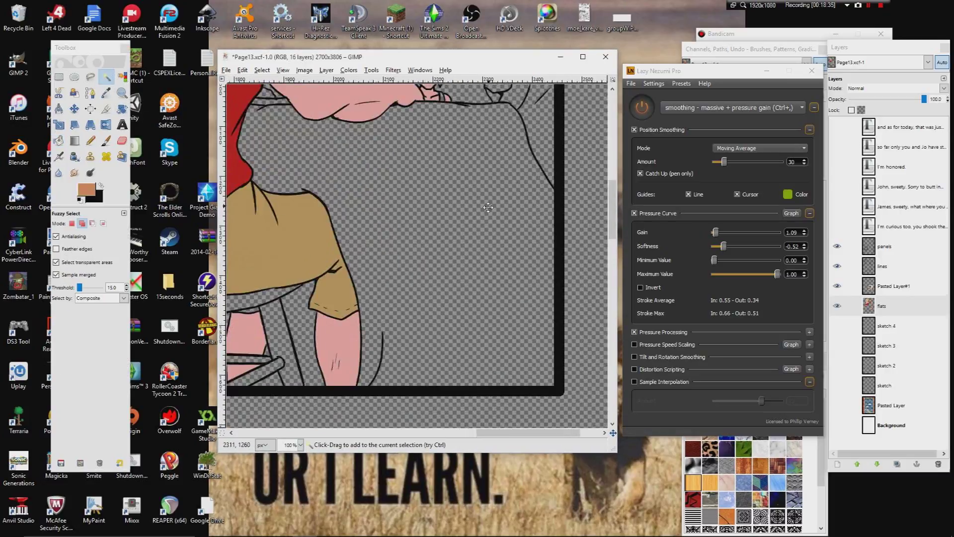
{"action": "scroll", "coordinate": [443, 264], "scroll_direction": "right", "scroll_amount": 5}
{"action": "left_click", "coordinate": [374, 233]}
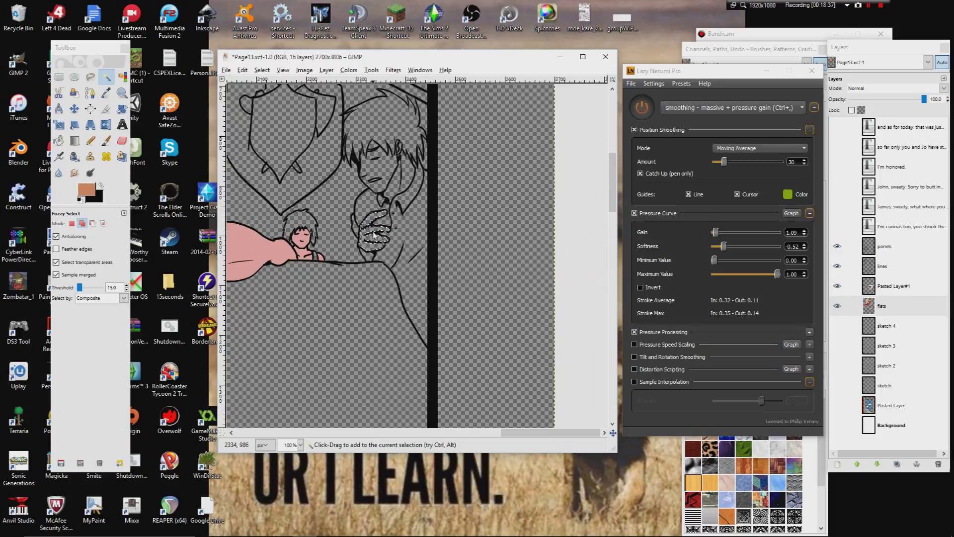
{"action": "left_click", "coordinate": [367, 260]}
{"action": "left_click", "coordinate": [242, 70]}
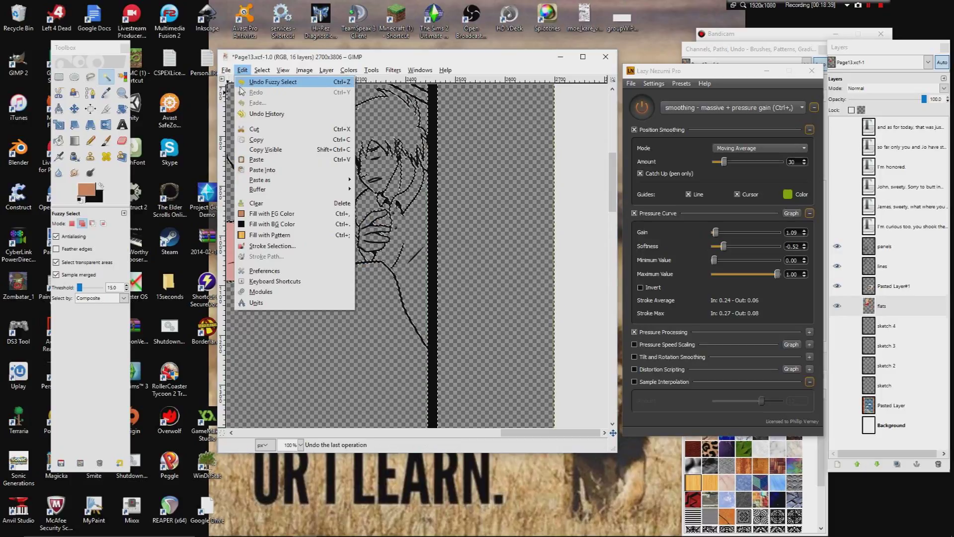
{"action": "left_click", "coordinate": [273, 81]}
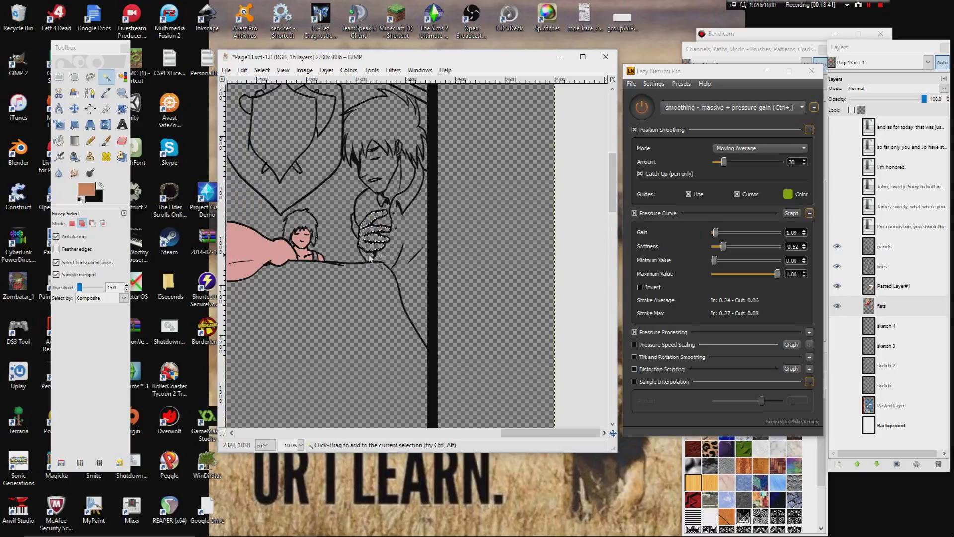
{"action": "left_click", "coordinate": [386, 177]}
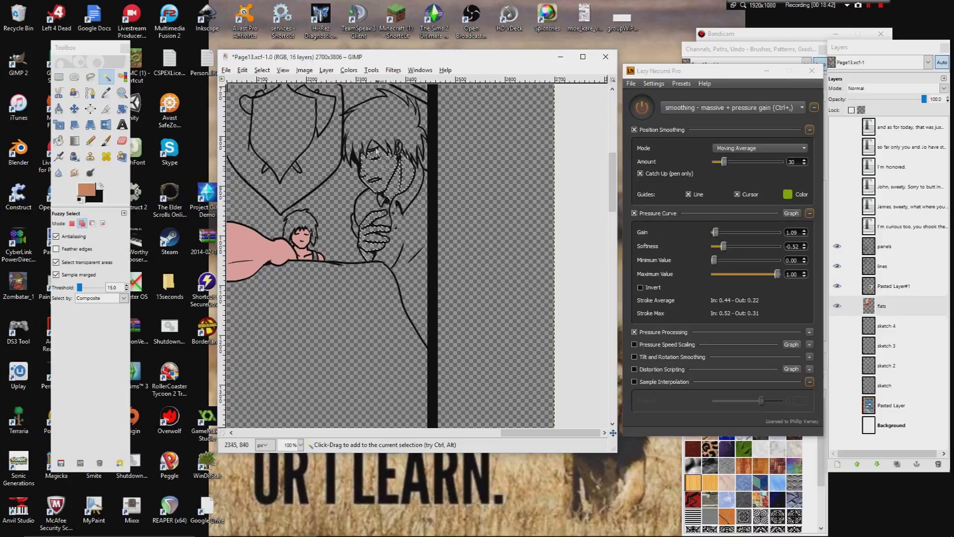
- Grow the skin selection, fill it with the sampled orange-brown, show the Background layer and deselect
{"action": "left_click", "coordinate": [262, 70]}
{"action": "left_click", "coordinate": [273, 199]}
{"action": "left_click", "coordinate": [420, 295]}
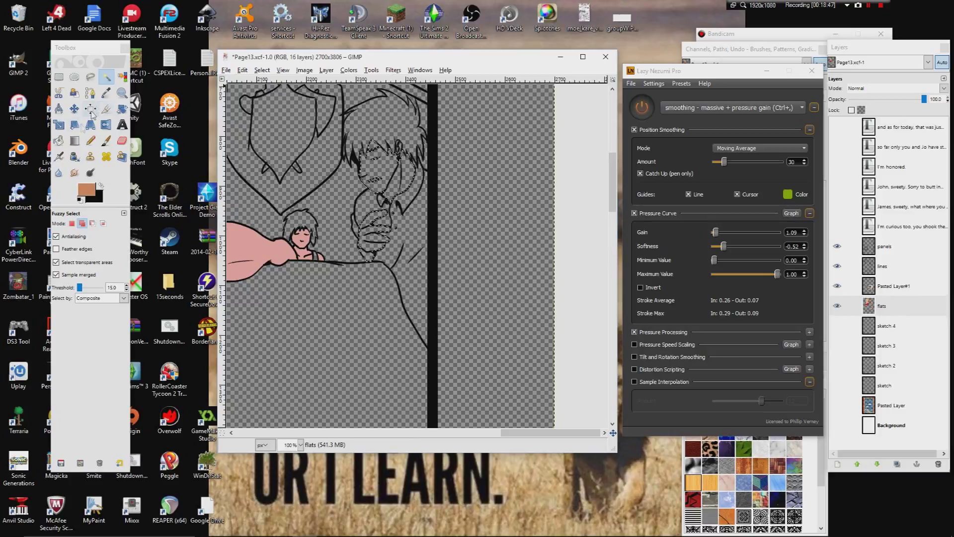
{"action": "left_click", "coordinate": [59, 140]}
{"action": "left_click", "coordinate": [394, 199]}
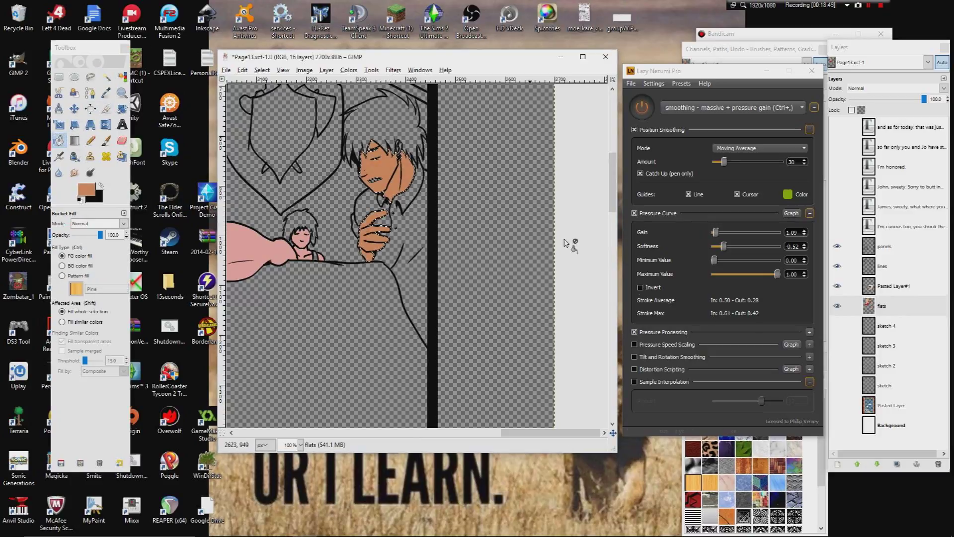
{"action": "left_click", "coordinate": [836, 424]}
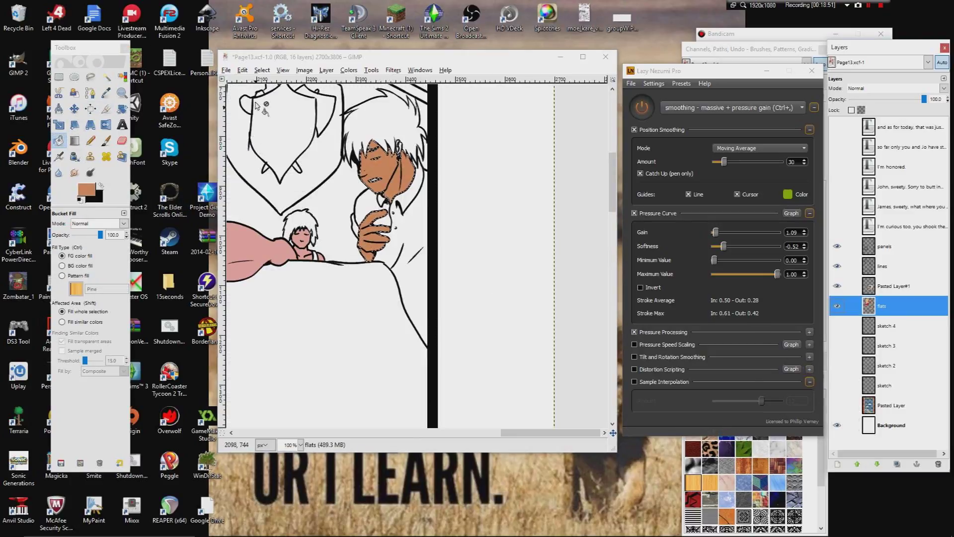
{"action": "left_click", "coordinate": [261, 70]}
{"action": "left_click", "coordinate": [272, 94]}
- Touch up the gaps in the man's skin around his ear and fringe with the Pencil
{"action": "left_click", "coordinate": [90, 140]}
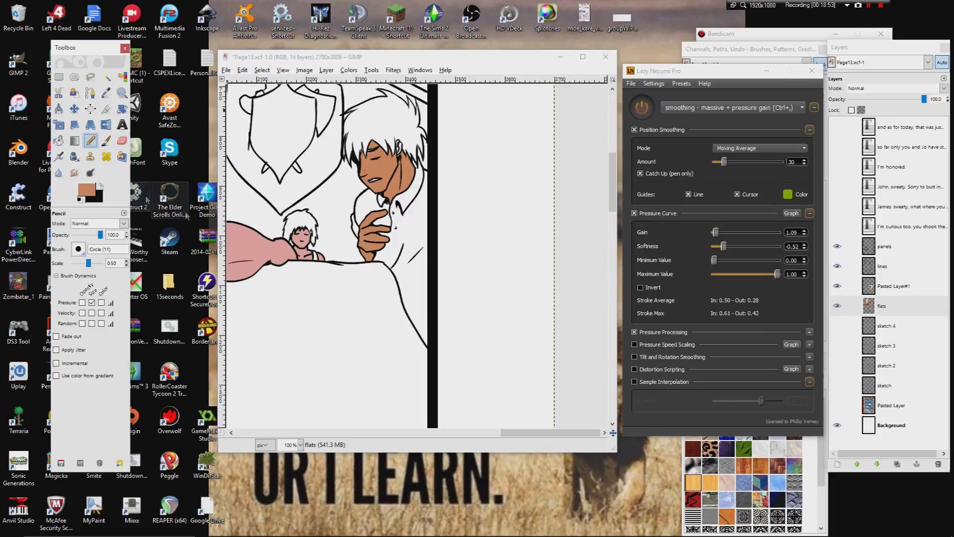
{"action": "left_click", "coordinate": [301, 446]}
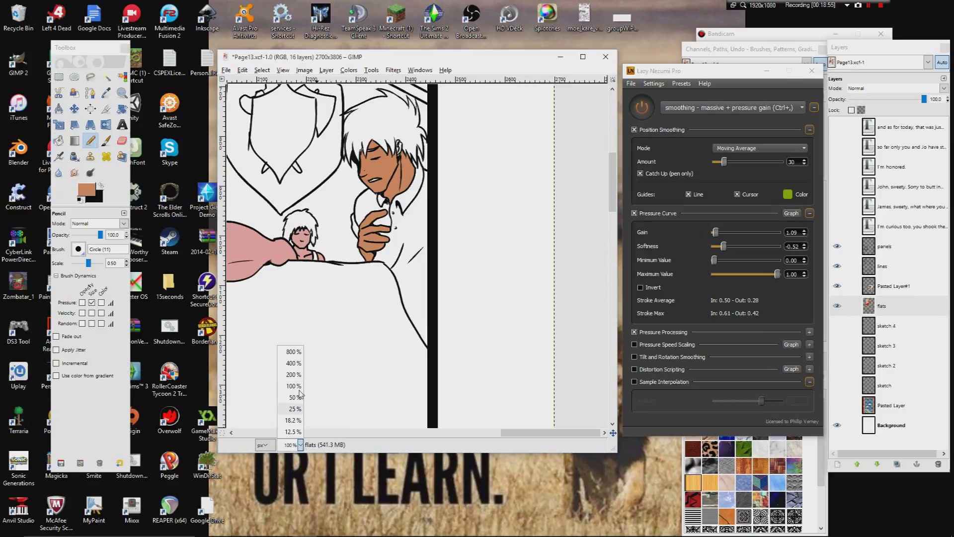
{"action": "left_click", "coordinate": [291, 376]}
{"action": "scroll", "coordinate": [373, 304], "scroll_direction": "up", "scroll_amount": 6}
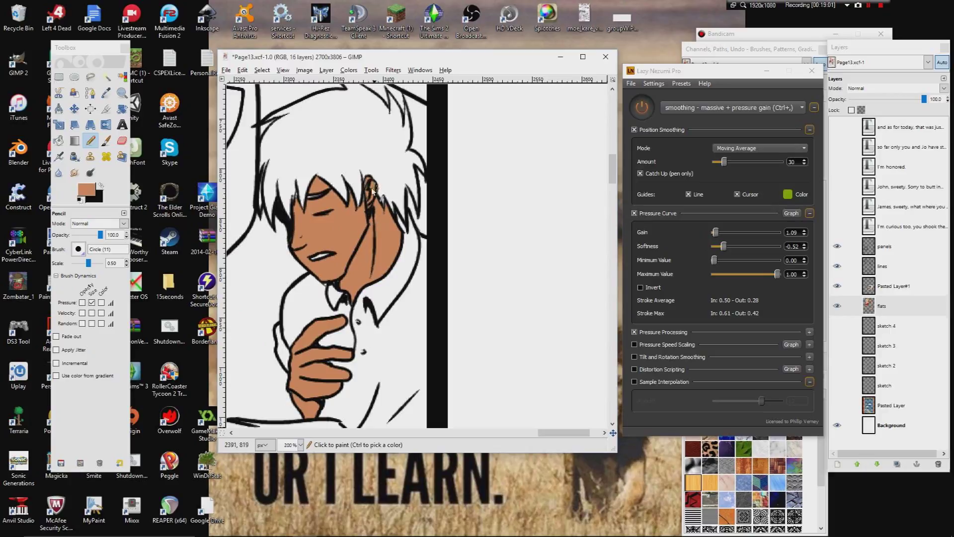
{"action": "mouse_move", "coordinate": [368, 209]}
{"action": "left_mouse_down"}
{"action": "mouse_move", "coordinate": [350, 196]}
{"action": "mouse_move", "coordinate": [299, 208]}
{"action": "left_mouse_up"}
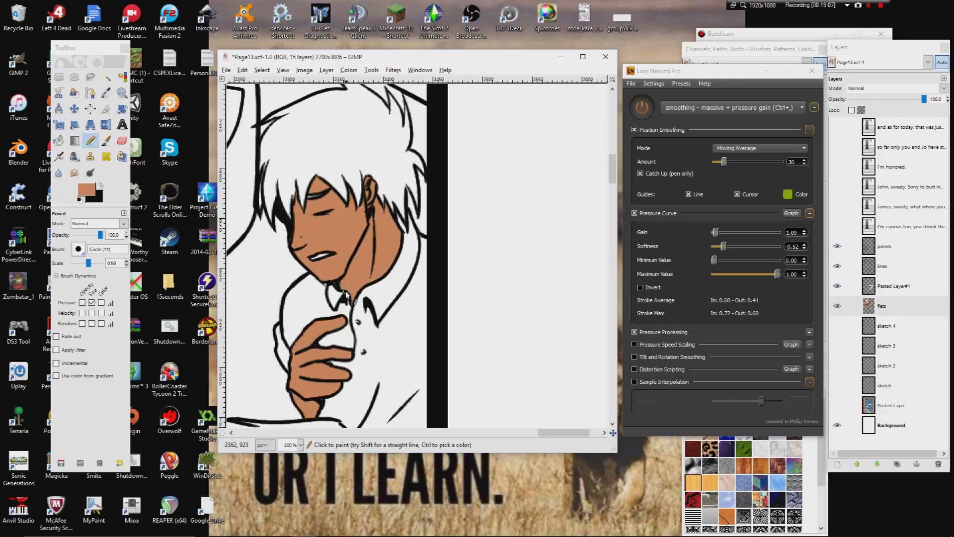
- Sample the dark brown hair colour from the swatches and hide Pasted Layer#1
{"action": "left_click_drag", "start_coordinate": [341, 287], "coordinate": [430, 145]}
{"action": "left_click", "coordinate": [302, 445]}
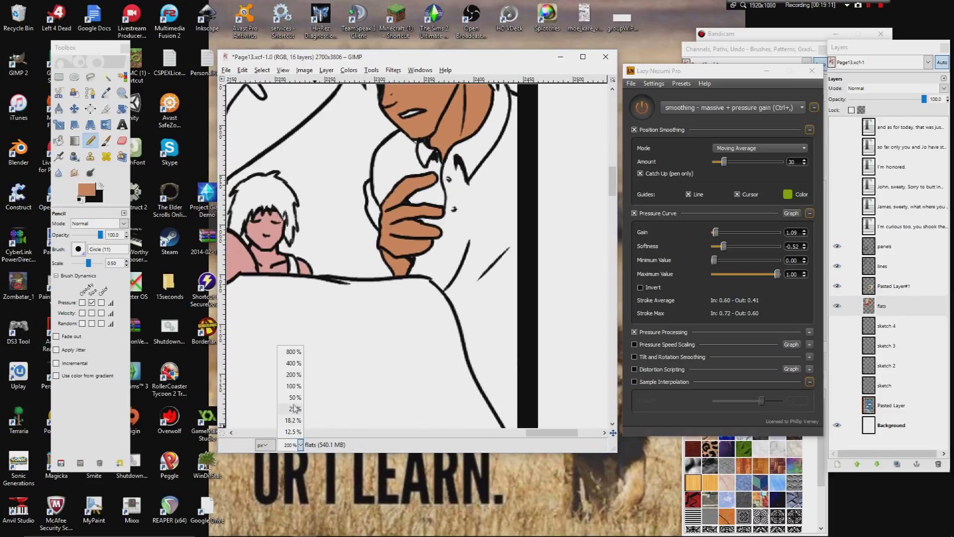
{"action": "left_click", "coordinate": [288, 408]}
{"action": "left_click", "coordinate": [106, 92]}
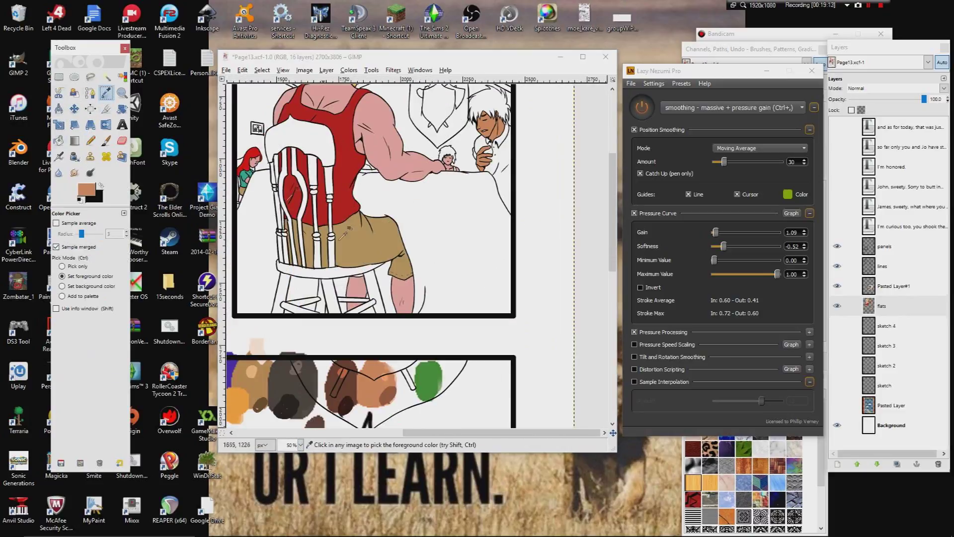
{"action": "left_click", "coordinate": [349, 381]}
{"action": "left_click_drag", "start_coordinate": [346, 326], "coordinate": [284, 425]}
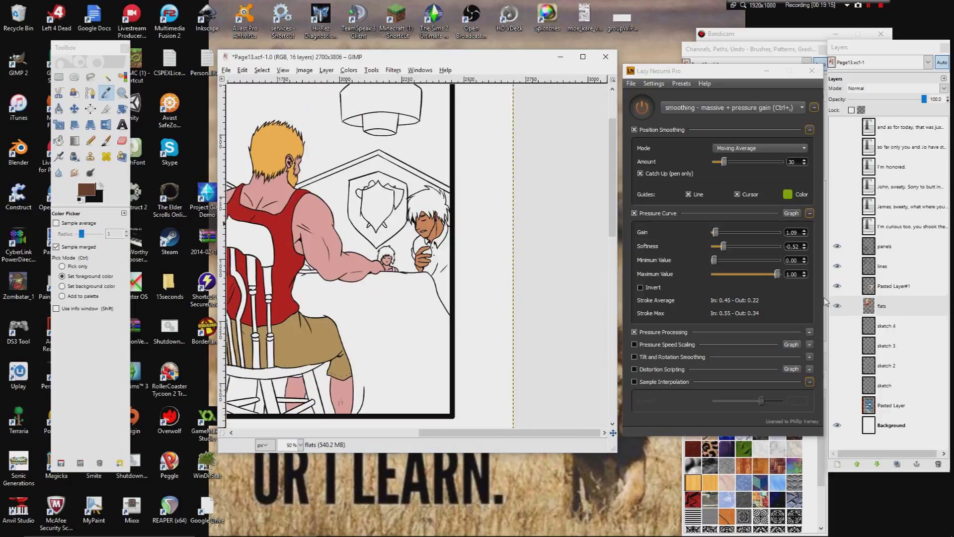
{"action": "left_click", "coordinate": [836, 286]}
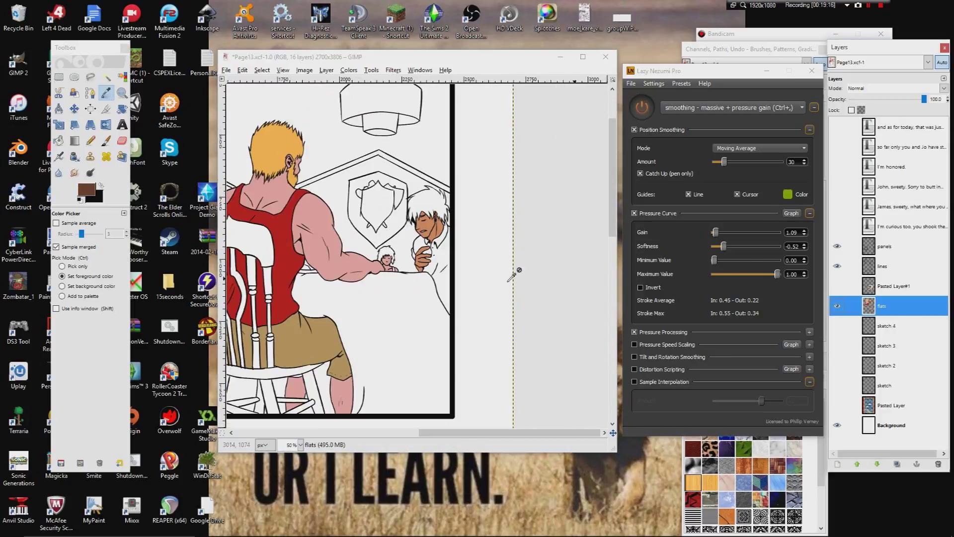
- Fuzzy-select the hair of the man holding his hand to his chest and grow the selection
{"action": "left_click", "coordinate": [106, 77]}
{"action": "left_click", "coordinate": [300, 444]}
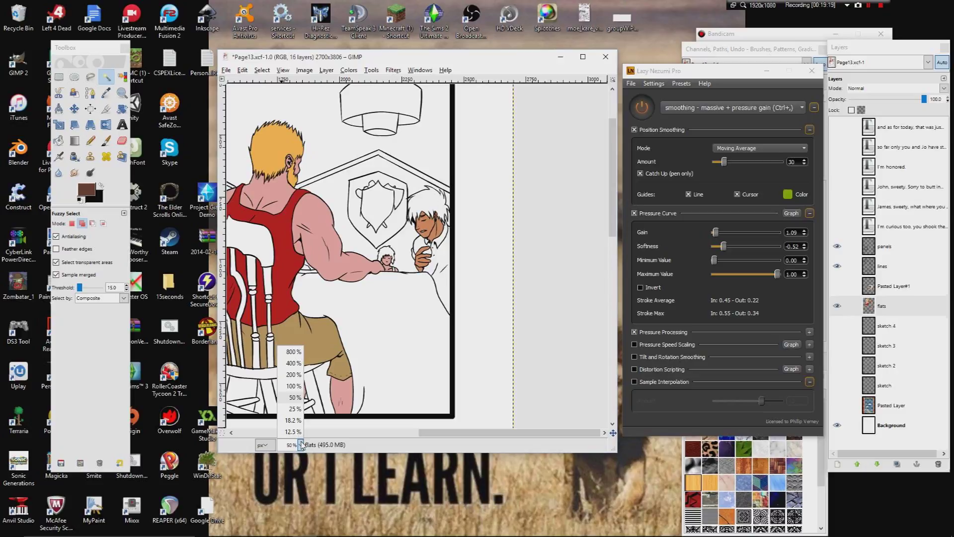
{"action": "left_click", "coordinate": [298, 374]}
{"action": "scroll", "coordinate": [345, 228], "scroll_direction": "up", "scroll_amount": 2}
{"action": "left_click", "coordinate": [344, 228]}
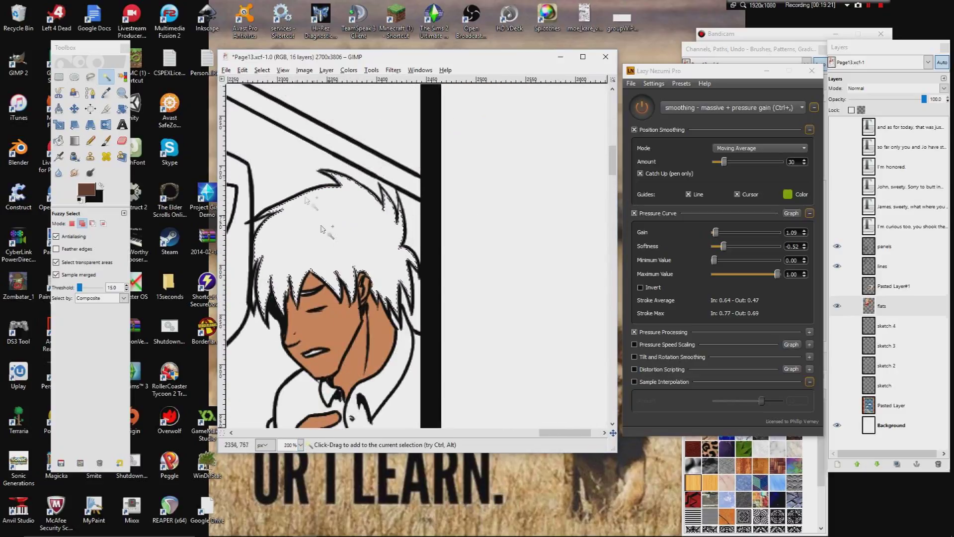
{"action": "left_click", "coordinate": [263, 70]}
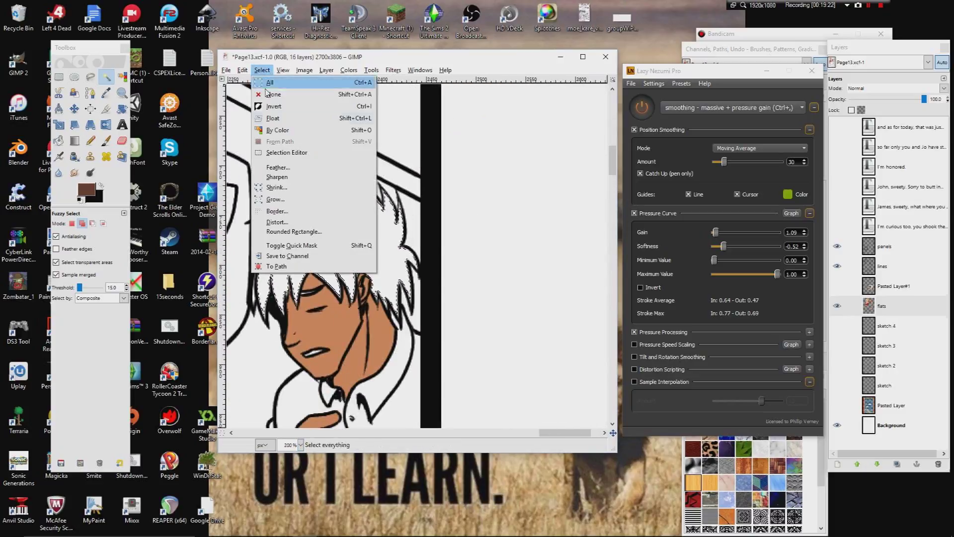
{"action": "left_click", "coordinate": [275, 199]}
{"action": "left_click", "coordinate": [421, 298]}
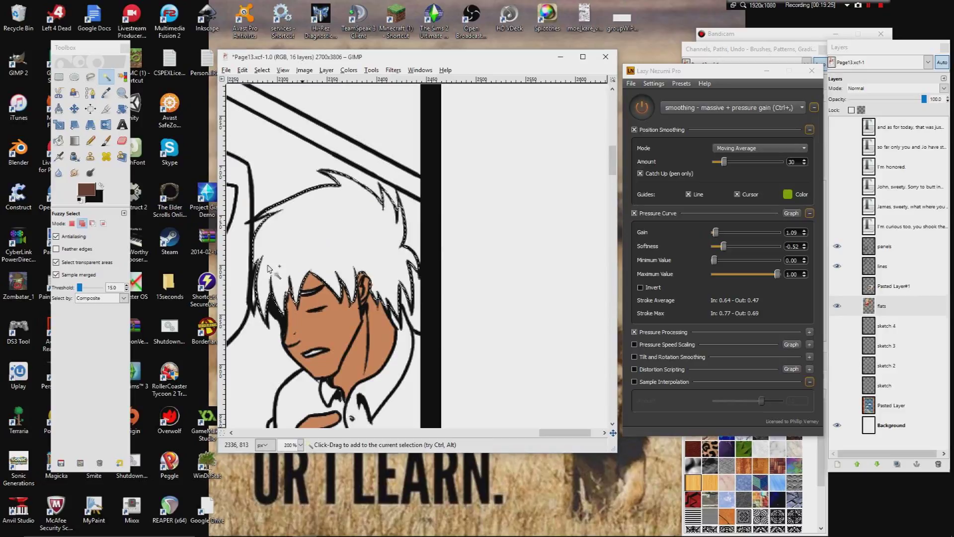
- Fill the selected hair with the sampled dark brown and clear the selection
{"action": "left_click", "coordinate": [74, 140]}
{"action": "left_click", "coordinate": [271, 299]}
{"action": "left_click", "coordinate": [262, 71]}
{"action": "left_click", "coordinate": [271, 94]}
{"action": "left_click", "coordinate": [262, 70]}
{"action": "left_click", "coordinate": [261, 71]}
- Paint the unfilled hair tips and the strands around the man's face and neck dark brown with the Pencil
{"action": "left_click", "coordinate": [91, 141]}
{"action": "left_click_drag", "start_coordinate": [259, 261], "coordinate": [254, 291]}
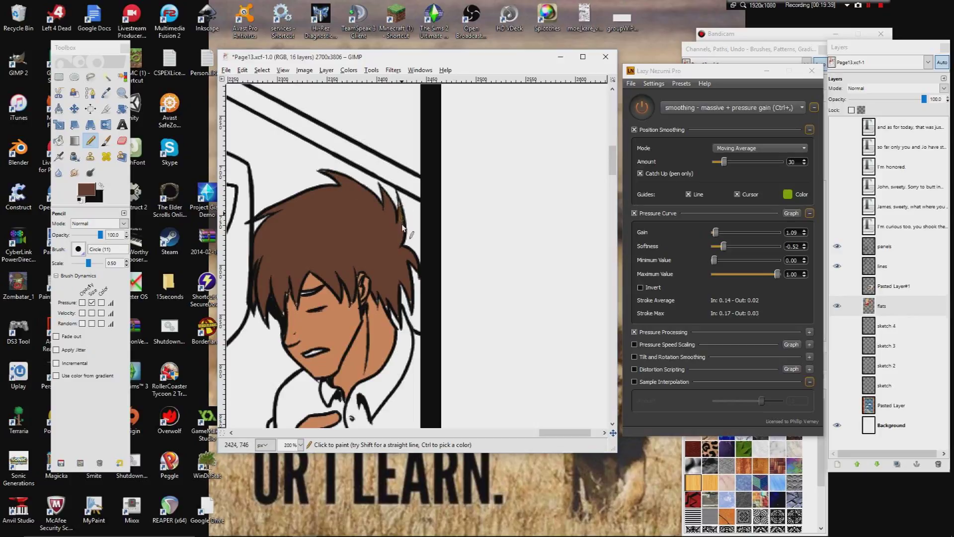
{"action": "left_click_drag", "start_coordinate": [397, 198], "coordinate": [399, 209]}
{"action": "left_click_drag", "start_coordinate": [298, 311], "coordinate": [290, 298]}
{"action": "left_click_drag", "start_coordinate": [285, 326], "coordinate": [272, 331]}
{"action": "mouse_move", "coordinate": [385, 304]}
{"action": "left_mouse_down"}
{"action": "mouse_move", "coordinate": [351, 309]}
{"action": "mouse_move", "coordinate": [309, 283]}
{"action": "left_mouse_up"}
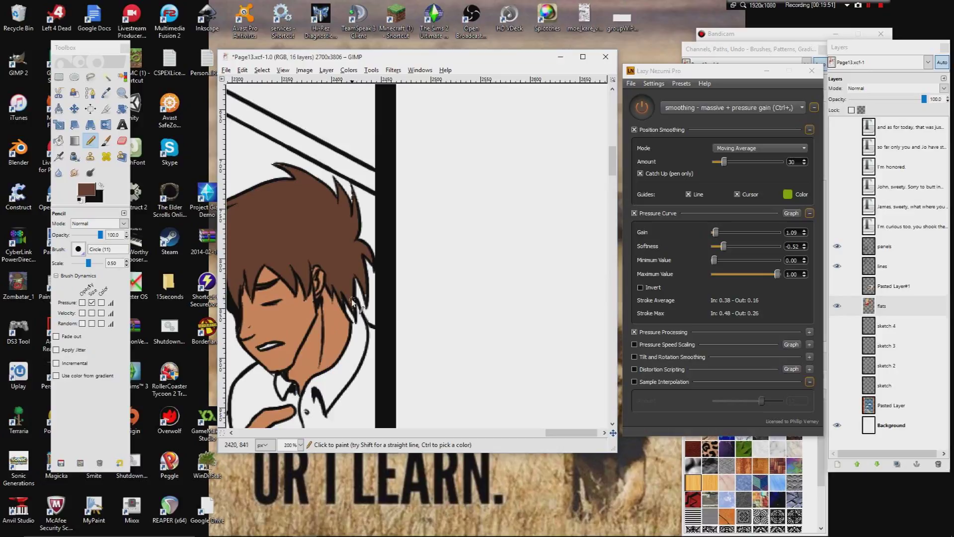
{"action": "left_click_drag", "start_coordinate": [355, 322], "coordinate": [364, 294]}
- Sample the man's skin colour and touch up the skin edge beside his hair with the Pencil
{"action": "left_click", "coordinate": [106, 93]}
{"action": "left_click", "coordinate": [293, 318]}
{"action": "key", "text": "n"}
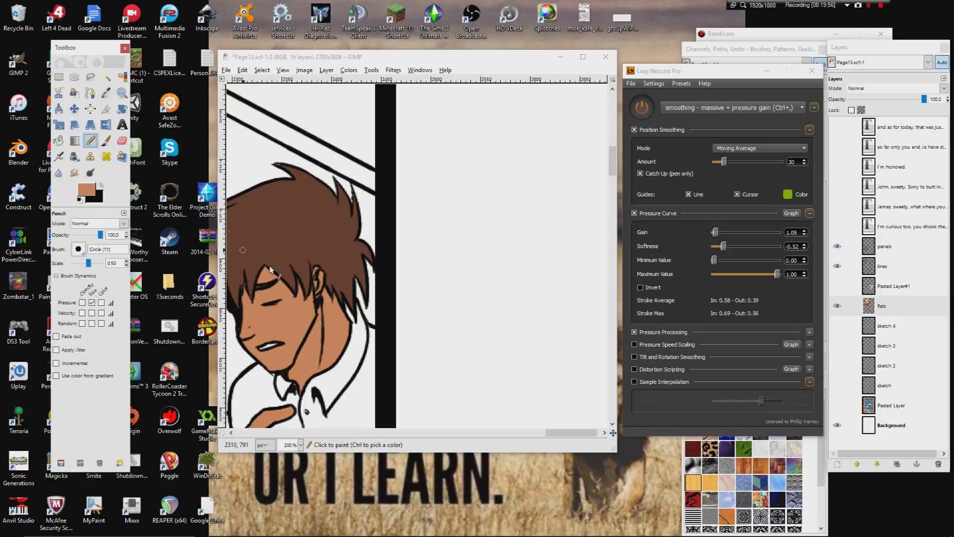
{"action": "left_click", "coordinate": [334, 292]}
- Show the Pasted Layer#1 swatches, sample the dark grey for the man's shirt, and hide the swatch layer again
{"action": "left_click_drag", "start_coordinate": [234, 383], "coordinate": [347, 231]}
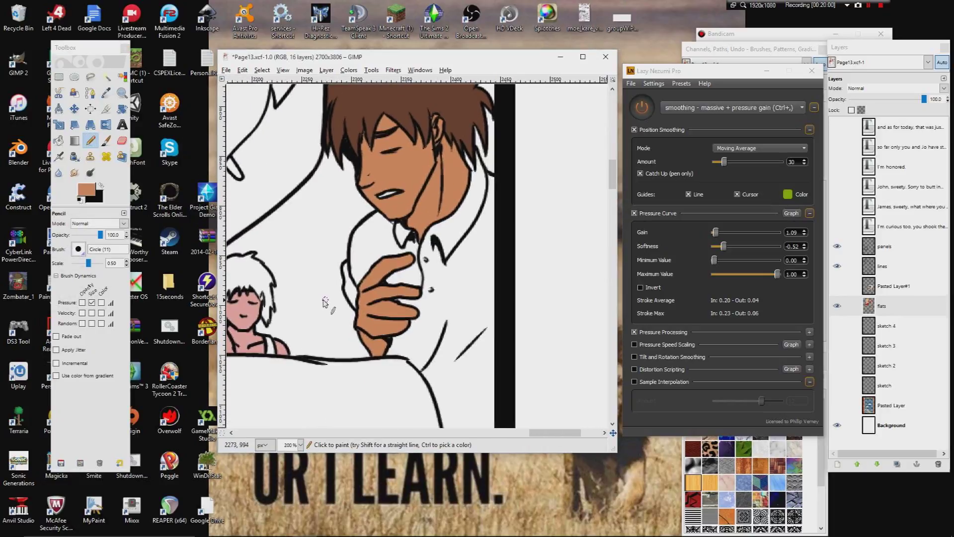
{"action": "left_click", "coordinate": [301, 445]}
{"action": "left_click", "coordinate": [286, 397]}
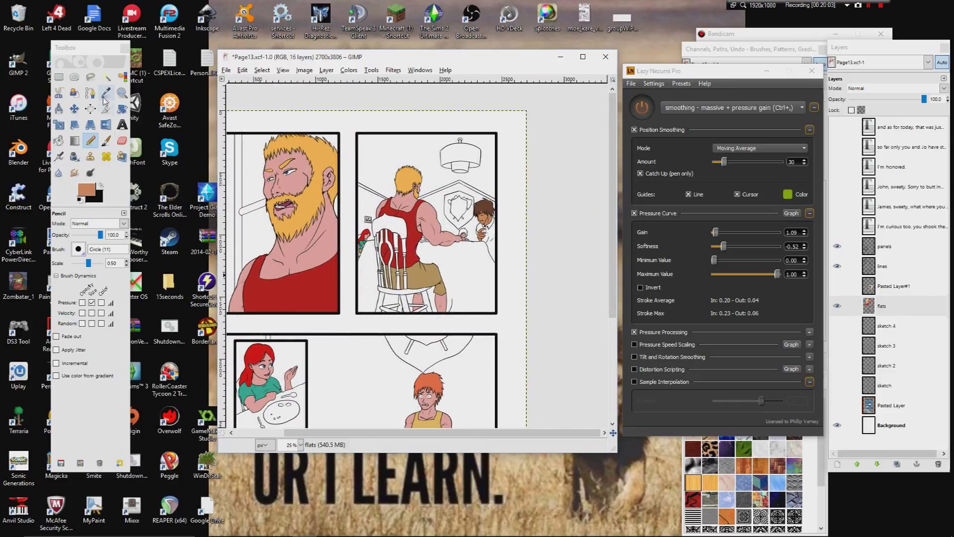
{"action": "left_click", "coordinate": [106, 92]}
{"action": "left_click", "coordinate": [837, 287]}
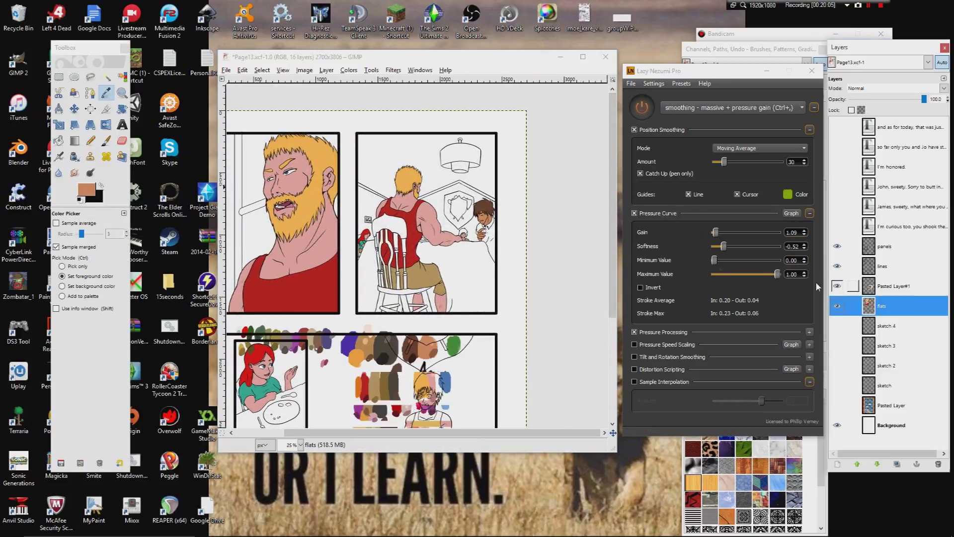
{"action": "left_click_drag", "start_coordinate": [357, 350], "coordinate": [366, 321]}
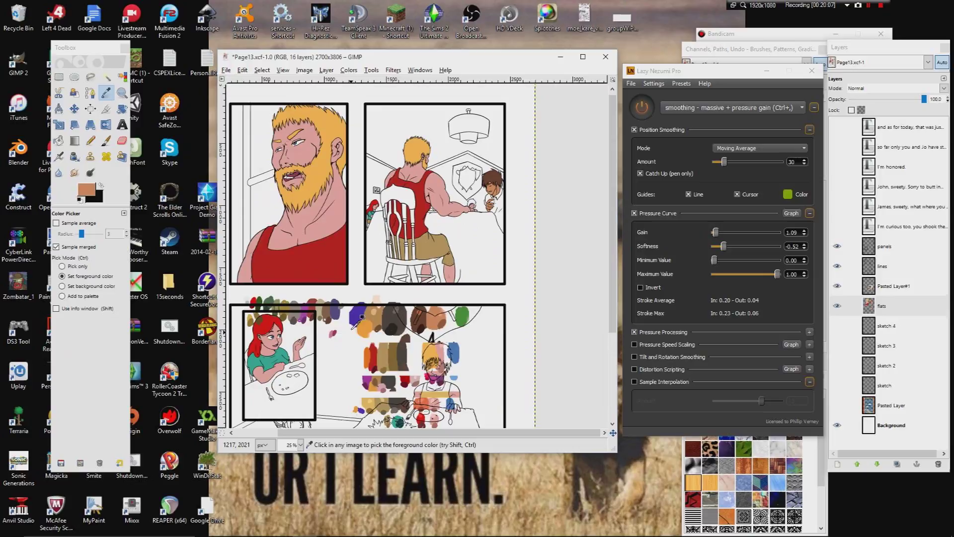
{"action": "left_click", "coordinate": [392, 313]}
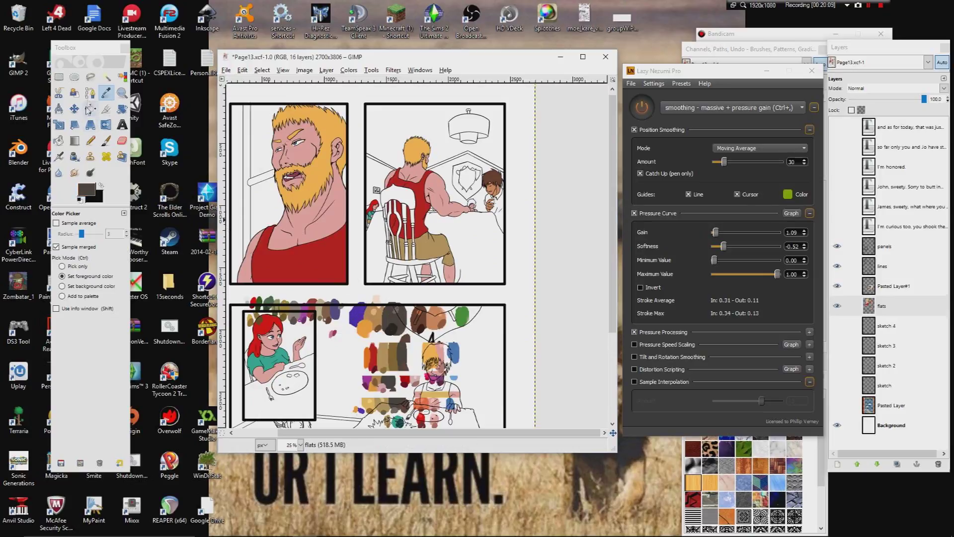
{"action": "left_click", "coordinate": [106, 77]}
{"action": "left_click", "coordinate": [836, 286]}
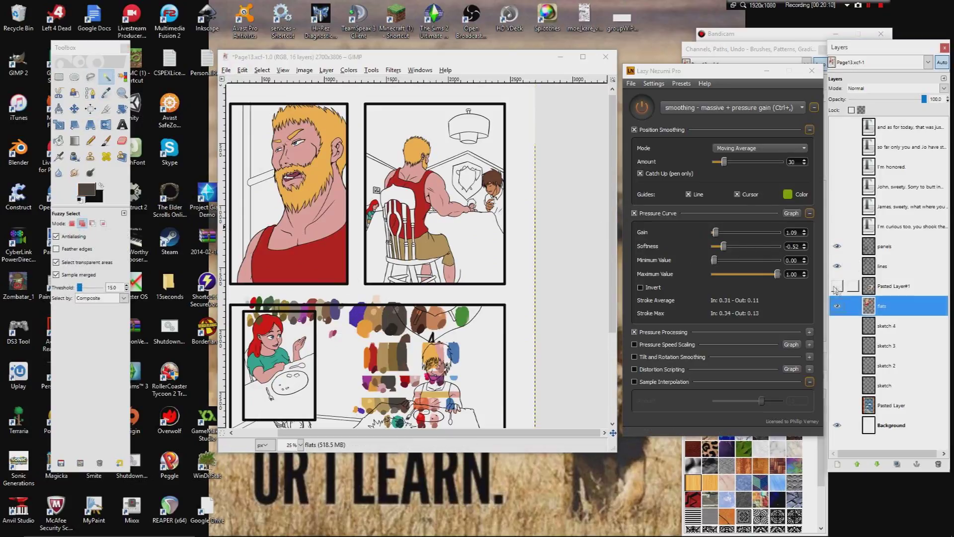
- Fuzzy-select the body, collar and sleeve areas of the dark-haired man's shirt and grow the selection
{"action": "scroll", "coordinate": [398, 318], "scroll_direction": "up", "scroll_amount": 9}
{"action": "scroll", "coordinate": [398, 318], "scroll_direction": "right", "scroll_amount": 5}
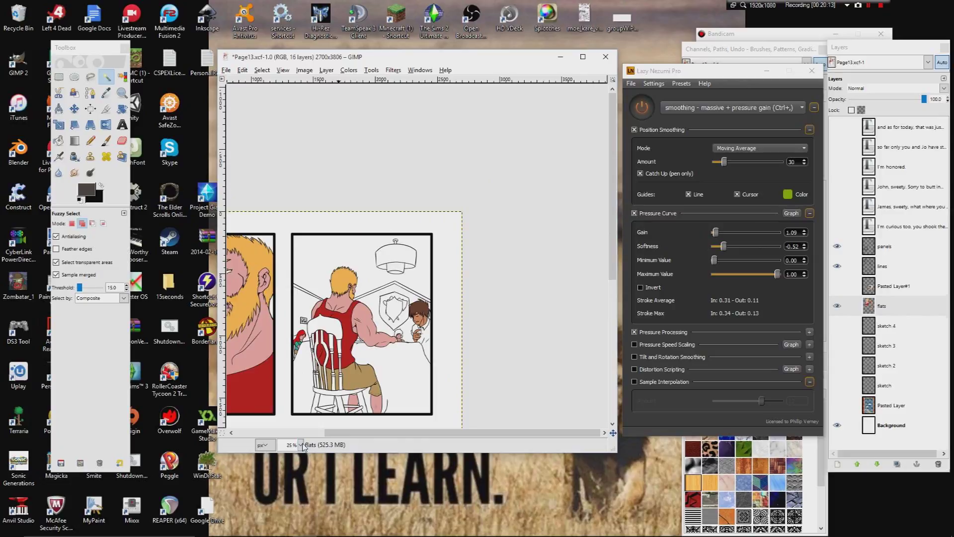
{"action": "left_click", "coordinate": [301, 445]}
{"action": "left_click", "coordinate": [293, 397]}
{"action": "scroll", "coordinate": [369, 259], "scroll_direction": "down", "scroll_amount": 5}
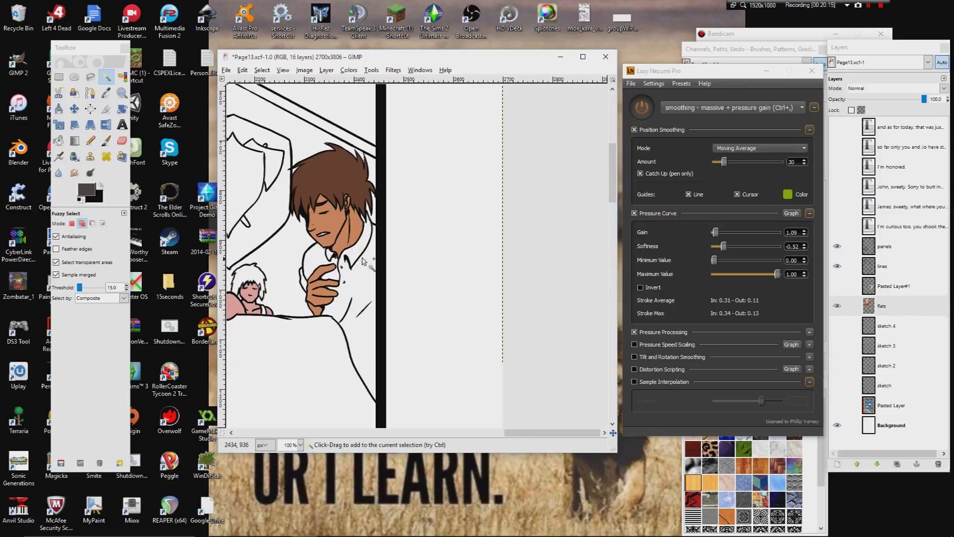
{"action": "left_click", "coordinate": [362, 285]}
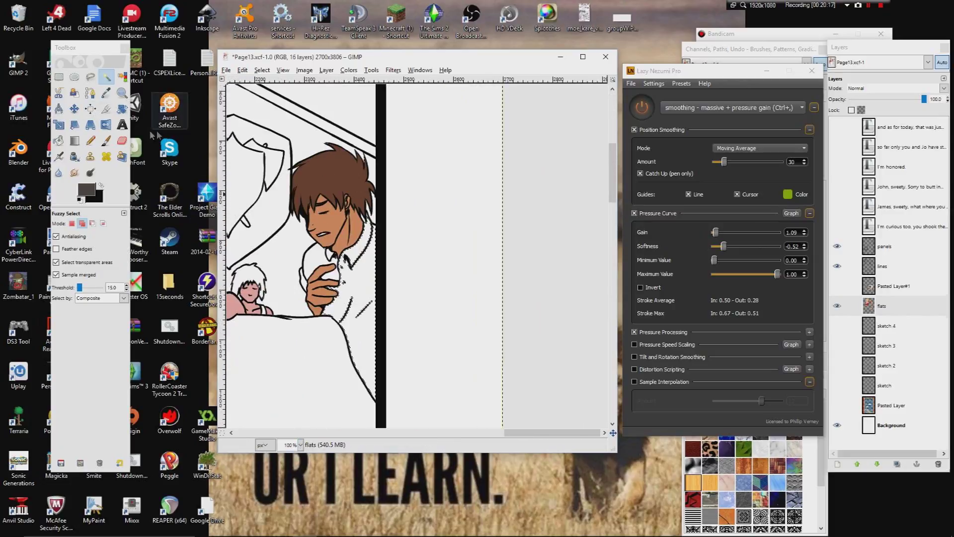
{"action": "left_click", "coordinate": [332, 274]}
{"action": "left_click", "coordinate": [332, 257]}
{"action": "left_click", "coordinate": [315, 257]}
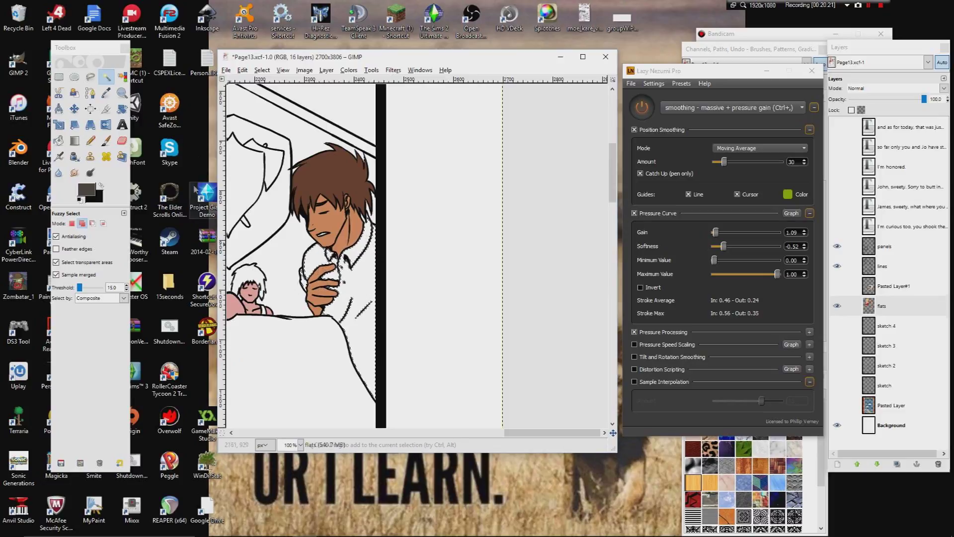
{"action": "left_click", "coordinate": [261, 70]}
{"action": "left_click", "coordinate": [278, 199]}
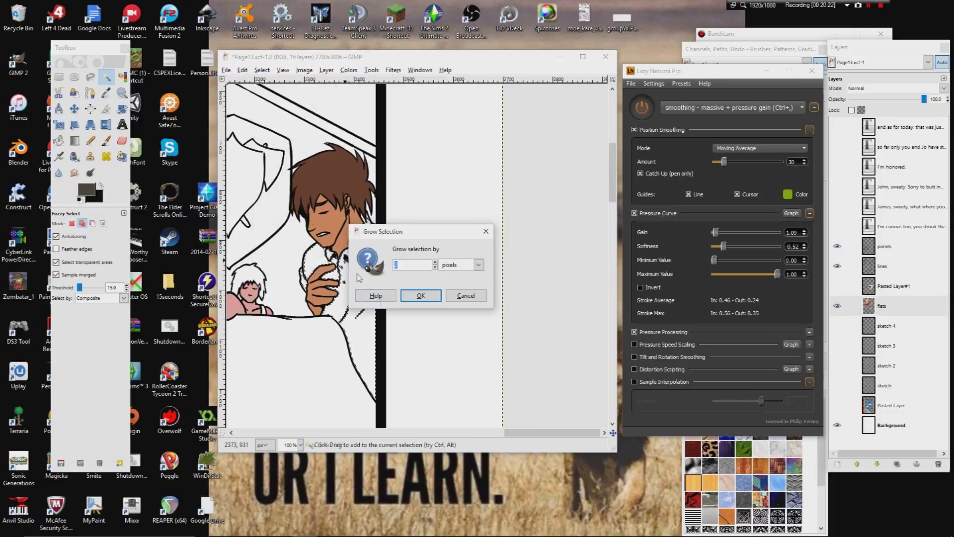
{"action": "left_click", "coordinate": [420, 296]}
- Fill the selected shirt with the sampled dark grey and clear the selection
{"action": "key", "text": "shift+b"}
{"action": "left_click", "coordinate": [331, 282]}
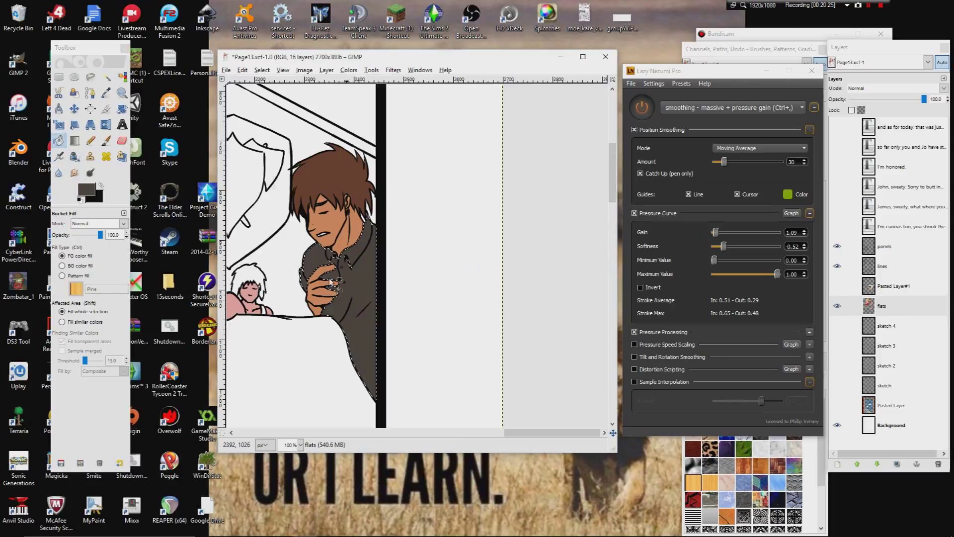
{"action": "left_click", "coordinate": [261, 69]}
{"action": "left_click", "coordinate": [271, 91]}
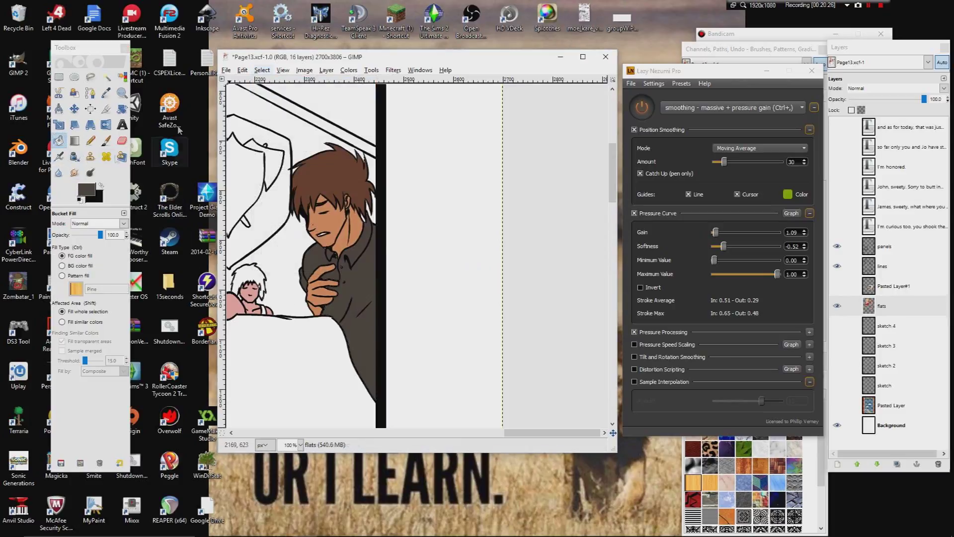
- Sample the orange hair colour from the boy in the yellow tank top in the lower panel with the Pencil
{"action": "left_click", "coordinate": [91, 141]}
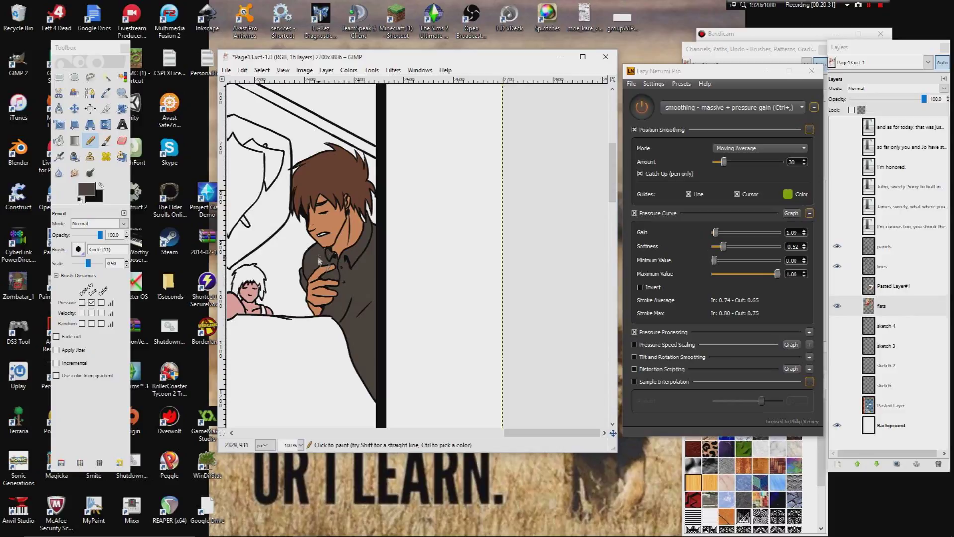
{"action": "left_click_drag", "start_coordinate": [257, 237], "coordinate": [311, 95]}
{"action": "left_click_drag", "start_coordinate": [343, 412], "coordinate": [383, 124]}
{"action": "left_click_drag", "start_coordinate": [268, 338], "coordinate": [364, 127]}
{"action": "left_click", "coordinate": [366, 126]}
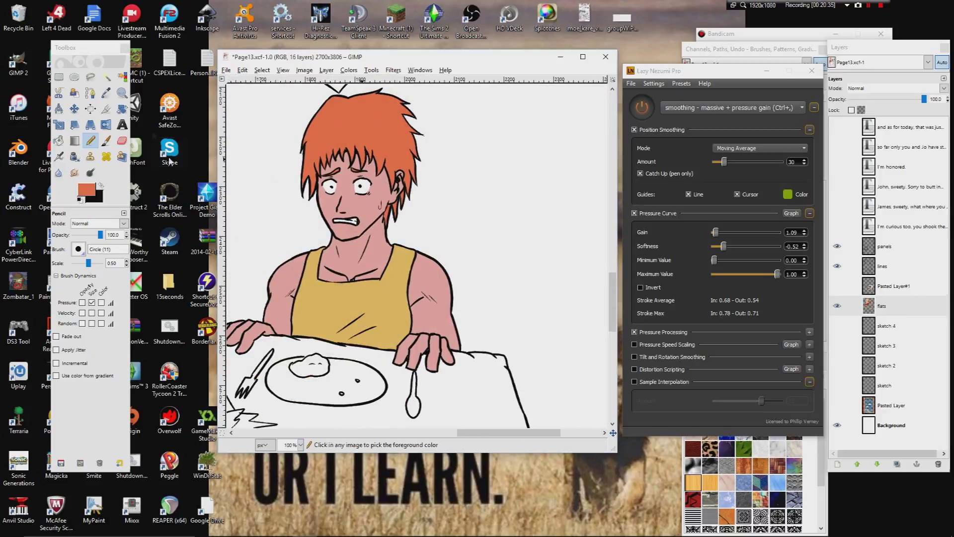
- Fuzzy-select the hair of the small boy behind the table, grow the selection and fill it with the sampled orange
{"action": "left_click", "coordinate": [105, 76]}
{"action": "scroll", "coordinate": [341, 332], "scroll_direction": "up", "scroll_amount": 10}
{"action": "scroll", "coordinate": [342, 332], "scroll_direction": "right", "scroll_amount": 2}
{"action": "scroll", "coordinate": [347, 333], "scroll_direction": "up", "scroll_amount": 6}
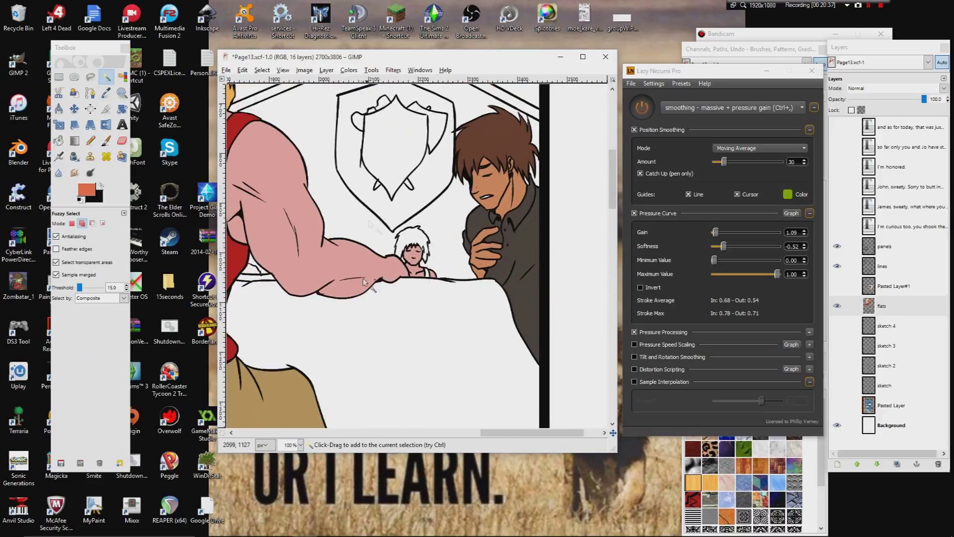
{"action": "left_click", "coordinate": [262, 70]}
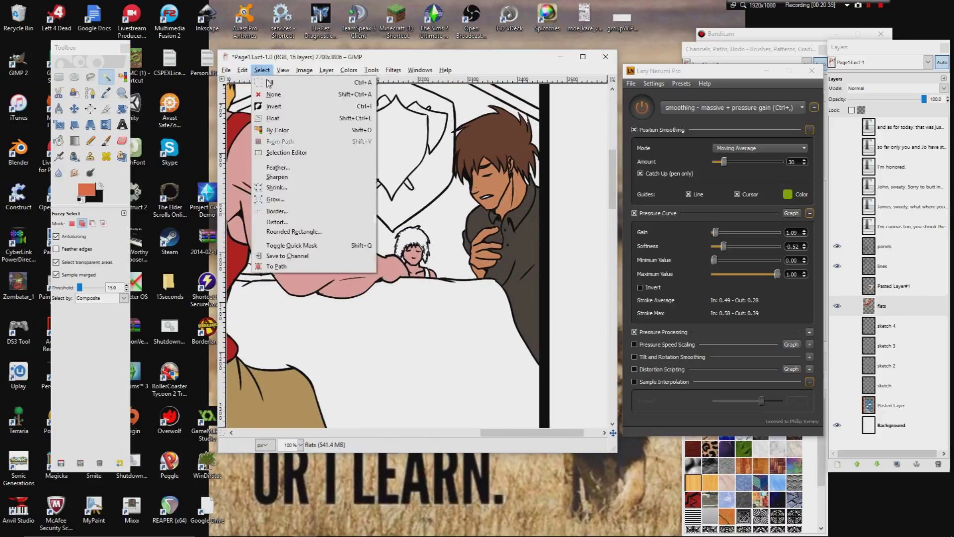
{"action": "left_click", "coordinate": [278, 183]}
{"action": "left_click", "coordinate": [418, 296]}
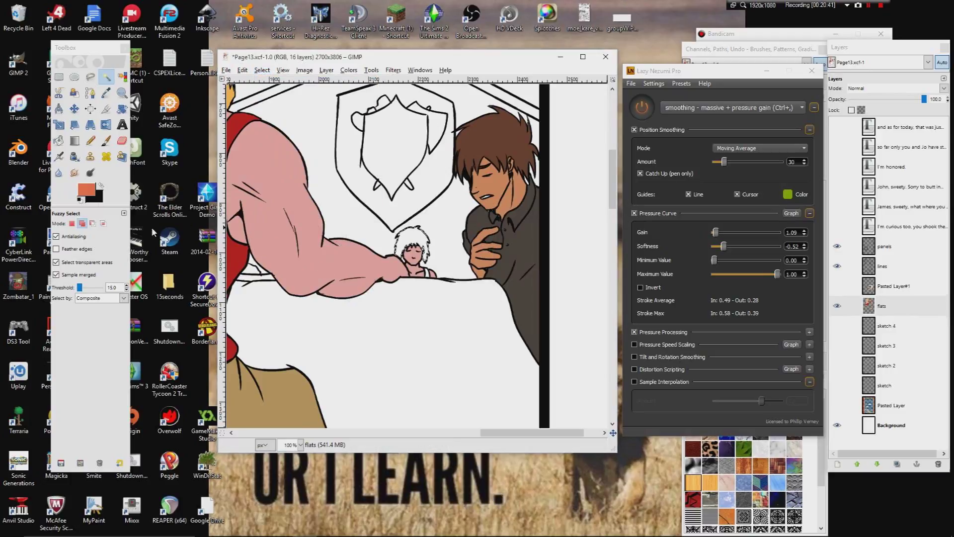
{"action": "left_click", "coordinate": [58, 140]}
{"action": "left_click", "coordinate": [423, 242]}
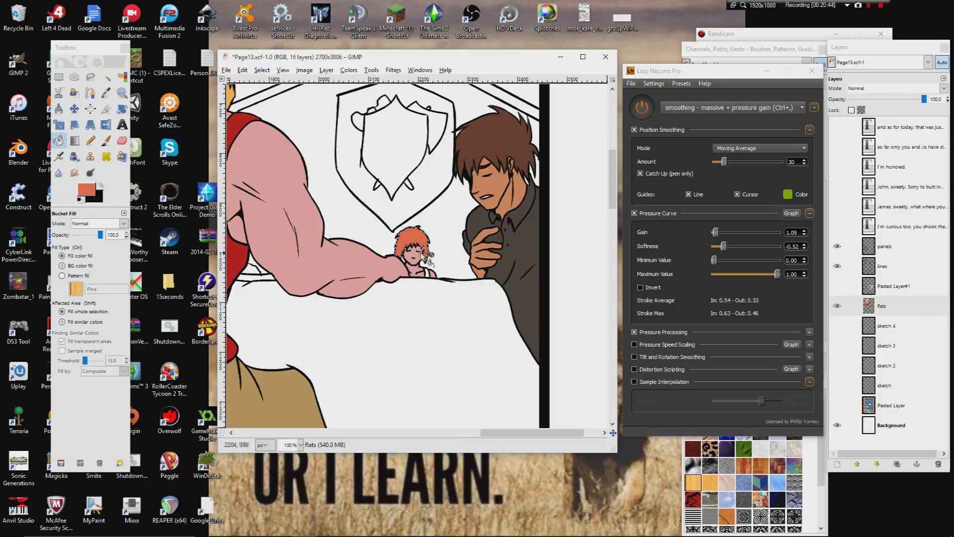
- Sample the yellow of the boy's tank top in the lower panel with the Pencil
{"action": "left_click", "coordinate": [91, 140]}
{"action": "scroll", "coordinate": [359, 180], "scroll_direction": "down", "scroll_amount": 15}
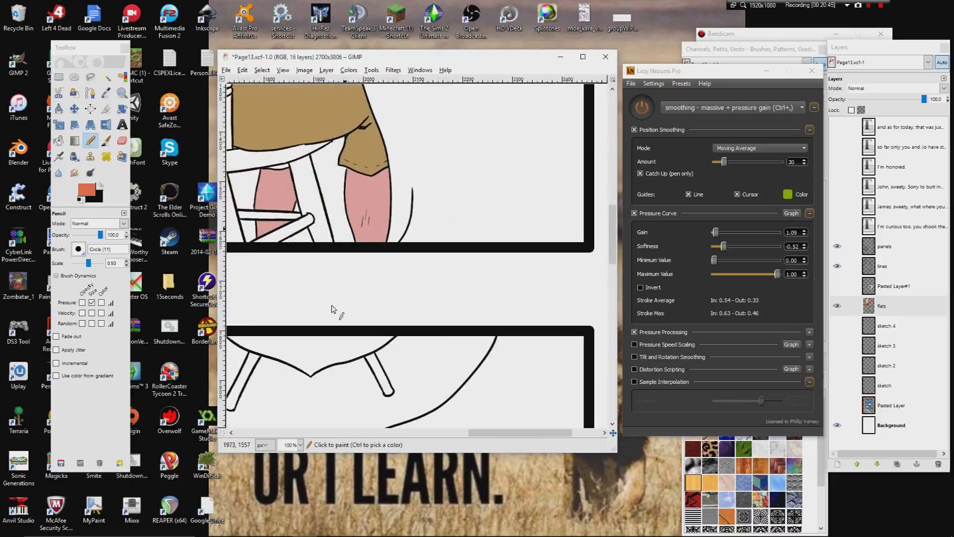
{"action": "left_click", "coordinate": [323, 333], "text": "ctrl"}
{"action": "scroll", "coordinate": [347, 370], "scroll_direction": "up", "scroll_amount": 15}
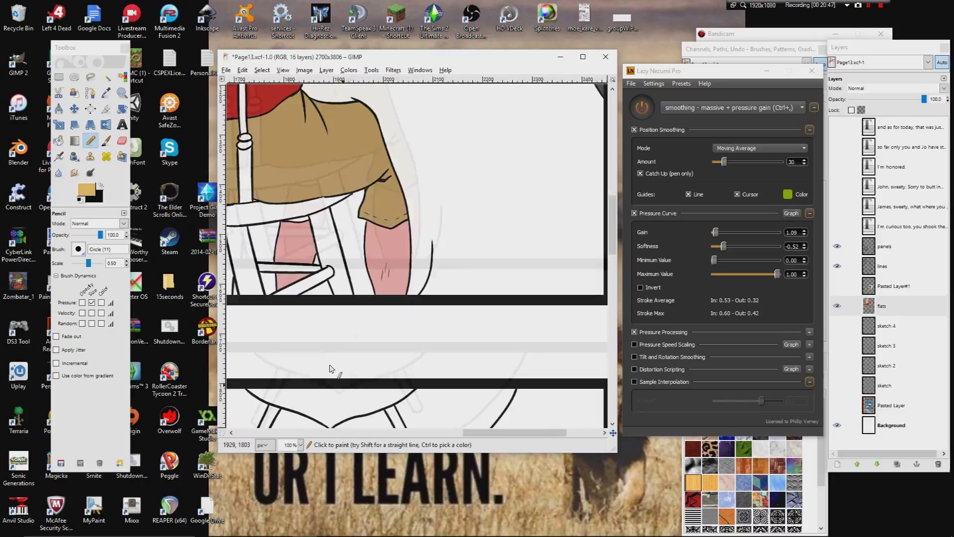
- Paint the small boy's tank top yellow with the Pencil in the upper panel
{"action": "left_click", "coordinate": [301, 445]}
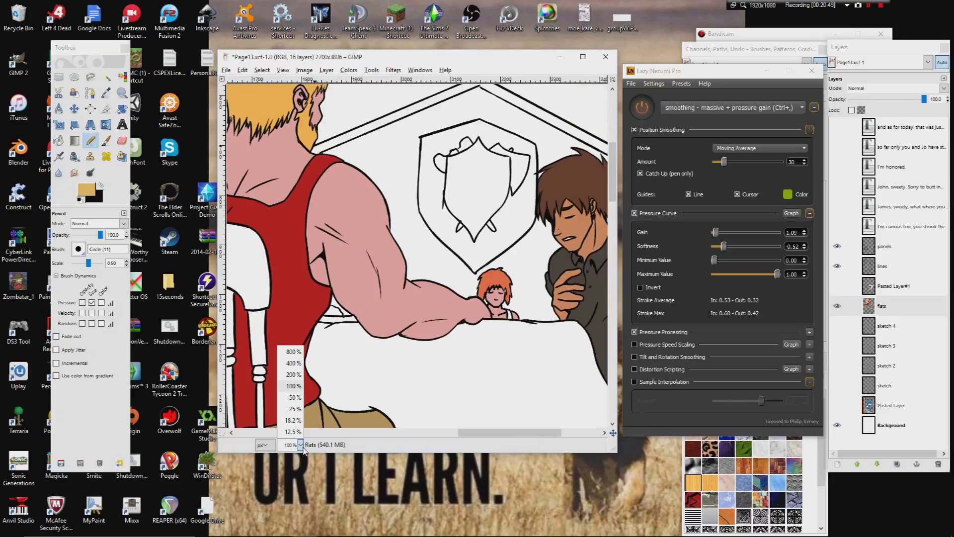
{"action": "left_click", "coordinate": [293, 374]}
{"action": "scroll", "coordinate": [417, 254], "scroll_direction": "up", "scroll_amount": 5}
{"action": "scroll", "coordinate": [378, 343], "scroll_direction": "right", "scroll_amount": 3}
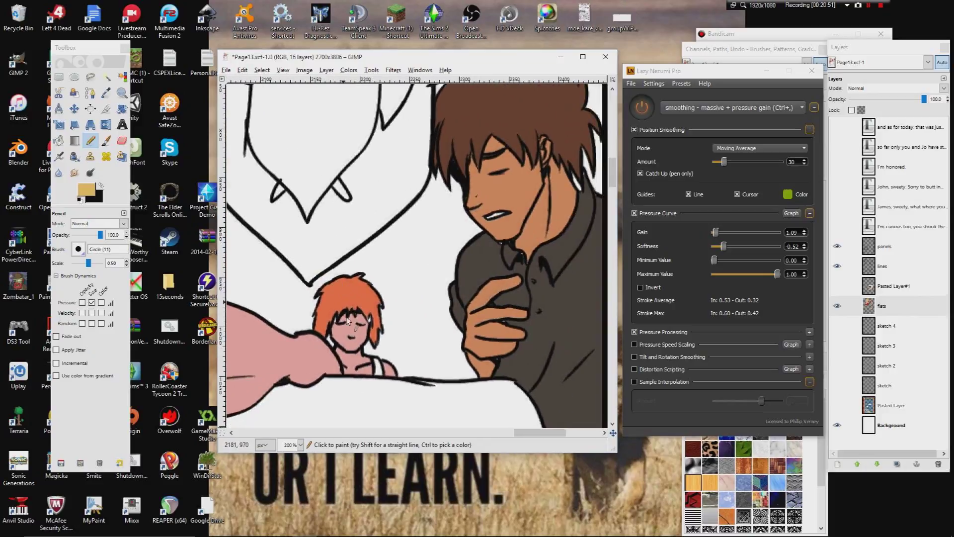
{"action": "scroll", "coordinate": [348, 321], "scroll_direction": "down", "scroll_amount": 2}
{"action": "scroll", "coordinate": [359, 313], "scroll_direction": "right", "scroll_amount": 1}
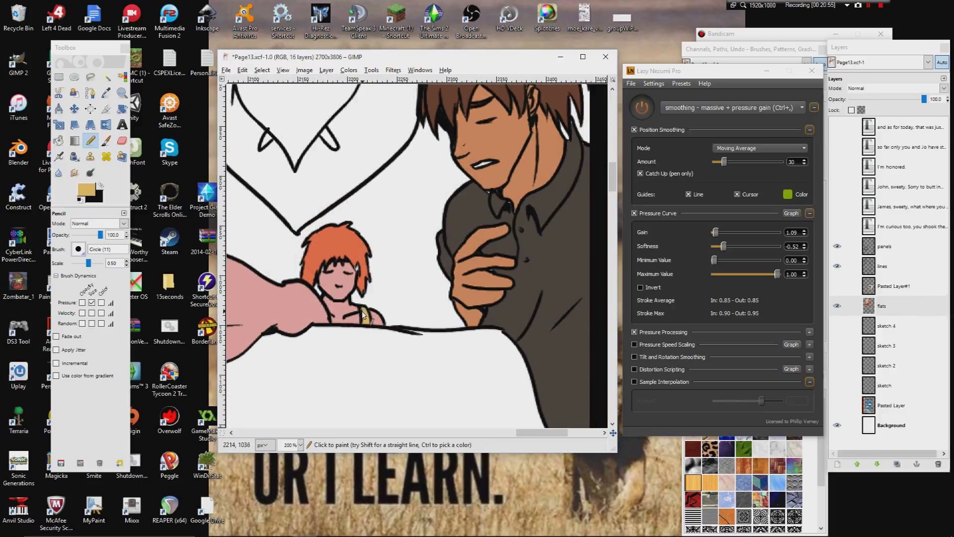
- Sample the small boy's orange hair and pink skin colours and touch up the hair and face edges
{"action": "scroll", "coordinate": [348, 272], "scroll_direction": "up", "scroll_amount": 1}
{"action": "left_click", "coordinate": [350, 242], "text": "ctrl"}
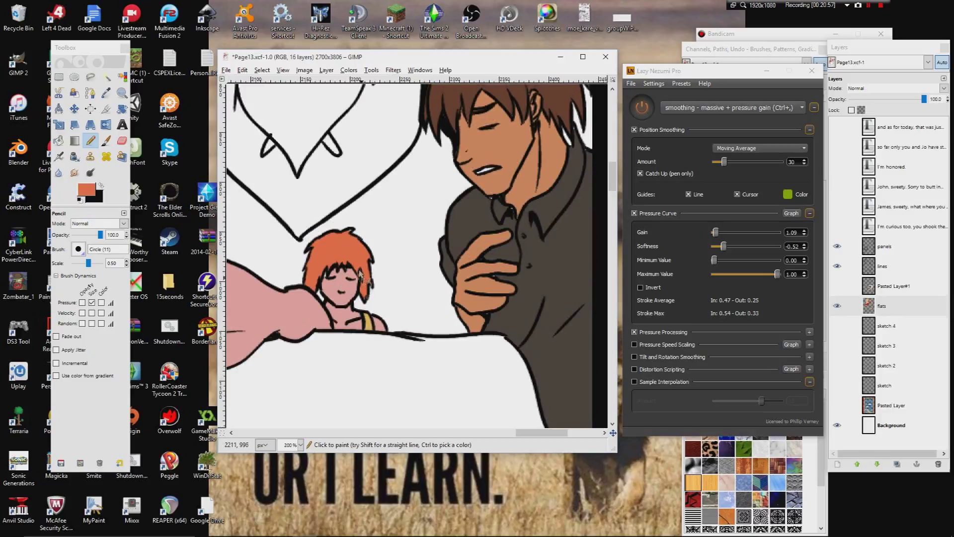
{"action": "left_click", "coordinate": [326, 275], "text": "ctrl"}
- Sample the man's dark grey shirt colour and touch up the shirt gaps around his wrist, collar and shoulder
{"action": "scroll", "coordinate": [357, 293], "scroll_direction": "up", "scroll_amount": 3}
{"action": "scroll", "coordinate": [357, 293], "scroll_direction": "right", "scroll_amount": 3}
{"action": "left_click", "coordinate": [410, 279], "text": "ctrl"}
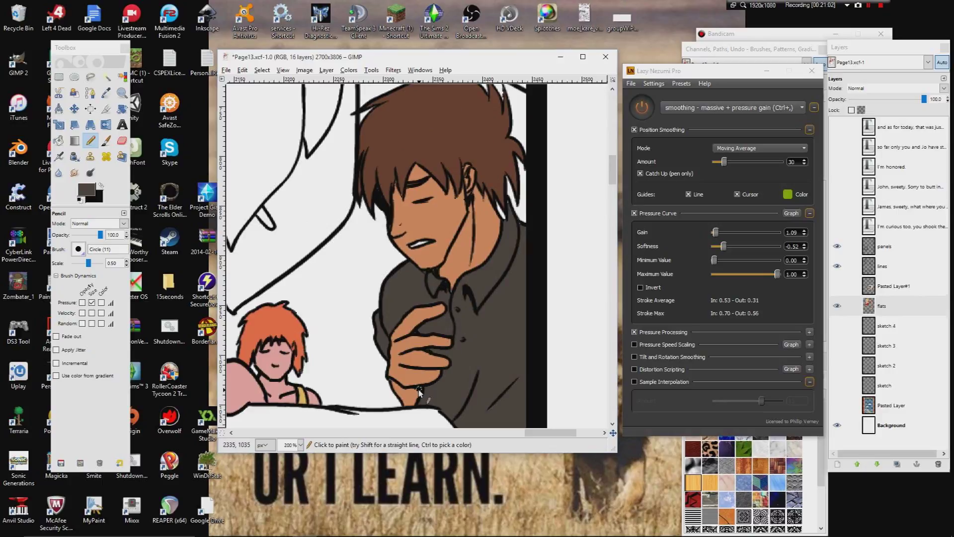
{"action": "left_click_drag", "start_coordinate": [430, 403], "coordinate": [444, 422]}
{"action": "scroll", "coordinate": [393, 259], "scroll_direction": "up", "scroll_amount": 2}
{"action": "scroll", "coordinate": [393, 259], "scroll_direction": "right", "scroll_amount": 2}
{"action": "left_click_drag", "start_coordinate": [376, 239], "coordinate": [350, 230]}
{"action": "left_click", "coordinate": [428, 276], "text": "ctrl"}
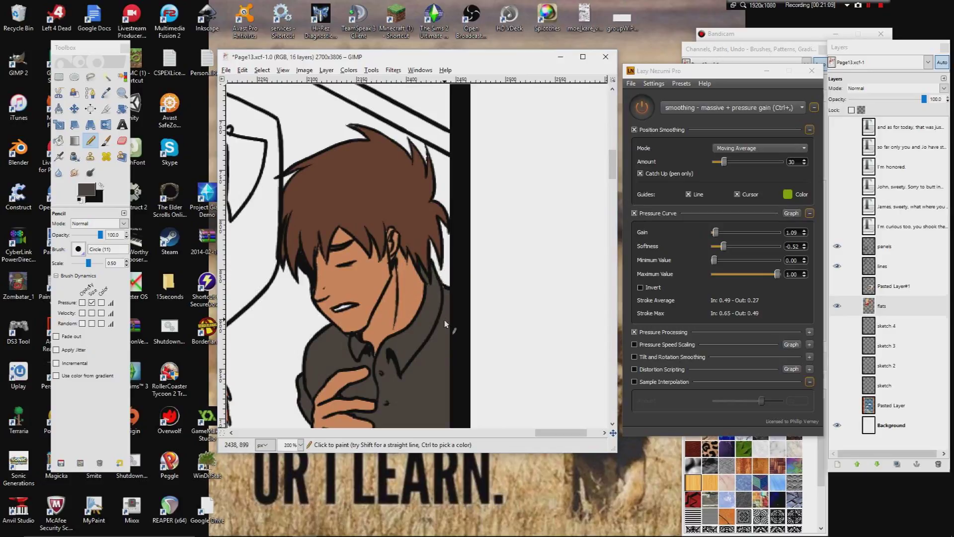
{"action": "scroll", "coordinate": [407, 310], "scroll_direction": "down", "scroll_amount": 1}
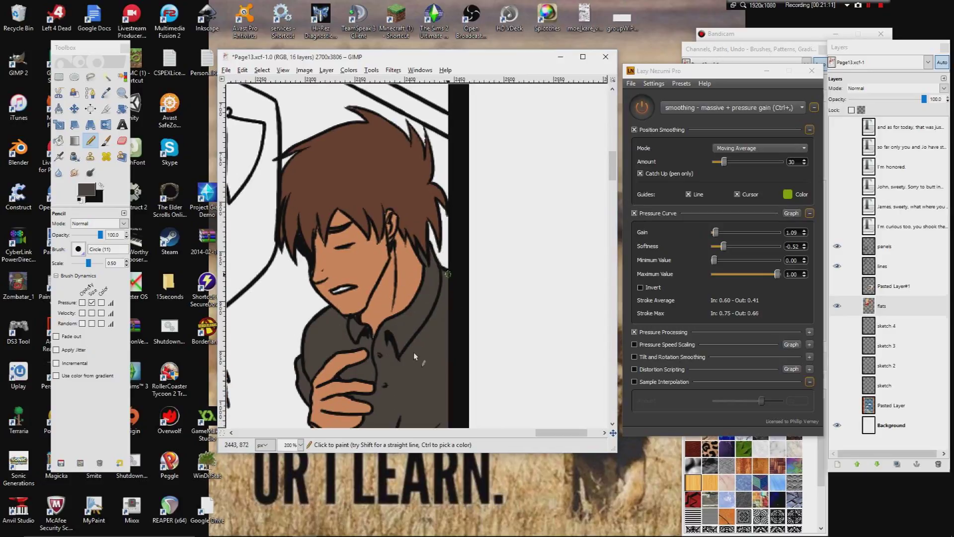
- Show the Pasted Layer#1 swatches and sample the pale pink skin colour for the winged character in the bottom panel
{"action": "left_click", "coordinate": [300, 444]}
{"action": "left_click", "coordinate": [291, 410]}
{"action": "mouse_move", "coordinate": [316, 390]}
{"action": "left_mouse_down"}
{"action": "mouse_move", "coordinate": [323, 330]}
{"action": "mouse_move", "coordinate": [272, 352]}
{"action": "left_mouse_up"}
{"action": "scroll", "coordinate": [366, 297], "scroll_direction": "down", "scroll_amount": 10}
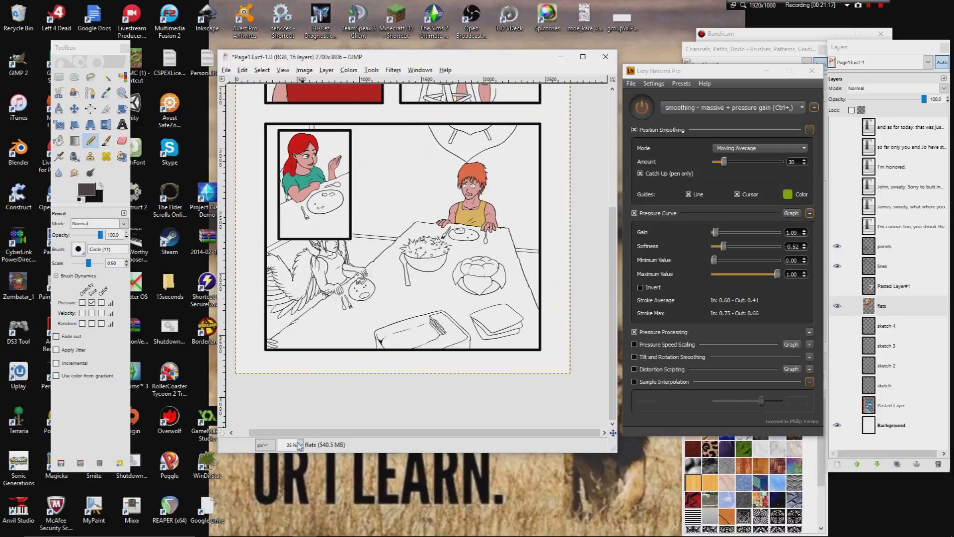
{"action": "left_click", "coordinate": [300, 445]}
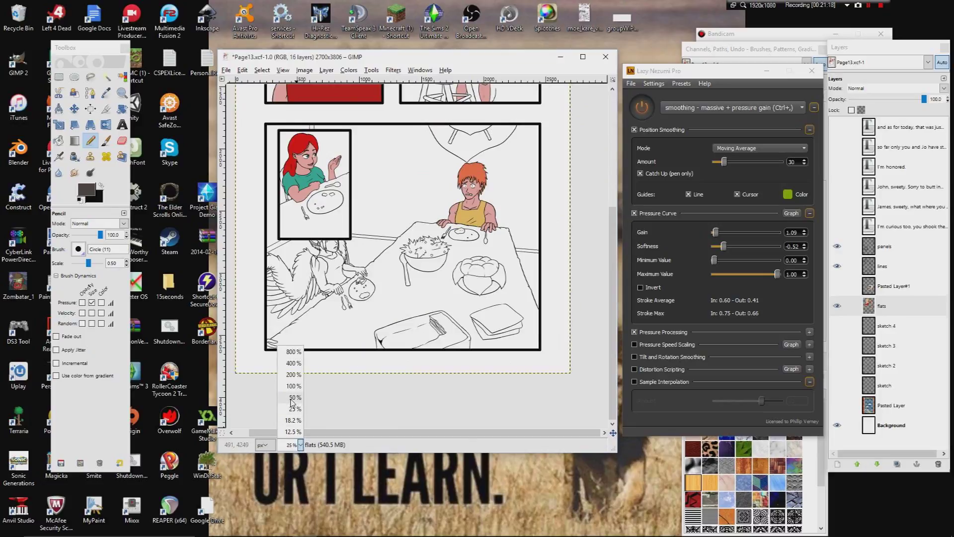
{"action": "left_click", "coordinate": [292, 397]}
{"action": "left_click", "coordinate": [300, 445]}
{"action": "left_click", "coordinate": [293, 385]}
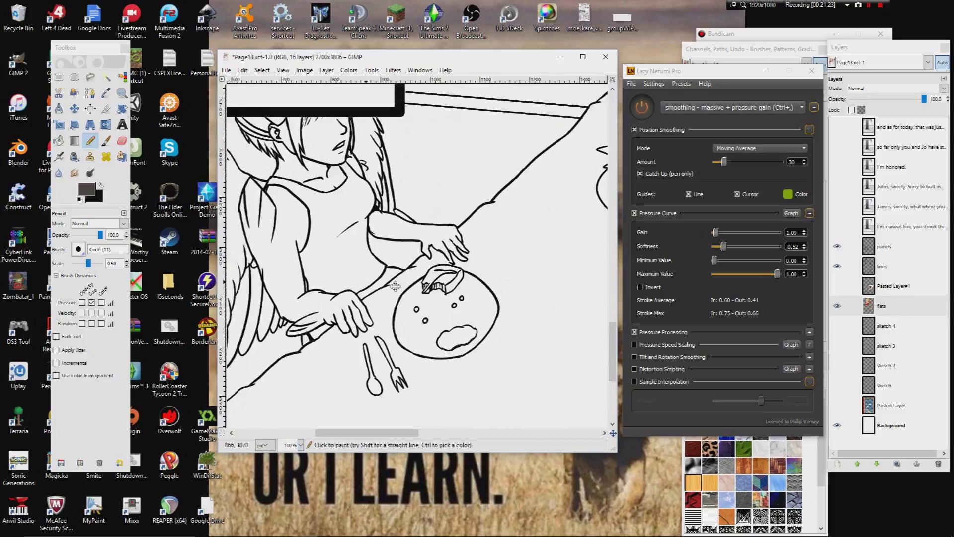
{"action": "left_click", "coordinate": [836, 287]}
{"action": "left_click_drag", "start_coordinate": [534, 202], "coordinate": [424, 272]}
{"action": "left_click_drag", "start_coordinate": [571, 164], "coordinate": [301, 301]}
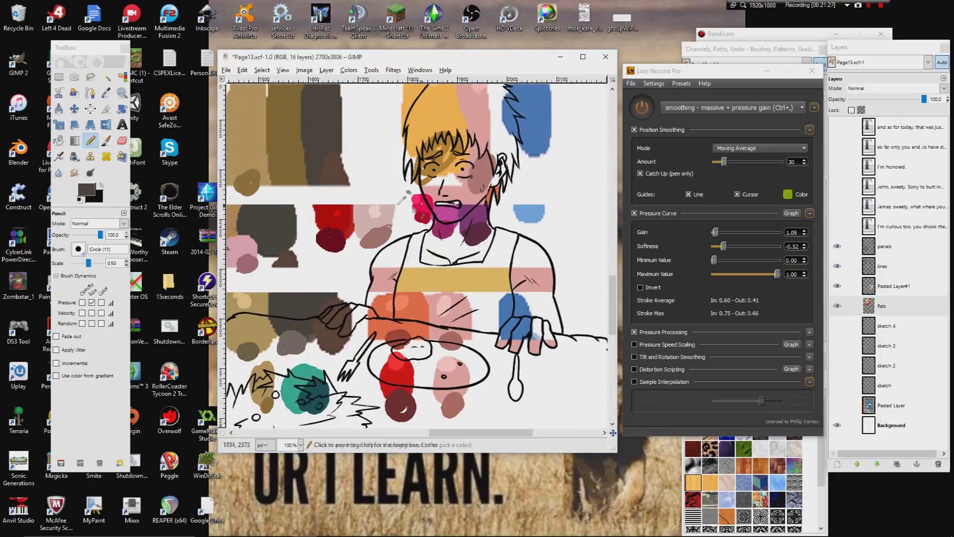
{"action": "left_click", "coordinate": [390, 209], "text": "ctrl"}
- Select the winged character's face, neck, arm and hand areas in the bottom panel with Fuzzy Select, adding each to the selection
{"action": "left_click", "coordinate": [106, 77]}
{"action": "left_click_drag", "start_coordinate": [262, 417], "coordinate": [682, 226]}
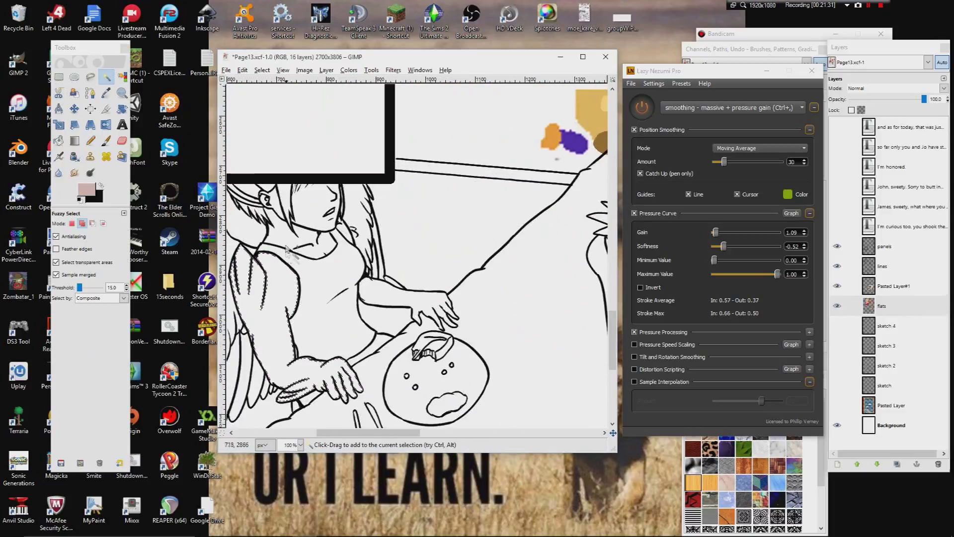
{"action": "left_click", "coordinate": [276, 203]}
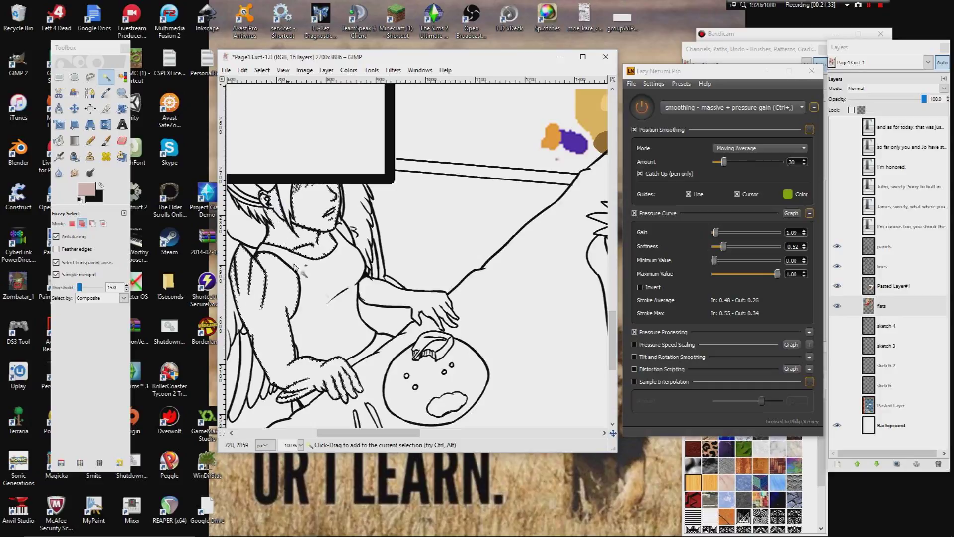
{"action": "left_click_drag", "start_coordinate": [359, 296], "coordinate": [343, 270]}
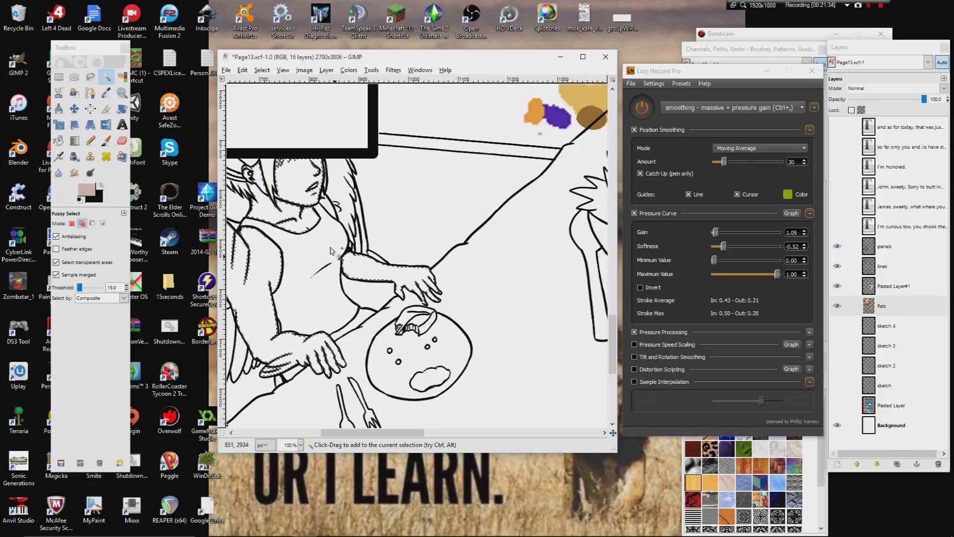
{"action": "scroll", "coordinate": [331, 251], "scroll_direction": "up", "scroll_amount": 1}
{"action": "scroll", "coordinate": [331, 251], "scroll_direction": "left", "scroll_amount": 1}
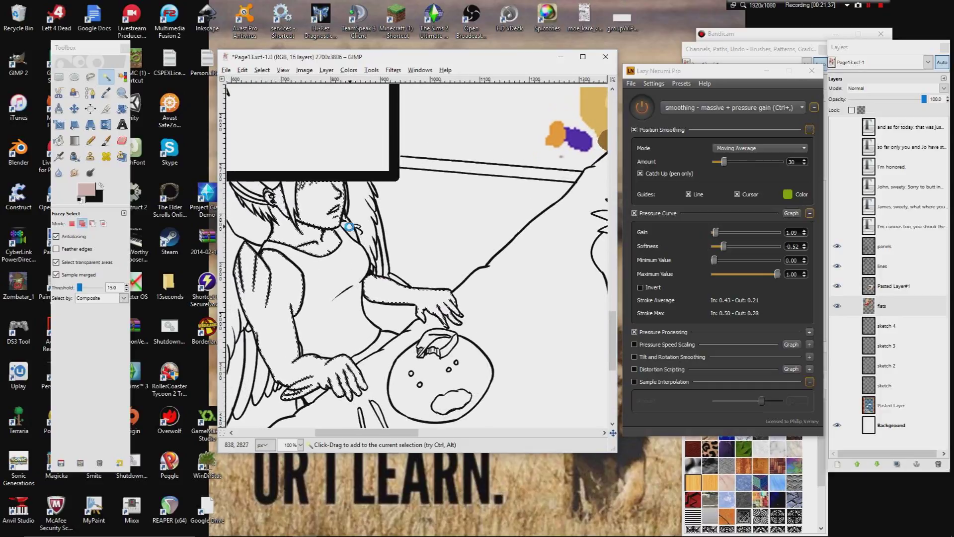
- Grow the skin selection, bucket-fill it with the sampled pale pink on the flats layer, and clear the selection
{"action": "left_click", "coordinate": [262, 69]}
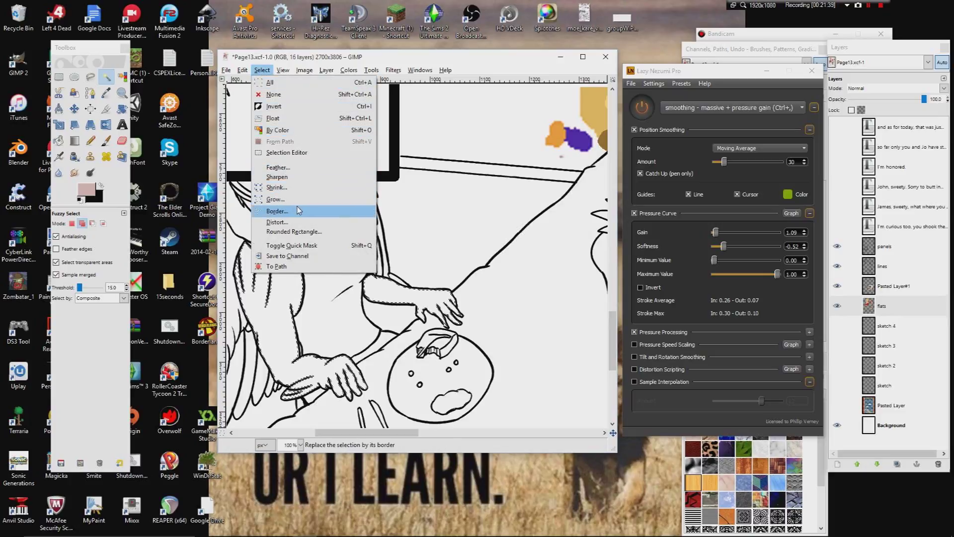
{"action": "left_click", "coordinate": [276, 199]}
{"action": "left_click", "coordinate": [421, 294]}
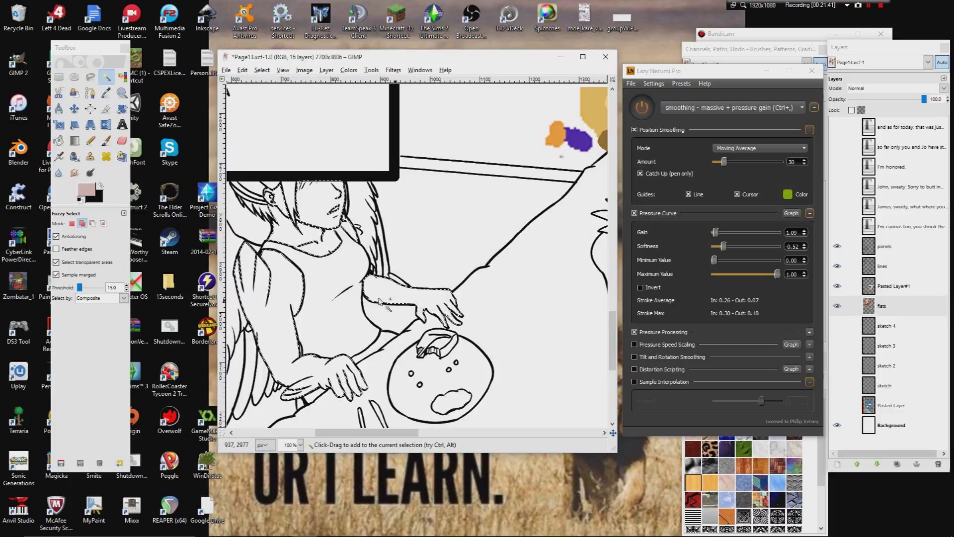
{"action": "left_click", "coordinate": [58, 140]}
{"action": "left_click", "coordinate": [299, 243]}
{"action": "left_click", "coordinate": [262, 70]}
{"action": "left_click", "coordinate": [271, 93]}
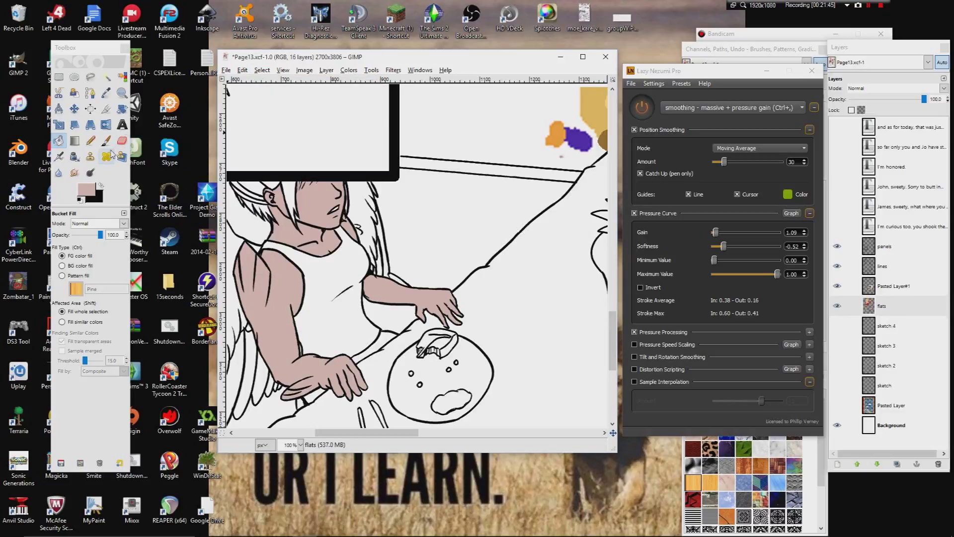
- Touch up the unfilled skin gaps on the winged character with the Pencil in pale pink
{"action": "left_click", "coordinate": [91, 141]}
{"action": "left_click", "coordinate": [298, 218]}
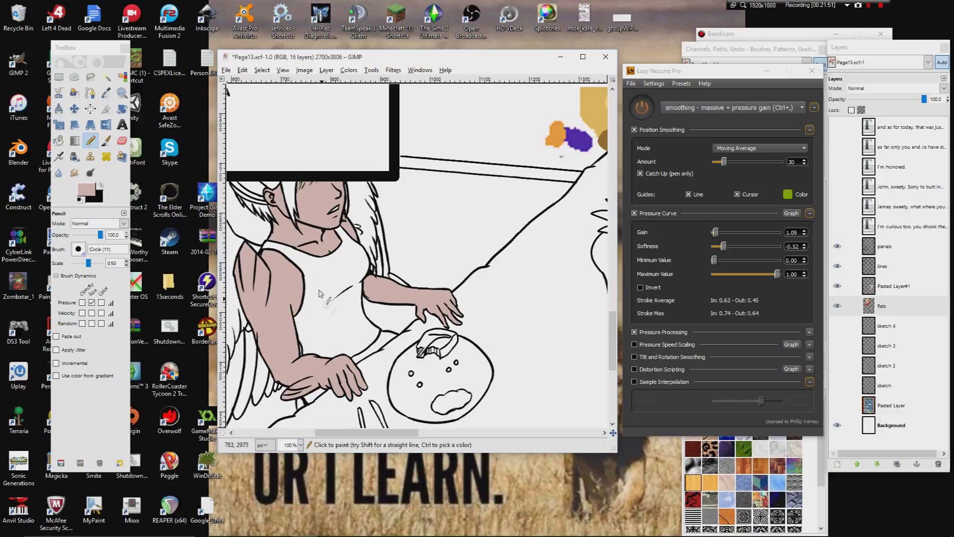
{"action": "scroll", "coordinate": [323, 304], "scroll_direction": "down", "scroll_amount": 2}
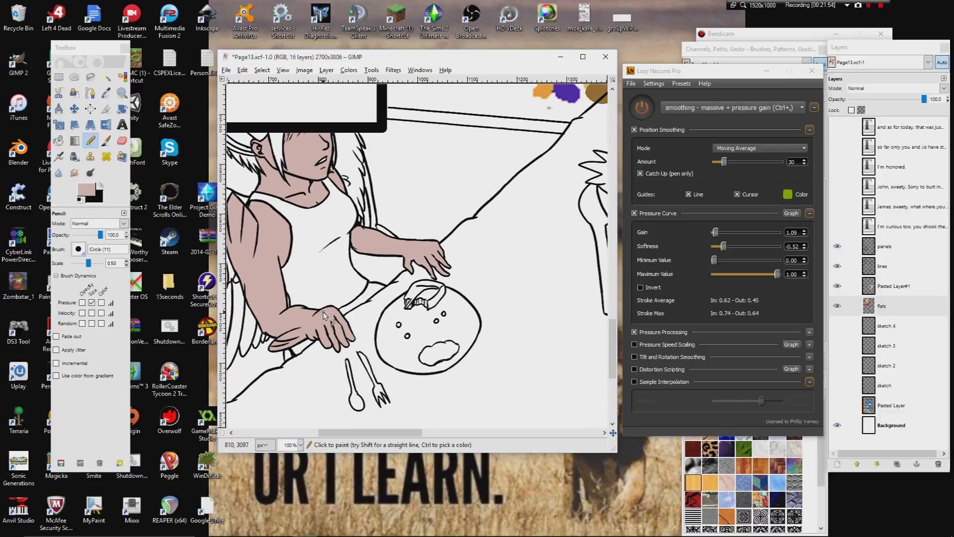
{"action": "left_click_drag", "start_coordinate": [323, 311], "coordinate": [337, 292]}
- Draw a short black finger contour on the winged character's resting hand with the Paintbrush on the lines layer, redoing the first stroke
{"action": "left_click", "coordinate": [106, 140]}
{"action": "left_click", "coordinate": [102, 185]}
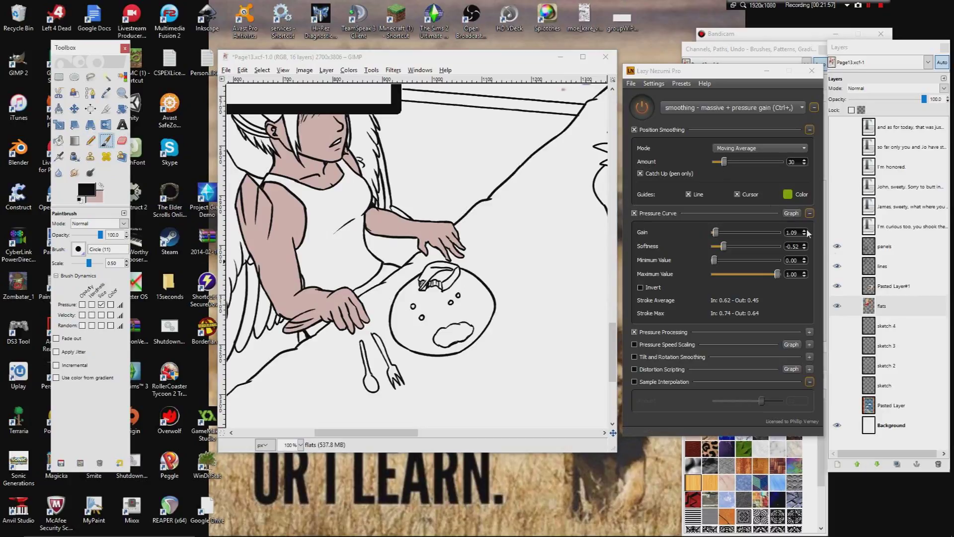
{"action": "left_click", "coordinate": [882, 266]}
{"action": "left_click", "coordinate": [300, 445]}
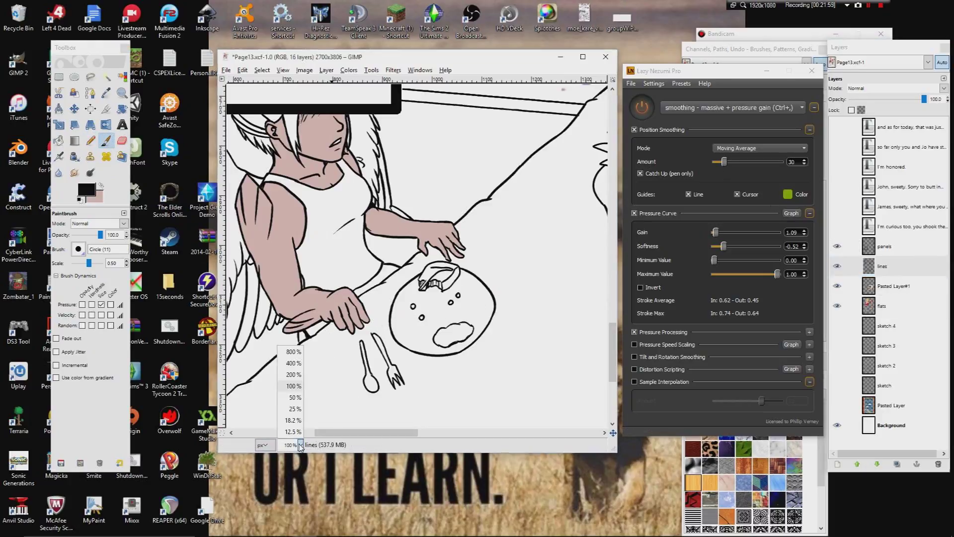
{"action": "left_click", "coordinate": [293, 374]}
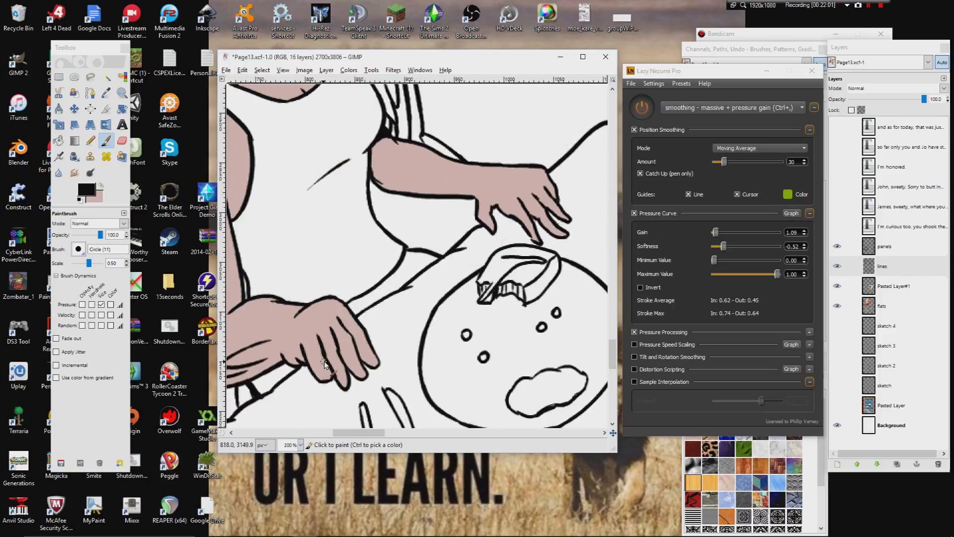
{"action": "left_click_drag", "start_coordinate": [327, 362], "coordinate": [327, 377]}
{"action": "left_click", "coordinate": [242, 70]}
{"action": "left_click", "coordinate": [256, 80]}
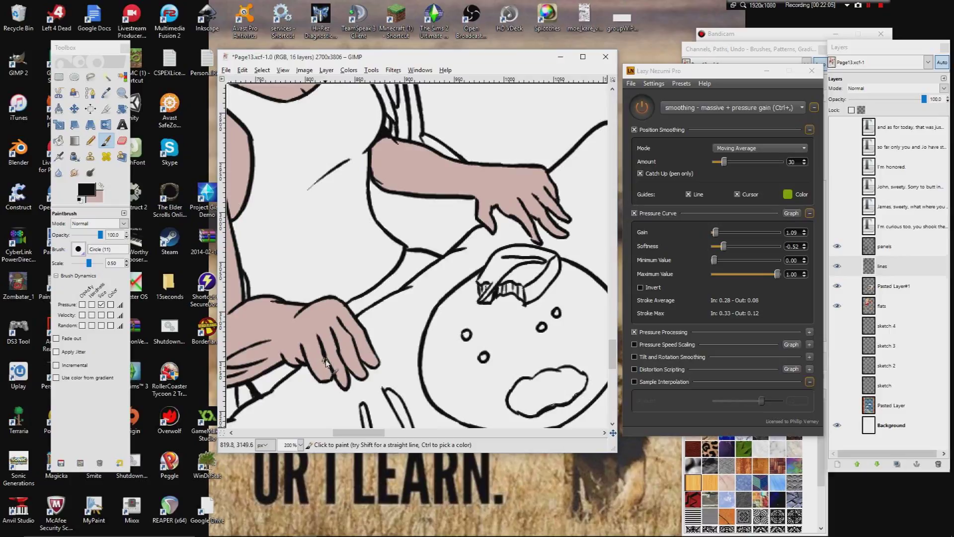
{"action": "left_click_drag", "start_coordinate": [326, 374], "coordinate": [327, 386]}
{"action": "mouse_move", "coordinate": [348, 278]}
{"action": "left_mouse_down"}
{"action": "mouse_move", "coordinate": [388, 260]}
{"action": "mouse_move", "coordinate": [417, 358]}
{"action": "left_mouse_up"}
{"action": "scroll", "coordinate": [402, 319], "scroll_direction": "down", "scroll_amount": 4}
{"action": "scroll", "coordinate": [343, 230], "scroll_direction": "right", "scroll_amount": 2}
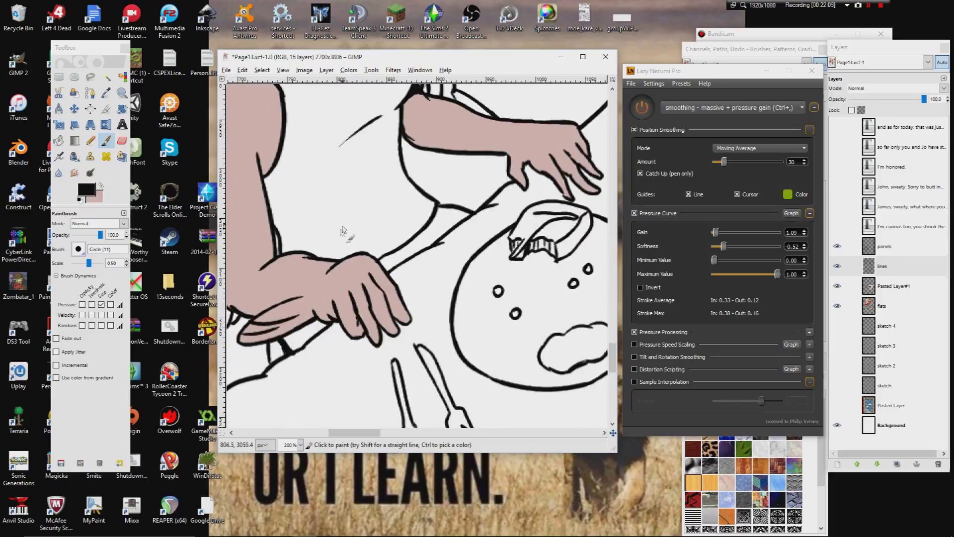
{"action": "scroll", "coordinate": [345, 233], "scroll_direction": "right", "scroll_amount": 2}
{"action": "scroll", "coordinate": [384, 334], "scroll_direction": "up", "scroll_amount": 5}
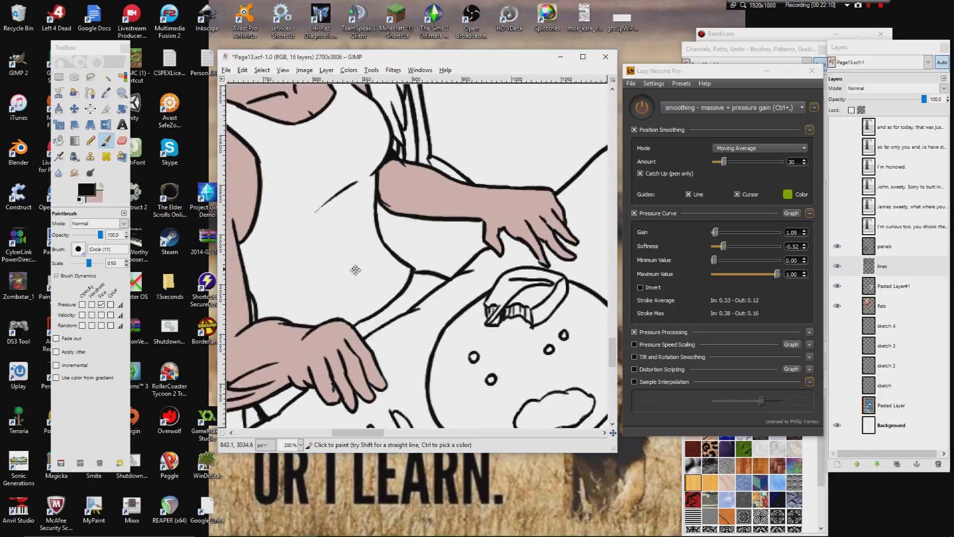
{"action": "scroll", "coordinate": [367, 312], "scroll_direction": "up", "scroll_amount": 4}
{"action": "scroll", "coordinate": [387, 323], "scroll_direction": "left", "scroll_amount": 3}
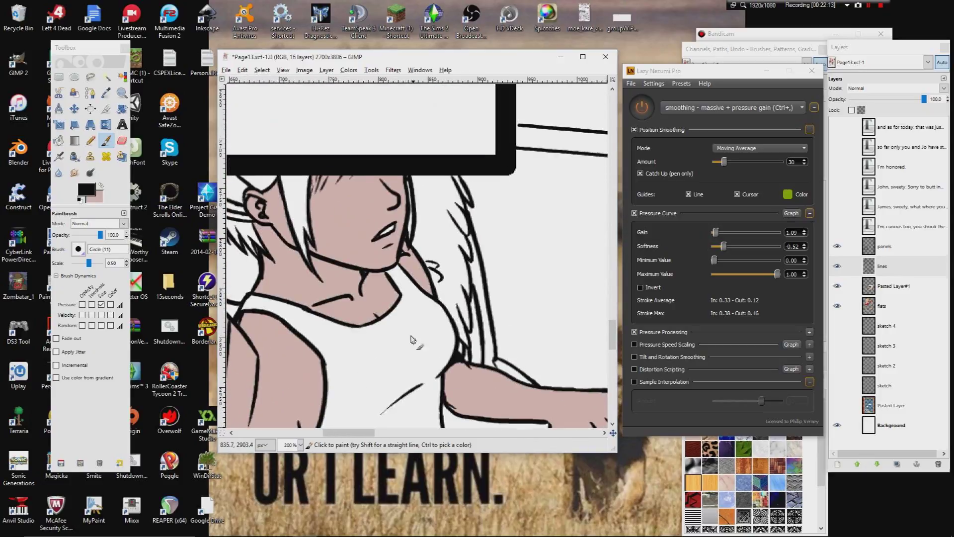
- Toggle the lines layer's visibility off and on, and make the flats layer active for colour picking
{"action": "left_click", "coordinate": [104, 93]}
{"action": "mouse_move", "coordinate": [465, 272]}
{"action": "left_mouse_down"}
{"action": "mouse_move", "coordinate": [528, 204]}
{"action": "mouse_move", "coordinate": [412, 259]}
{"action": "mouse_move", "coordinate": [234, 303]}
{"action": "left_mouse_up"}
{"action": "left_click_drag", "start_coordinate": [545, 170], "coordinate": [383, 174]}
{"action": "mouse_move", "coordinate": [233, 338]}
{"action": "left_mouse_down"}
{"action": "mouse_move", "coordinate": [419, 172]}
{"action": "mouse_move", "coordinate": [596, 105]}
{"action": "left_mouse_up"}
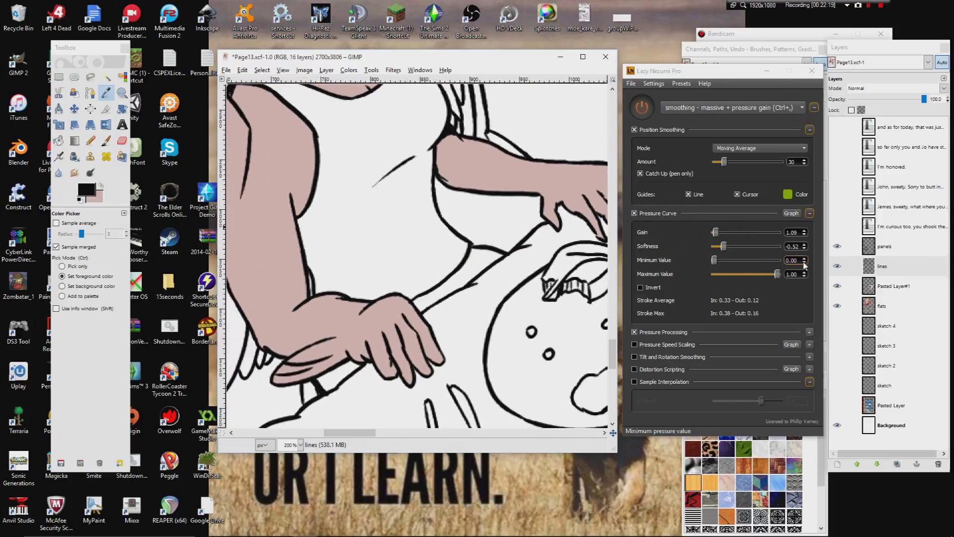
{"action": "left_click", "coordinate": [840, 268]}
{"action": "left_click", "coordinate": [841, 268]}
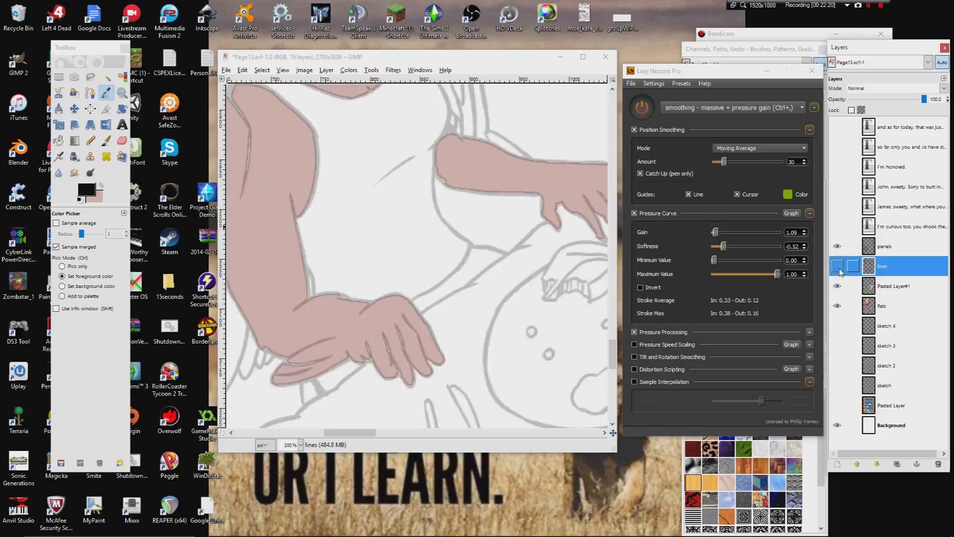
{"action": "left_click", "coordinate": [874, 305]}
- Sample the dark red from the colour swatches as the foreground colour for the winged character's hair
{"action": "left_click_drag", "start_coordinate": [516, 201], "coordinate": [228, 312]}
{"action": "left_click_drag", "start_coordinate": [549, 226], "coordinate": [279, 238]}
{"action": "left_click_drag", "start_coordinate": [521, 229], "coordinate": [292, 343]}
{"action": "left_click_drag", "start_coordinate": [556, 218], "coordinate": [418, 308]}
{"action": "left_click_drag", "start_coordinate": [531, 297], "coordinate": [293, 278]}
{"action": "left_click_drag", "start_coordinate": [497, 261], "coordinate": [254, 238]}
{"action": "left_click_drag", "start_coordinate": [520, 303], "coordinate": [541, 282]}
{"action": "scroll", "coordinate": [415, 260], "scroll_direction": "left", "scroll_amount": 15}
{"action": "scroll", "coordinate": [397, 273], "scroll_direction": "up", "scroll_amount": 8}
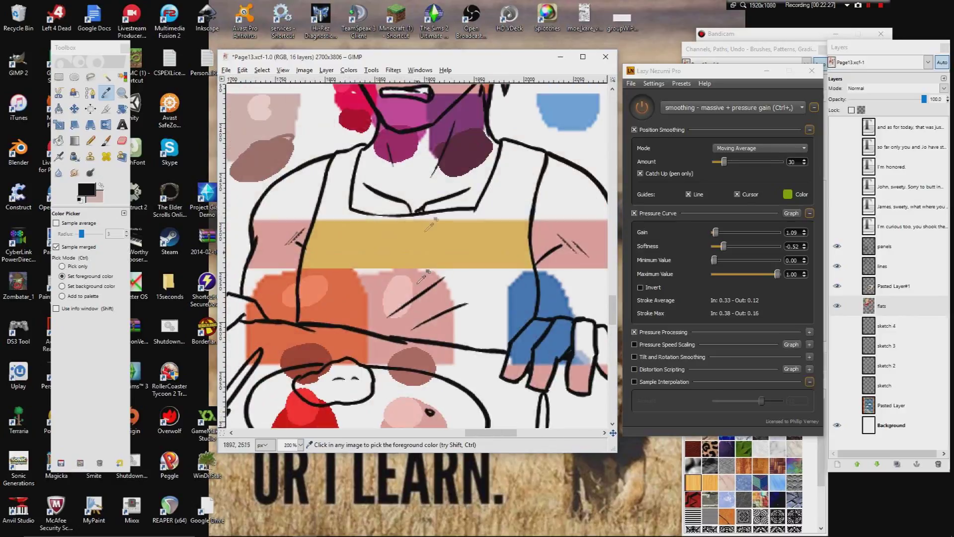
{"action": "scroll", "coordinate": [392, 278], "scroll_direction": "left", "scroll_amount": 4}
{"action": "scroll", "coordinate": [405, 265], "scroll_direction": "down", "scroll_amount": 2}
{"action": "left_click_drag", "start_coordinate": [350, 239], "coordinate": [699, 120]}
{"action": "left_click_drag", "start_coordinate": [313, 275], "coordinate": [535, 196]}
{"action": "left_click_drag", "start_coordinate": [318, 278], "coordinate": [572, 210]}
{"action": "left_click_drag", "start_coordinate": [316, 268], "coordinate": [492, 236]}
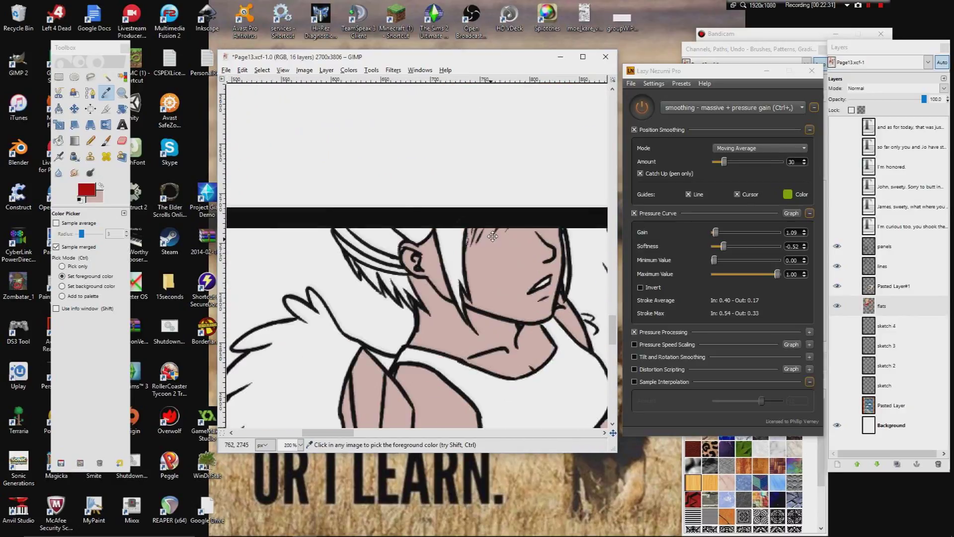
- Fuzzy-select the winged character's hair sections, grow the selection, fill it with dark red and deselect
{"action": "left_click", "coordinate": [105, 76]}
{"action": "left_click", "coordinate": [419, 231]}
{"action": "left_click", "coordinate": [451, 239]}
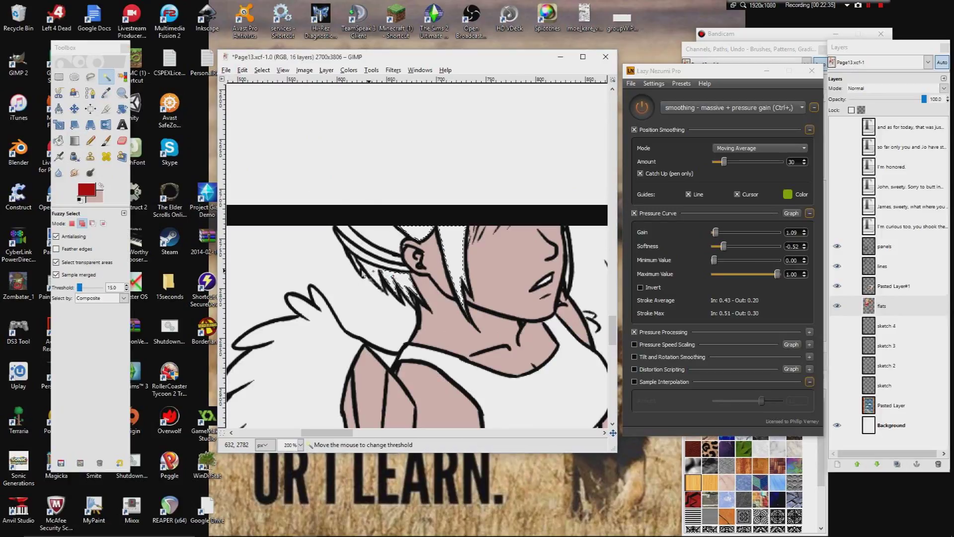
{"action": "left_click", "coordinate": [262, 69]}
{"action": "left_click", "coordinate": [304, 199]}
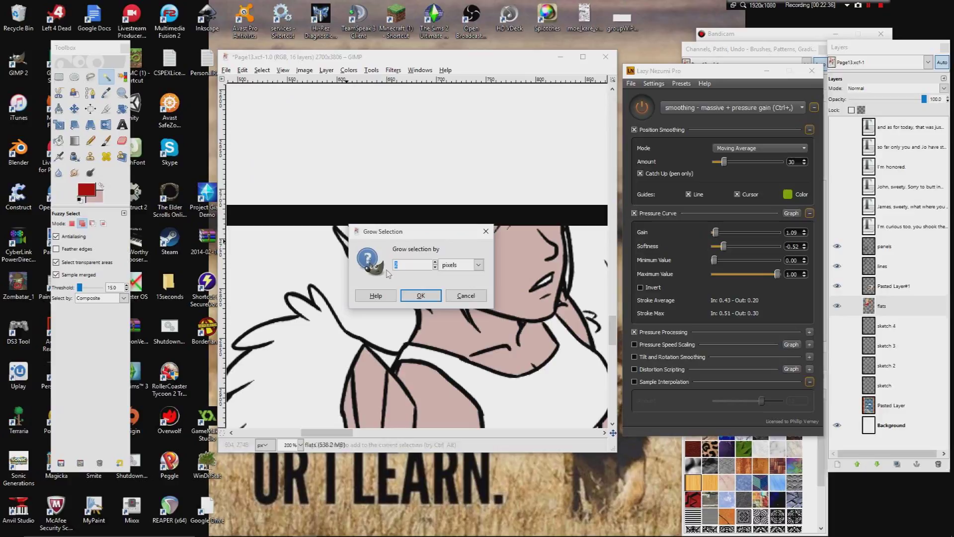
{"action": "left_click", "coordinate": [423, 294]}
{"action": "key", "text": "shift+b"}
{"action": "left_click", "coordinate": [385, 246]}
{"action": "left_click", "coordinate": [262, 69]}
{"action": "left_click", "coordinate": [269, 99]}
- Touch up the hair tips and the strand on the far side of the face with the Pencil in dark red
{"action": "key", "text": "n"}
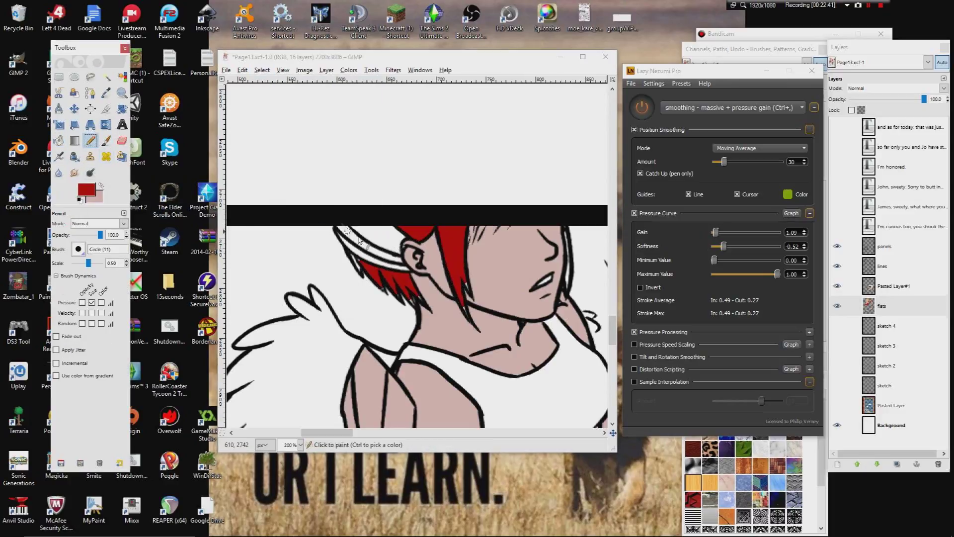
{"action": "left_click_drag", "start_coordinate": [356, 262], "coordinate": [360, 270]}
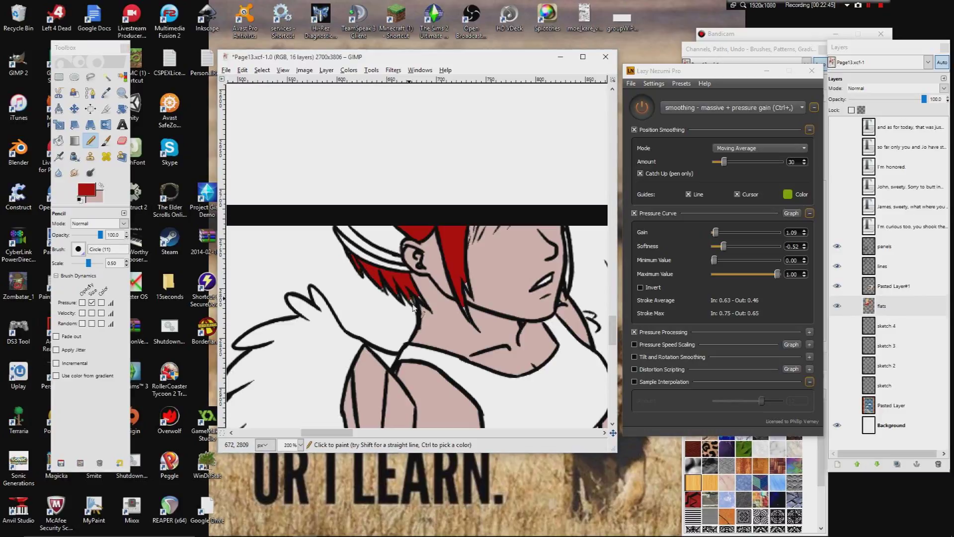
{"action": "left_click", "coordinate": [467, 306]}
{"action": "left_click_drag", "start_coordinate": [396, 297], "coordinate": [397, 299]}
{"action": "scroll", "coordinate": [420, 310], "scroll_direction": "right", "scroll_amount": 3}
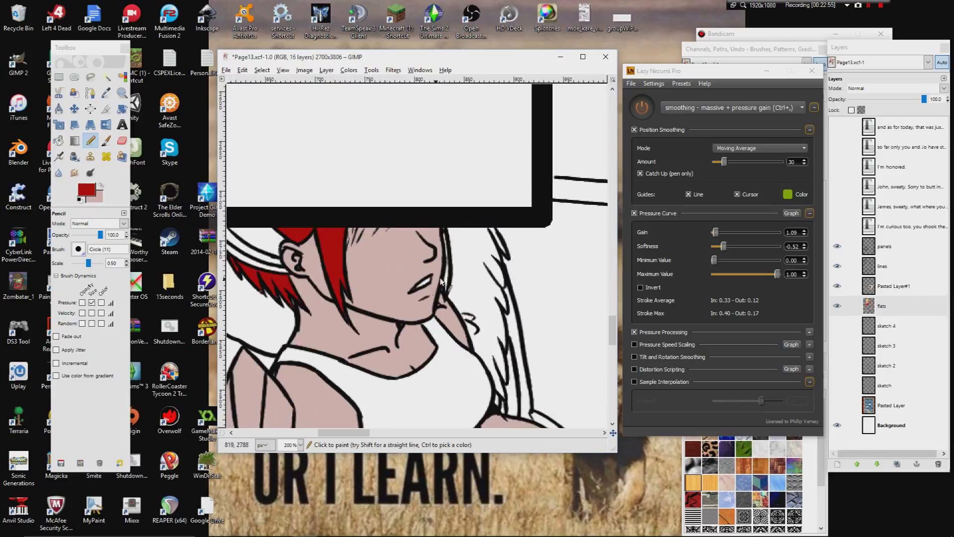
{"action": "left_click_drag", "start_coordinate": [447, 264], "coordinate": [445, 249]}
- Sample the winged character's pale pink skin and touch up the face edge beside the red hair strand
{"action": "left_click_drag", "start_coordinate": [378, 260], "coordinate": [388, 272]}
{"action": "left_click", "coordinate": [367, 286], "text": "ctrl"}
{"action": "left_click_drag", "start_coordinate": [360, 242], "coordinate": [358, 259]}
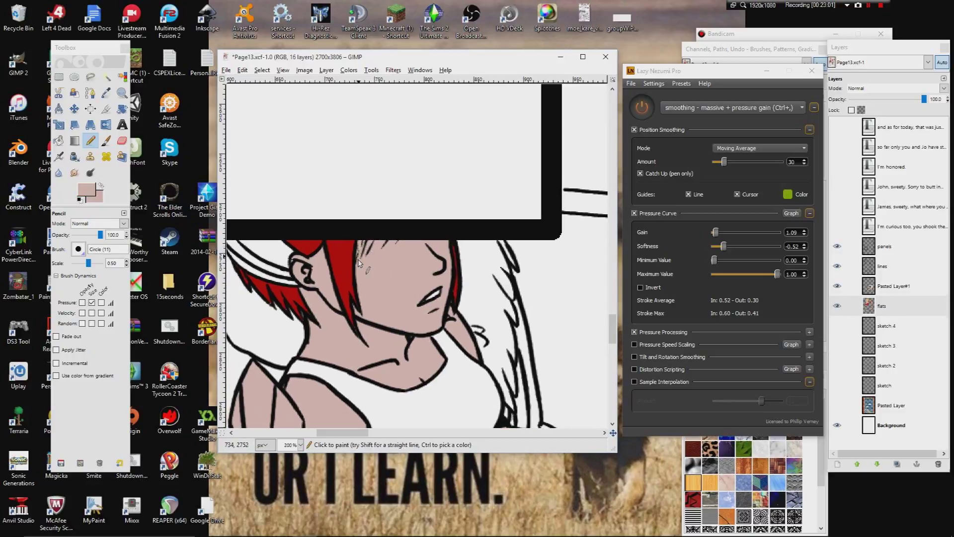
{"action": "scroll", "coordinate": [374, 282], "scroll_direction": "down", "scroll_amount": 1}
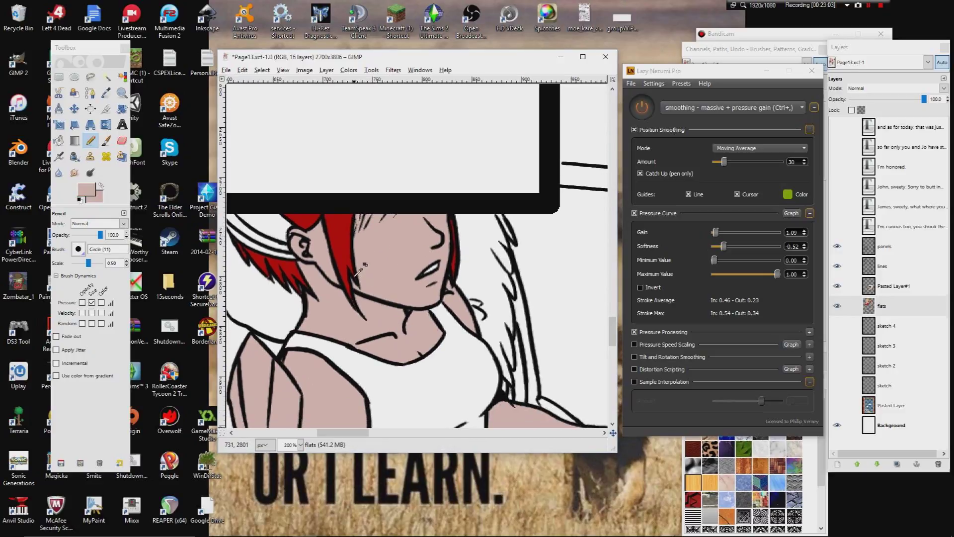
- Set up the Paintbrush with black on the lines layer and show the sketch 4 layer as a guide for the wing
{"action": "left_click", "coordinate": [300, 445]}
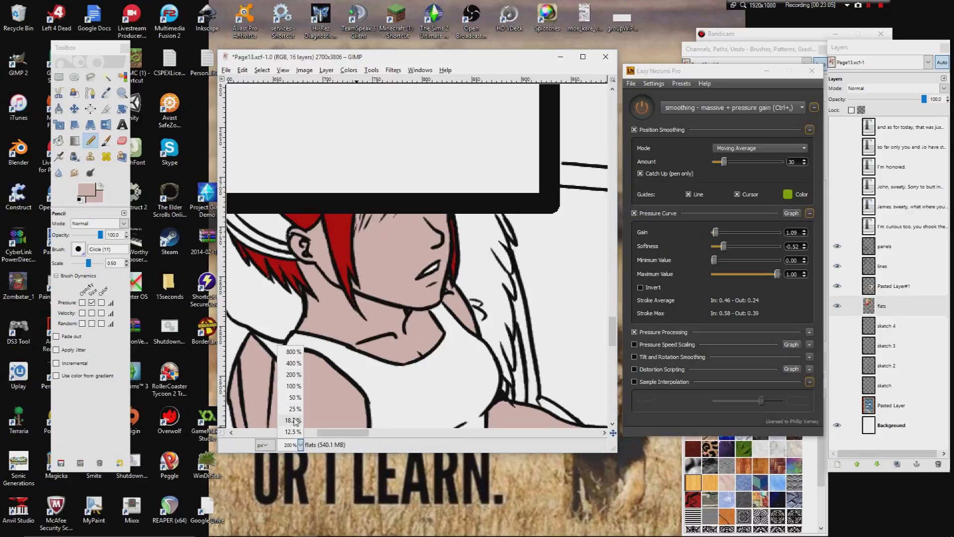
{"action": "left_click", "coordinate": [291, 396]}
{"action": "scroll", "coordinate": [344, 323], "scroll_direction": "up", "scroll_amount": 2}
{"action": "scroll", "coordinate": [358, 328], "scroll_direction": "right", "scroll_amount": 1}
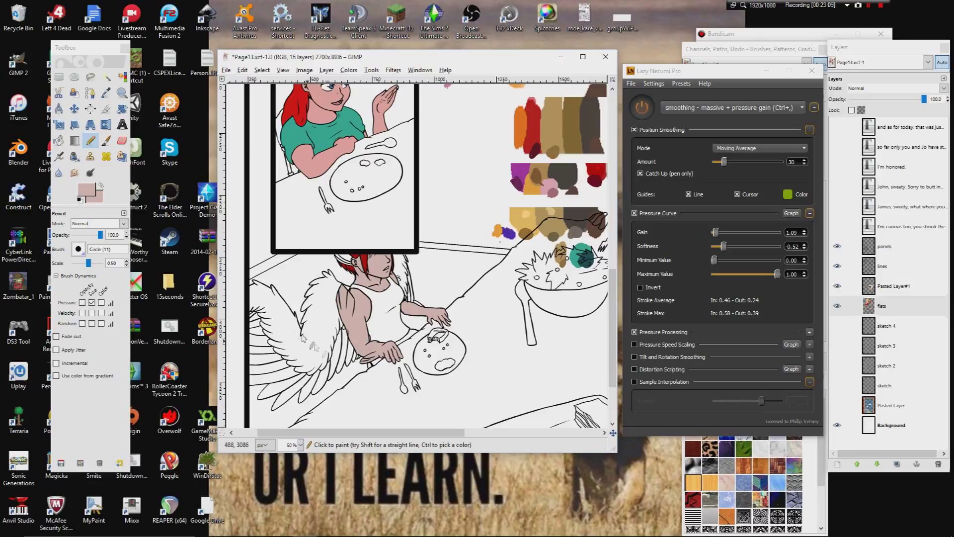
{"action": "left_click", "coordinate": [106, 141]}
{"action": "left_click", "coordinate": [80, 199]}
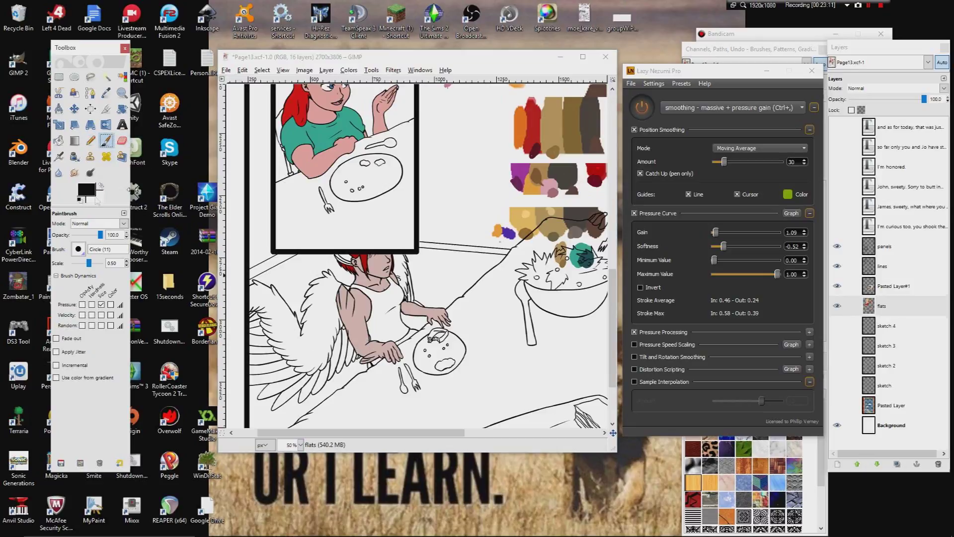
{"action": "left_click", "coordinate": [884, 272]}
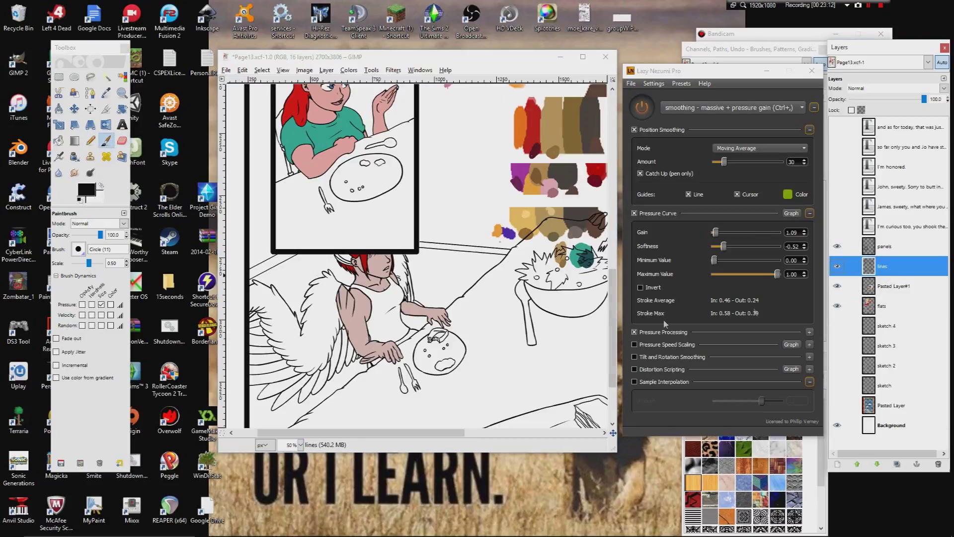
{"action": "left_click", "coordinate": [301, 445]}
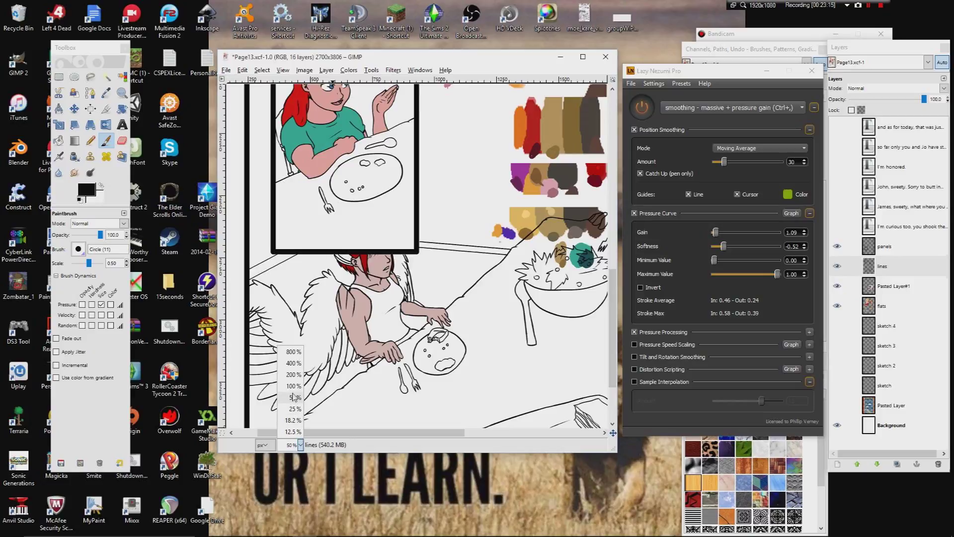
{"action": "left_click", "coordinate": [291, 418]}
{"action": "left_click_drag", "start_coordinate": [342, 302], "coordinate": [366, 304]}
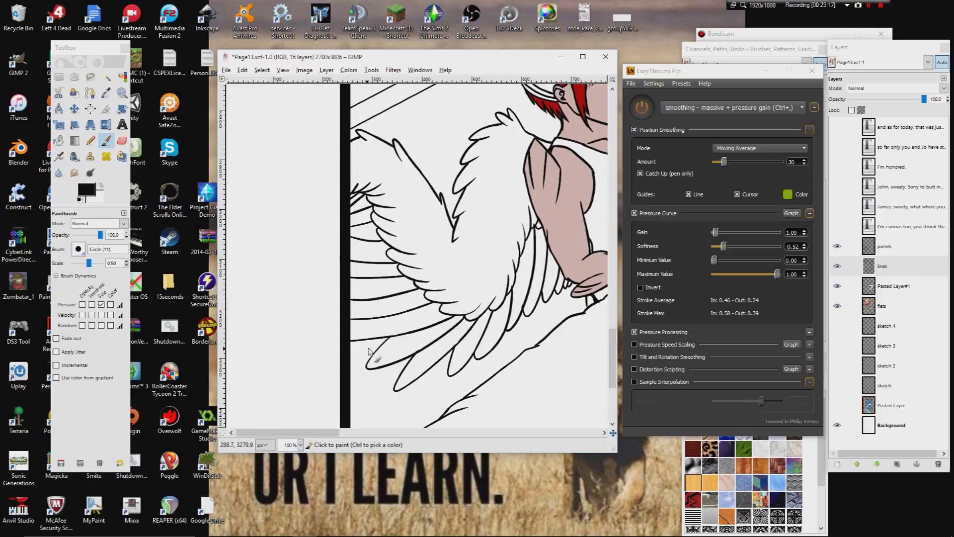
{"action": "left_click", "coordinate": [836, 326]}
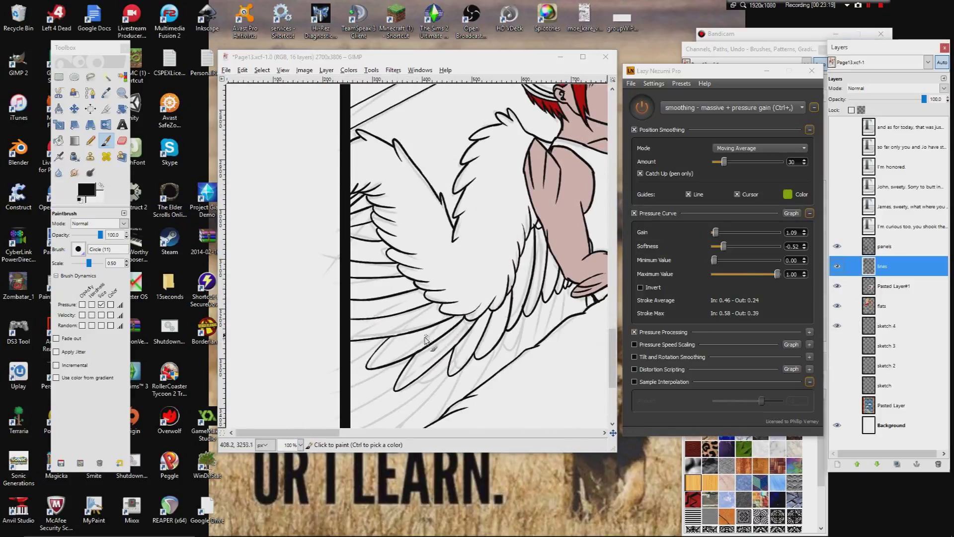
- Draw the long lower wing feathers beside the panel border in black with the Paintbrush, following the sketch and redoing unsatisfactory strokes
{"action": "scroll", "coordinate": [444, 276], "scroll_direction": "left", "scroll_amount": 3}
{"action": "mouse_move", "coordinate": [456, 269]}
{"action": "left_mouse_down"}
{"action": "mouse_move", "coordinate": [405, 295]}
{"action": "mouse_move", "coordinate": [439, 295]}
{"action": "left_mouse_up"}
{"action": "key", "text": "ctrl+z"}
{"action": "mouse_move", "coordinate": [464, 252]}
{"action": "left_mouse_down"}
{"action": "mouse_move", "coordinate": [427, 271]}
{"action": "mouse_move", "coordinate": [484, 273]}
{"action": "mouse_move", "coordinate": [435, 297]}
{"action": "left_mouse_up"}
{"action": "key", "text": "ctrl+z"}
{"action": "left_click_drag", "start_coordinate": [480, 273], "coordinate": [434, 300]}
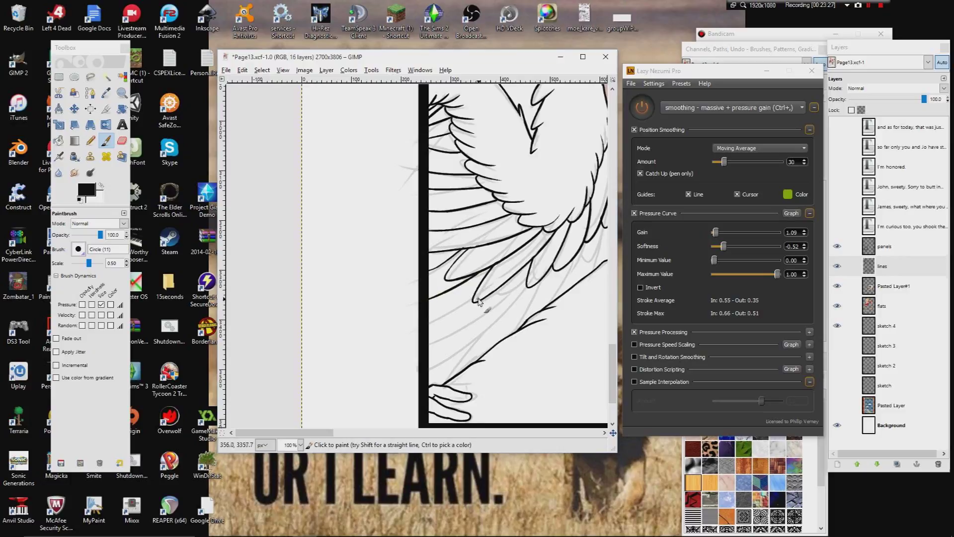
{"action": "left_click_drag", "start_coordinate": [478, 299], "coordinate": [434, 324]}
{"action": "mouse_move", "coordinate": [529, 270]}
{"action": "left_mouse_down"}
{"action": "mouse_move", "coordinate": [431, 342]}
{"action": "mouse_move", "coordinate": [480, 318]}
{"action": "left_mouse_up"}
{"action": "key", "text": "ctrl+z"}
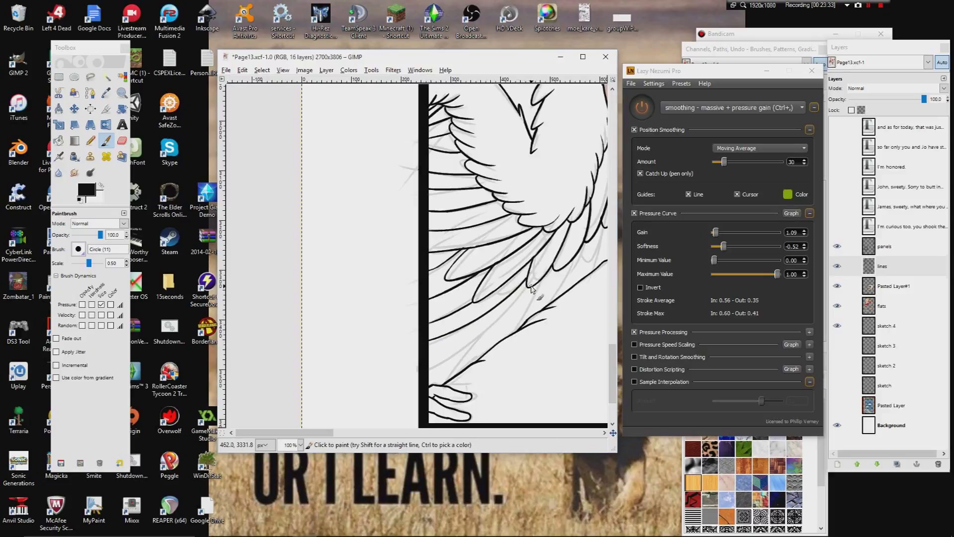
{"action": "left_click_drag", "start_coordinate": [506, 334], "coordinate": [429, 371]}
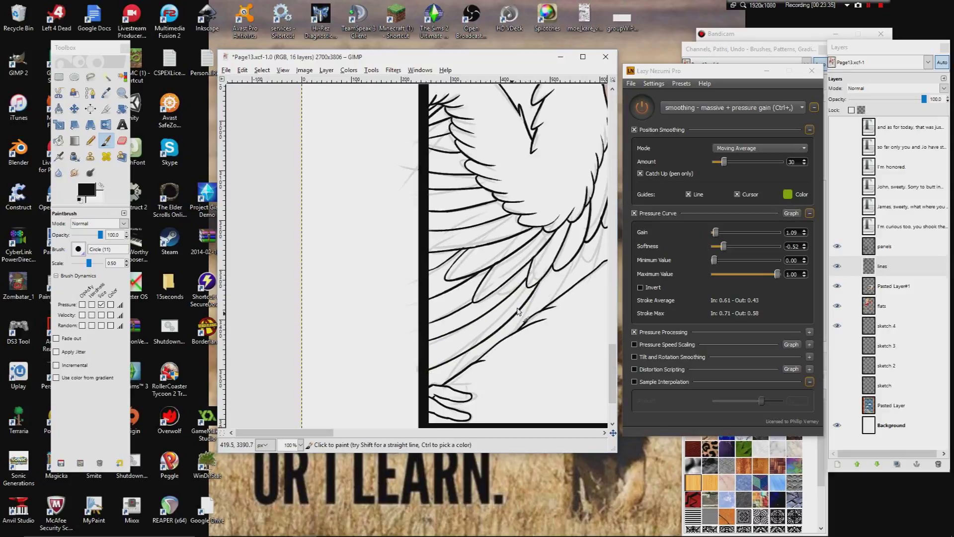
{"action": "left_click_drag", "start_coordinate": [536, 307], "coordinate": [512, 330]}
{"action": "key", "text": "ctrl+z"}
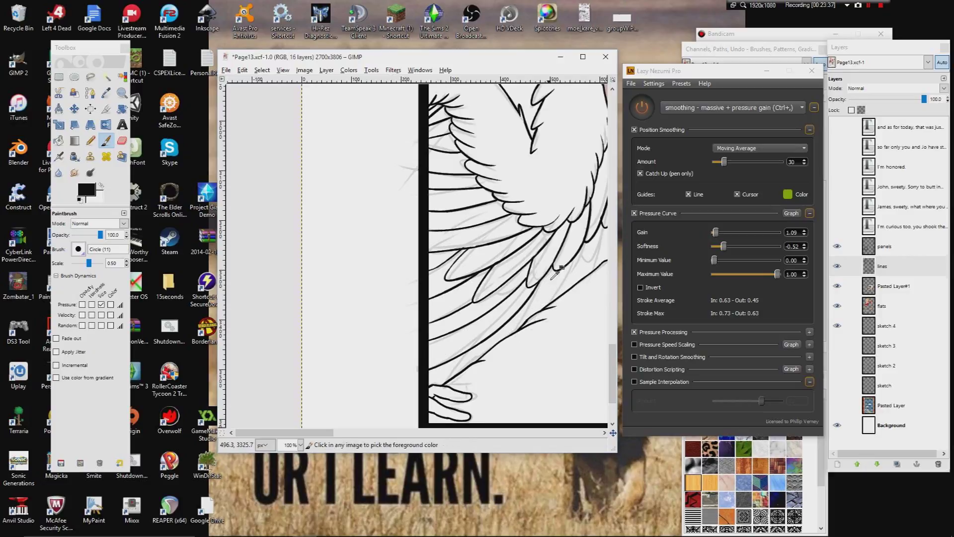
- Draw the remaining short feather lines along the wing's lower edge up to the resting hand
{"action": "mouse_move", "coordinate": [556, 271]}
{"action": "left_mouse_down"}
{"action": "mouse_move", "coordinate": [534, 323]}
{"action": "mouse_move", "coordinate": [450, 360]}
{"action": "mouse_move", "coordinate": [435, 390]}
{"action": "left_mouse_up"}
{"action": "left_click_drag", "start_coordinate": [519, 312], "coordinate": [407, 346]}
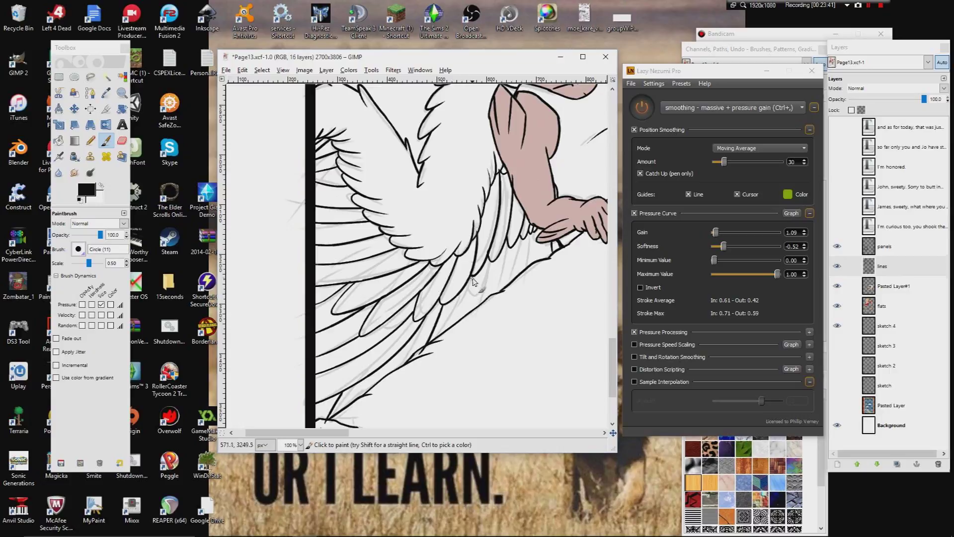
{"action": "left_click_drag", "start_coordinate": [466, 308], "coordinate": [453, 329]}
{"action": "left_click_drag", "start_coordinate": [509, 243], "coordinate": [488, 301]}
{"action": "left_click_drag", "start_coordinate": [492, 264], "coordinate": [469, 321]}
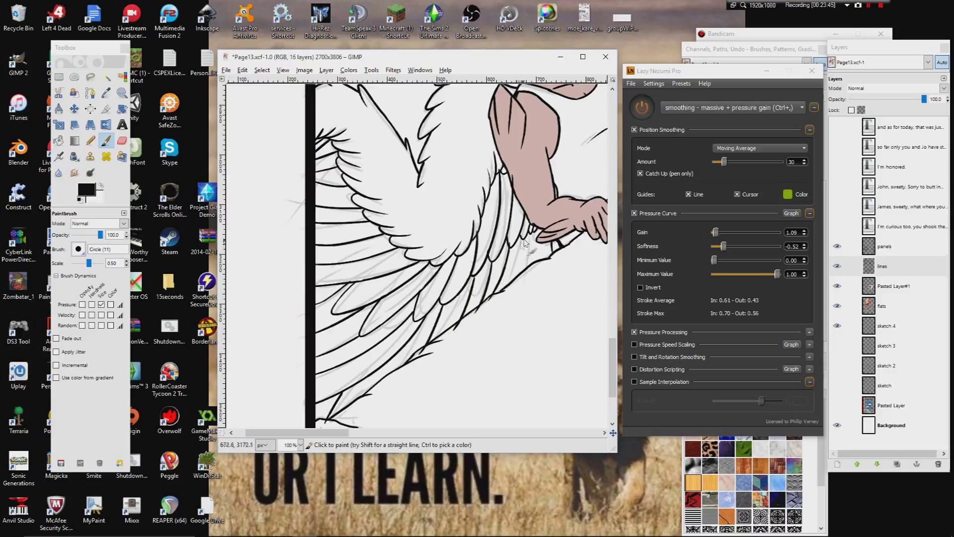
{"action": "left_click_drag", "start_coordinate": [513, 283], "coordinate": [512, 290]}
{"action": "left_click_drag", "start_coordinate": [540, 242], "coordinate": [441, 421]}
{"action": "left_click_drag", "start_coordinate": [547, 305], "coordinate": [469, 337]}
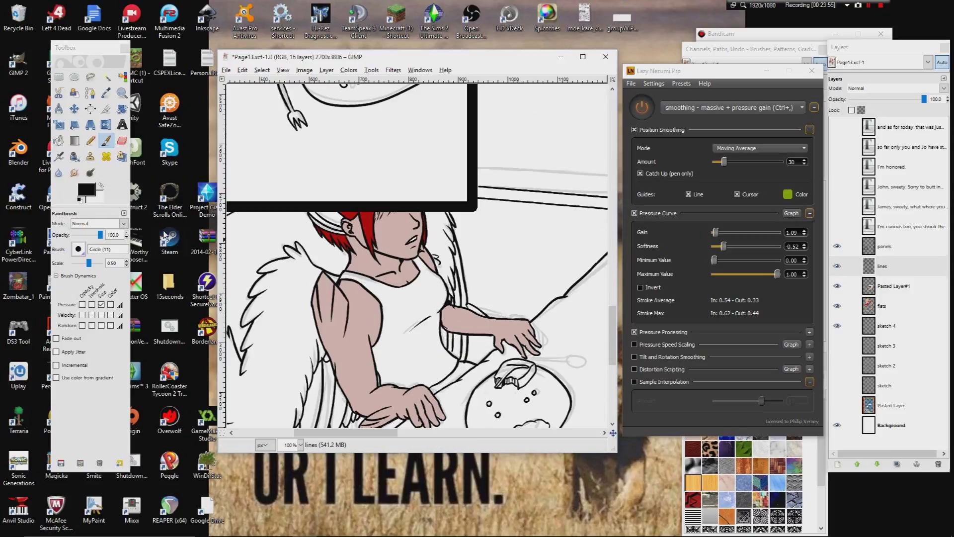
- At 200% zoom, erase the feather line ends that overshoot the wing's lower edge and overlap the fingers in the panel corner
{"action": "left_click", "coordinate": [122, 140]}
{"action": "mouse_move", "coordinate": [318, 377]}
{"action": "left_mouse_down"}
{"action": "mouse_move", "coordinate": [373, 243]}
{"action": "mouse_move", "coordinate": [467, 120]}
{"action": "left_mouse_up"}
{"action": "left_click", "coordinate": [300, 445]}
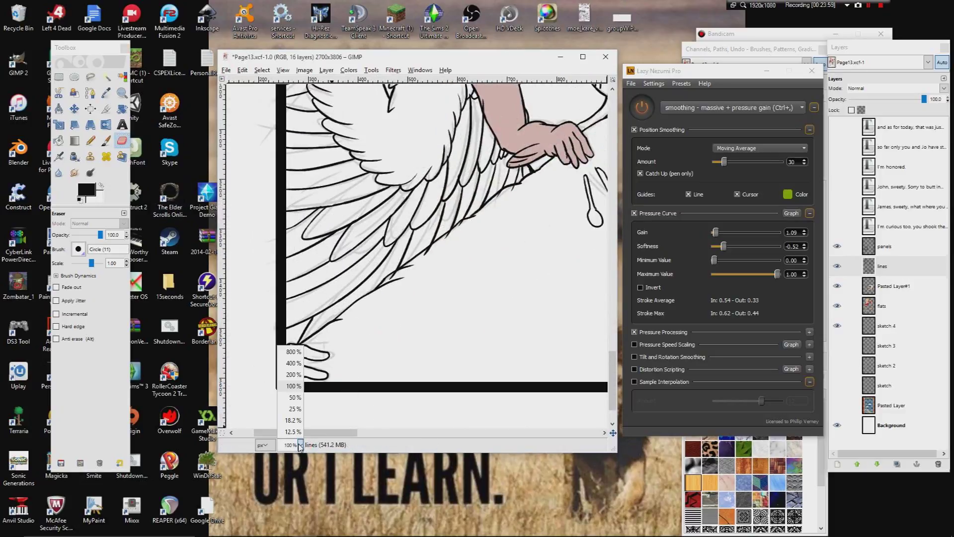
{"action": "left_click", "coordinate": [294, 375]}
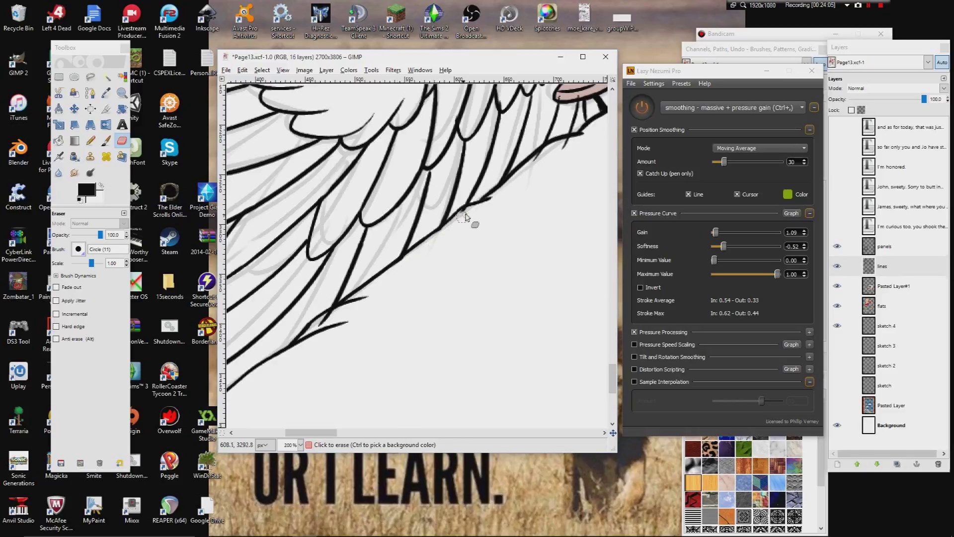
{"action": "left_click_drag", "start_coordinate": [510, 199], "coordinate": [435, 277]}
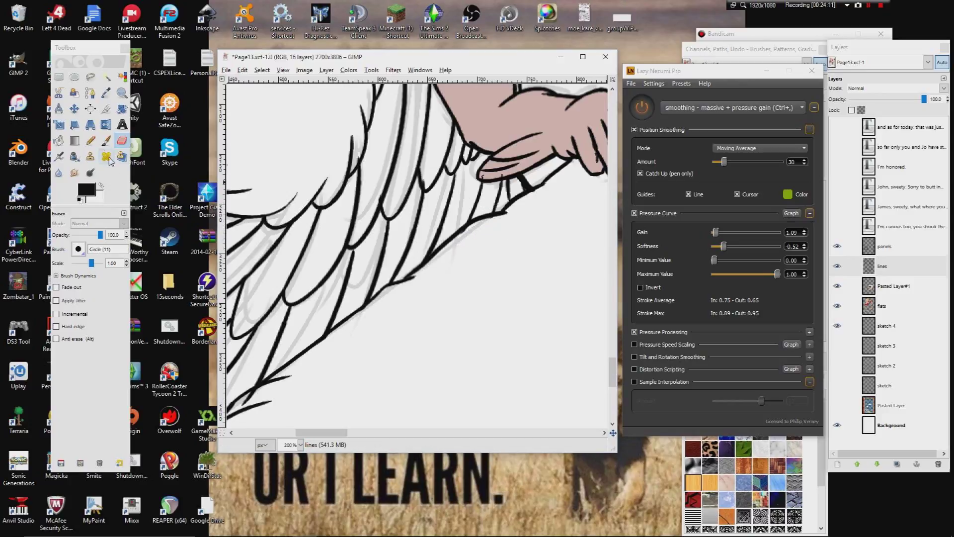
{"action": "left_click", "coordinate": [105, 140]}
{"action": "left_click", "coordinate": [121, 140]}
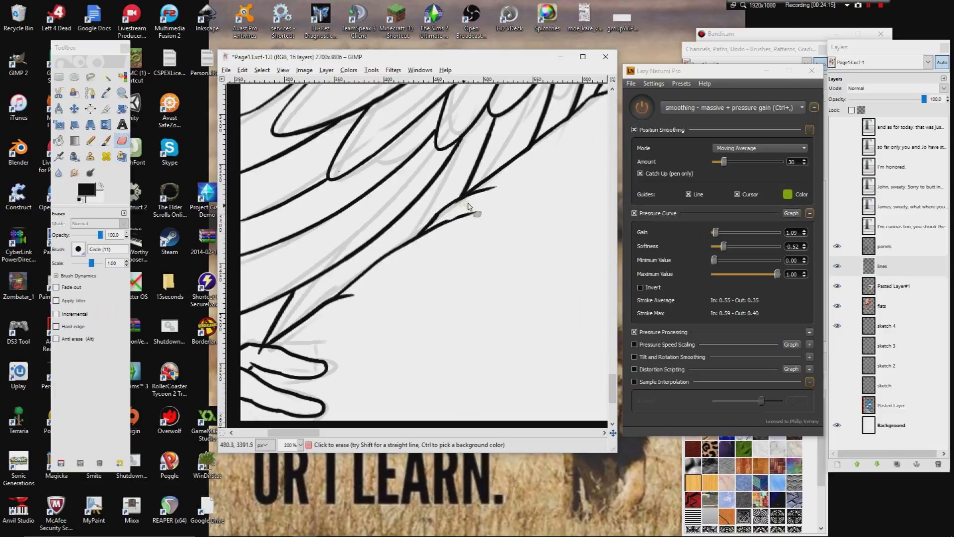
{"action": "left_click_drag", "start_coordinate": [247, 372], "coordinate": [356, 279]}
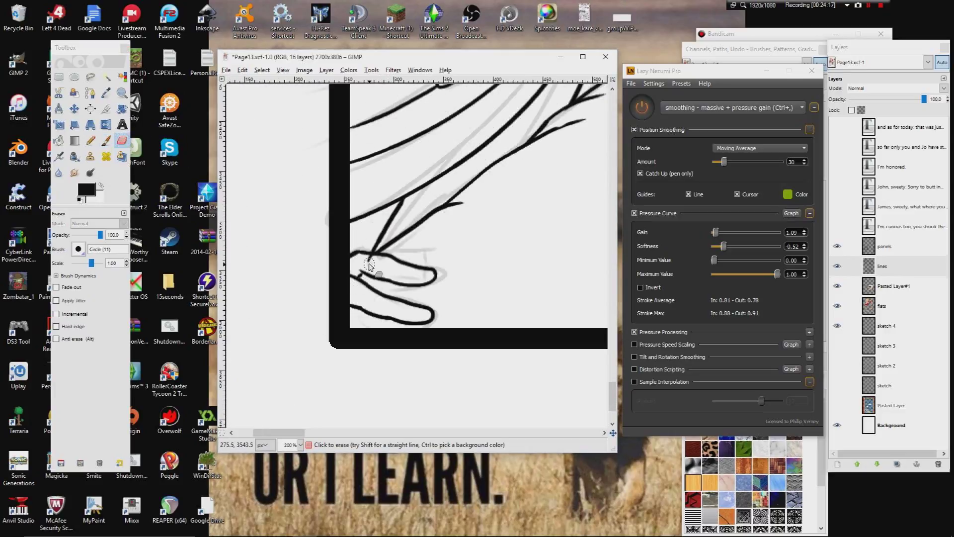
- Sample the pink skin of the character in the panel above and make the flats layer active
{"action": "left_click", "coordinate": [105, 76]}
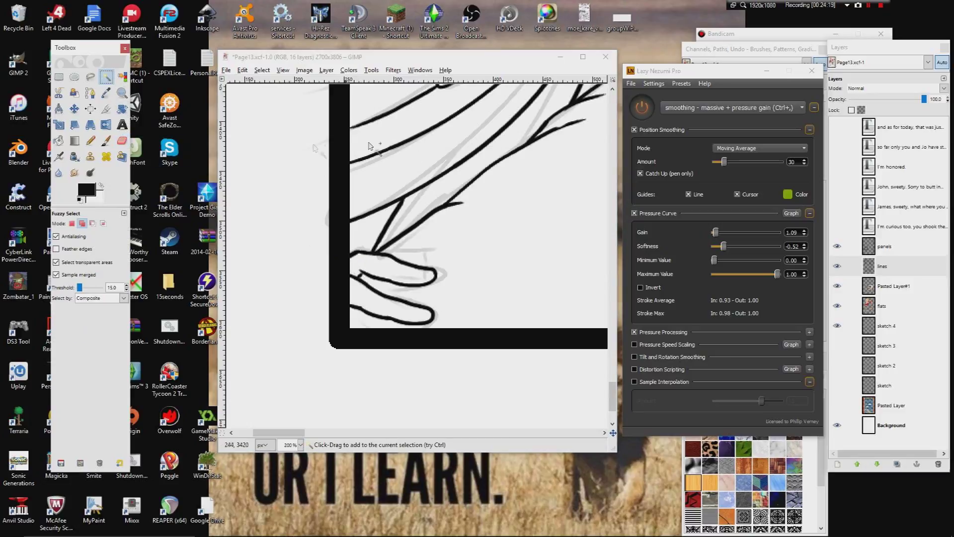
{"action": "scroll", "coordinate": [348, 298], "scroll_direction": "up", "scroll_amount": 10}
{"action": "scroll", "coordinate": [350, 365], "scroll_direction": "right", "scroll_amount": 4}
{"action": "scroll", "coordinate": [351, 365], "scroll_direction": "up", "scroll_amount": 5}
{"action": "scroll", "coordinate": [350, 365], "scroll_direction": "right", "scroll_amount": 1}
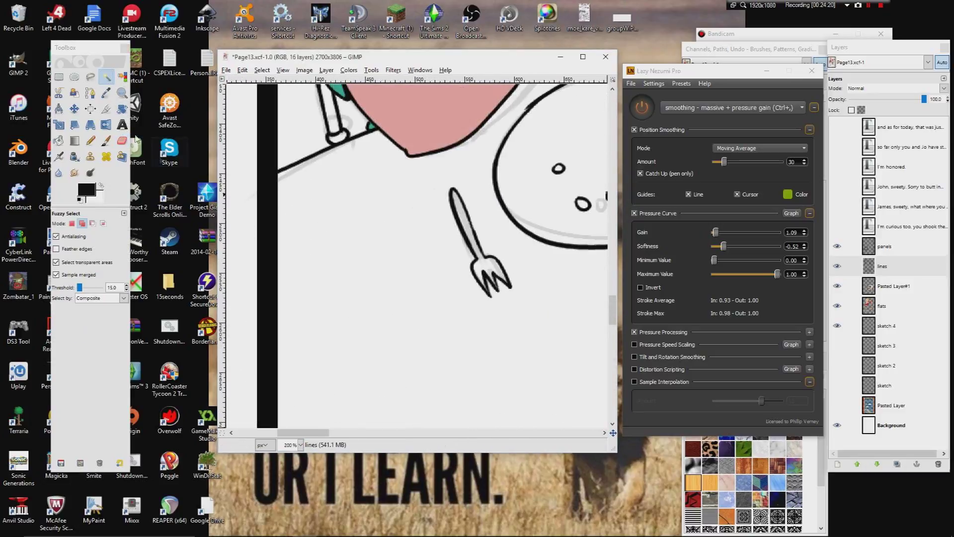
{"action": "left_click", "coordinate": [105, 92]}
{"action": "left_click", "coordinate": [433, 128]}
{"action": "left_click", "coordinate": [846, 306]}
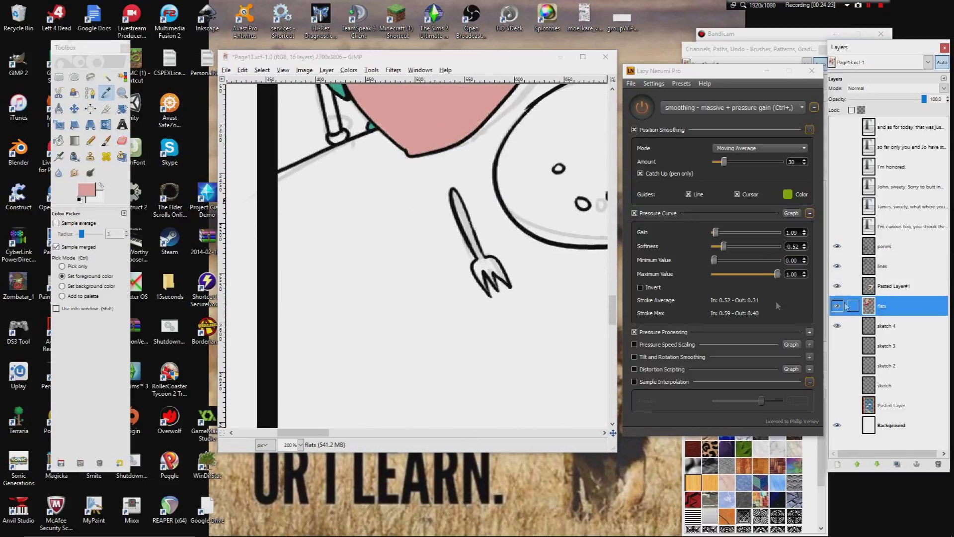
{"action": "scroll", "coordinate": [367, 198], "scroll_direction": "down", "scroll_amount": 10}
{"action": "key", "text": "u"}
{"action": "scroll", "coordinate": [409, 213], "scroll_direction": "down", "scroll_amount": 10}
{"action": "scroll", "coordinate": [350, 214], "scroll_direction": "left", "scroll_amount": 4}
{"action": "left_click", "coordinate": [353, 223]}
{"action": "left_click", "coordinate": [351, 258]}
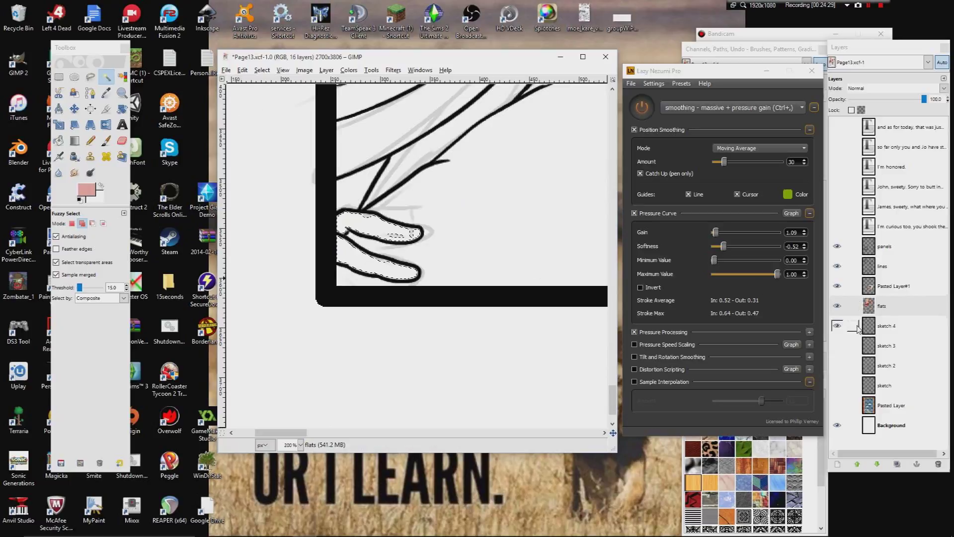
{"action": "left_click", "coordinate": [837, 325]}
{"action": "left_click_drag", "start_coordinate": [298, 57], "coordinate": [296, 72]}
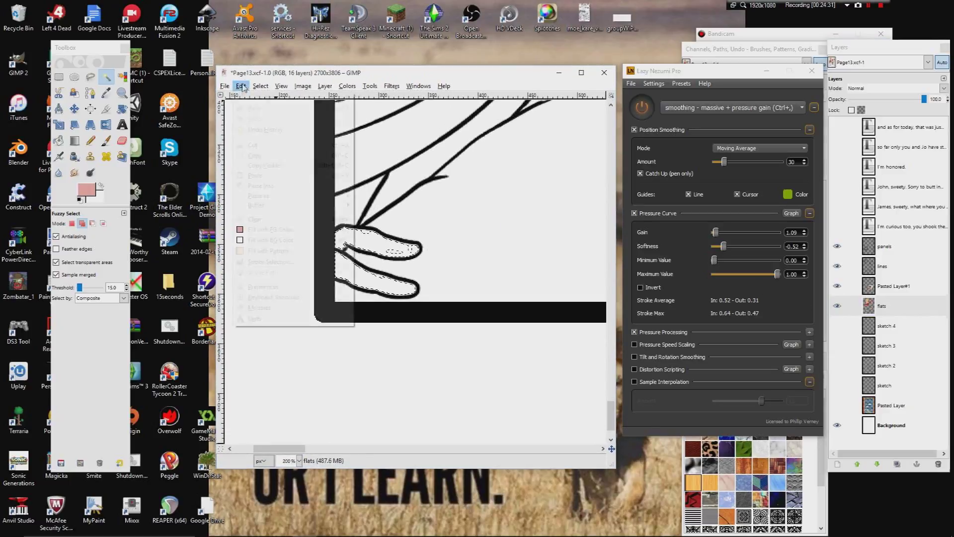
{"action": "left_click_drag", "start_coordinate": [242, 95], "coordinate": [241, 111]}
{"action": "left_click", "coordinate": [240, 86]}
{"action": "left_click", "coordinate": [244, 97]}
{"action": "left_click", "coordinate": [241, 86]}
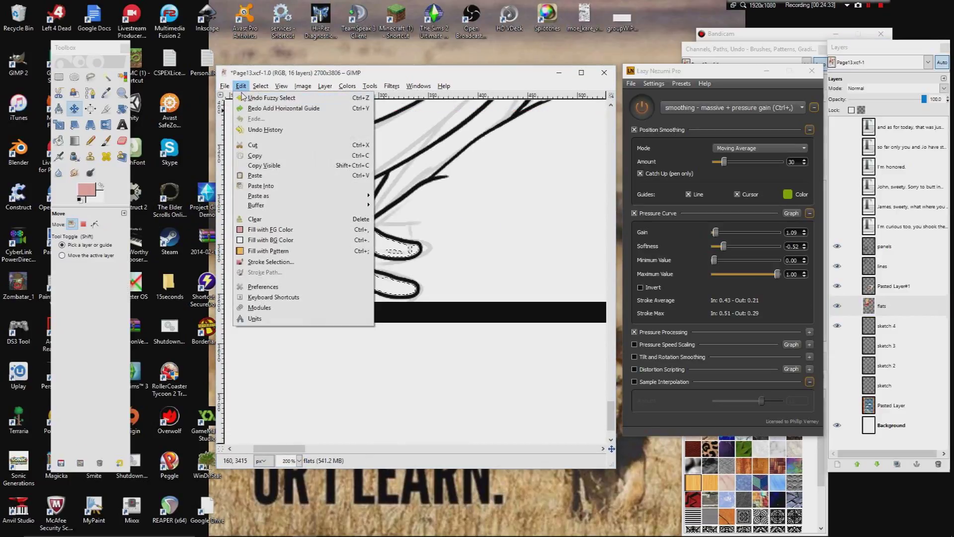
{"action": "key", "text": "Escape"}
- Hide the sketch 4 layer, then fuzzy-select and grow the fingers in the panel corner, fill them with the sampled pink and deselect
{"action": "left_click", "coordinate": [106, 76]}
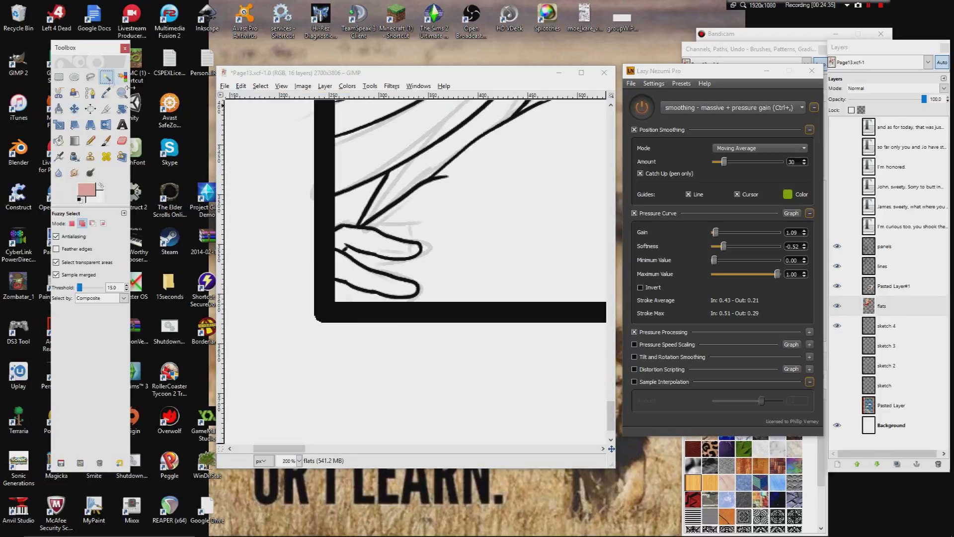
{"action": "left_click", "coordinate": [836, 326]}
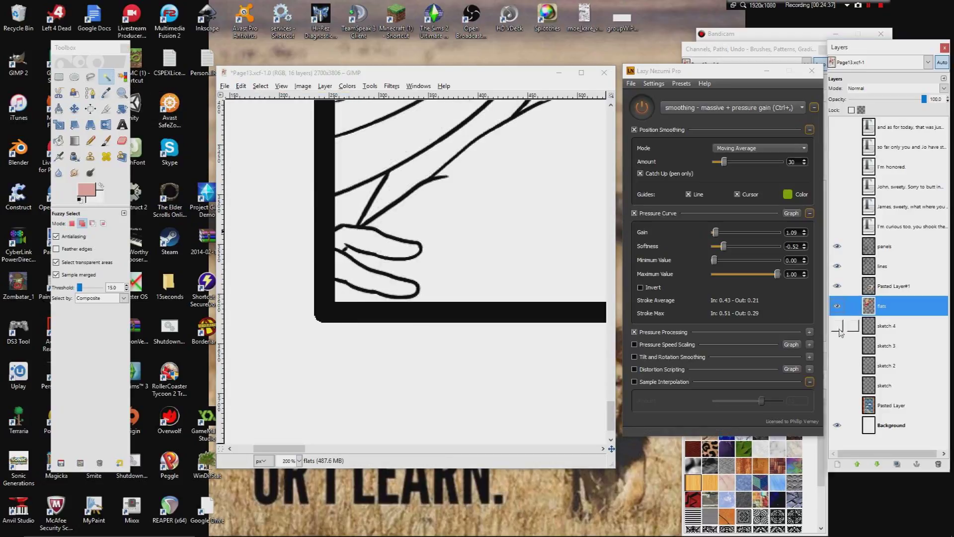
{"action": "left_click", "coordinate": [260, 86]}
{"action": "left_click", "coordinate": [274, 215]}
{"action": "key", "text": "Return"}
{"action": "left_click", "coordinate": [59, 140]}
{"action": "left_click", "coordinate": [366, 246]}
{"action": "left_click", "coordinate": [262, 88]}
{"action": "left_click", "coordinate": [269, 110]}
- Sample the purple from the colour swatches as the foreground colour
{"action": "left_click_drag", "start_coordinate": [447, 120], "coordinate": [264, 375]}
{"action": "left_click_drag", "start_coordinate": [318, 129], "coordinate": [208, 248]}
{"action": "left_click", "coordinate": [106, 93]}
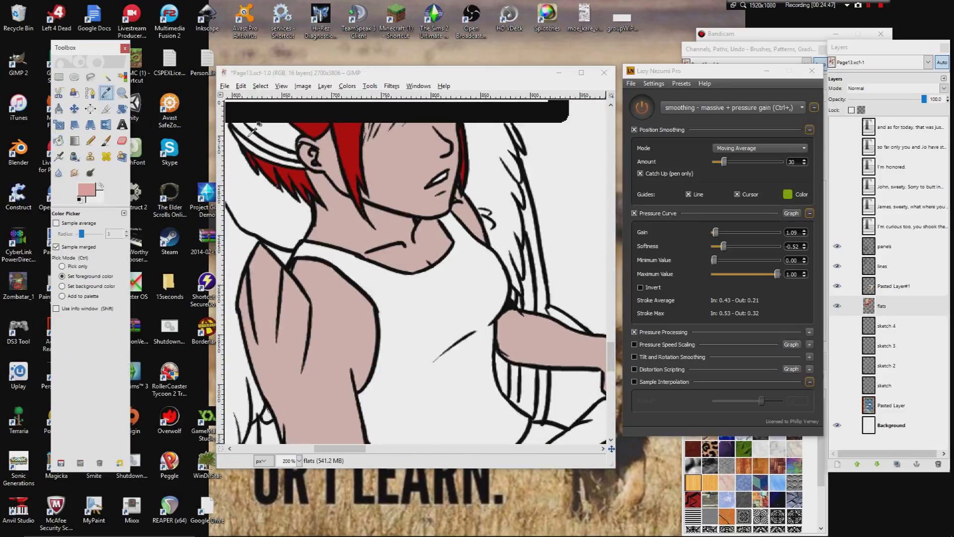
{"action": "left_click_drag", "start_coordinate": [591, 191], "coordinate": [420, 239]}
{"action": "left_click_drag", "start_coordinate": [558, 229], "coordinate": [378, 303]}
{"action": "left_click_drag", "start_coordinate": [596, 280], "coordinate": [461, 308]}
{"action": "left_click_drag", "start_coordinate": [461, 144], "coordinate": [430, 367]}
{"action": "left_click_drag", "start_coordinate": [436, 281], "coordinate": [550, 326]}
{"action": "left_click_drag", "start_coordinate": [553, 281], "coordinate": [561, 263]}
{"action": "left_click_drag", "start_coordinate": [243, 298], "coordinate": [488, 274]}
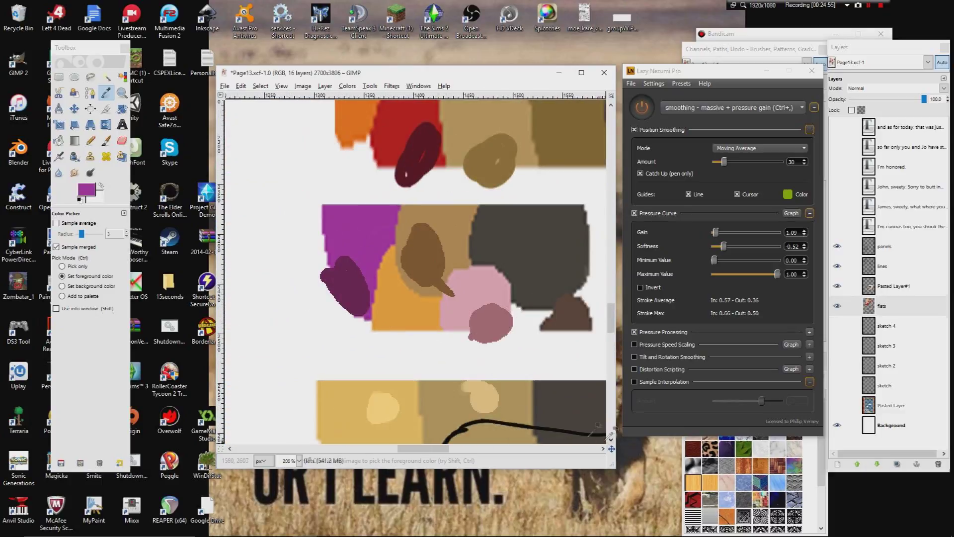
- Fuzzy-select the winged character's tank top and grow the selection
{"action": "left_click_drag", "start_coordinate": [284, 346], "coordinate": [436, 213]}
{"action": "left_click_drag", "start_coordinate": [308, 318], "coordinate": [447, 184]}
{"action": "left_click_drag", "start_coordinate": [319, 348], "coordinate": [518, 149]}
{"action": "left_click_drag", "start_coordinate": [285, 401], "coordinate": [392, 260]}
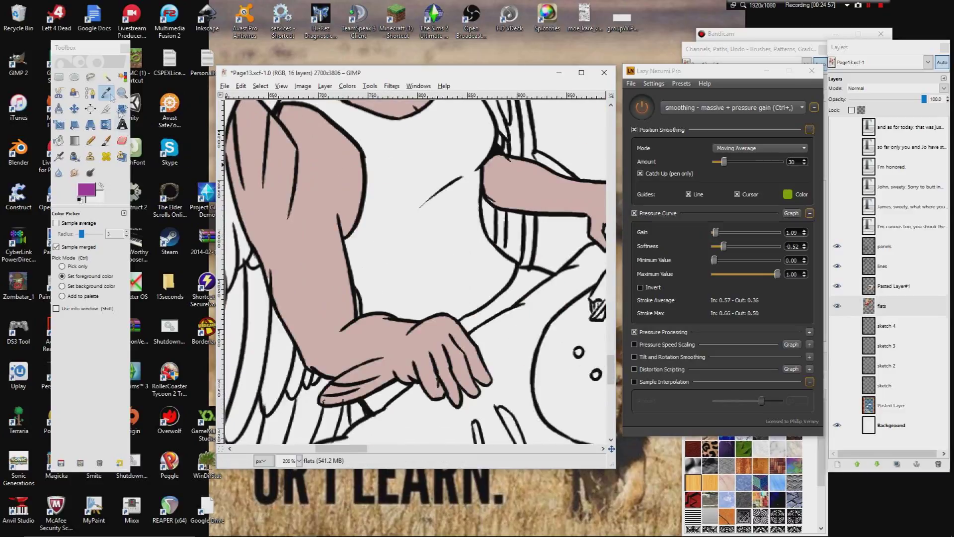
{"action": "left_click", "coordinate": [105, 76]}
{"action": "left_click", "coordinate": [383, 197]}
{"action": "left_click_drag", "start_coordinate": [312, 134], "coordinate": [354, 150]}
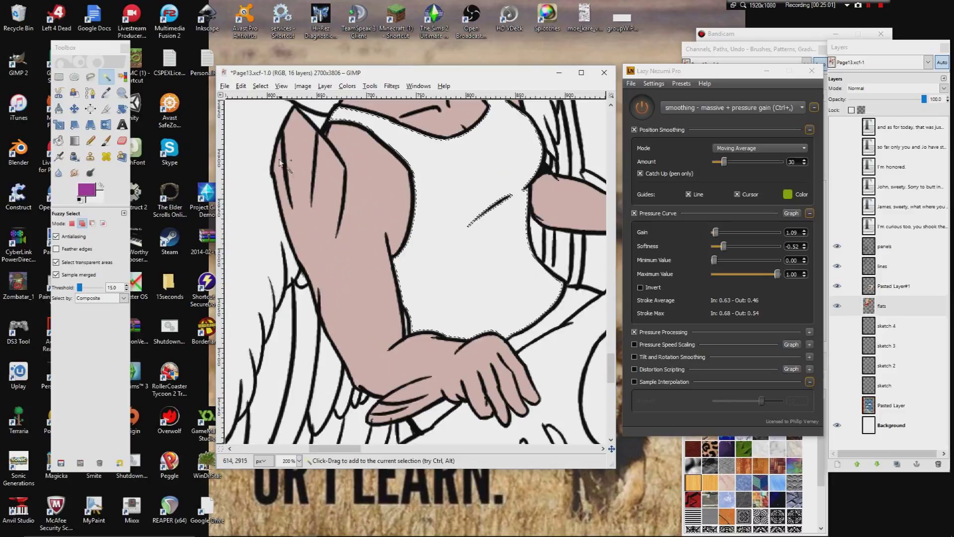
{"action": "left_click", "coordinate": [260, 85]}
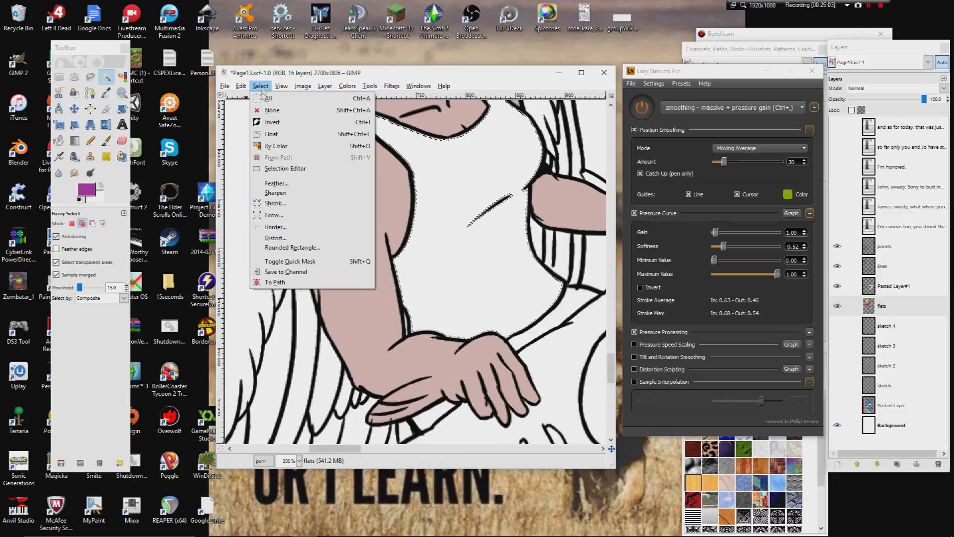
{"action": "left_click", "coordinate": [288, 206]}
{"action": "left_click", "coordinate": [415, 314]}
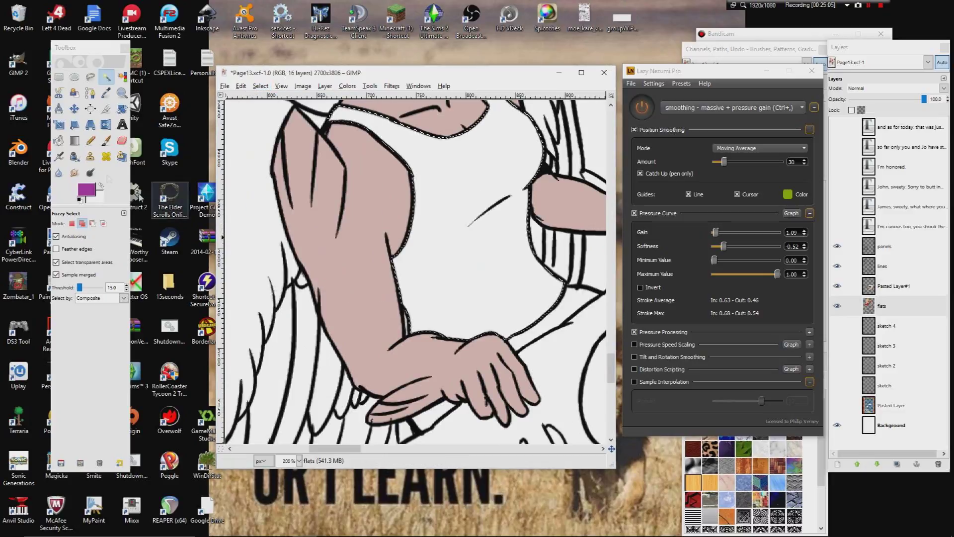
- Fill the selected tank top with purple and deselect
{"action": "left_click", "coordinate": [60, 141]}
{"action": "left_click", "coordinate": [432, 214]}
{"action": "scroll", "coordinate": [302, 188], "scroll_direction": "up", "scroll_amount": 5}
{"action": "scroll", "coordinate": [302, 188], "scroll_direction": "right", "scroll_amount": 1}
{"action": "left_click", "coordinate": [264, 86]}
{"action": "left_click", "coordinate": [268, 108]}
- Fuzzy-select the winged character's trouser areas on both sides of the resting hand and grow the selection
{"action": "left_click_drag", "start_coordinate": [281, 233], "coordinate": [426, 155]}
{"action": "left_click", "coordinate": [106, 76]}
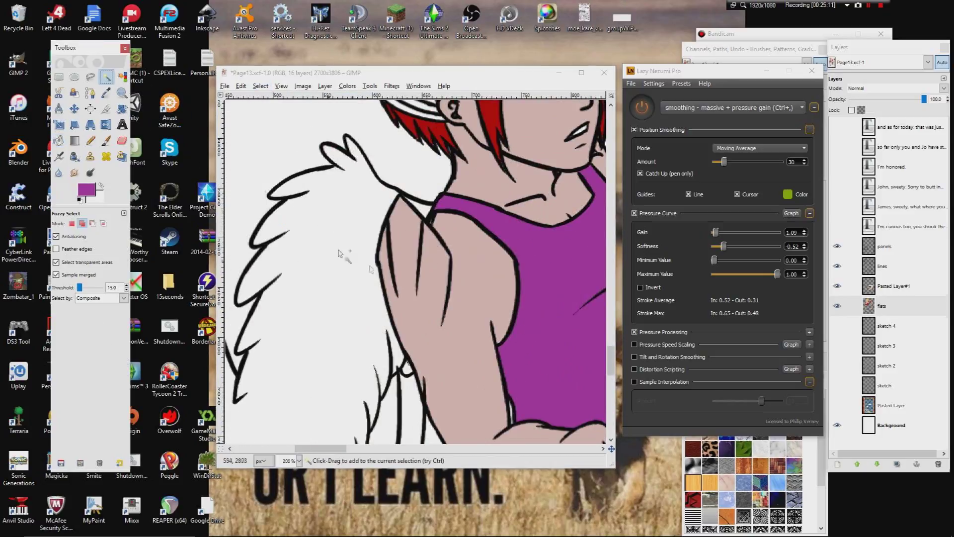
{"action": "scroll", "coordinate": [427, 255], "scroll_direction": "down", "scroll_amount": 4}
{"action": "scroll", "coordinate": [426, 256], "scroll_direction": "right", "scroll_amount": 4}
{"action": "left_click", "coordinate": [390, 266]}
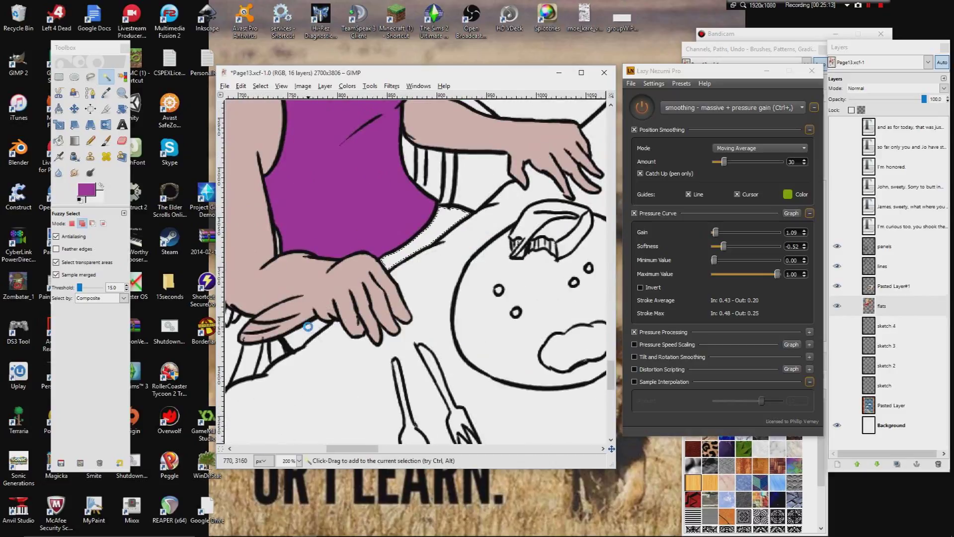
{"action": "left_click", "coordinate": [260, 85]}
{"action": "left_click", "coordinate": [275, 226]}
{"action": "left_click", "coordinate": [464, 326]}
{"action": "mouse_move", "coordinate": [260, 95]}
{"action": "left_mouse_down"}
{"action": "mouse_move", "coordinate": [260, 112]}
{"action": "mouse_move", "coordinate": [259, 93]}
{"action": "left_mouse_up"}
{"action": "left_click", "coordinate": [241, 86]}
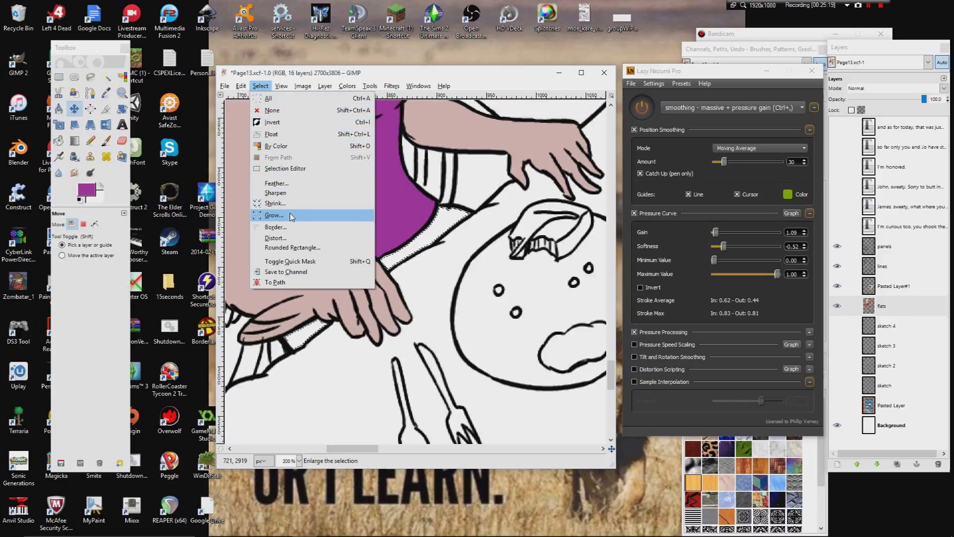
{"action": "left_click", "coordinate": [276, 214]}
{"action": "left_click", "coordinate": [408, 316]}
- Sample the light brown from the colour swatches as the foreground colour
{"action": "left_click", "coordinate": [58, 141]}
{"action": "left_click", "coordinate": [106, 93]}
{"action": "left_click_drag", "start_coordinate": [447, 213], "coordinate": [343, 268]}
{"action": "left_click_drag", "start_coordinate": [591, 228], "coordinate": [255, 270]}
{"action": "mouse_move", "coordinate": [522, 139]}
{"action": "left_mouse_down"}
{"action": "mouse_move", "coordinate": [362, 204]}
{"action": "mouse_move", "coordinate": [234, 382]}
{"action": "left_mouse_up"}
{"action": "mouse_move", "coordinate": [293, 107]}
{"action": "left_mouse_down"}
{"action": "mouse_move", "coordinate": [284, 202]}
{"action": "mouse_move", "coordinate": [416, 319]}
{"action": "left_mouse_up"}
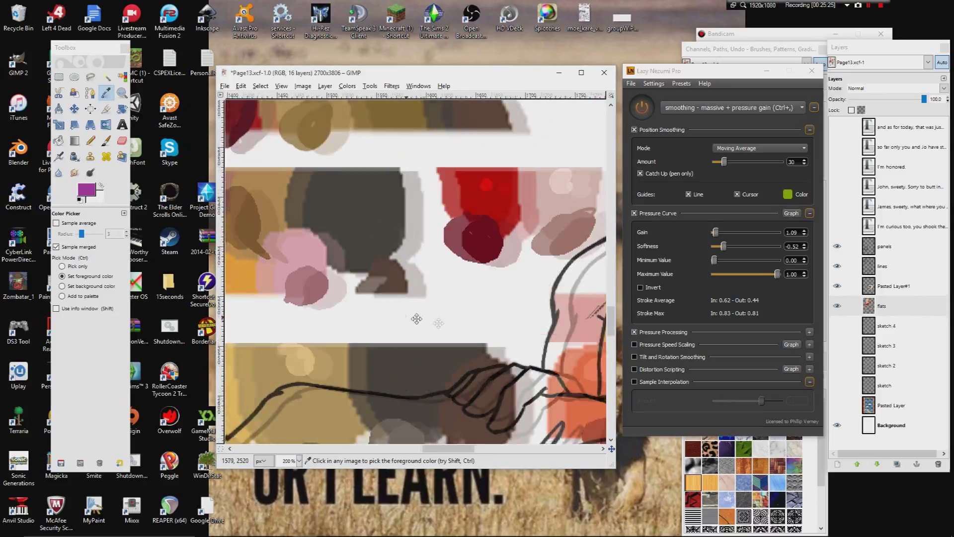
{"action": "scroll", "coordinate": [416, 318], "scroll_direction": "left", "scroll_amount": 5}
{"action": "scroll", "coordinate": [382, 254], "scroll_direction": "up", "scroll_amount": 1}
- Fill the selected trouser areas with light brown and deselect
{"action": "left_click", "coordinate": [58, 140]}
{"action": "left_click_drag", "start_coordinate": [231, 348], "coordinate": [587, 100]}
{"action": "scroll", "coordinate": [372, 182], "scroll_direction": "down", "scroll_amount": 8}
{"action": "scroll", "coordinate": [378, 208], "scroll_direction": "left", "scroll_amount": 4}
{"action": "left_click", "coordinate": [382, 230]}
{"action": "left_click", "coordinate": [261, 86]}
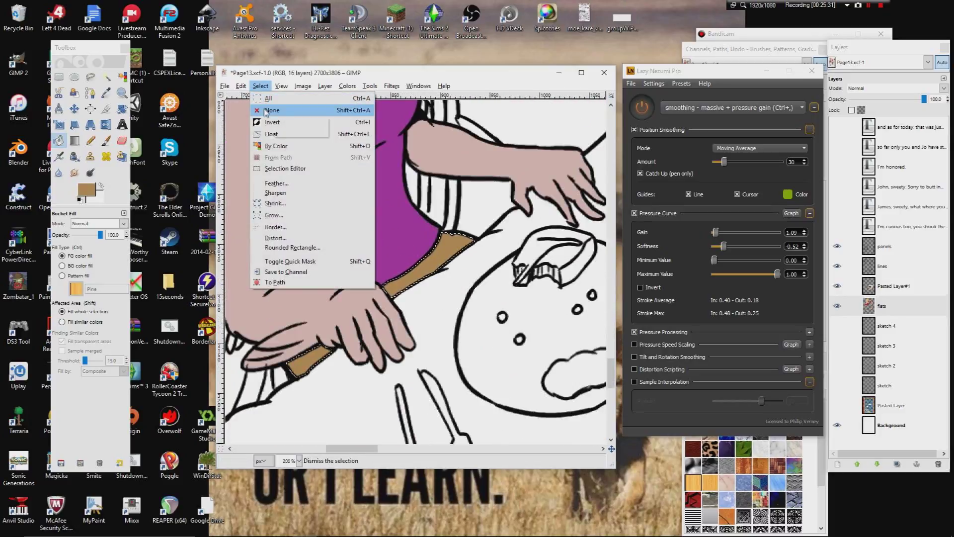
{"action": "left_click", "coordinate": [268, 110]}
- Fuzzy-select the short upper feather area of the winged character's near wing and the small gap behind the head
{"action": "scroll", "coordinate": [278, 149], "scroll_direction": "up", "scroll_amount": 8}
{"action": "scroll", "coordinate": [278, 149], "scroll_direction": "left", "scroll_amount": 5}
{"action": "left_click", "coordinate": [106, 76]}
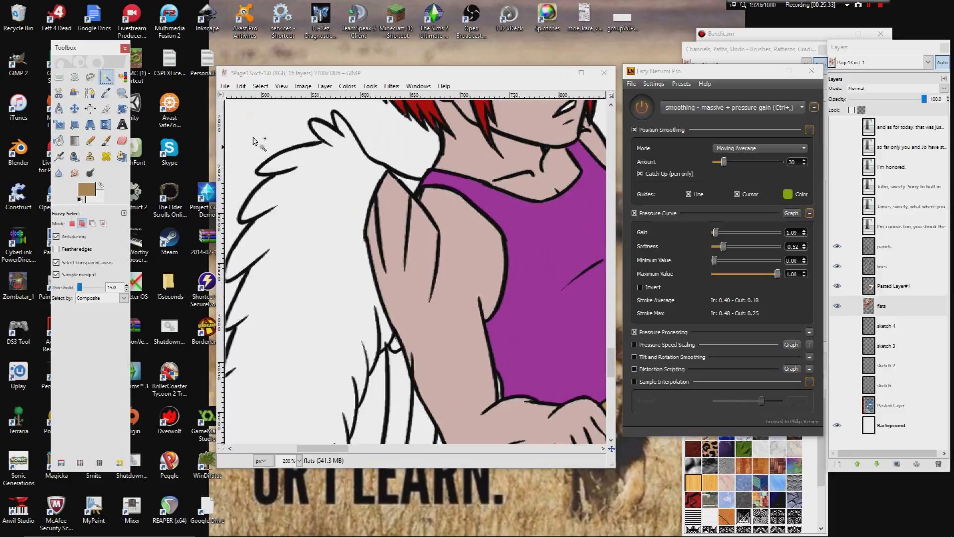
{"action": "scroll", "coordinate": [391, 183], "scroll_direction": "up", "scroll_amount": 5}
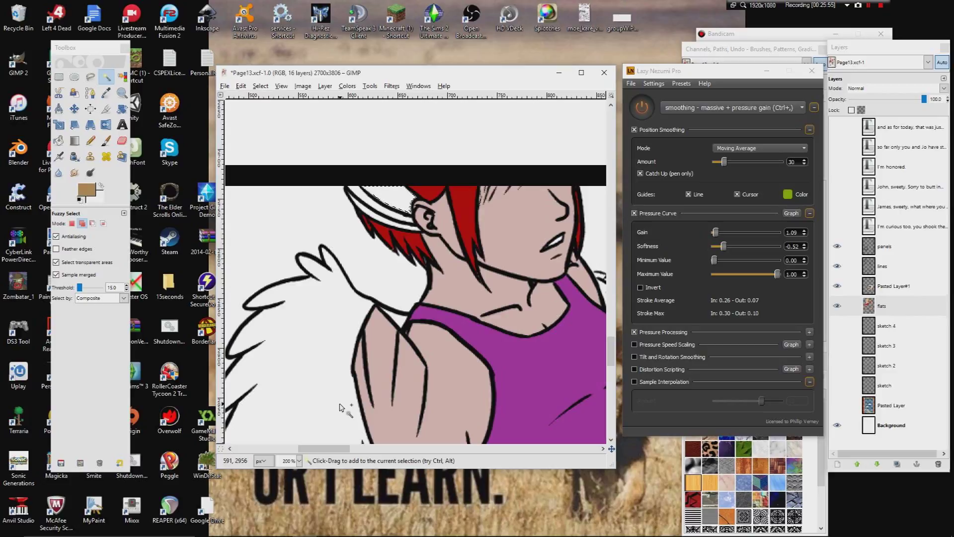
{"action": "left_click_drag", "start_coordinate": [296, 232], "coordinate": [338, 130]}
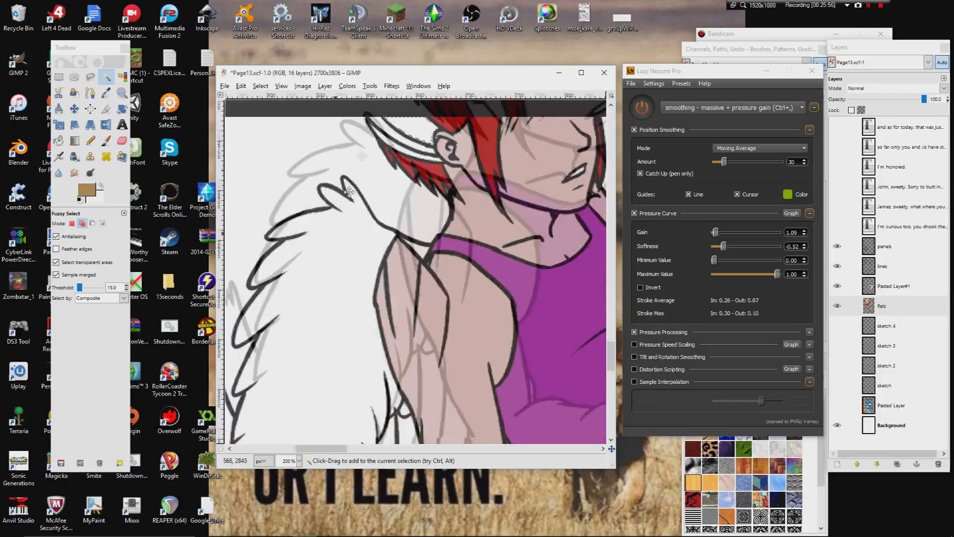
{"action": "left_click_drag", "start_coordinate": [318, 338], "coordinate": [356, 212]}
{"action": "left_click", "coordinate": [356, 213]}
{"action": "left_click_drag", "start_coordinate": [437, 164], "coordinate": [401, 298]}
{"action": "left_click", "coordinate": [439, 229]}
{"action": "left_click_drag", "start_coordinate": [263, 287], "coordinate": [331, 219]}
{"action": "left_click_drag", "start_coordinate": [234, 201], "coordinate": [407, 197]}
{"action": "left_click_drag", "start_coordinate": [501, 191], "coordinate": [316, 251]}
- Add the upper feather area of the far wing beside the face to the selection and grow the selection
{"action": "scroll", "coordinate": [366, 217], "scroll_direction": "right", "scroll_amount": 3}
{"action": "scroll", "coordinate": [367, 227], "scroll_direction": "up", "scroll_amount": 2}
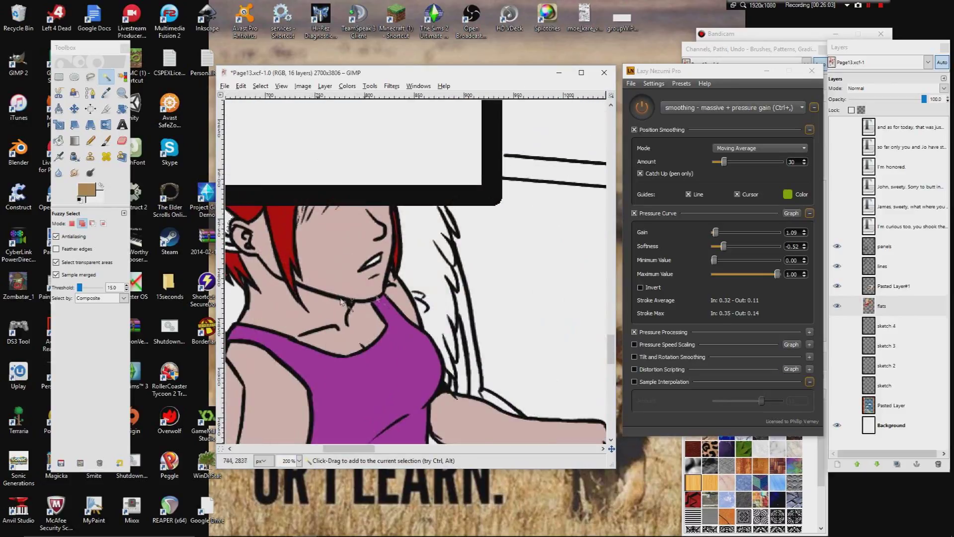
{"action": "left_click", "coordinate": [368, 266]}
{"action": "left_click_drag", "start_coordinate": [368, 267], "coordinate": [332, 144]}
{"action": "left_click_drag", "start_coordinate": [239, 283], "coordinate": [361, 211]}
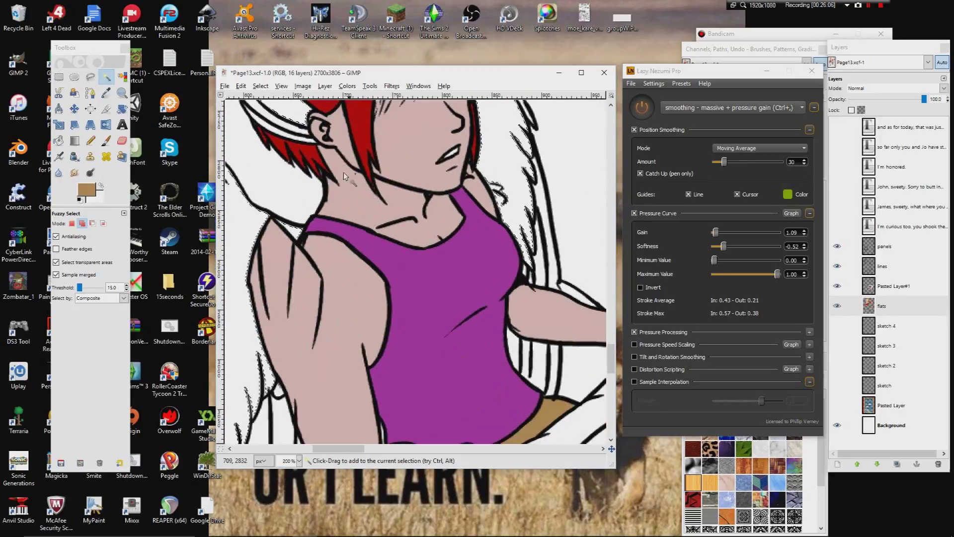
{"action": "left_click", "coordinate": [261, 86]}
{"action": "left_click", "coordinate": [271, 214]}
{"action": "left_click", "coordinate": [429, 312]}
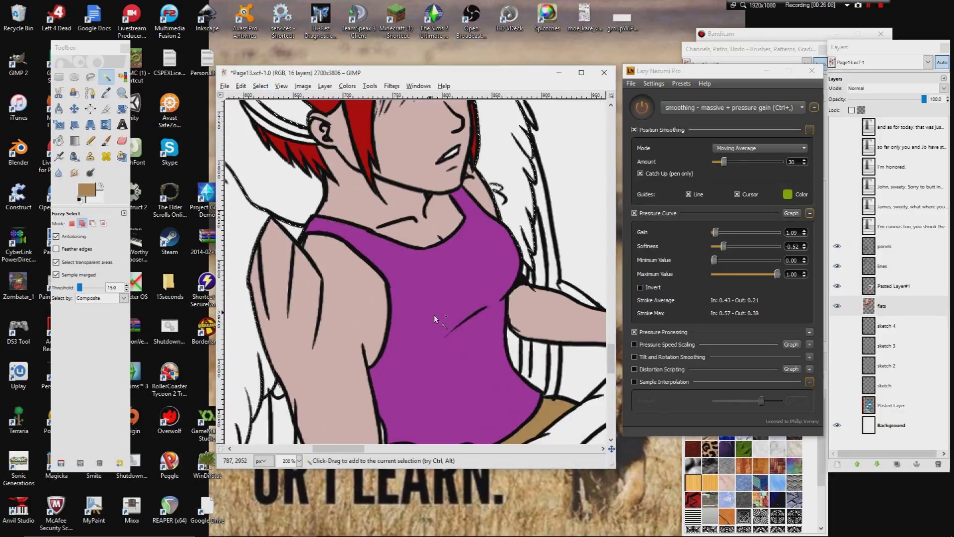
- Sample the crimson from the colour swatches beside the man's face as the foreground colour
{"action": "left_click", "coordinate": [106, 92]}
{"action": "scroll", "coordinate": [390, 274], "scroll_direction": "down", "scroll_amount": 15}
{"action": "scroll", "coordinate": [470, 157], "scroll_direction": "left", "scroll_amount": 5}
{"action": "left_click_drag", "start_coordinate": [466, 162], "coordinate": [234, 437]}
{"action": "left_click_drag", "start_coordinate": [572, 253], "coordinate": [387, 260]}
{"action": "left_click_drag", "start_coordinate": [530, 107], "coordinate": [371, 271]}
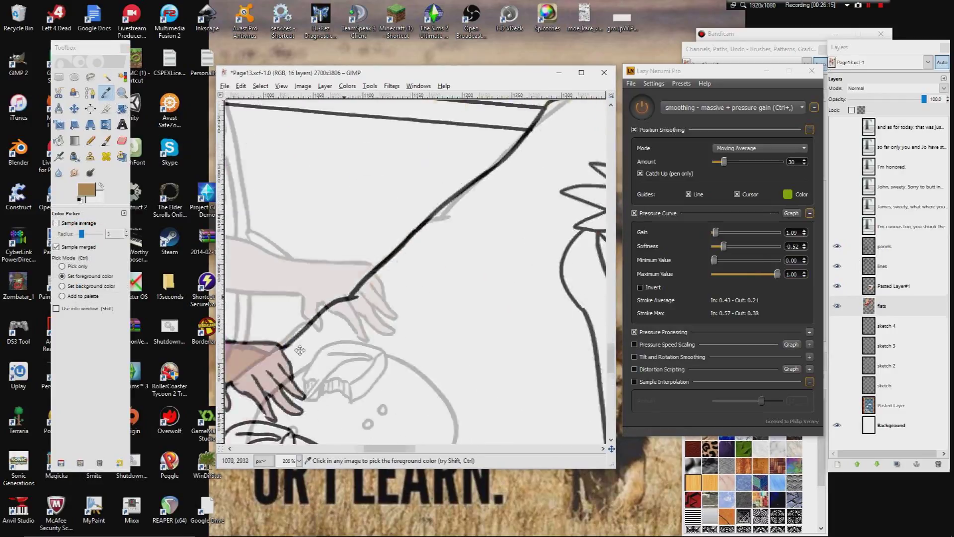
{"action": "left_click_drag", "start_coordinate": [571, 119], "coordinate": [351, 273]}
{"action": "left_click_drag", "start_coordinate": [555, 179], "coordinate": [340, 272]}
{"action": "left_click_drag", "start_coordinate": [591, 216], "coordinate": [409, 248]}
{"action": "mouse_move", "coordinate": [446, 121]}
{"action": "left_mouse_down"}
{"action": "mouse_move", "coordinate": [354, 275]}
{"action": "mouse_move", "coordinate": [381, 259]}
{"action": "left_mouse_up"}
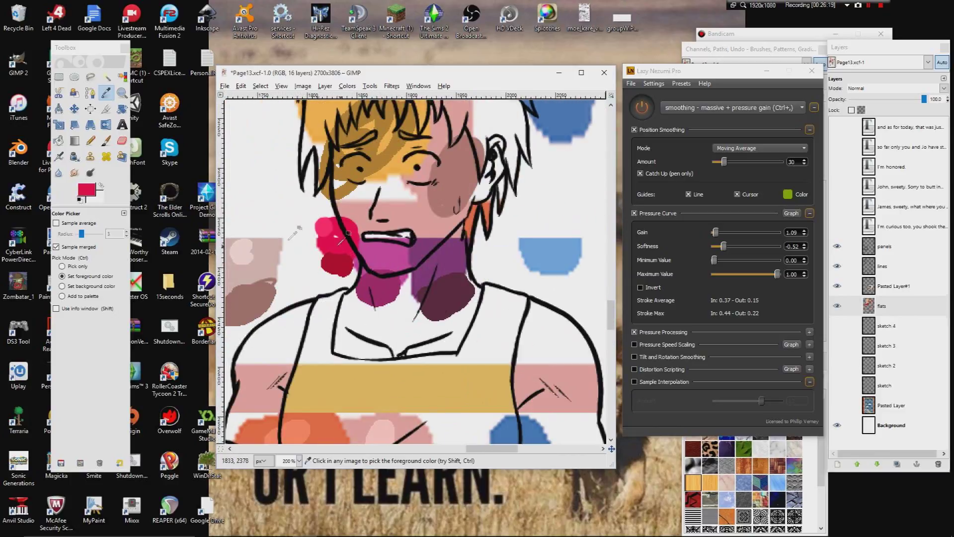
- Fill the selected upper wing areas with crimson and deselect
{"action": "left_click", "coordinate": [58, 140]}
{"action": "left_click_drag", "start_coordinate": [316, 261], "coordinate": [580, 110]}
{"action": "left_click_drag", "start_coordinate": [338, 248], "coordinate": [536, 139]}
{"action": "mouse_move", "coordinate": [363, 228]}
{"action": "left_mouse_down"}
{"action": "mouse_move", "coordinate": [459, 175]}
{"action": "mouse_move", "coordinate": [707, 80]}
{"action": "left_mouse_up"}
{"action": "mouse_move", "coordinate": [308, 238]}
{"action": "left_mouse_down"}
{"action": "mouse_move", "coordinate": [577, 256]}
{"action": "mouse_move", "coordinate": [583, 125]}
{"action": "left_mouse_up"}
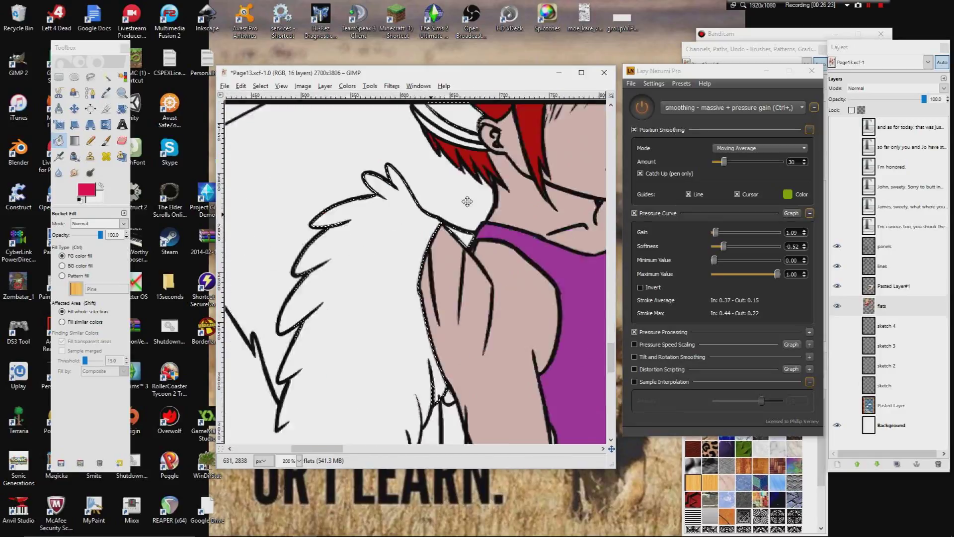
{"action": "left_click", "coordinate": [400, 248]}
{"action": "left_click_drag", "start_coordinate": [430, 202], "coordinate": [357, 294]}
{"action": "left_click", "coordinate": [260, 86]}
{"action": "left_click", "coordinate": [264, 103]}
- Fuzzy-select the long middle-row feathers of the far wing, above the outstretched arm
{"action": "key", "text": "u"}
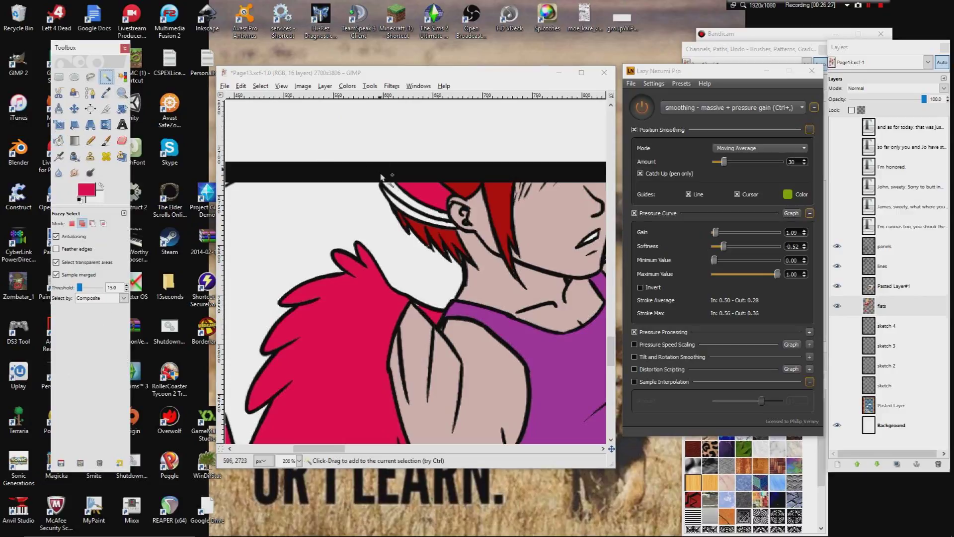
{"action": "left_click_drag", "start_coordinate": [568, 248], "coordinate": [301, 242]}
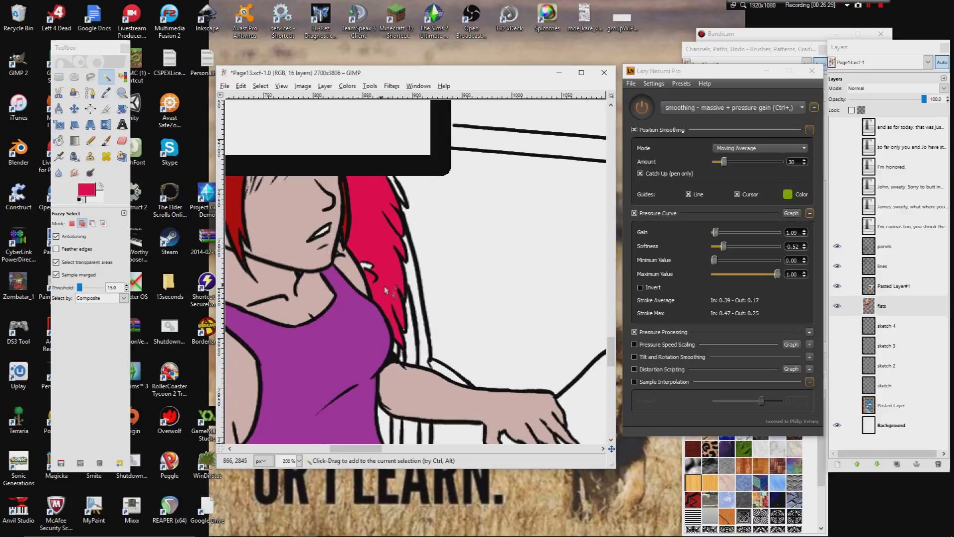
{"action": "left_click", "coordinate": [415, 293]}
{"action": "scroll", "coordinate": [391, 185], "scroll_direction": "down", "scroll_amount": 3}
{"action": "left_click", "coordinate": [397, 190], "text": "shift"}
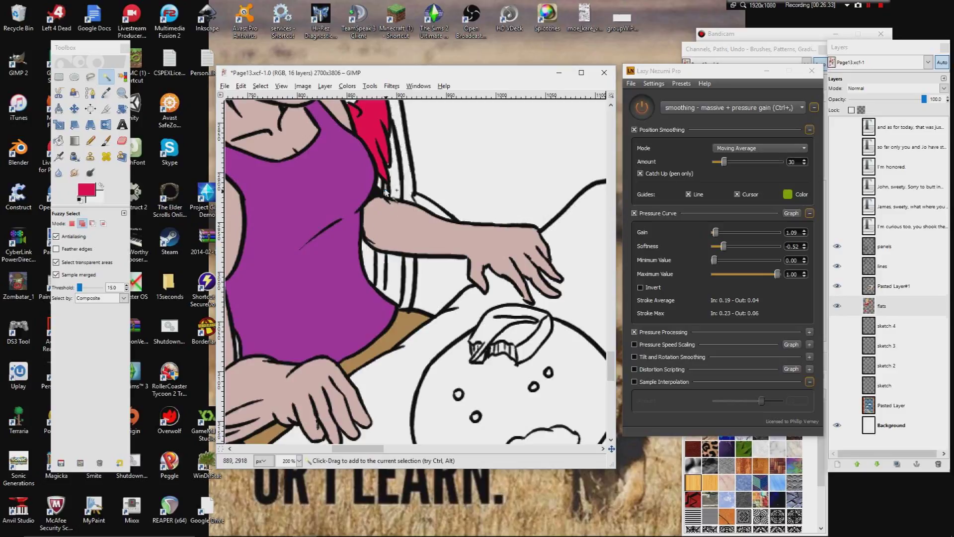
- Add the near wing's middle-row feathers beside the resting arm to the selection
{"action": "left_click_drag", "start_coordinate": [233, 279], "coordinate": [545, 119]}
{"action": "left_click", "coordinate": [421, 198]}
{"action": "left_click", "coordinate": [445, 199]}
{"action": "left_click", "coordinate": [471, 249]}
{"action": "left_click_drag", "start_coordinate": [478, 250], "coordinate": [491, 265]}
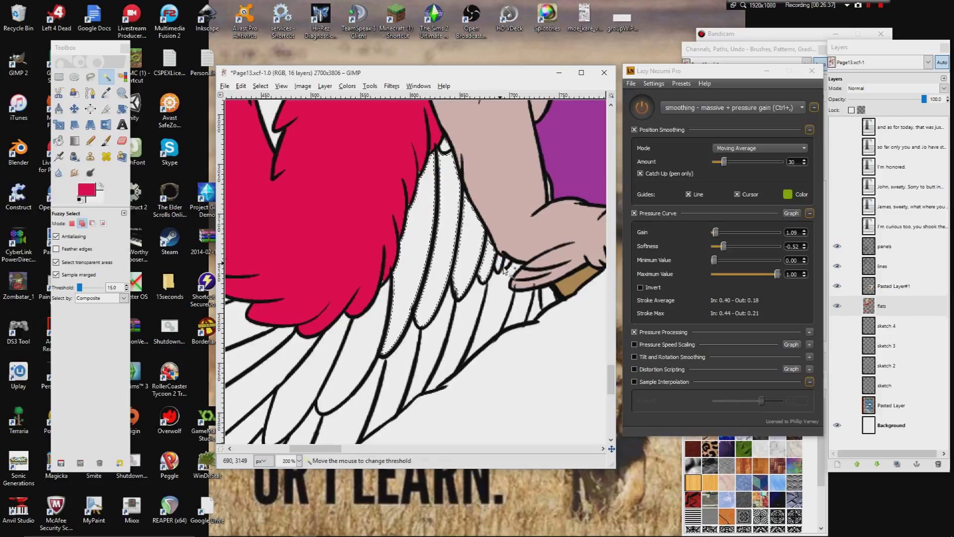
{"action": "left_click", "coordinate": [451, 283]}
{"action": "left_click", "coordinate": [312, 357]}
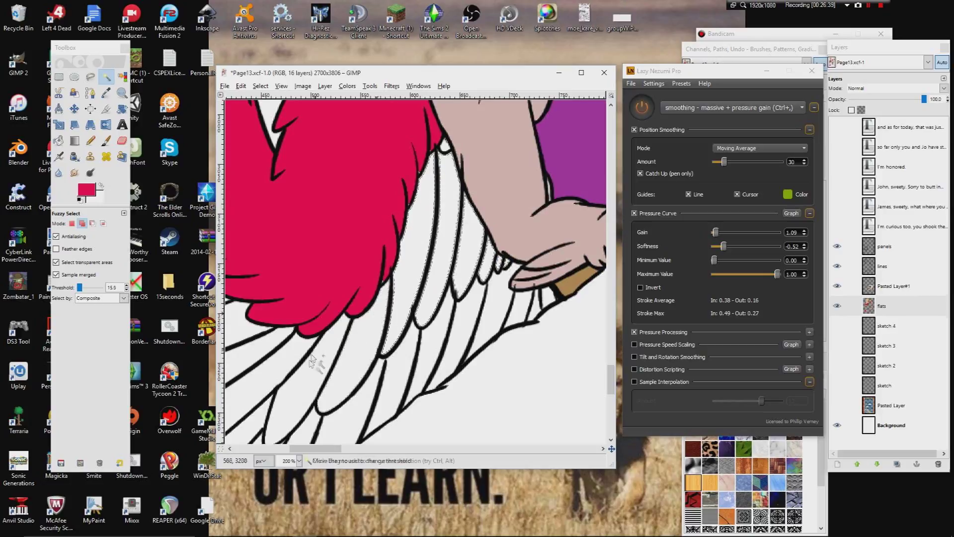
- Add the near wing's remaining middle-row feathers out to the panel border to the selection, and grow it
{"action": "scroll", "coordinate": [348, 333], "scroll_direction": "left", "scroll_amount": 5}
{"action": "scroll", "coordinate": [374, 308], "scroll_direction": "down", "scroll_amount": 3}
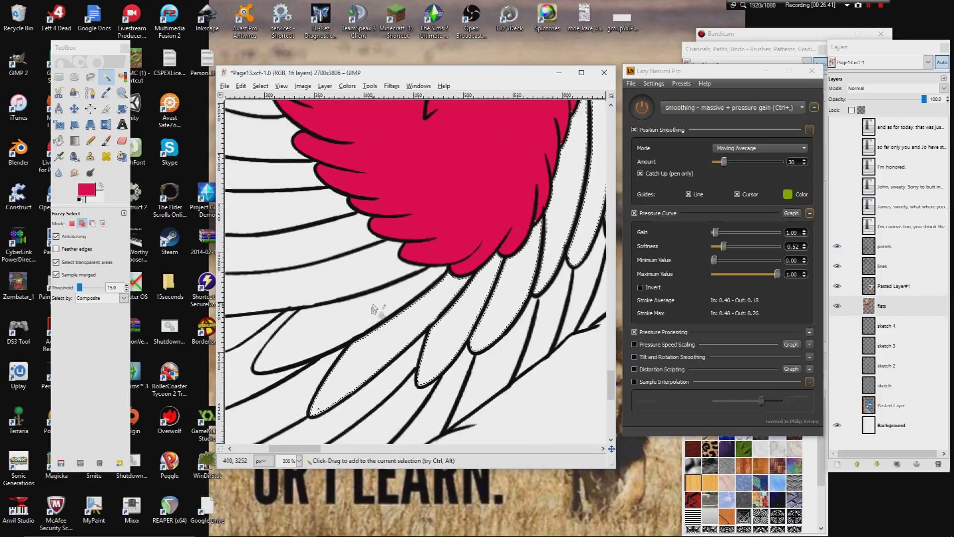
{"action": "scroll", "coordinate": [380, 302], "scroll_direction": "left", "scroll_amount": 5}
{"action": "left_click_drag", "start_coordinate": [380, 293], "coordinate": [357, 245]}
{"action": "left_click", "coordinate": [354, 224]}
{"action": "left_click", "coordinate": [354, 186]}
{"action": "left_click_drag", "start_coordinate": [350, 162], "coordinate": [368, 273]}
{"action": "left_click", "coordinate": [365, 266]}
{"action": "left_click_drag", "start_coordinate": [356, 230], "coordinate": [351, 202]}
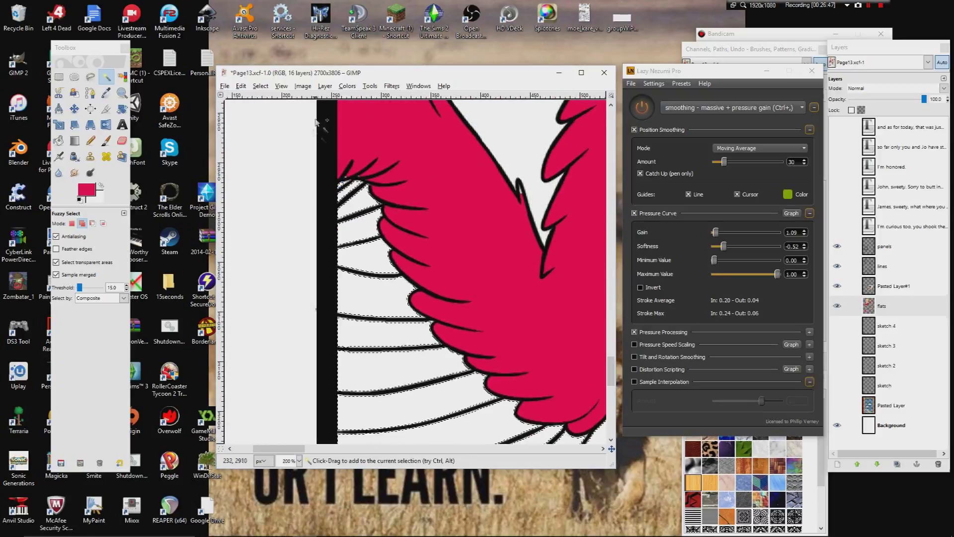
{"action": "left_click", "coordinate": [260, 85]}
{"action": "left_click", "coordinate": [278, 206]}
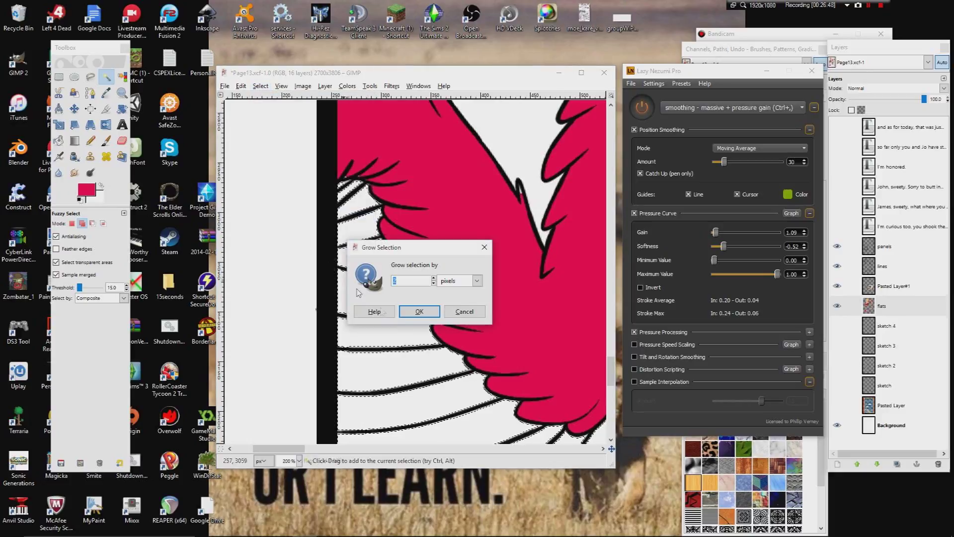
{"action": "left_click", "coordinate": [419, 312]}
{"action": "key", "text": "shift+b"}
{"action": "left_click", "coordinate": [359, 256]}
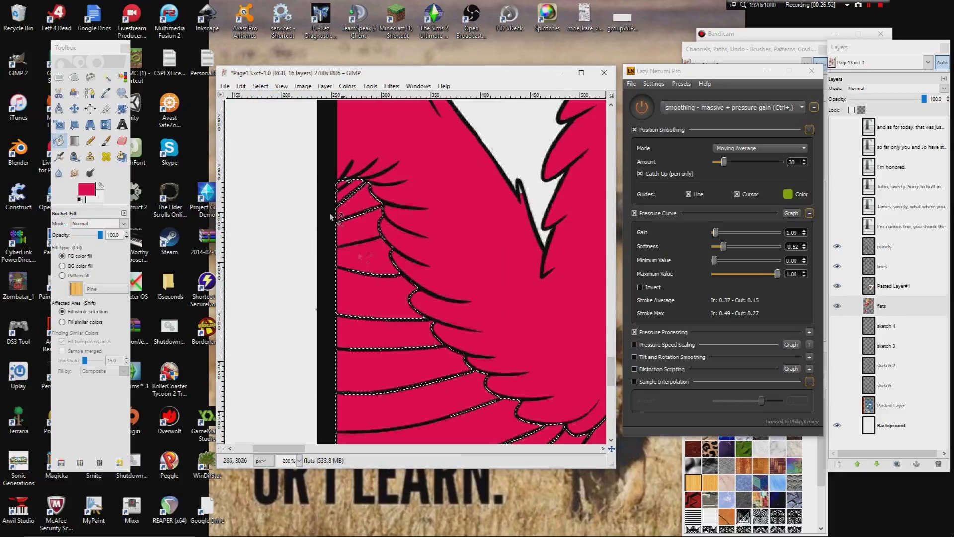
{"action": "left_click", "coordinate": [240, 85]}
{"action": "left_click", "coordinate": [263, 98]}
- Sample the pinkish magenta from the swatch below the man's mouth as the foreground colour
{"action": "key", "text": "o"}
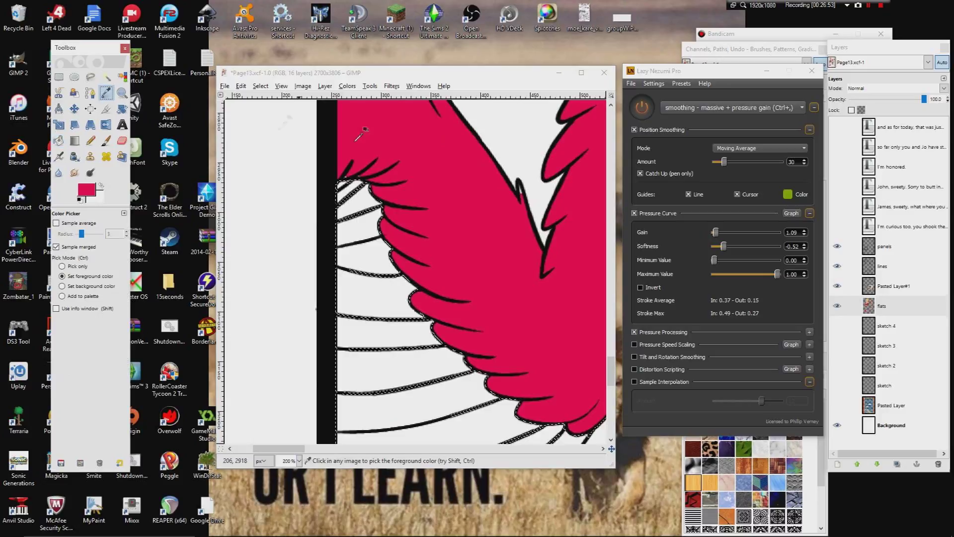
{"action": "left_click_drag", "start_coordinate": [437, 149], "coordinate": [288, 208]}
{"action": "left_click_drag", "start_coordinate": [507, 202], "coordinate": [328, 263]}
{"action": "left_click_drag", "start_coordinate": [546, 199], "coordinate": [278, 248]}
{"action": "left_click_drag", "start_coordinate": [548, 155], "coordinate": [364, 194]}
{"action": "left_click_drag", "start_coordinate": [310, 101], "coordinate": [353, 263]}
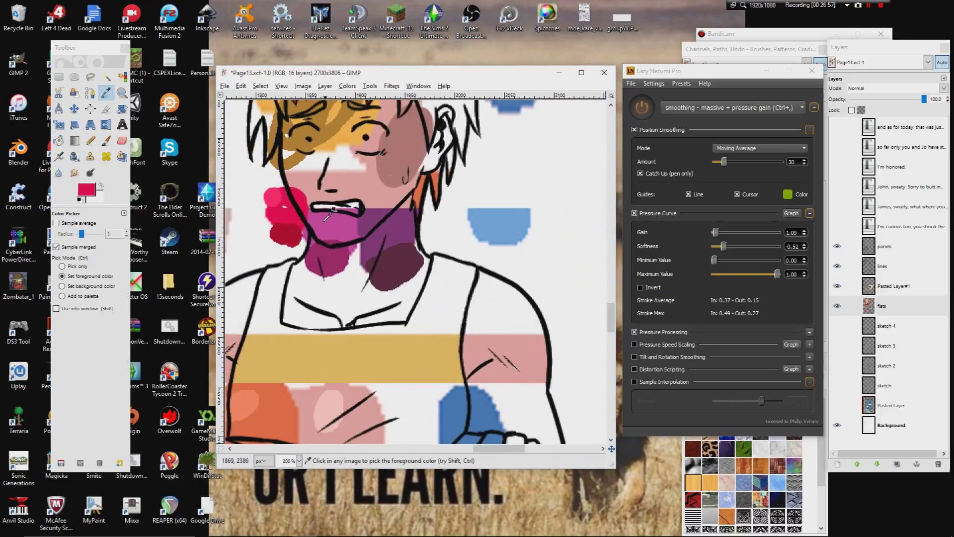
- Fill the selected middle-row feathers with the pinkish magenta and deselect
{"action": "left_click", "coordinate": [58, 141]}
{"action": "scroll", "coordinate": [306, 249], "scroll_direction": "left", "scroll_amount": 16}
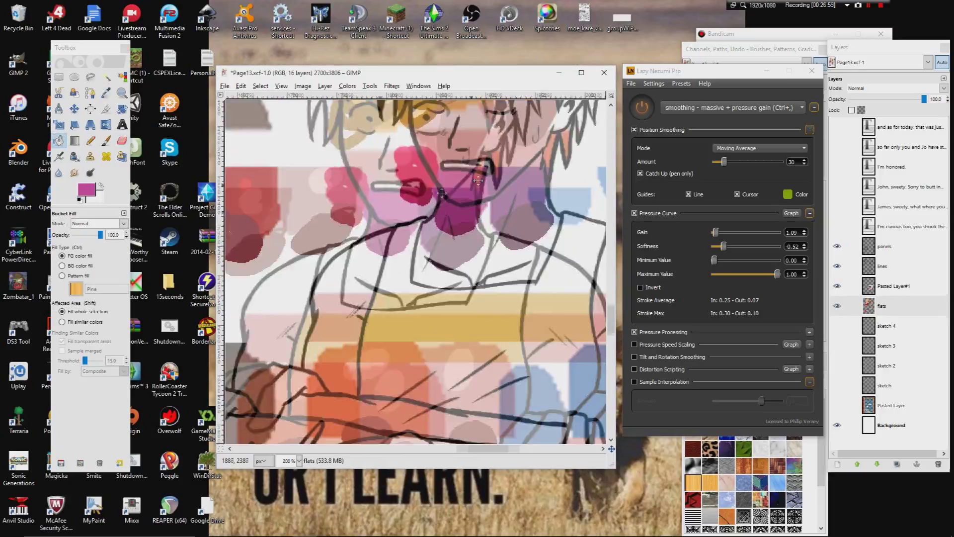
{"action": "scroll", "coordinate": [305, 249], "scroll_direction": "down", "scroll_amount": 8}
{"action": "scroll", "coordinate": [305, 248], "scroll_direction": "left", "scroll_amount": 12}
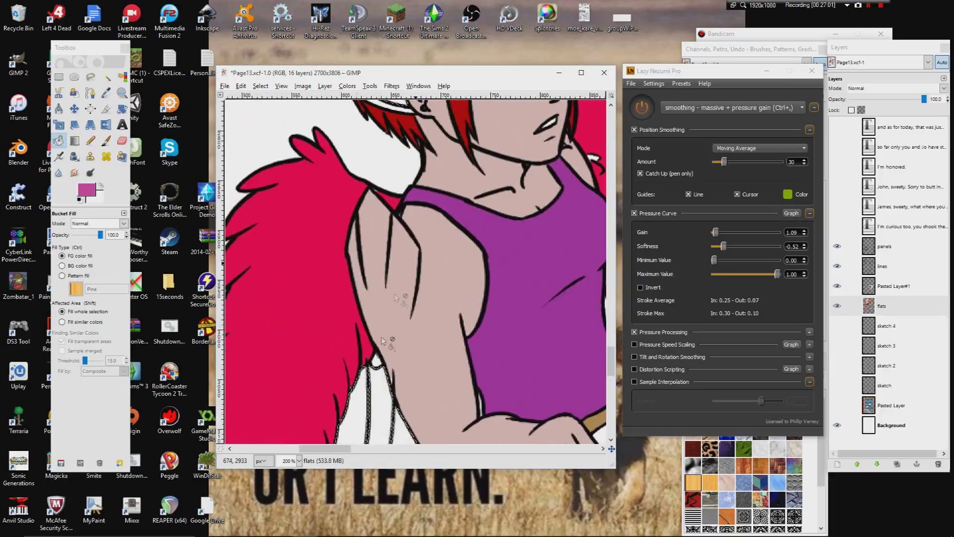
{"action": "scroll", "coordinate": [341, 343], "scroll_direction": "down", "scroll_amount": 5}
{"action": "scroll", "coordinate": [340, 343], "scroll_direction": "left", "scroll_amount": 4}
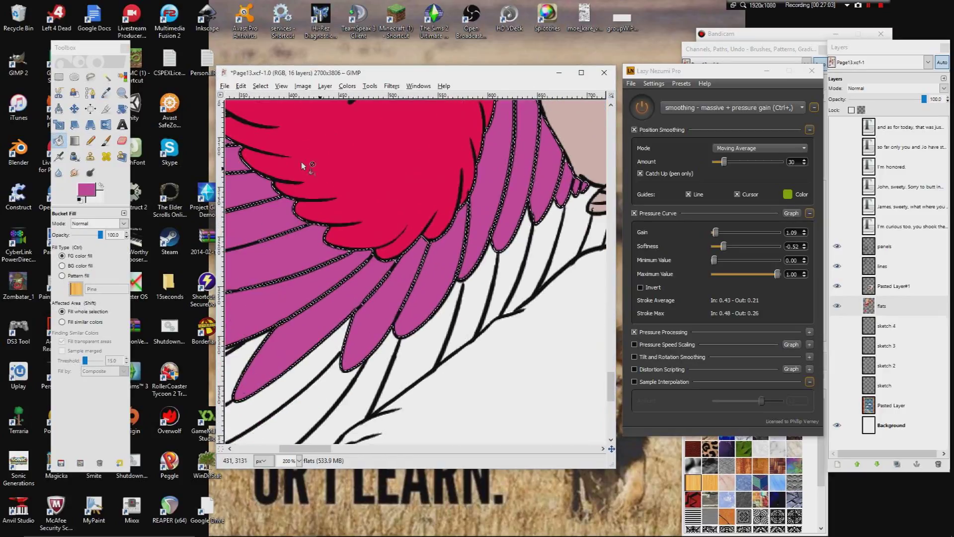
{"action": "left_click", "coordinate": [260, 86]}
{"action": "left_click", "coordinate": [263, 110]}
- Fuzzy-select the outermost feathers along the near wing's lower edge, up to the resting hand
{"action": "key", "text": "u"}
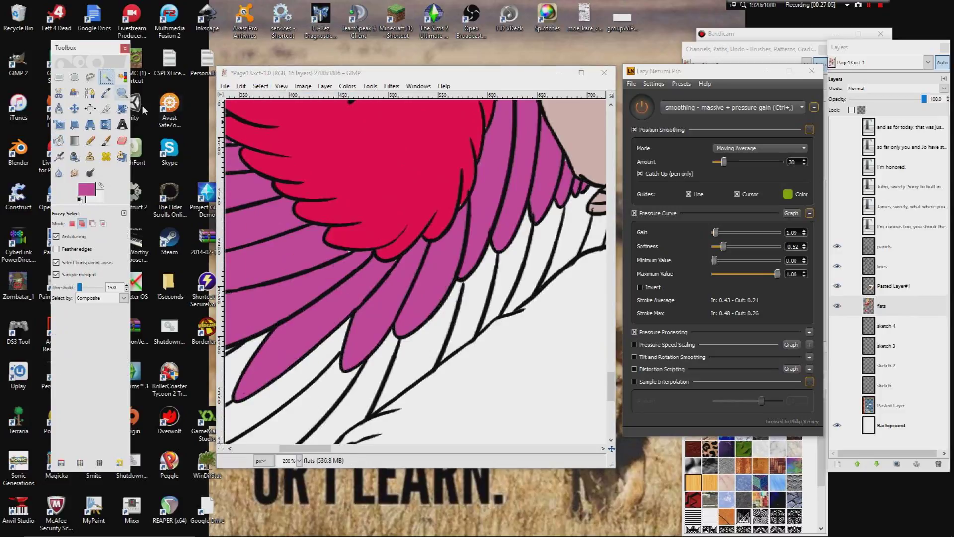
{"action": "scroll", "coordinate": [283, 256], "scroll_direction": "down", "scroll_amount": 3}
{"action": "scroll", "coordinate": [283, 256], "scroll_direction": "left", "scroll_amount": 2}
{"action": "left_click", "coordinate": [255, 204], "text": "shift"}
{"action": "left_click_drag", "start_coordinate": [264, 288], "coordinate": [270, 296]}
{"action": "left_click_drag", "start_coordinate": [362, 365], "coordinate": [363, 365]}
{"action": "scroll", "coordinate": [366, 294], "scroll_direction": "up", "scroll_amount": 3}
{"action": "scroll", "coordinate": [366, 294], "scroll_direction": "right", "scroll_amount": 4}
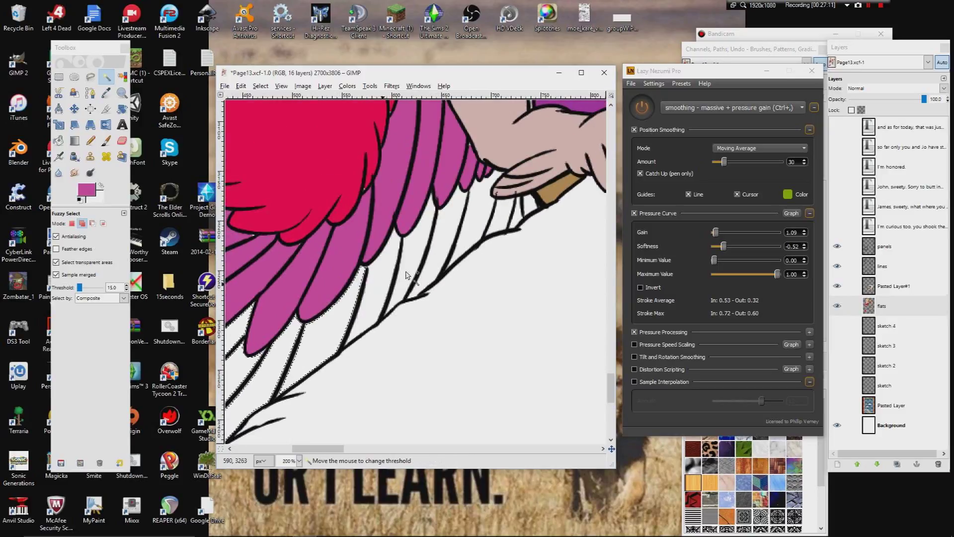
{"action": "left_click", "coordinate": [481, 228]}
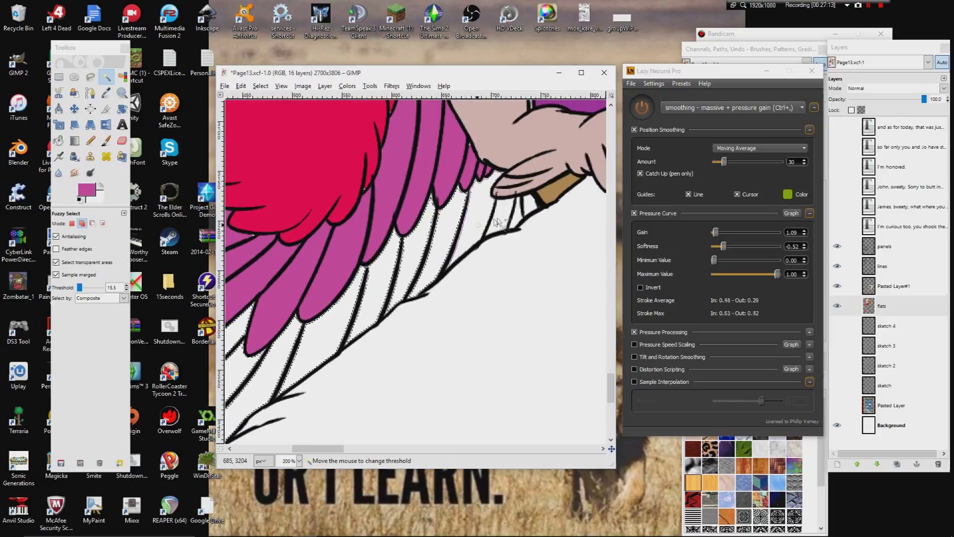
{"action": "left_click", "coordinate": [502, 220]}
{"action": "left_click", "coordinate": [519, 216]}
- Add the far wing's feathers between the tank top and the outstretched arm to the selection
{"action": "left_click_drag", "start_coordinate": [491, 175], "coordinate": [350, 280]}
{"action": "left_click_drag", "start_coordinate": [449, 191], "coordinate": [278, 392]}
{"action": "left_click", "coordinate": [384, 304]}
{"action": "left_click", "coordinate": [399, 315]}
{"action": "left_click", "coordinate": [417, 320]}
- Sample the dark purple from the colour swatches as the foreground colour and switch to the Bucket Fill tool
{"action": "left_click_drag", "start_coordinate": [477, 149], "coordinate": [263, 437]}
{"action": "left_click_drag", "start_coordinate": [445, 194], "coordinate": [315, 301]}
{"action": "left_click", "coordinate": [106, 92]}
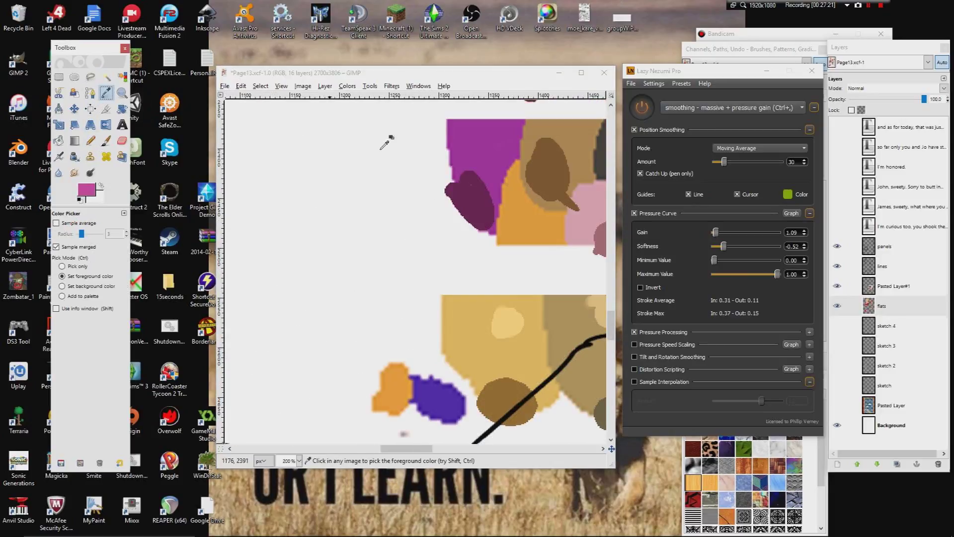
{"action": "scroll", "coordinate": [412, 268], "scroll_direction": "right", "scroll_amount": 15}
{"action": "left_click", "coordinate": [464, 197]}
{"action": "left_click", "coordinate": [58, 141]}
{"action": "scroll", "coordinate": [311, 235], "scroll_direction": "down", "scroll_amount": 3}
{"action": "scroll", "coordinate": [311, 235], "scroll_direction": "left", "scroll_amount": 8}
{"action": "scroll", "coordinate": [311, 235], "scroll_direction": "left", "scroll_amount": 15}
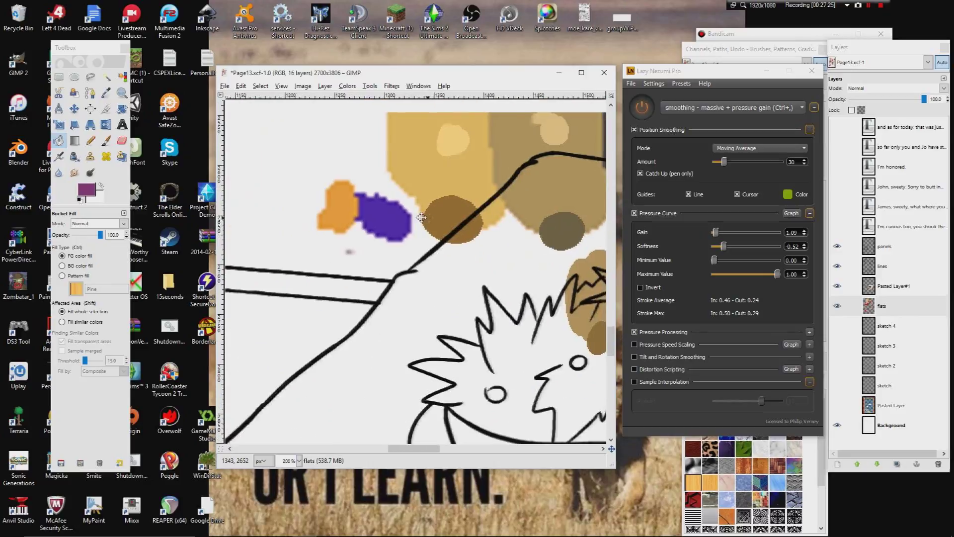
{"action": "scroll", "coordinate": [347, 245], "scroll_direction": "down", "scroll_amount": 4}
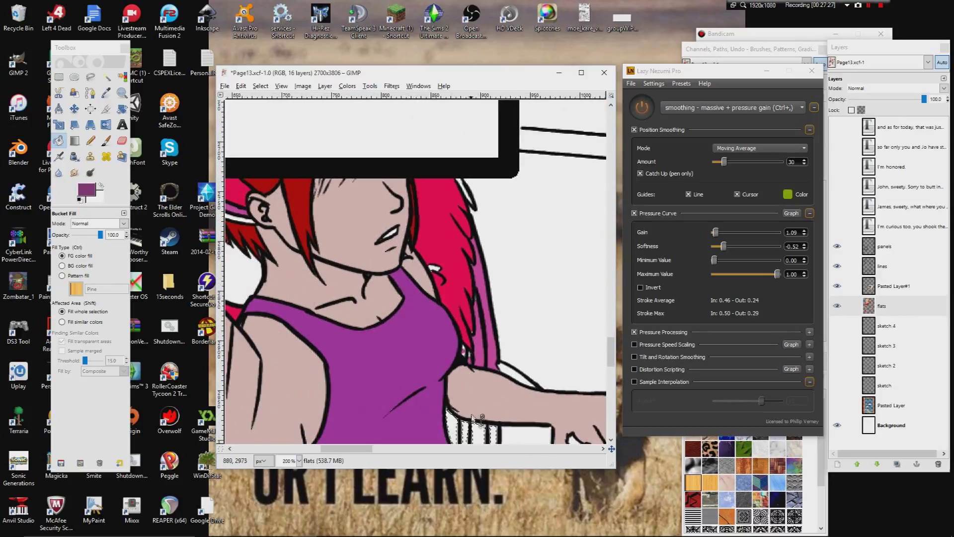
{"action": "left_click", "coordinate": [474, 437]}
{"action": "left_click", "coordinate": [475, 437]}
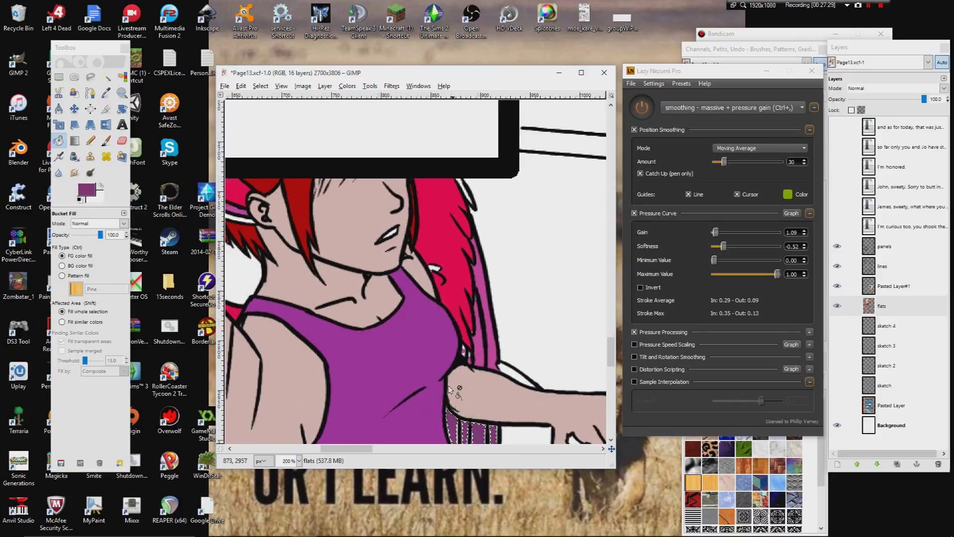
{"action": "scroll", "coordinate": [474, 437], "scroll_direction": "down", "scroll_amount": 5}
{"action": "left_click", "coordinate": [240, 86]}
{"action": "left_click", "coordinate": [240, 97]}
- Grow the selection of the outermost feathers
{"action": "left_click", "coordinate": [261, 86]}
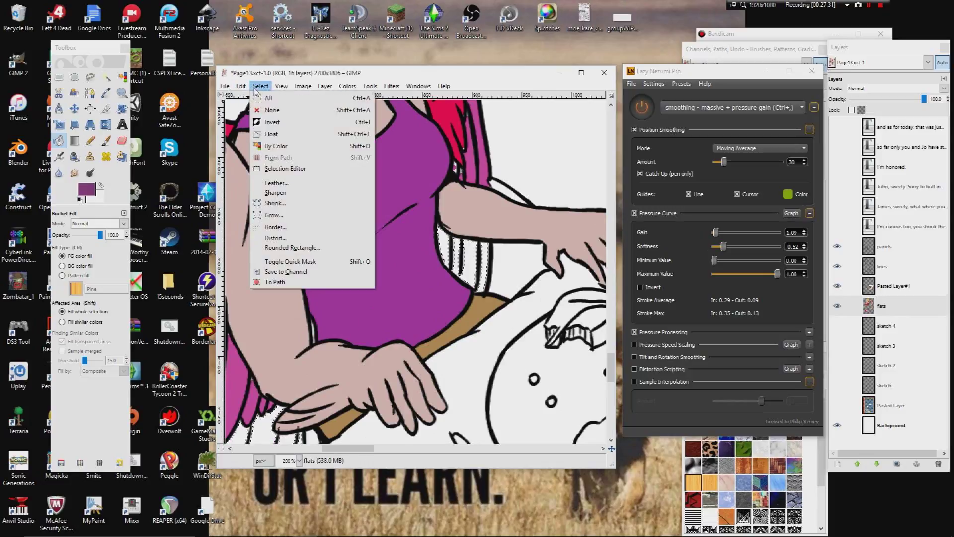
{"action": "left_click", "coordinate": [279, 207]}
{"action": "left_click", "coordinate": [418, 312]}
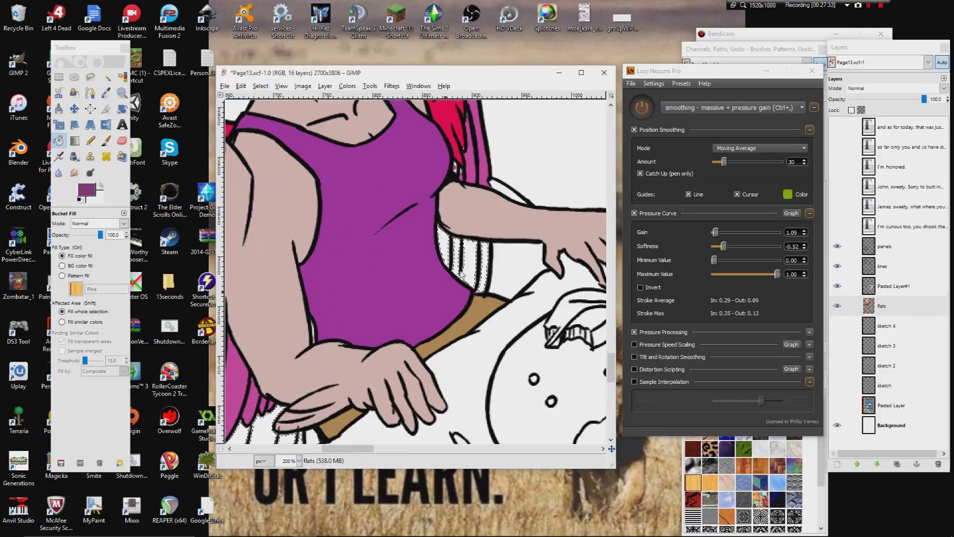
- Fill the selected outermost feathers of both wings with dark purple and deselect
{"action": "left_click", "coordinate": [241, 87]}
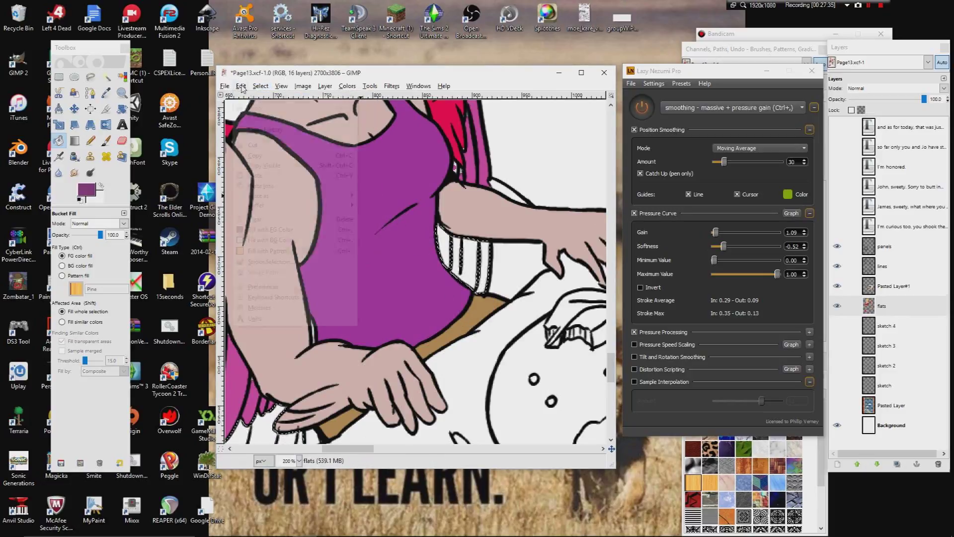
{"action": "key", "text": "ctrl+comma"}
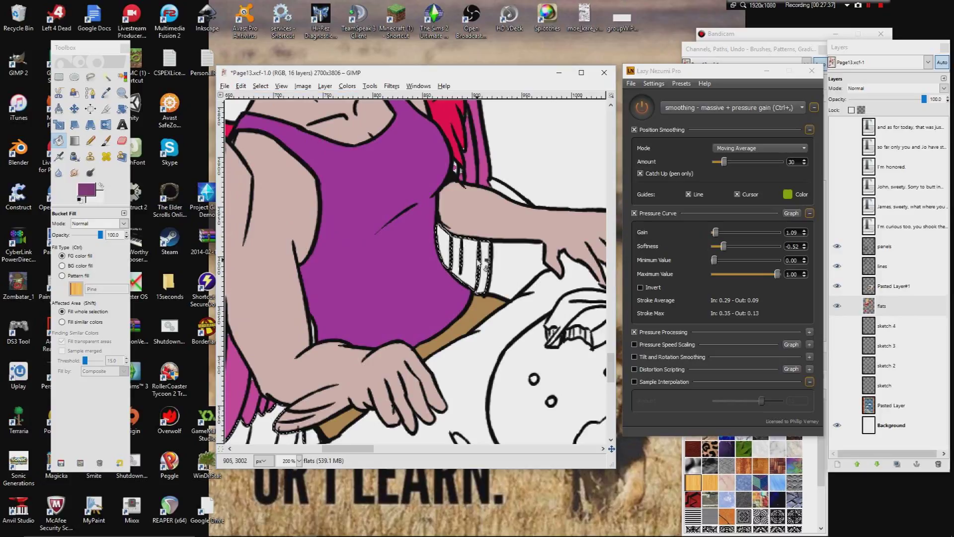
{"action": "left_click", "coordinate": [260, 87]}
{"action": "left_click", "coordinate": [279, 105]}
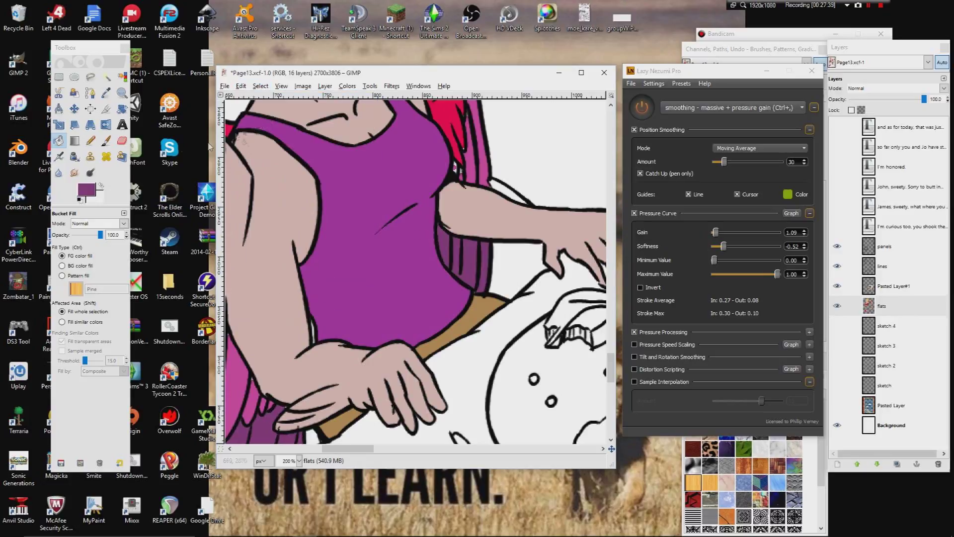
- Switch to the Pencil tool and touch up the border between the red and pink feathers beside the bent arm, using their sampled colours
{"action": "left_click", "coordinate": [92, 141]}
{"action": "left_click_drag", "start_coordinate": [276, 286], "coordinate": [404, 225]}
{"action": "left_click", "coordinate": [298, 193], "text": "ctrl"}
{"action": "left_click", "coordinate": [301, 188], "text": "ctrl"}
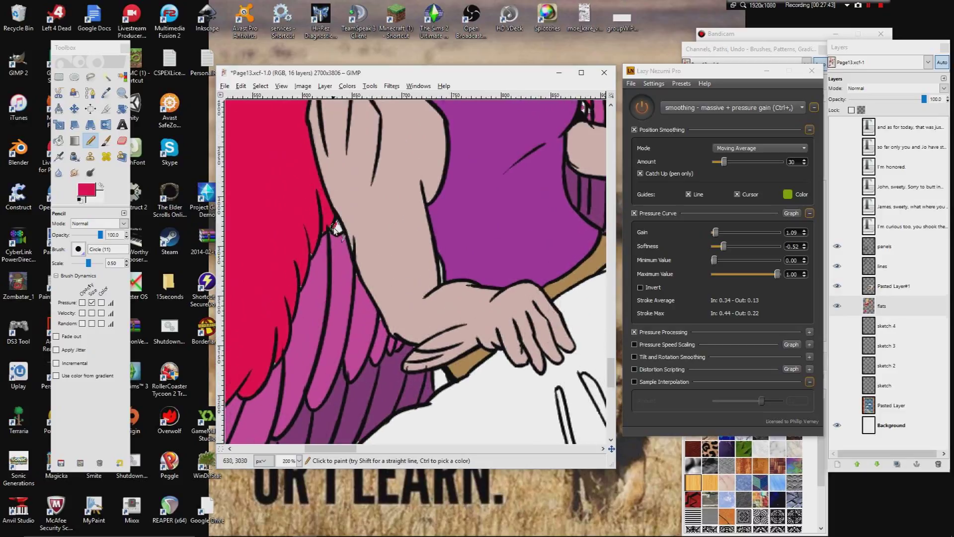
{"action": "scroll", "coordinate": [354, 261], "scroll_direction": "down", "scroll_amount": 2}
{"action": "scroll", "coordinate": [355, 260], "scroll_direction": "left", "scroll_amount": 1}
{"action": "left_click", "coordinate": [366, 257], "text": "ctrl"}
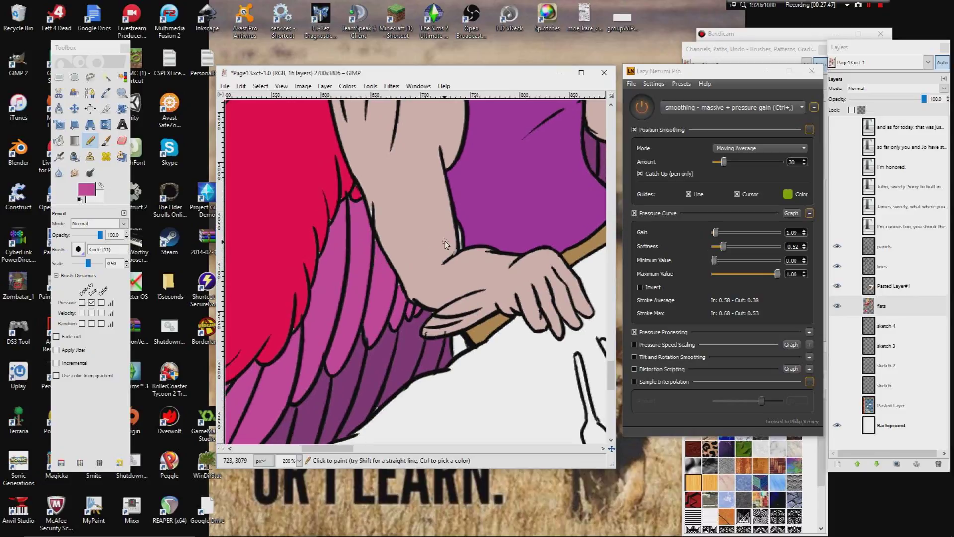
- Sample the wing's red and paint the small uncoloured gap between the dark purple feathers and the table edge below the resting hand
{"action": "left_click_drag", "start_coordinate": [442, 239], "coordinate": [458, 235]}
{"action": "left_click", "coordinate": [320, 197], "text": "ctrl"}
{"action": "scroll", "coordinate": [408, 270], "scroll_direction": "down", "scroll_amount": 2}
{"action": "scroll", "coordinate": [409, 271], "scroll_direction": "right", "scroll_amount": 1}
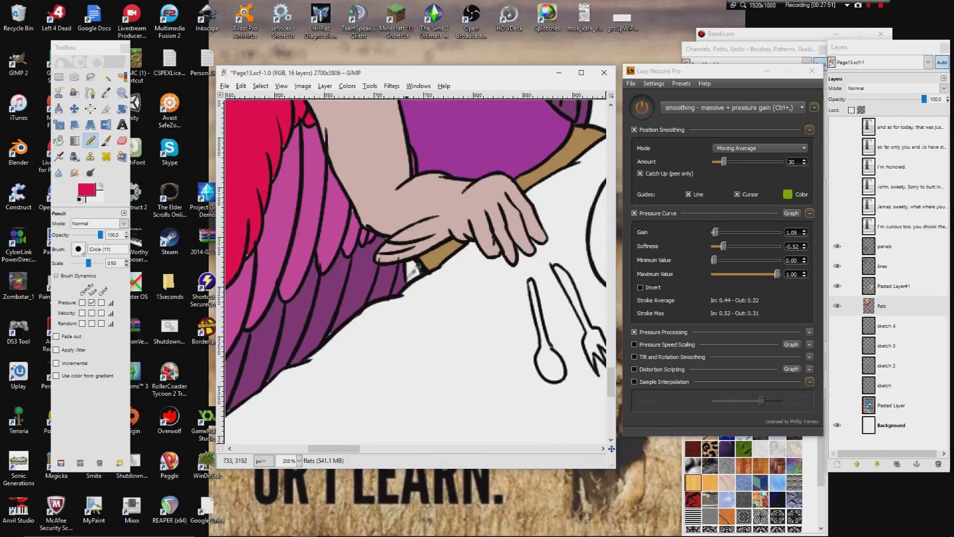
{"action": "left_click_drag", "start_coordinate": [410, 264], "coordinate": [414, 271]}
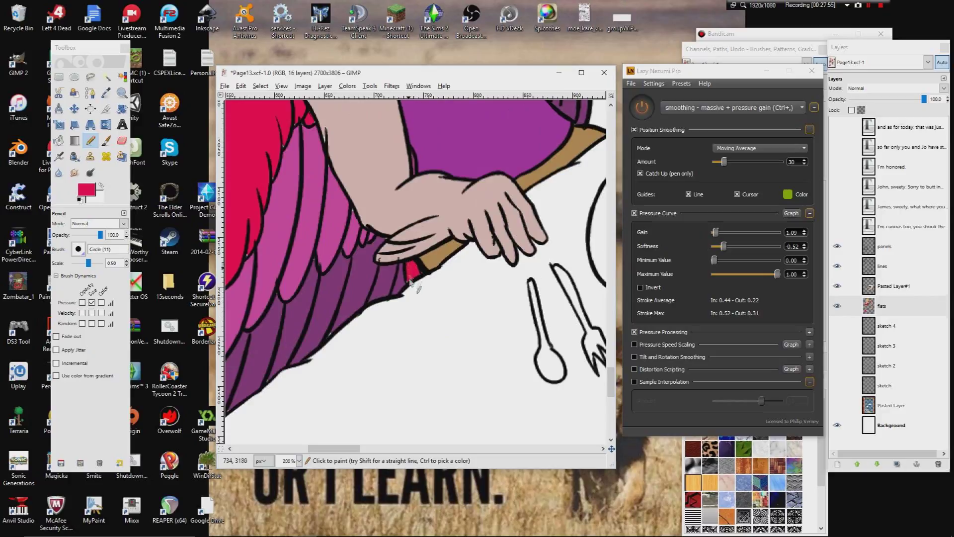
- Touch up the pink feathers beside the forearm and the red feather tips next to them with their sampled colours
{"action": "scroll", "coordinate": [420, 278], "scroll_direction": "up", "scroll_amount": 2}
{"action": "scroll", "coordinate": [420, 278], "scroll_direction": "left", "scroll_amount": 1}
{"action": "left_click", "coordinate": [379, 292], "text": "ctrl"}
{"action": "left_click", "coordinate": [375, 280], "text": "ctrl"}
{"action": "left_click", "coordinate": [375, 287], "text": "ctrl"}
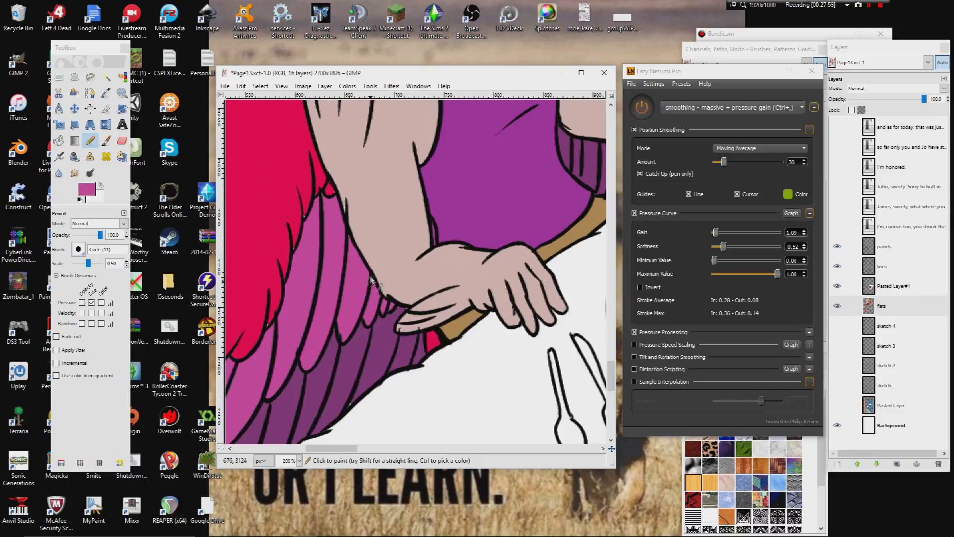
{"action": "scroll", "coordinate": [373, 326], "scroll_direction": "left", "scroll_amount": 2}
{"action": "left_click", "coordinate": [342, 277], "text": "ctrl"}
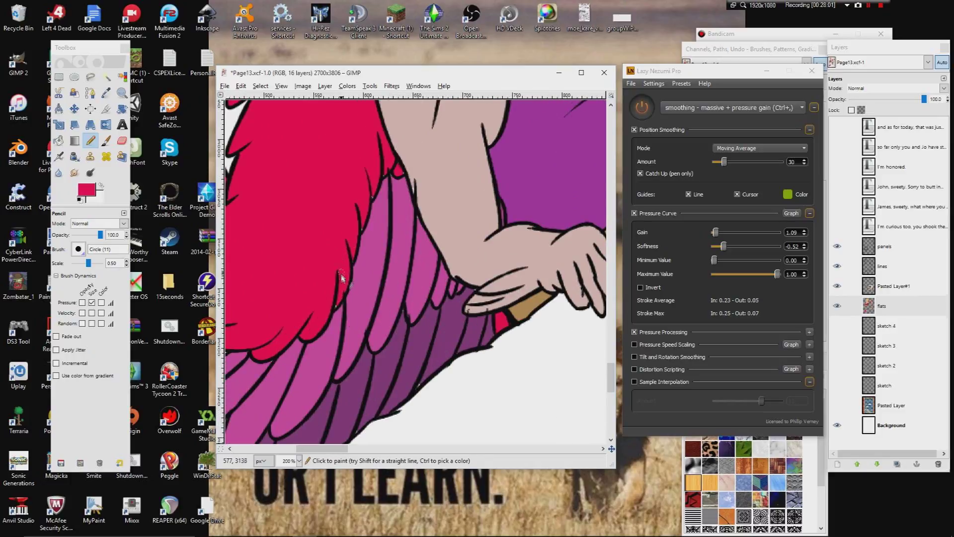
- Touch up the gaps in the red feather tips along the near wing's upper edges
{"action": "scroll", "coordinate": [332, 305], "scroll_direction": "up", "scroll_amount": 2}
{"action": "scroll", "coordinate": [320, 295], "scroll_direction": "left", "scroll_amount": 3}
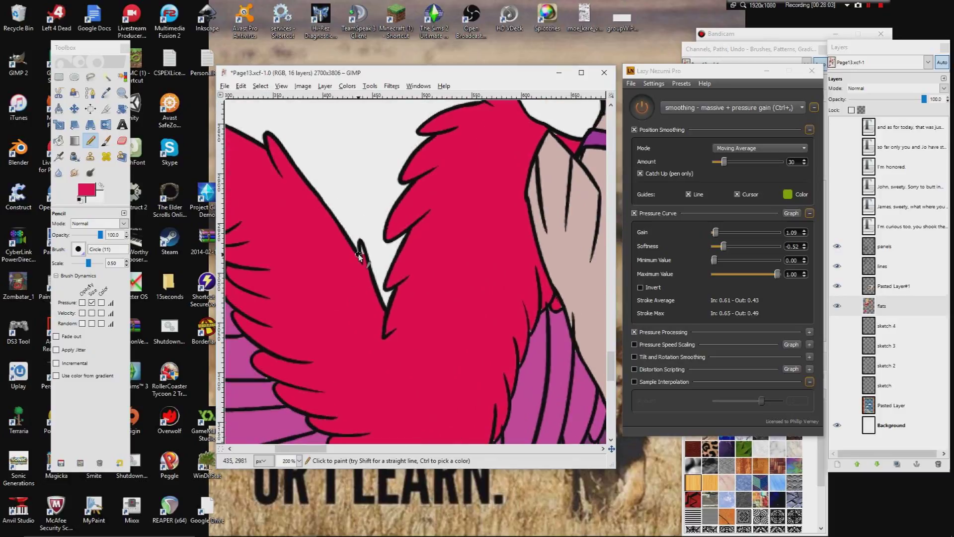
{"action": "left_click_drag", "start_coordinate": [384, 264], "coordinate": [335, 333]}
{"action": "left_click_drag", "start_coordinate": [412, 171], "coordinate": [349, 313]}
{"action": "left_click_drag", "start_coordinate": [465, 385], "coordinate": [396, 201]}
{"action": "scroll", "coordinate": [362, 315], "scroll_direction": "down", "scroll_amount": 3}
{"action": "left_click", "coordinate": [387, 318], "text": "ctrl"}
- Sample the hair's dark red and touch up the hair tips behind the character's ear
{"action": "scroll", "coordinate": [389, 346], "scroll_direction": "up", "scroll_amount": 4}
{"action": "mouse_move", "coordinate": [363, 170]}
{"action": "left_mouse_down"}
{"action": "mouse_move", "coordinate": [385, 187]}
{"action": "mouse_move", "coordinate": [362, 166]}
{"action": "mouse_move", "coordinate": [394, 192]}
{"action": "mouse_move", "coordinate": [383, 189]}
{"action": "mouse_move", "coordinate": [433, 205]}
{"action": "left_mouse_up"}
{"action": "left_click", "coordinate": [414, 211], "text": "ctrl"}
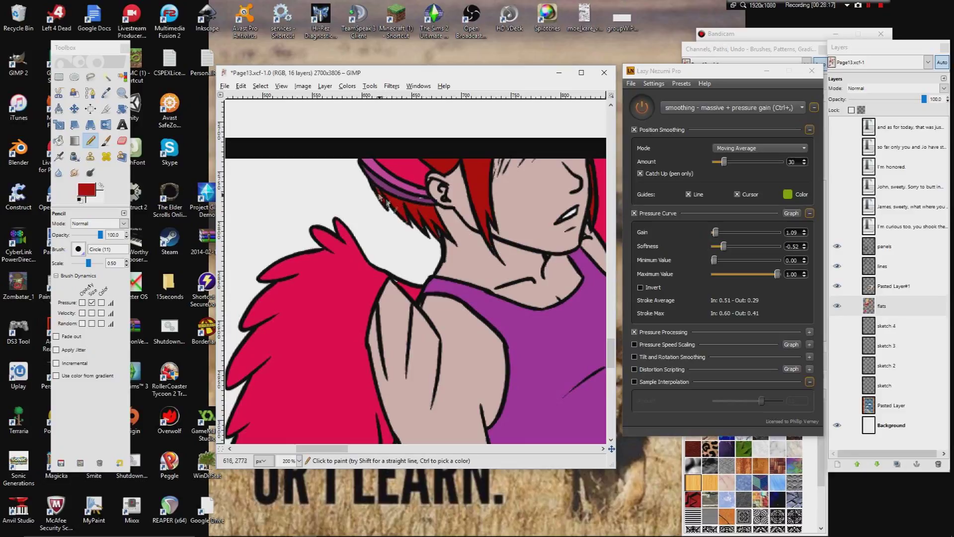
{"action": "left_click", "coordinate": [412, 196], "text": "ctrl"}
{"action": "left_click_drag", "start_coordinate": [417, 199], "coordinate": [433, 203]}
- Touch up the far wing's red and pink feather edges behind the shoulder with their sampled colours
{"action": "left_click_drag", "start_coordinate": [523, 226], "coordinate": [397, 216]}
{"action": "left_click", "coordinate": [492, 214], "text": "ctrl"}
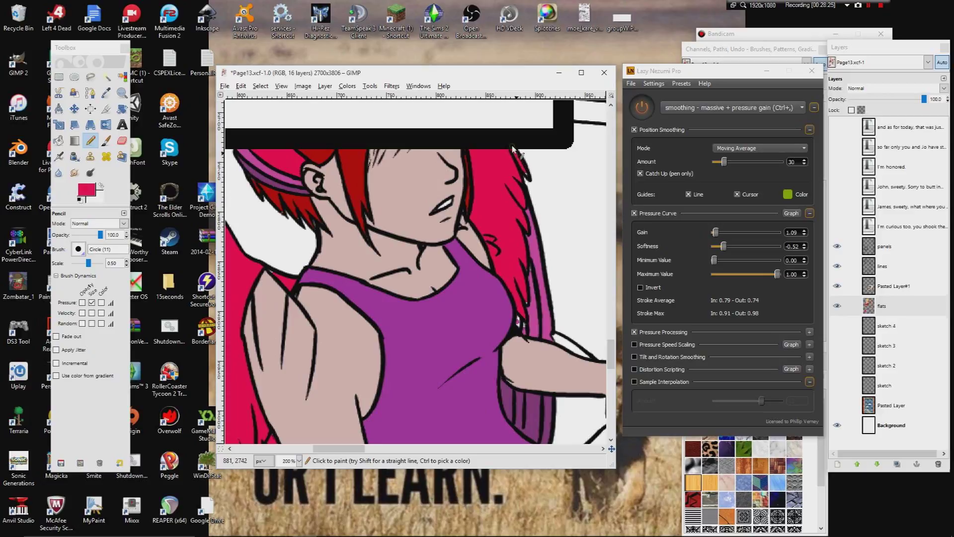
{"action": "left_click_drag", "start_coordinate": [528, 173], "coordinate": [530, 179]}
{"action": "mouse_move", "coordinate": [485, 213]}
{"action": "left_mouse_down"}
{"action": "mouse_move", "coordinate": [465, 209]}
{"action": "mouse_move", "coordinate": [464, 243]}
{"action": "left_mouse_up"}
{"action": "left_click", "coordinate": [473, 274], "text": "ctrl"}
{"action": "left_click_drag", "start_coordinate": [484, 312], "coordinate": [460, 227]}
{"action": "left_click", "coordinate": [464, 207], "text": "ctrl"}
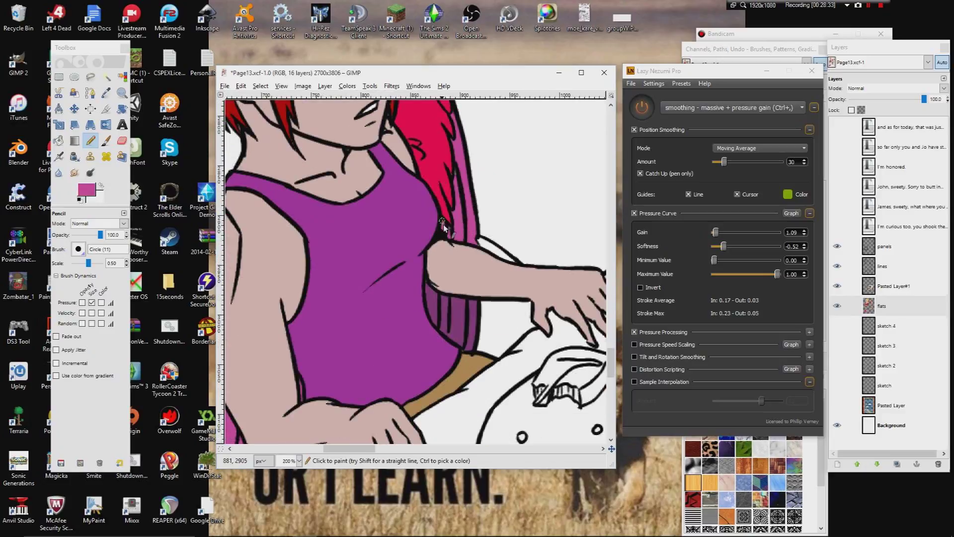
{"action": "scroll", "coordinate": [444, 318], "scroll_direction": "down", "scroll_amount": 1}
{"action": "left_click", "coordinate": [425, 251], "text": "ctrl"}
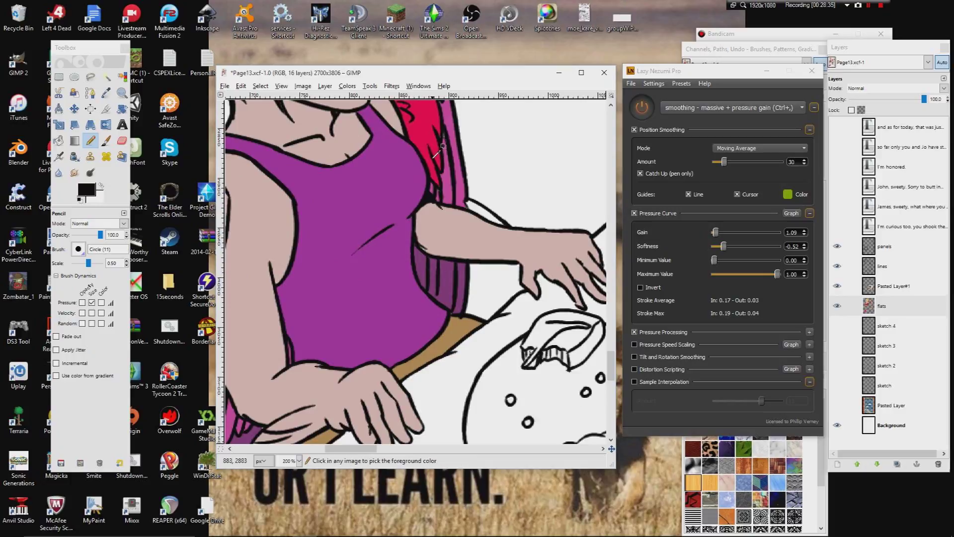
{"action": "left_click", "coordinate": [435, 224], "text": "ctrl"}
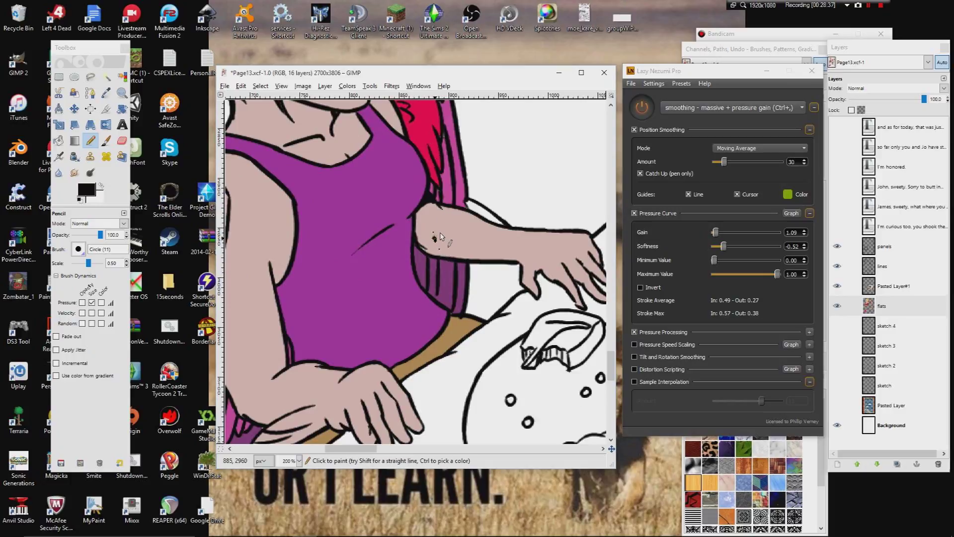
{"action": "left_click", "coordinate": [439, 239], "text": "ctrl"}
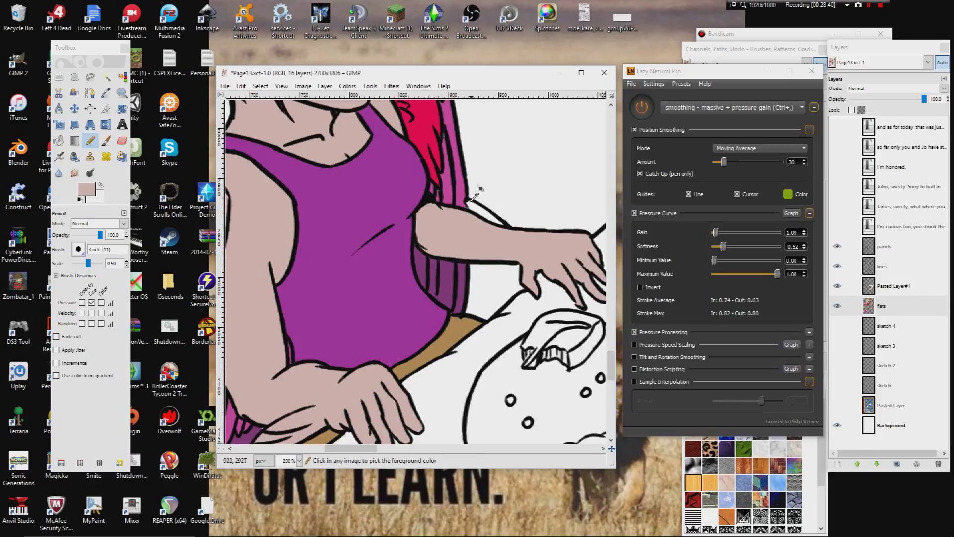
- Sample the wing's red and paint the sliver of wing above the outstretched arm and the upper part of the tuft at the resting wrist
{"action": "left_click", "coordinate": [429, 134], "text": "ctrl"}
{"action": "left_click_drag", "start_coordinate": [468, 204], "coordinate": [501, 226]}
{"action": "left_click_drag", "start_coordinate": [332, 393], "coordinate": [408, 197]}
{"action": "mouse_move", "coordinate": [355, 243]}
{"action": "left_mouse_down"}
{"action": "mouse_move", "coordinate": [402, 224]}
{"action": "mouse_move", "coordinate": [355, 237]}
{"action": "mouse_move", "coordinate": [401, 226]}
{"action": "mouse_move", "coordinate": [387, 233]}
{"action": "left_mouse_up"}
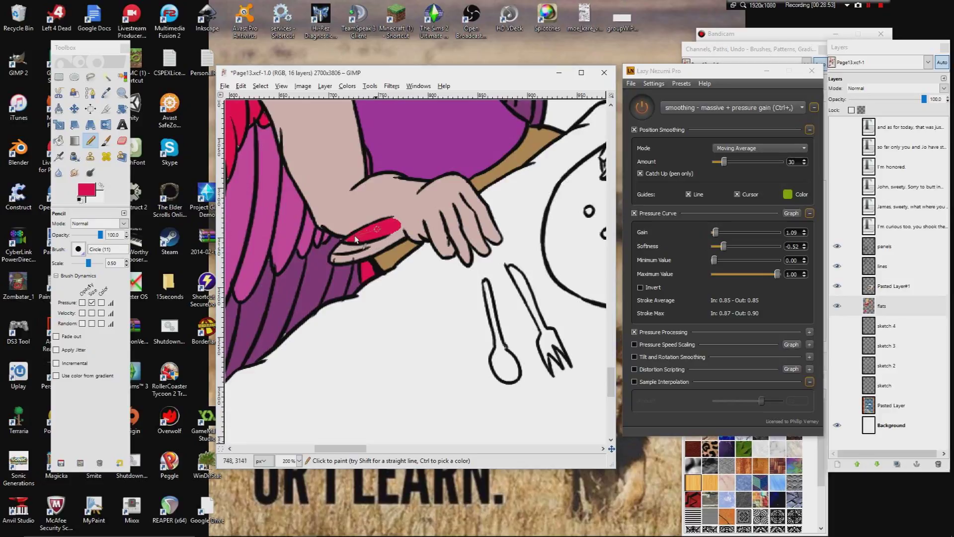
- Sample the feather pink and paint a stripe below the red on the tuft at the resting wrist
{"action": "left_click_drag", "start_coordinate": [299, 196], "coordinate": [333, 244]}
{"action": "left_click", "coordinate": [331, 244], "text": "ctrl"}
{"action": "left_click_drag", "start_coordinate": [367, 298], "coordinate": [431, 284]}
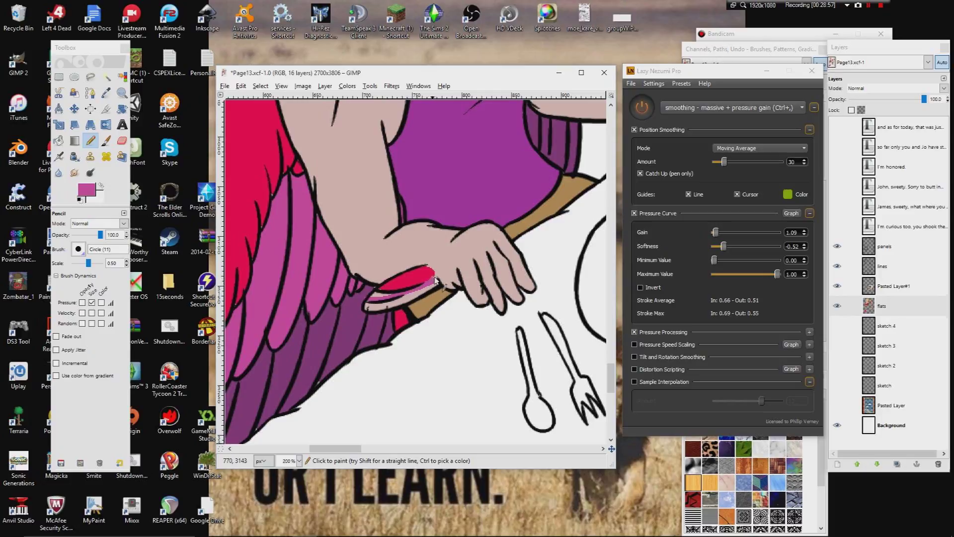
{"action": "left_click_drag", "start_coordinate": [420, 288], "coordinate": [378, 296]}
{"action": "left_click", "coordinate": [406, 289], "text": "ctrl"}
- Sample the dark purple and paint the lowest part of the tuft at the resting wrist
{"action": "left_click", "coordinate": [384, 312], "text": "ctrl"}
{"action": "left_click_drag", "start_coordinate": [421, 294], "coordinate": [401, 300]}
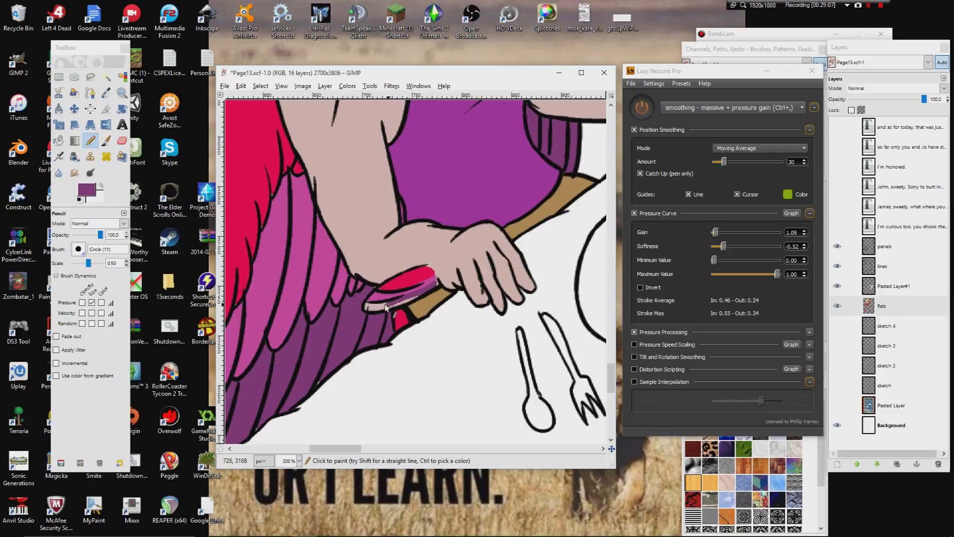
{"action": "left_click_drag", "start_coordinate": [366, 307], "coordinate": [369, 309]}
{"action": "left_click", "coordinate": [367, 286], "text": "ctrl"}
- Sample the wing's red and outline the inner and lower borders of the front feather section on the bent arm's upper part
{"action": "left_click_drag", "start_coordinate": [373, 151], "coordinate": [386, 300]}
{"action": "mouse_move", "coordinate": [320, 199]}
{"action": "left_mouse_down"}
{"action": "mouse_move", "coordinate": [433, 326]}
{"action": "mouse_move", "coordinate": [358, 235]}
{"action": "mouse_move", "coordinate": [366, 277]}
{"action": "mouse_move", "coordinate": [355, 311]}
{"action": "mouse_move", "coordinate": [368, 317]}
{"action": "left_mouse_up"}
{"action": "left_click", "coordinate": [408, 277], "text": "ctrl"}
{"action": "left_click", "coordinate": [340, 224], "text": "ctrl"}
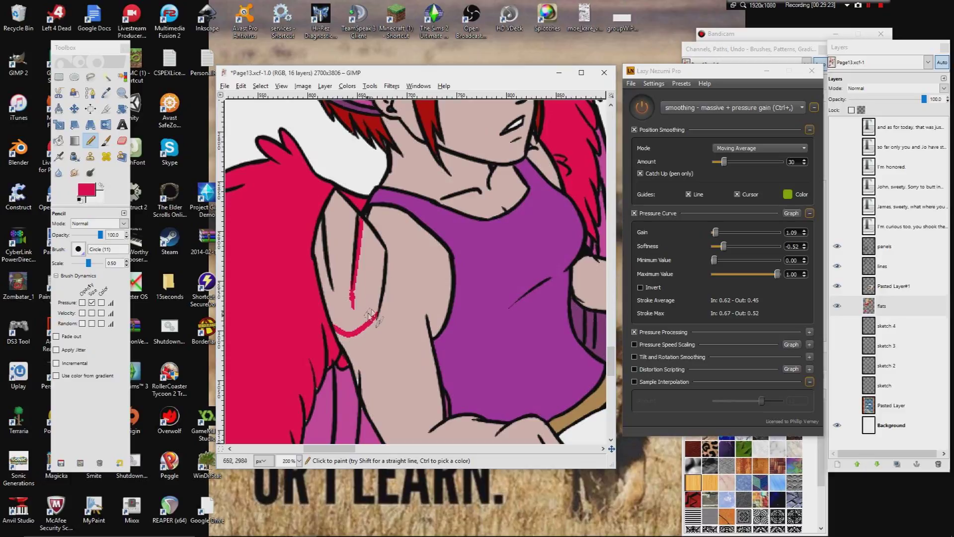
{"action": "left_click_drag", "start_coordinate": [352, 296], "coordinate": [351, 331]}
{"action": "left_click_drag", "start_coordinate": [350, 297], "coordinate": [350, 331]}
{"action": "left_click", "coordinate": [59, 141]}
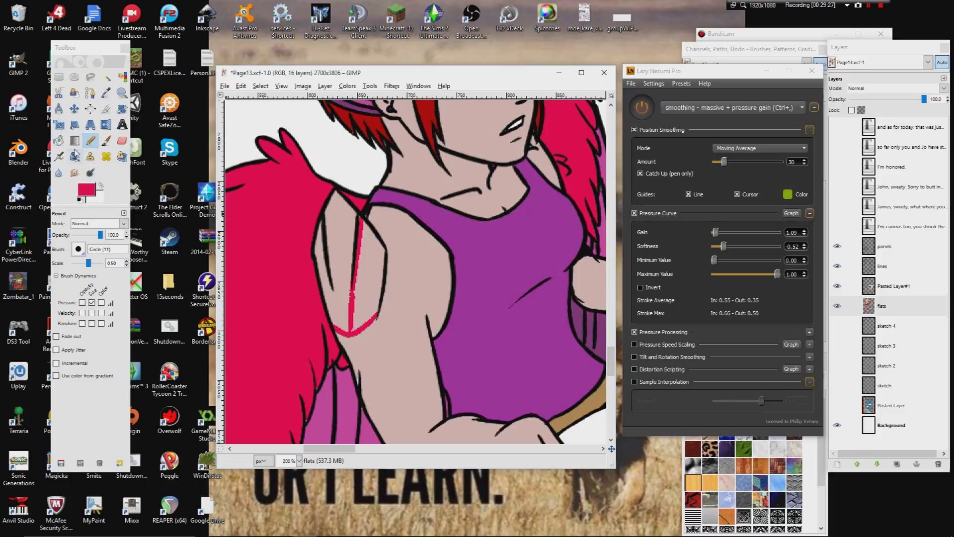
{"action": "left_click", "coordinate": [366, 276]}
{"action": "key", "text": "ctrl+z"}
{"action": "left_click", "coordinate": [367, 273]}
{"action": "key", "text": "ctrl+z"}
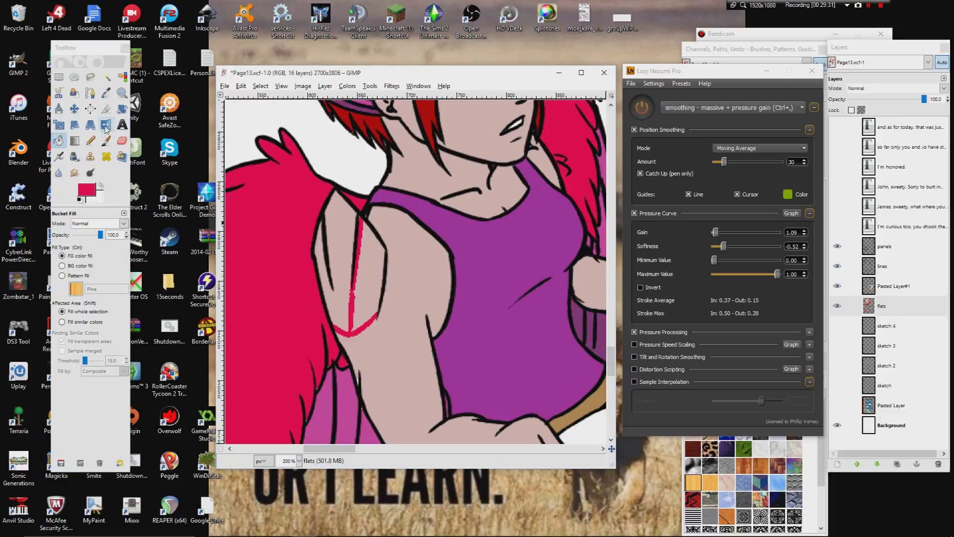
{"action": "left_click", "coordinate": [90, 141]}
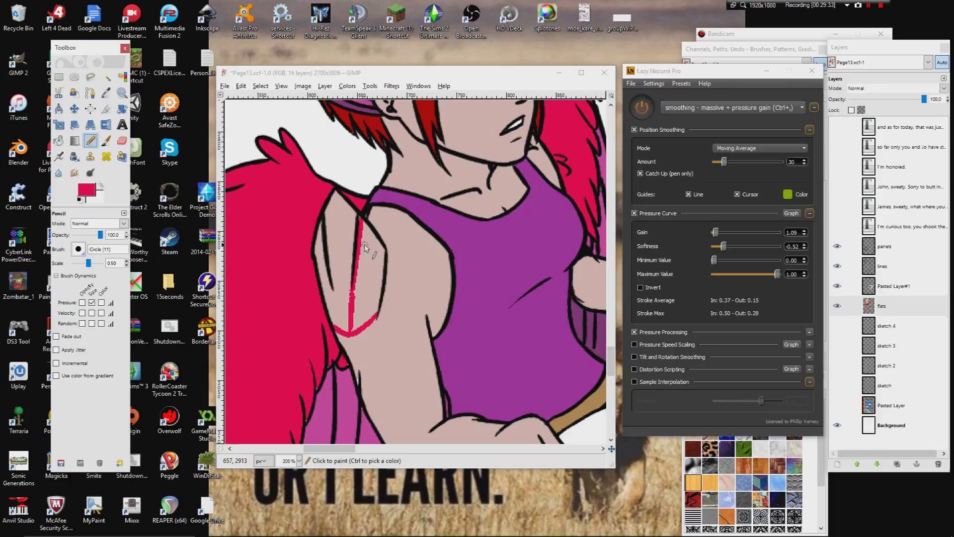
- Close the red outline along the upper arm feather section's outer edge and bucket-fill its interior with red using similar-colour filling
{"action": "mouse_move", "coordinate": [363, 226]}
{"action": "left_mouse_down"}
{"action": "mouse_move", "coordinate": [386, 257]}
{"action": "mouse_move", "coordinate": [383, 249]}
{"action": "mouse_move", "coordinate": [375, 312]}
{"action": "left_mouse_up"}
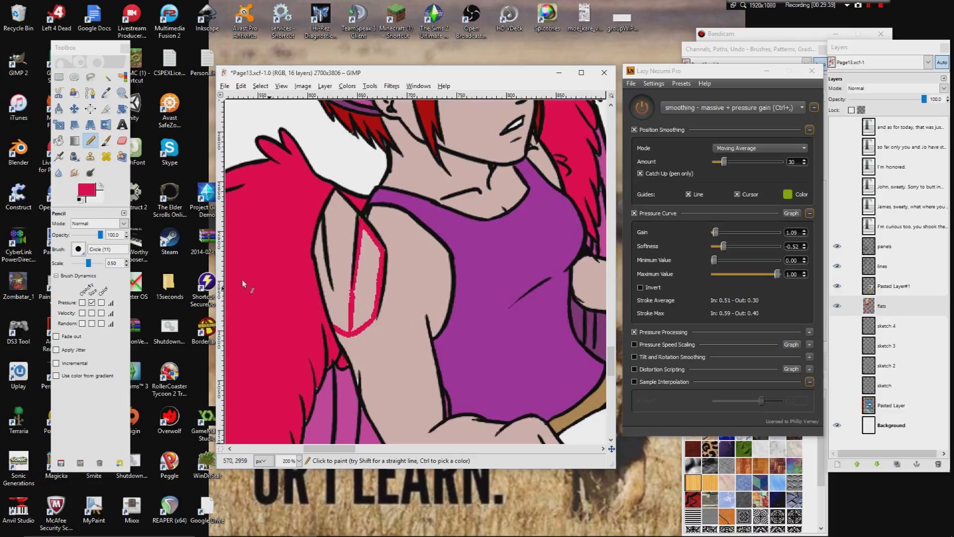
{"action": "key", "text": "shift+b"}
{"action": "left_click", "coordinate": [371, 277]}
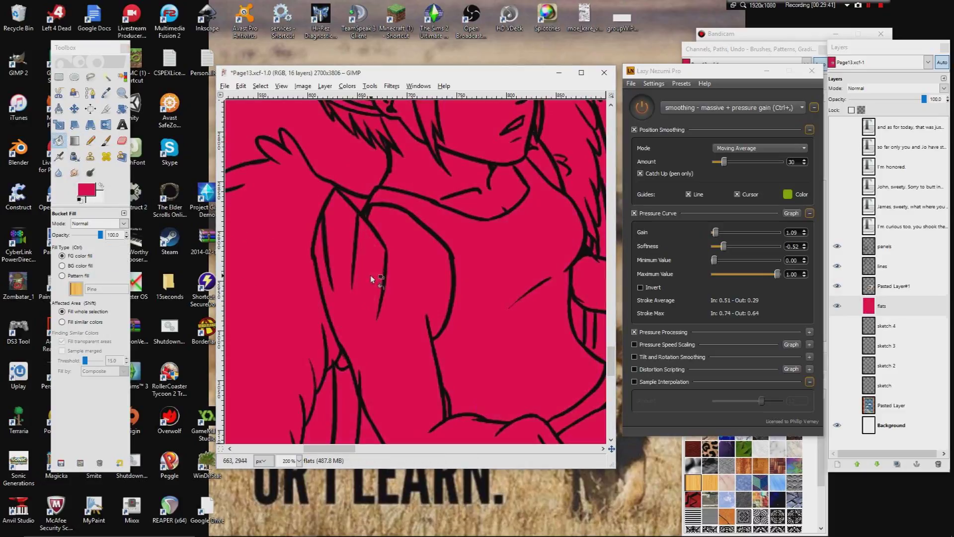
{"action": "key", "text": "ctrl+z"}
{"action": "left_click", "coordinate": [366, 267], "text": "shift"}
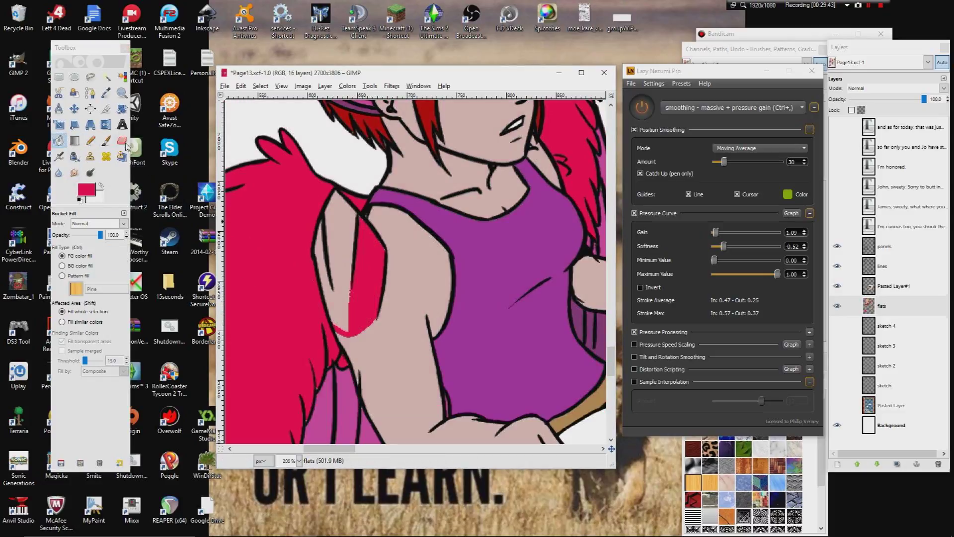
- Sample the feather pink and draw the boundary line of the upper arm's middle feather section with the Pencil tool
{"action": "left_click", "coordinate": [90, 140]}
{"action": "scroll", "coordinate": [378, 278], "scroll_direction": "down", "scroll_amount": 5}
{"action": "left_click", "coordinate": [374, 273], "text": "ctrl"}
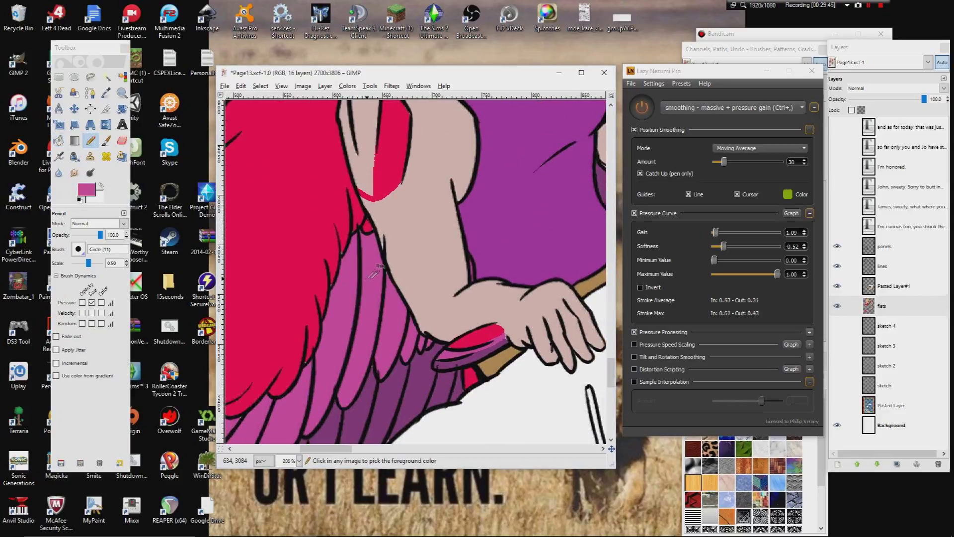
{"action": "scroll", "coordinate": [378, 269], "scroll_direction": "up", "scroll_amount": 3}
{"action": "left_click_drag", "start_coordinate": [361, 141], "coordinate": [366, 160]}
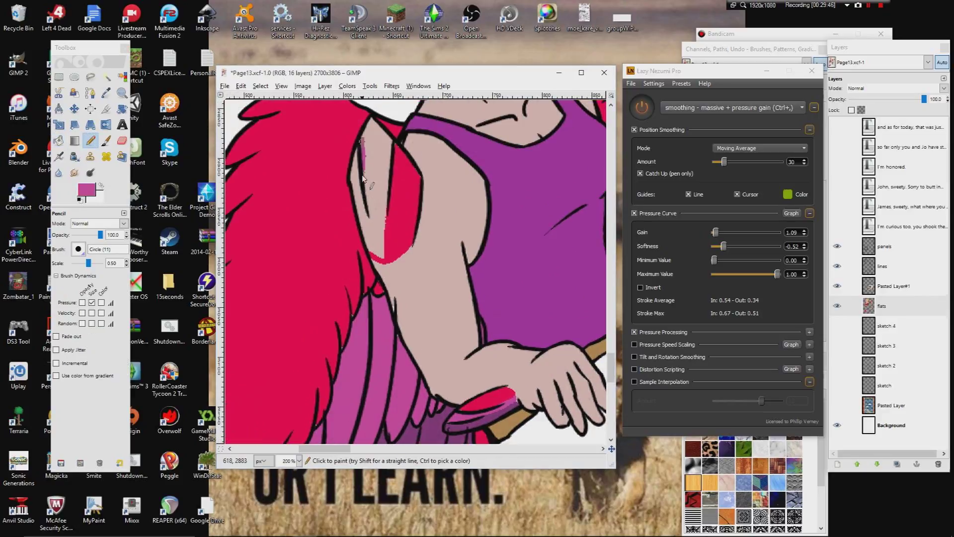
{"action": "left_click_drag", "start_coordinate": [369, 219], "coordinate": [373, 234]}
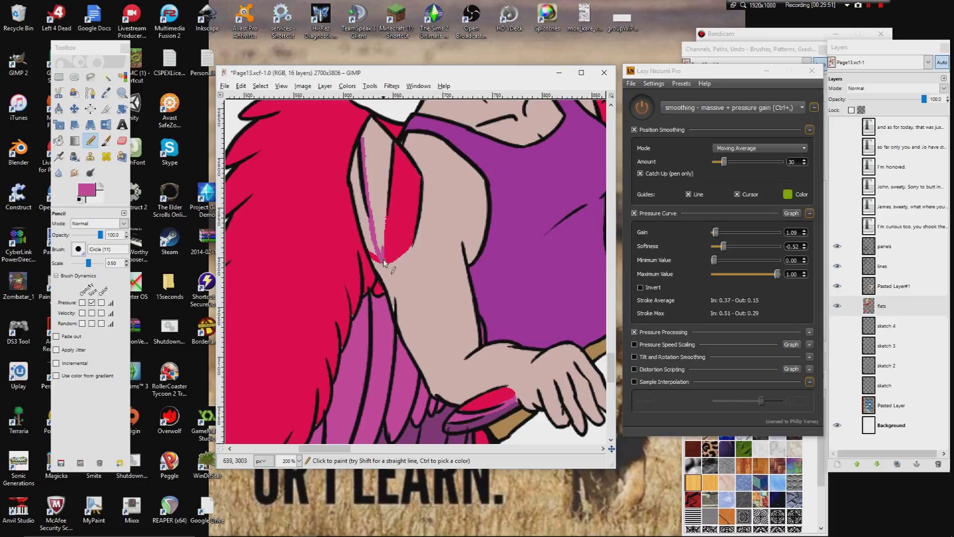
- Bucket-fill the upper arm's middle feather section with pink using similar-colour filling and return to the Pencil tool
{"action": "key", "text": "shift+b"}
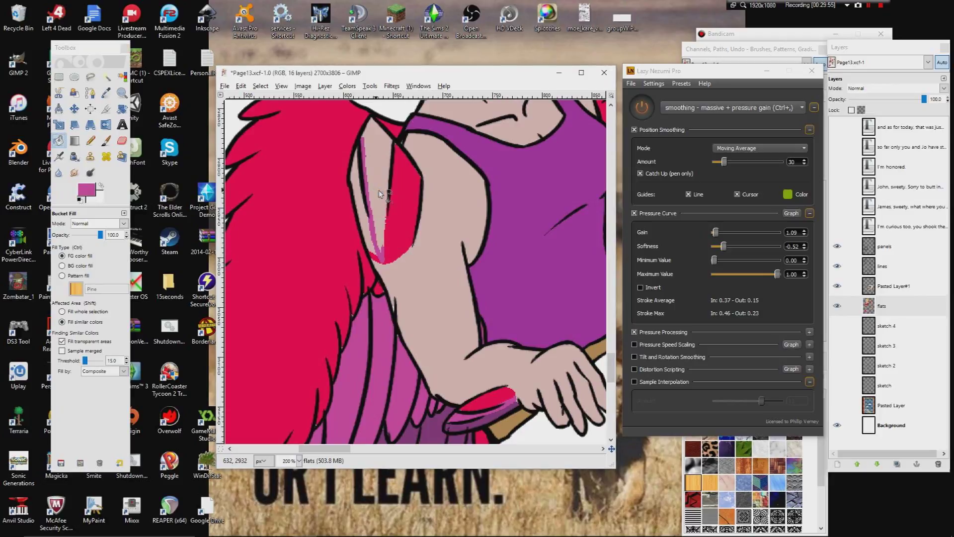
{"action": "left_click", "coordinate": [377, 195]}
{"action": "key", "text": "n"}
- Sample the dark purple and paint the upper arm's rear feather section beside the red wing
{"action": "scroll", "coordinate": [403, 296], "scroll_direction": "down", "scroll_amount": 5}
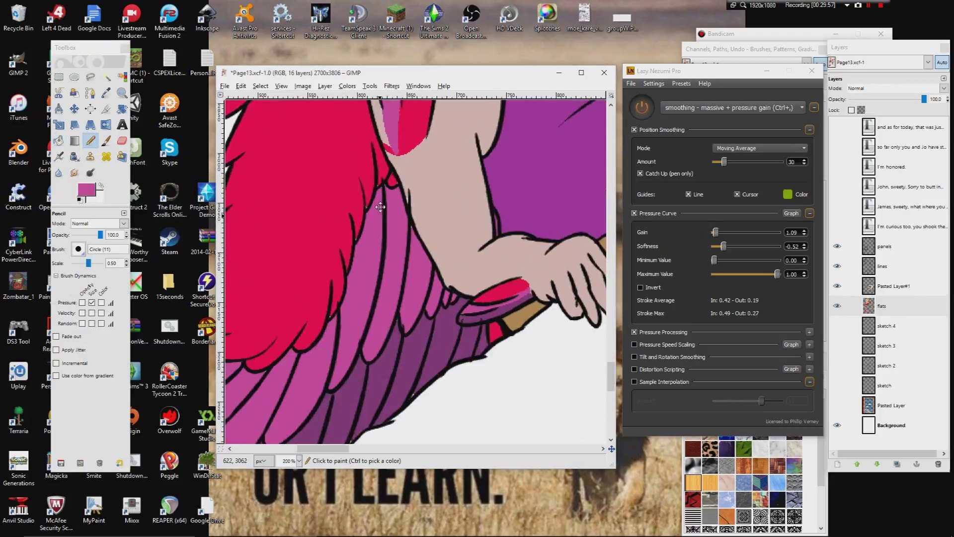
{"action": "left_click", "coordinate": [403, 297], "text": "ctrl"}
{"action": "scroll", "coordinate": [375, 222], "scroll_direction": "up", "scroll_amount": 4}
{"action": "left_click_drag", "start_coordinate": [375, 222], "coordinate": [355, 324]}
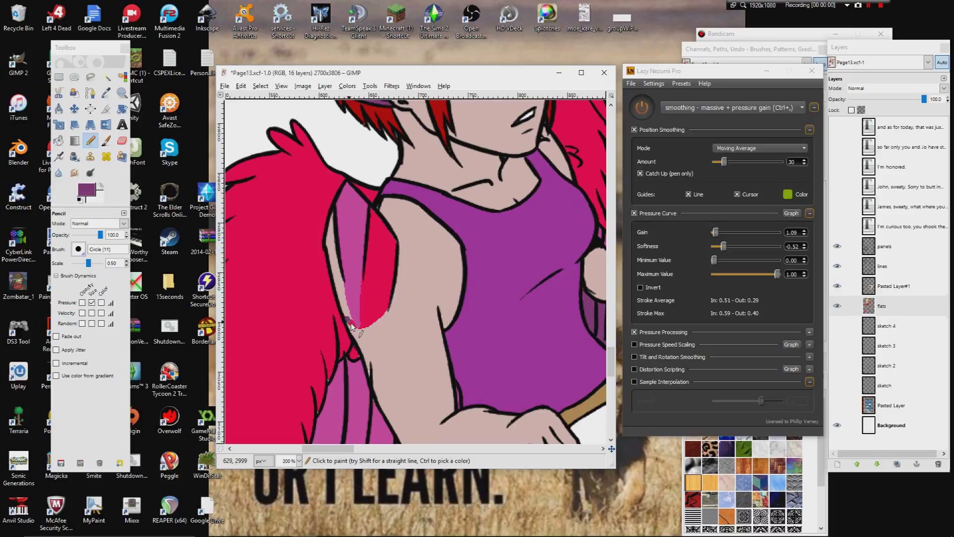
{"action": "mouse_move", "coordinate": [351, 324]}
{"action": "left_mouse_down"}
{"action": "mouse_move", "coordinate": [326, 231]}
{"action": "mouse_move", "coordinate": [333, 212]}
{"action": "mouse_move", "coordinate": [346, 306]}
{"action": "mouse_move", "coordinate": [338, 262]}
{"action": "left_mouse_up"}
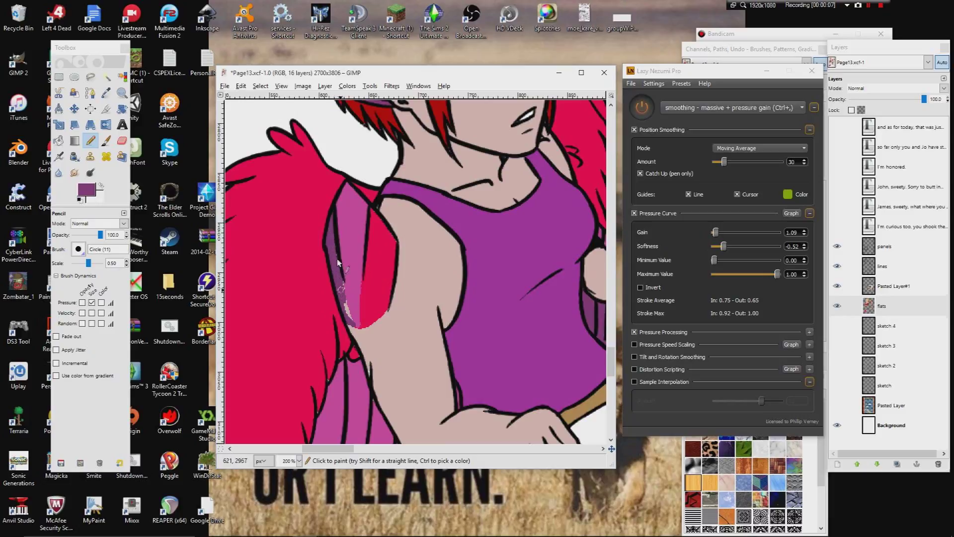
{"action": "mouse_move", "coordinate": [344, 304]}
{"action": "left_mouse_down"}
{"action": "mouse_move", "coordinate": [340, 273]}
{"action": "mouse_move", "coordinate": [352, 325]}
{"action": "mouse_move", "coordinate": [345, 280]}
{"action": "mouse_move", "coordinate": [349, 302]}
{"action": "left_mouse_up"}
- Sample the pink and red of the upper arm feathers and touch up the red far wing beside the chin
{"action": "left_click", "coordinate": [351, 261], "text": "ctrl"}
{"action": "left_click", "coordinate": [370, 244], "text": "ctrl"}
{"action": "left_click_drag", "start_coordinate": [528, 142], "coordinate": [446, 198]}
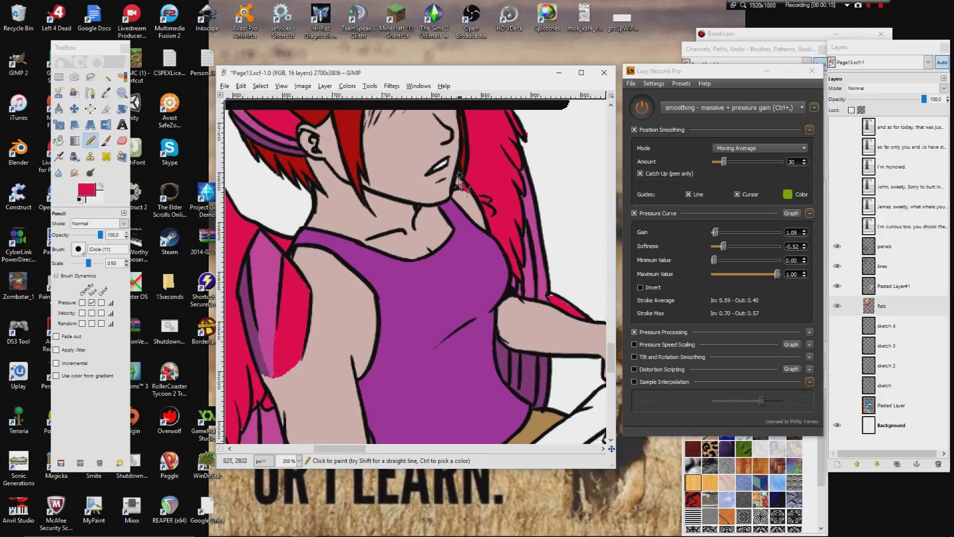
- Touch up the near wing's pink feathers beneath the red row by the panel border with the sampled pink
{"action": "mouse_move", "coordinate": [356, 265]}
{"action": "left_mouse_down"}
{"action": "mouse_move", "coordinate": [519, 214]}
{"action": "mouse_move", "coordinate": [603, 107]}
{"action": "left_mouse_up"}
{"action": "mouse_move", "coordinate": [358, 213]}
{"action": "left_mouse_down"}
{"action": "mouse_move", "coordinate": [372, 255]}
{"action": "mouse_move", "coordinate": [483, 416]}
{"action": "left_mouse_up"}
{"action": "left_click", "coordinate": [332, 251], "text": "ctrl"}
{"action": "left_click", "coordinate": [313, 319], "text": "ctrl"}
{"action": "left_click", "coordinate": [306, 308], "text": "ctrl"}
{"action": "left_click", "coordinate": [310, 310], "text": "ctrl"}
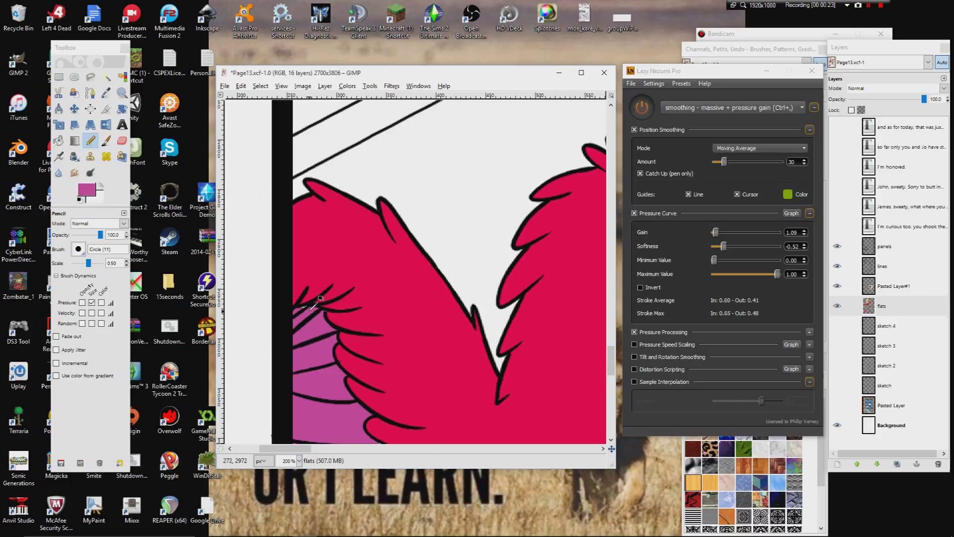
- Touch up the near wing's pink feathers directly below the lowest red feathers with the sampled pink
{"action": "left_click_drag", "start_coordinate": [336, 387], "coordinate": [329, 252]}
{"action": "mouse_move", "coordinate": [416, 332]}
{"action": "left_mouse_down"}
{"action": "mouse_move", "coordinate": [385, 277]}
{"action": "mouse_move", "coordinate": [309, 220]}
{"action": "left_mouse_up"}
{"action": "left_click", "coordinate": [348, 299], "text": "ctrl"}
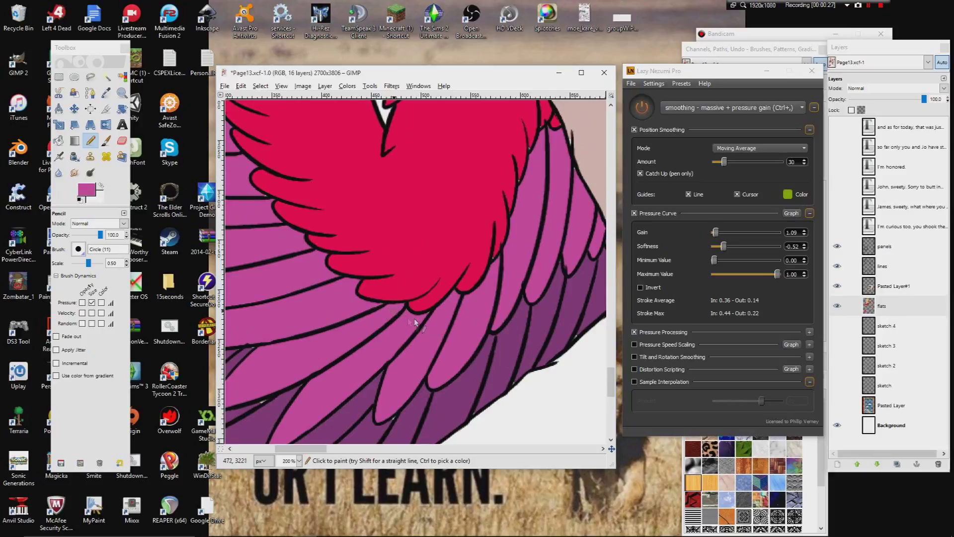
- Sample the dark purple and touch up gaps in the near wing's outermost feathers along its lower edge
{"action": "left_click_drag", "start_coordinate": [437, 351], "coordinate": [519, 185]}
{"action": "left_click", "coordinate": [337, 253], "text": "ctrl"}
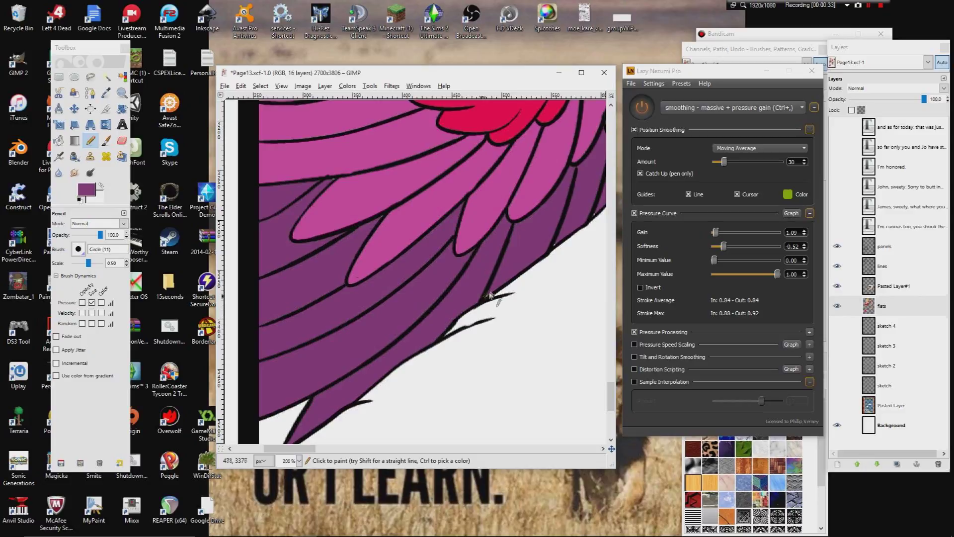
{"action": "left_click_drag", "start_coordinate": [493, 283], "coordinate": [343, 328]}
{"action": "mouse_move", "coordinate": [401, 294]}
{"action": "left_mouse_down"}
{"action": "mouse_move", "coordinate": [432, 275]}
{"action": "mouse_move", "coordinate": [398, 293]}
{"action": "mouse_move", "coordinate": [451, 255]}
{"action": "left_mouse_up"}
{"action": "mouse_move", "coordinate": [503, 219]}
{"action": "left_mouse_down"}
{"action": "mouse_move", "coordinate": [517, 208]}
{"action": "mouse_move", "coordinate": [417, 329]}
{"action": "left_mouse_up"}
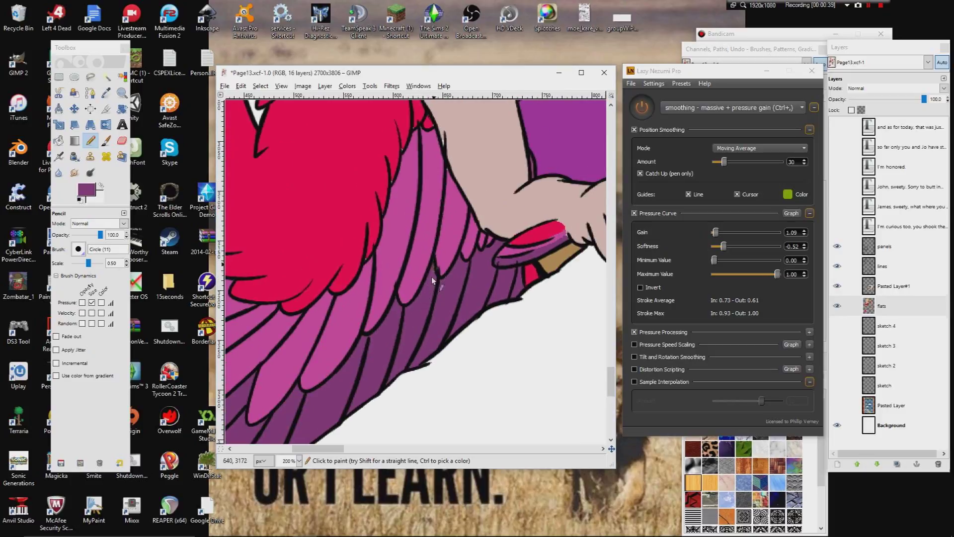
- Sample the near wing's pink and red and touch up the edge between its lower red feathers and the pink ones
{"action": "left_click", "coordinate": [397, 254], "text": "ctrl"}
{"action": "left_click", "coordinate": [362, 261], "text": "ctrl"}
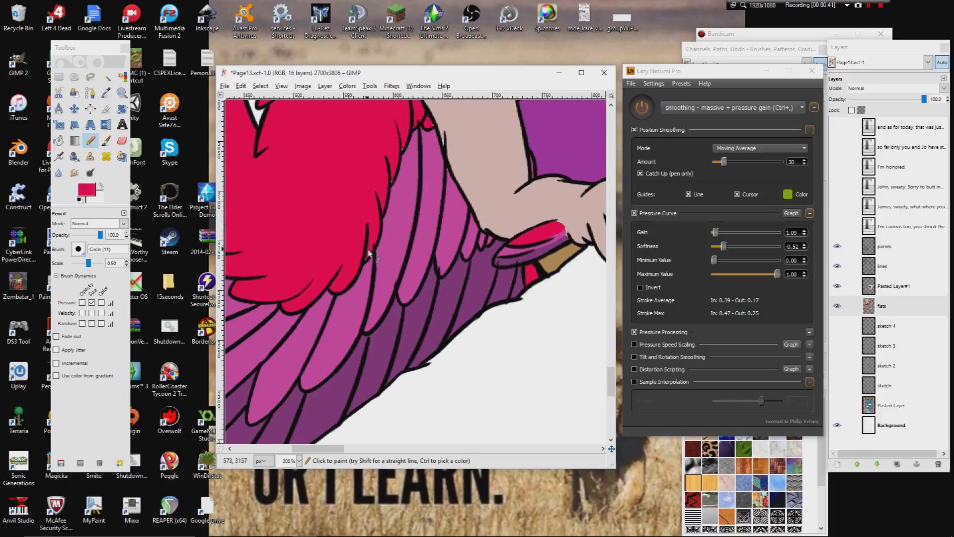
{"action": "scroll", "coordinate": [362, 261], "scroll_direction": "up", "scroll_amount": 5}
{"action": "scroll", "coordinate": [367, 278], "scroll_direction": "right", "scroll_amount": 2}
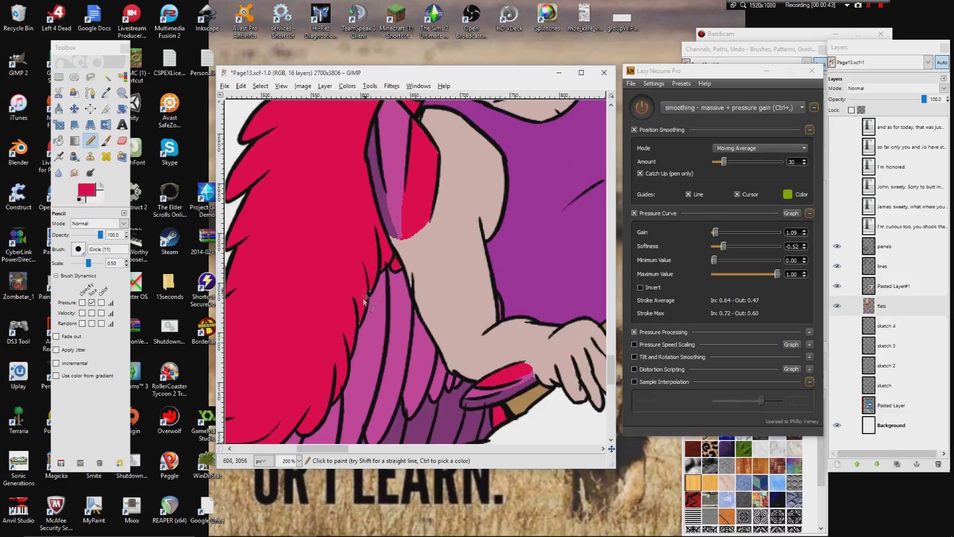
- Sample the arm's skin colour for its inner edge, and clean up the outline there with the Eraser on the lines layer
{"action": "left_click", "coordinate": [411, 271], "text": "ctrl"}
{"action": "left_click", "coordinate": [121, 141]}
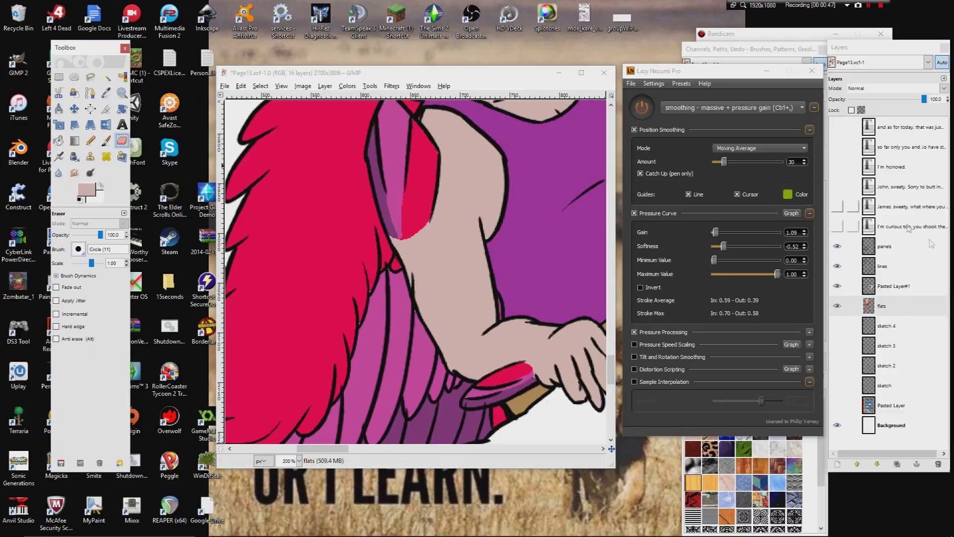
{"action": "left_click", "coordinate": [917, 263]}
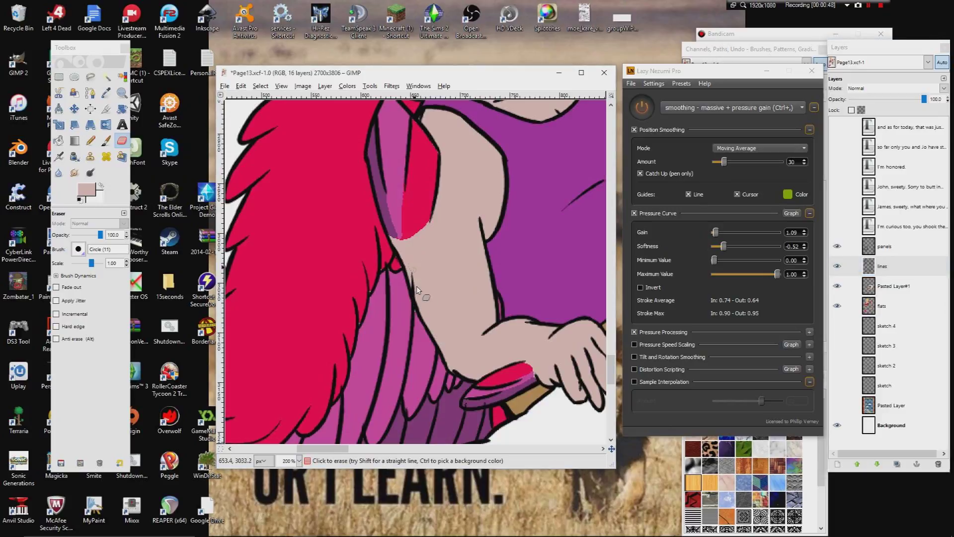
- Return to the Pencil on the flats layer and touch up the near wing's red and pink feathers beside the arm with sampled colours
{"action": "left_click", "coordinate": [91, 141]}
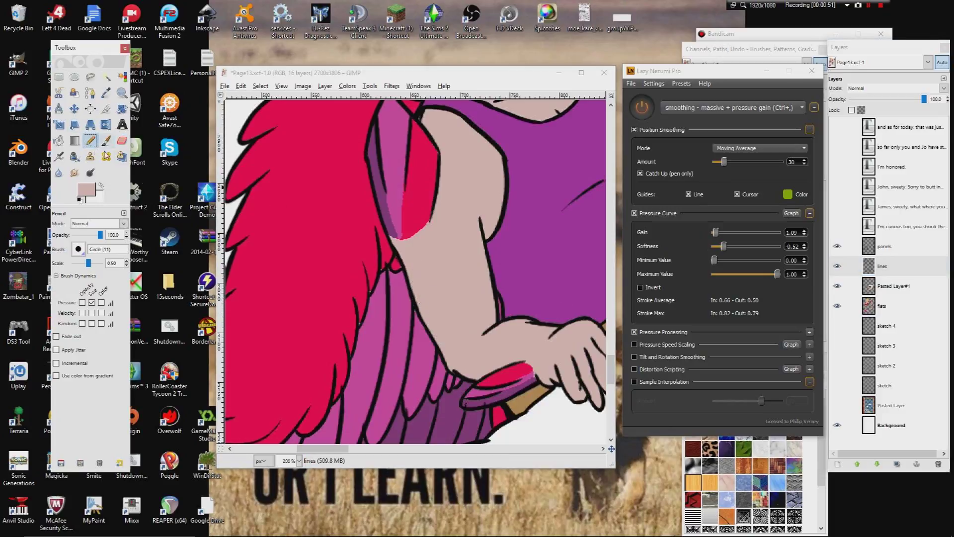
{"action": "left_click", "coordinate": [890, 308]}
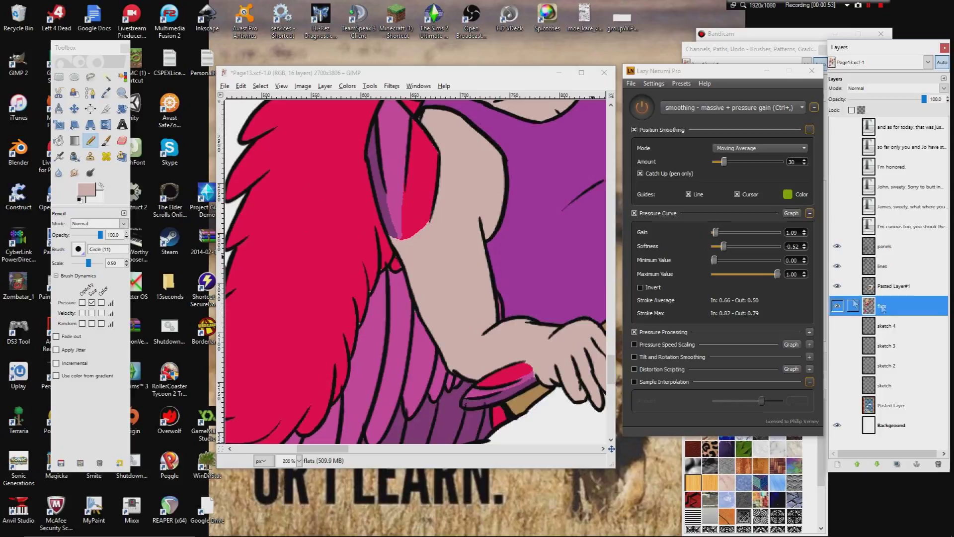
{"action": "left_click", "coordinate": [364, 299], "text": "ctrl"}
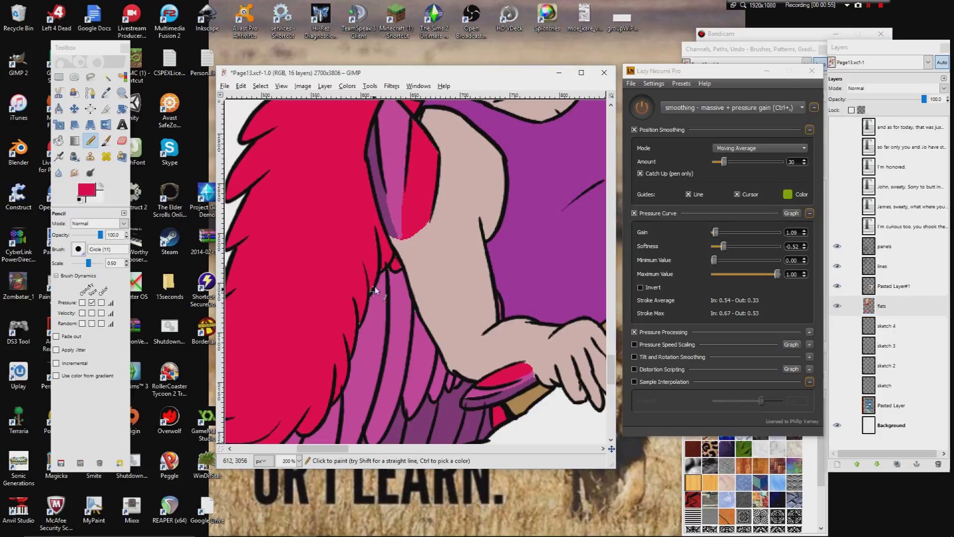
{"action": "left_click_drag", "start_coordinate": [362, 310], "coordinate": [356, 328]}
{"action": "left_click", "coordinate": [417, 330], "text": "ctrl"}
{"action": "left_click_drag", "start_coordinate": [462, 389], "coordinate": [427, 318]}
- Save the page file Page13.xcf and bring the colour swatches in the lower panel into view at 25% zoom
{"action": "left_click_drag", "start_coordinate": [492, 293], "coordinate": [395, 326]}
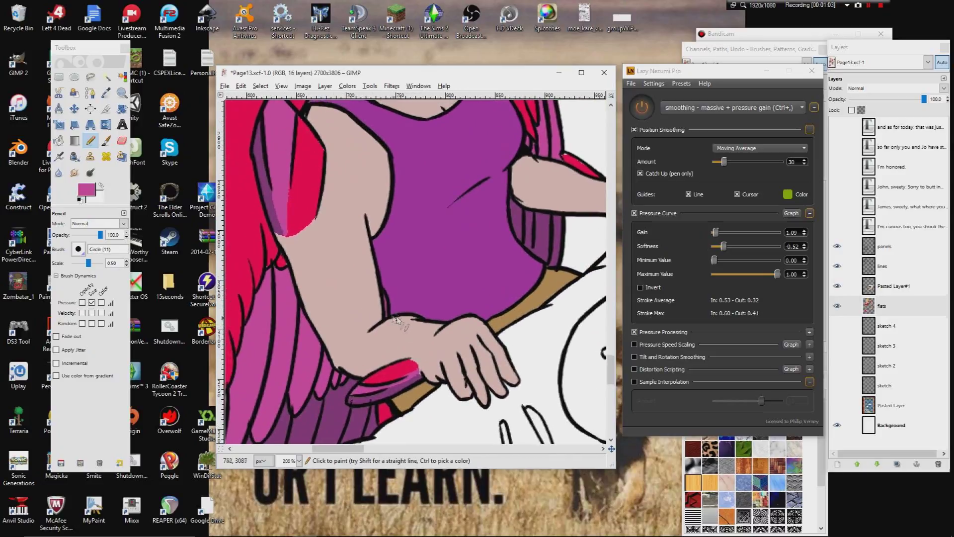
{"action": "left_click", "coordinate": [298, 461]}
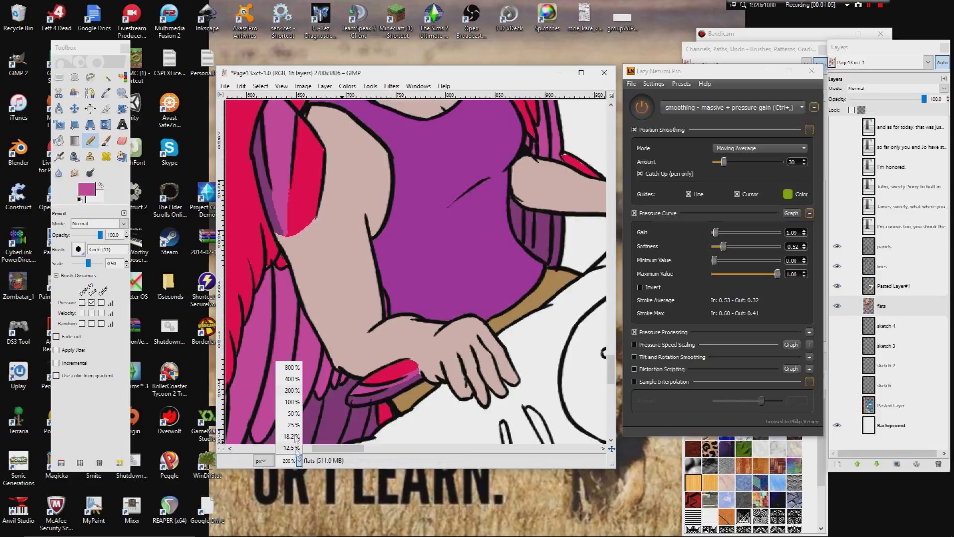
{"action": "left_click", "coordinate": [288, 432]}
{"action": "scroll", "coordinate": [337, 383], "scroll_direction": "up", "scroll_amount": 3}
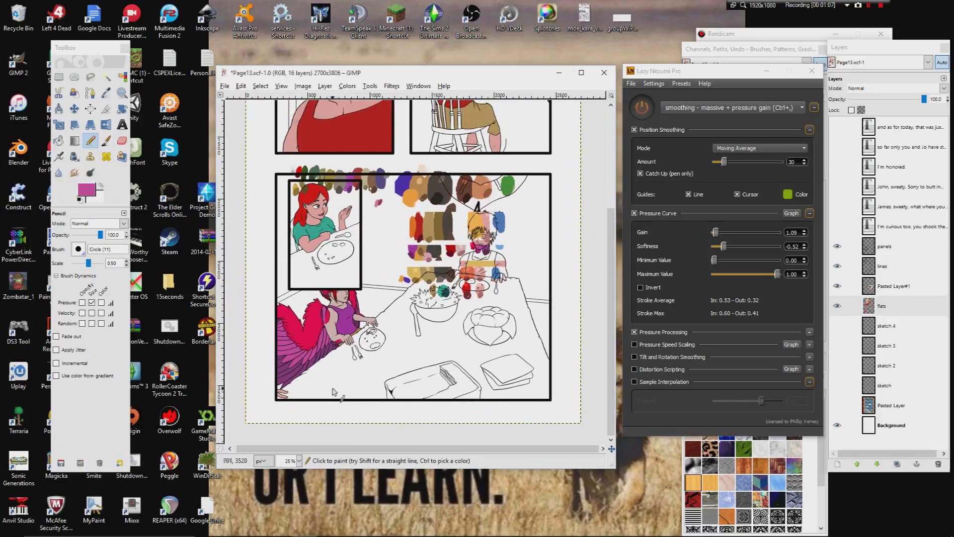
{"action": "key", "text": "ctrl+s"}
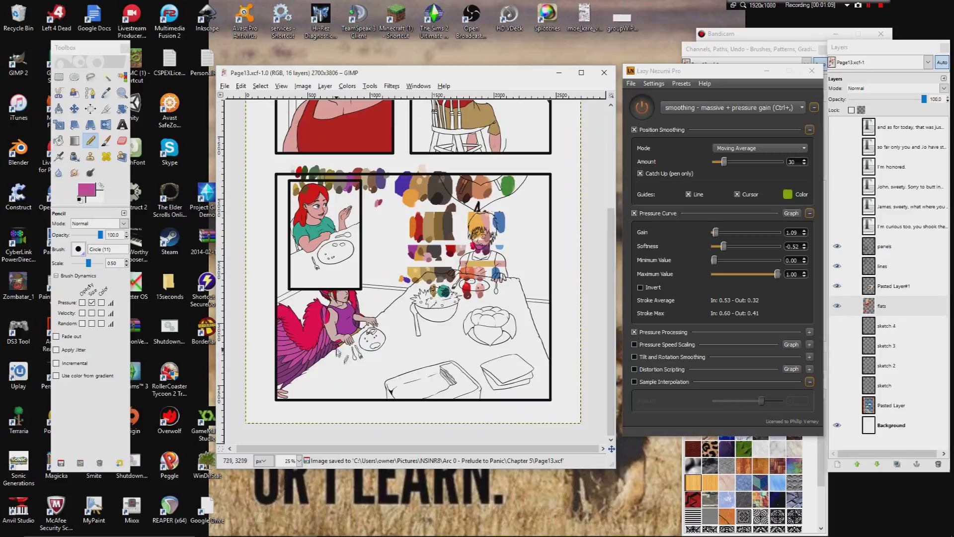
{"action": "left_click_drag", "start_coordinate": [373, 265], "coordinate": [389, 400]}
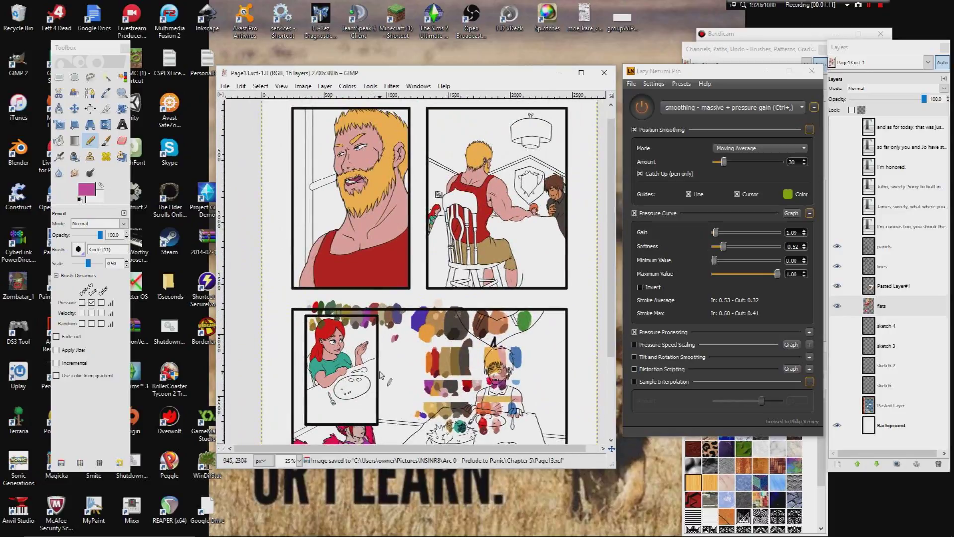
{"action": "scroll", "coordinate": [381, 376], "scroll_direction": "down", "scroll_amount": 2}
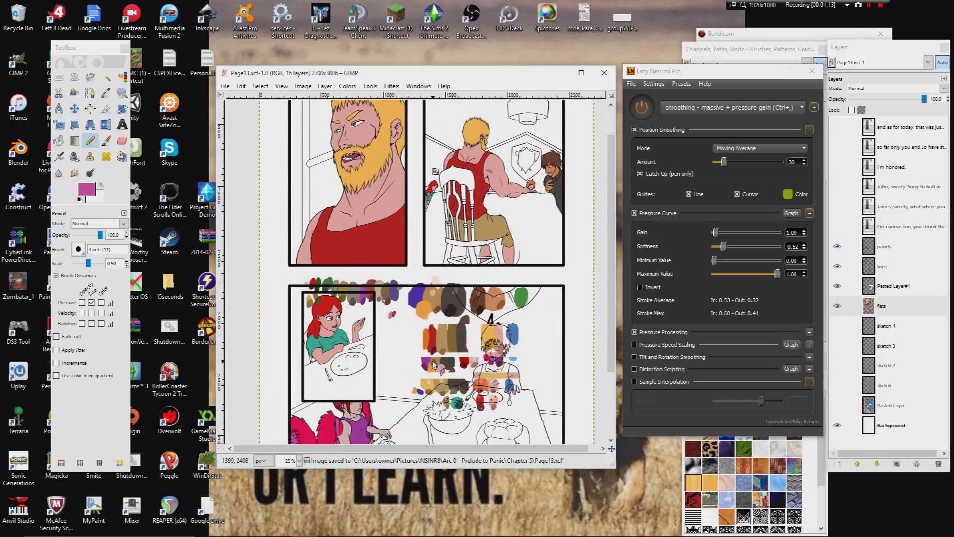